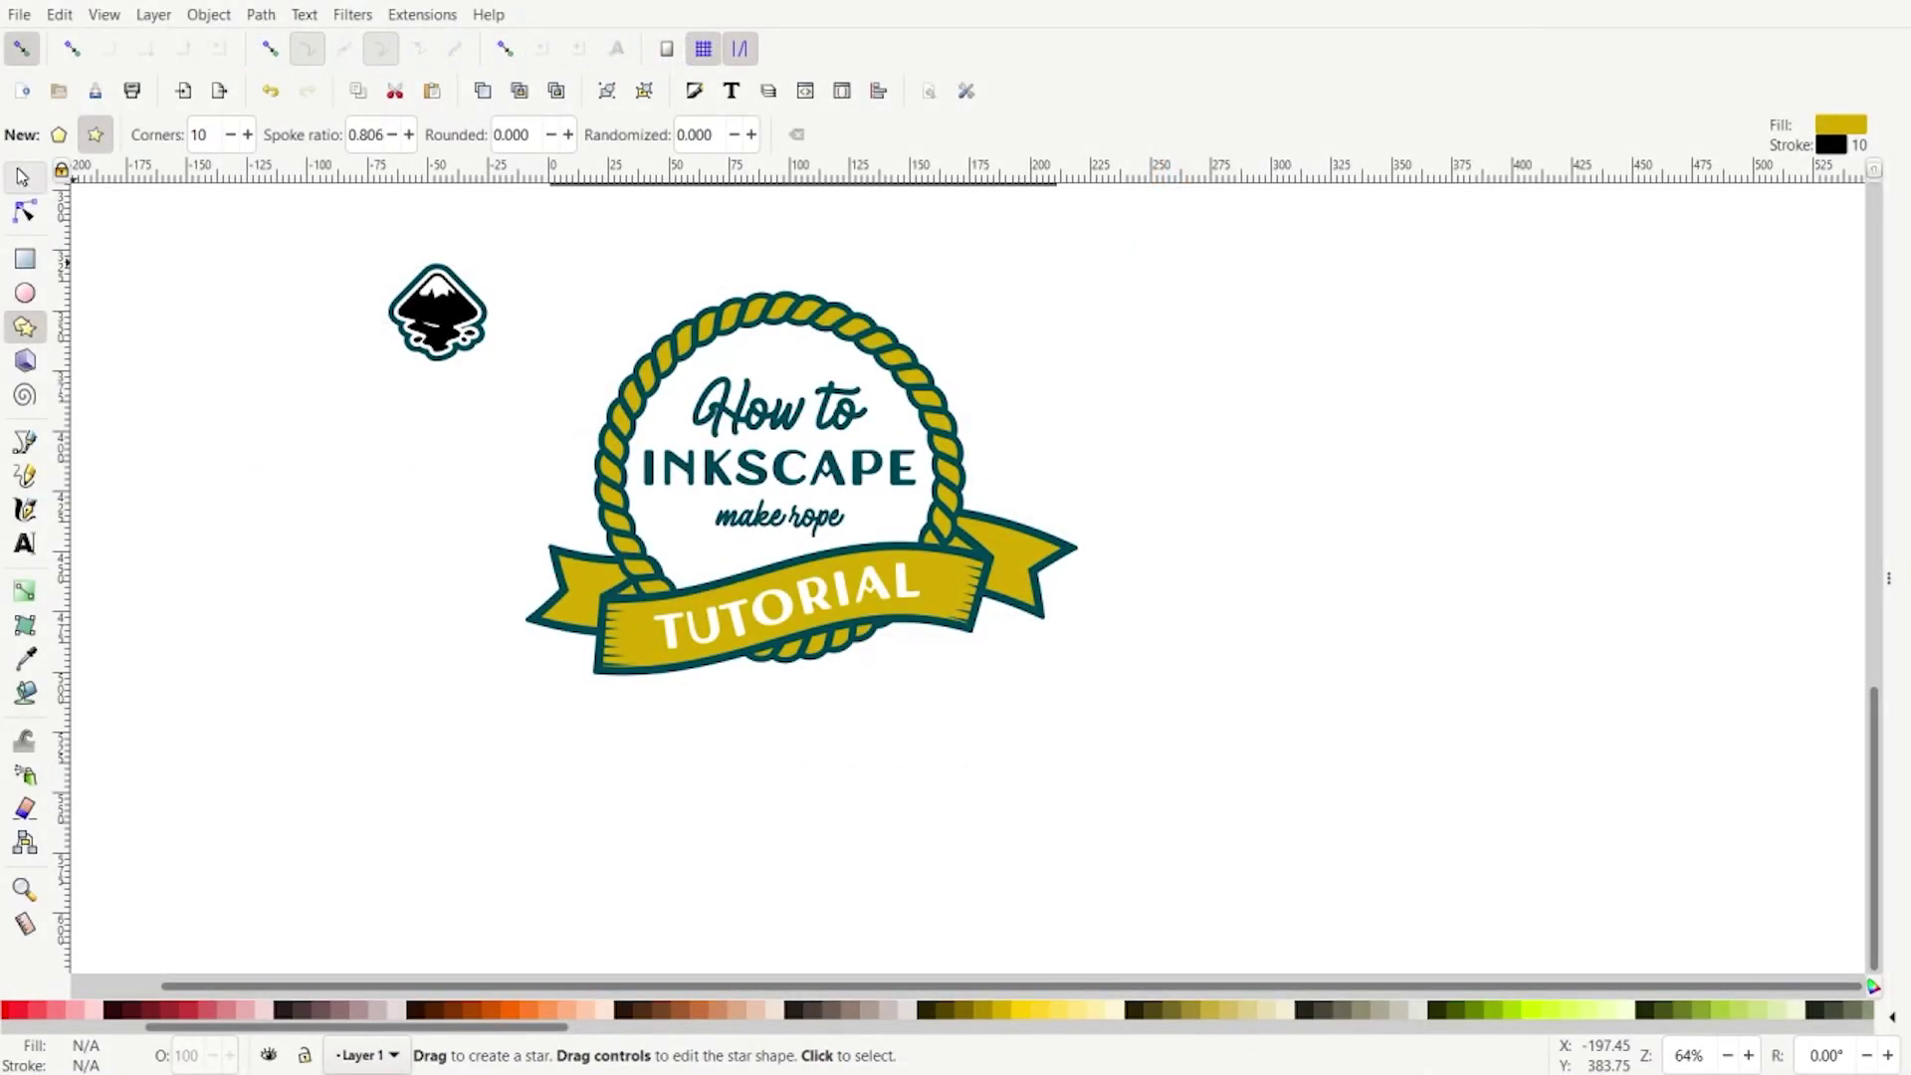
Step: Switch from the course page to Inkscape, where the finished 'How to Inkscape make rope' badge is open
{"action": "left_click", "coordinate": [24, 173]}
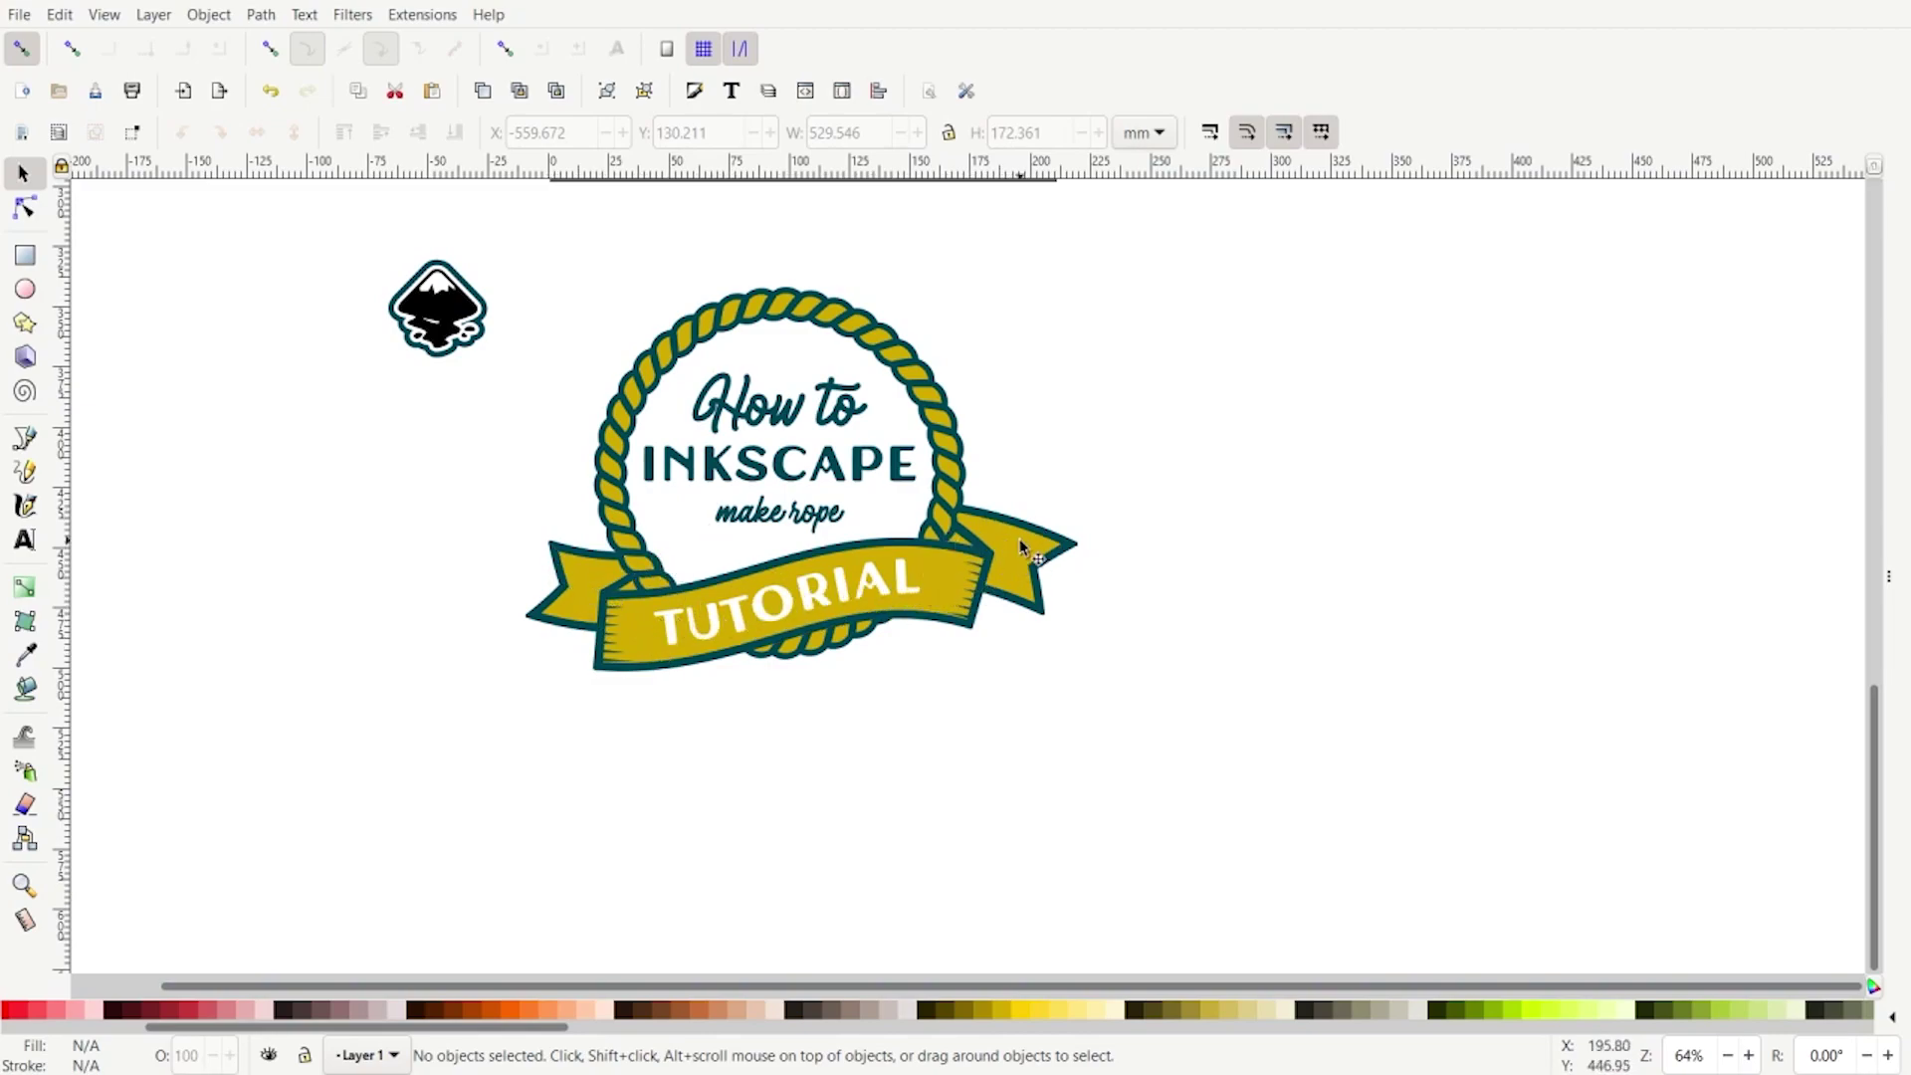
Step: Scroll the canvas down to reveal blank space below the rope badge
{"action": "scroll", "coordinate": [936, 602], "scroll_direction": "down", "scroll_amount": 8}
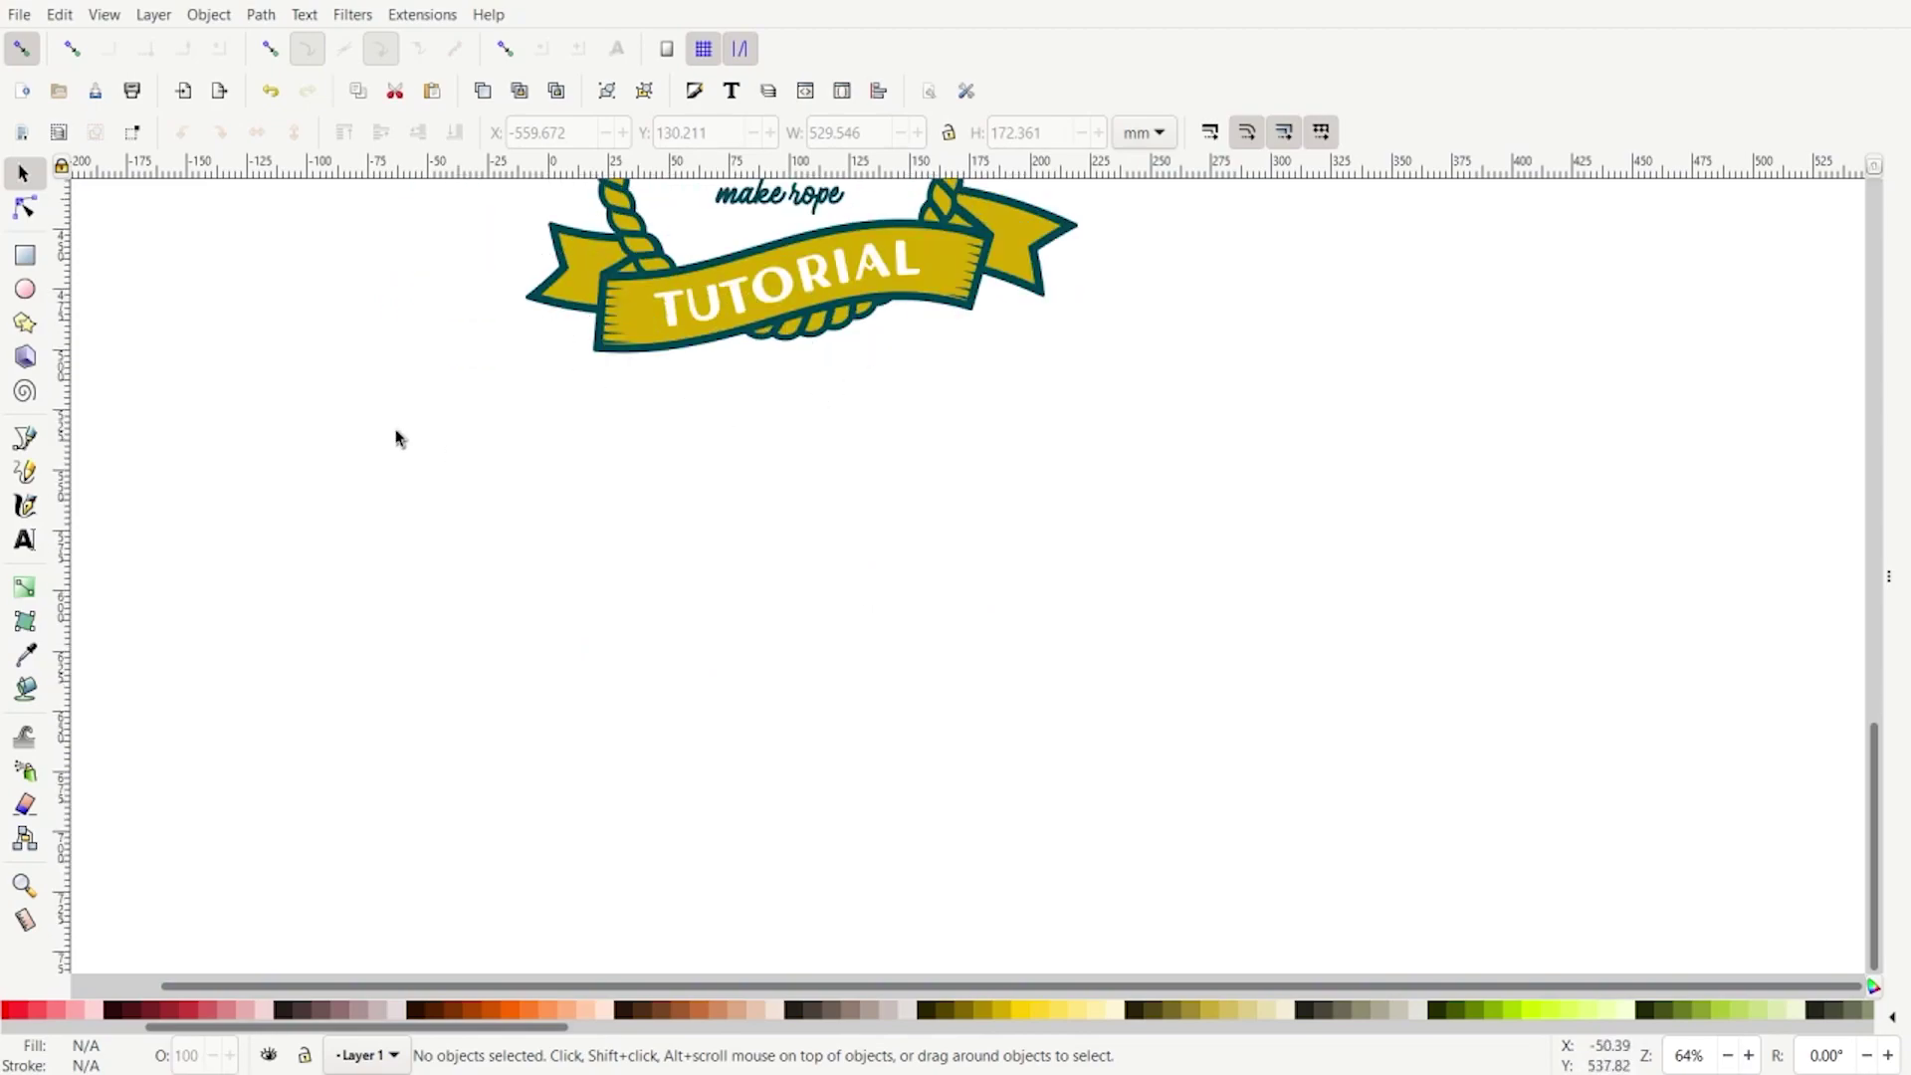
{"action": "scroll", "coordinate": [293, 431], "scroll_direction": "down", "scroll_amount": 2}
{"action": "scroll", "coordinate": [292, 433], "scroll_direction": "down", "scroll_amount": 2}
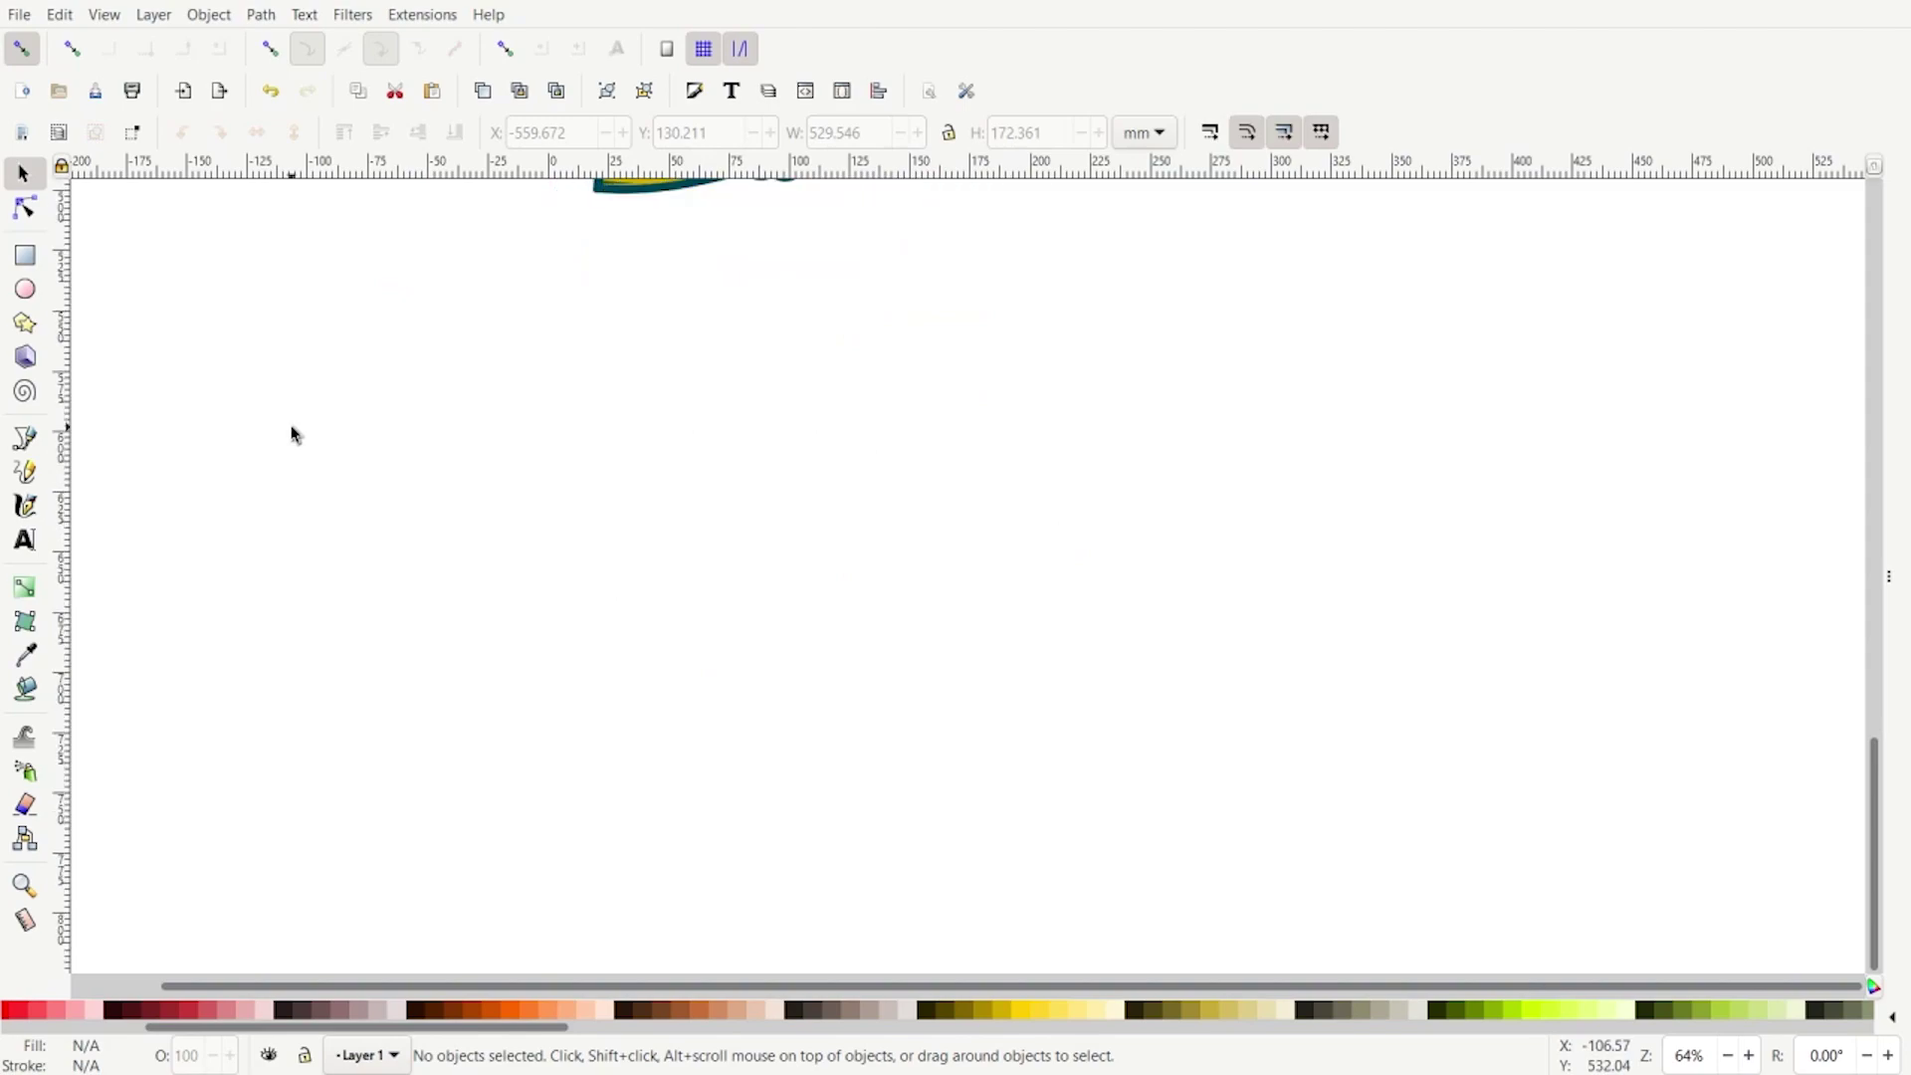
Step: Draw a 52.047 × 26.024 mm gold rectangle and set its stroke to No paint
{"action": "left_click", "coordinate": [25, 256]}
{"action": "left_click_drag", "start_coordinate": [649, 475], "coordinate": [779, 540]}
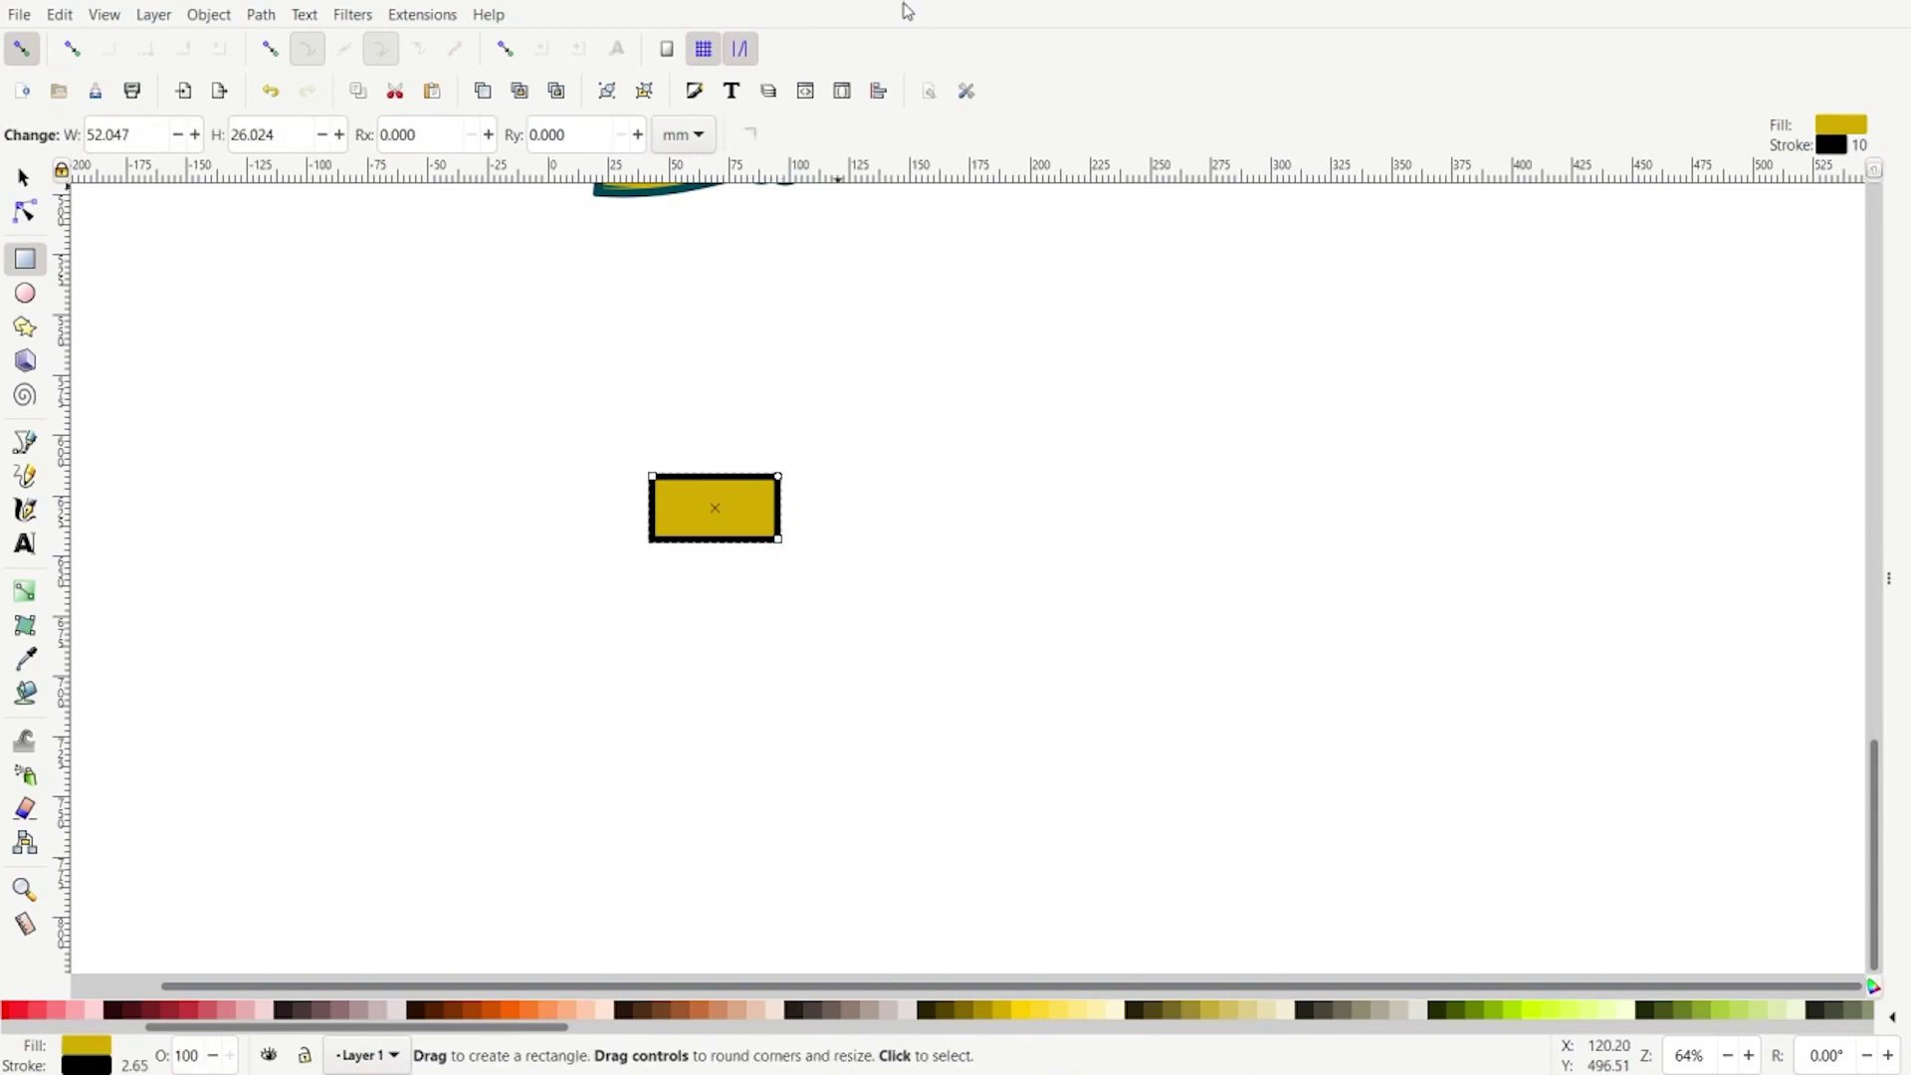
{"action": "left_click", "coordinate": [693, 92]}
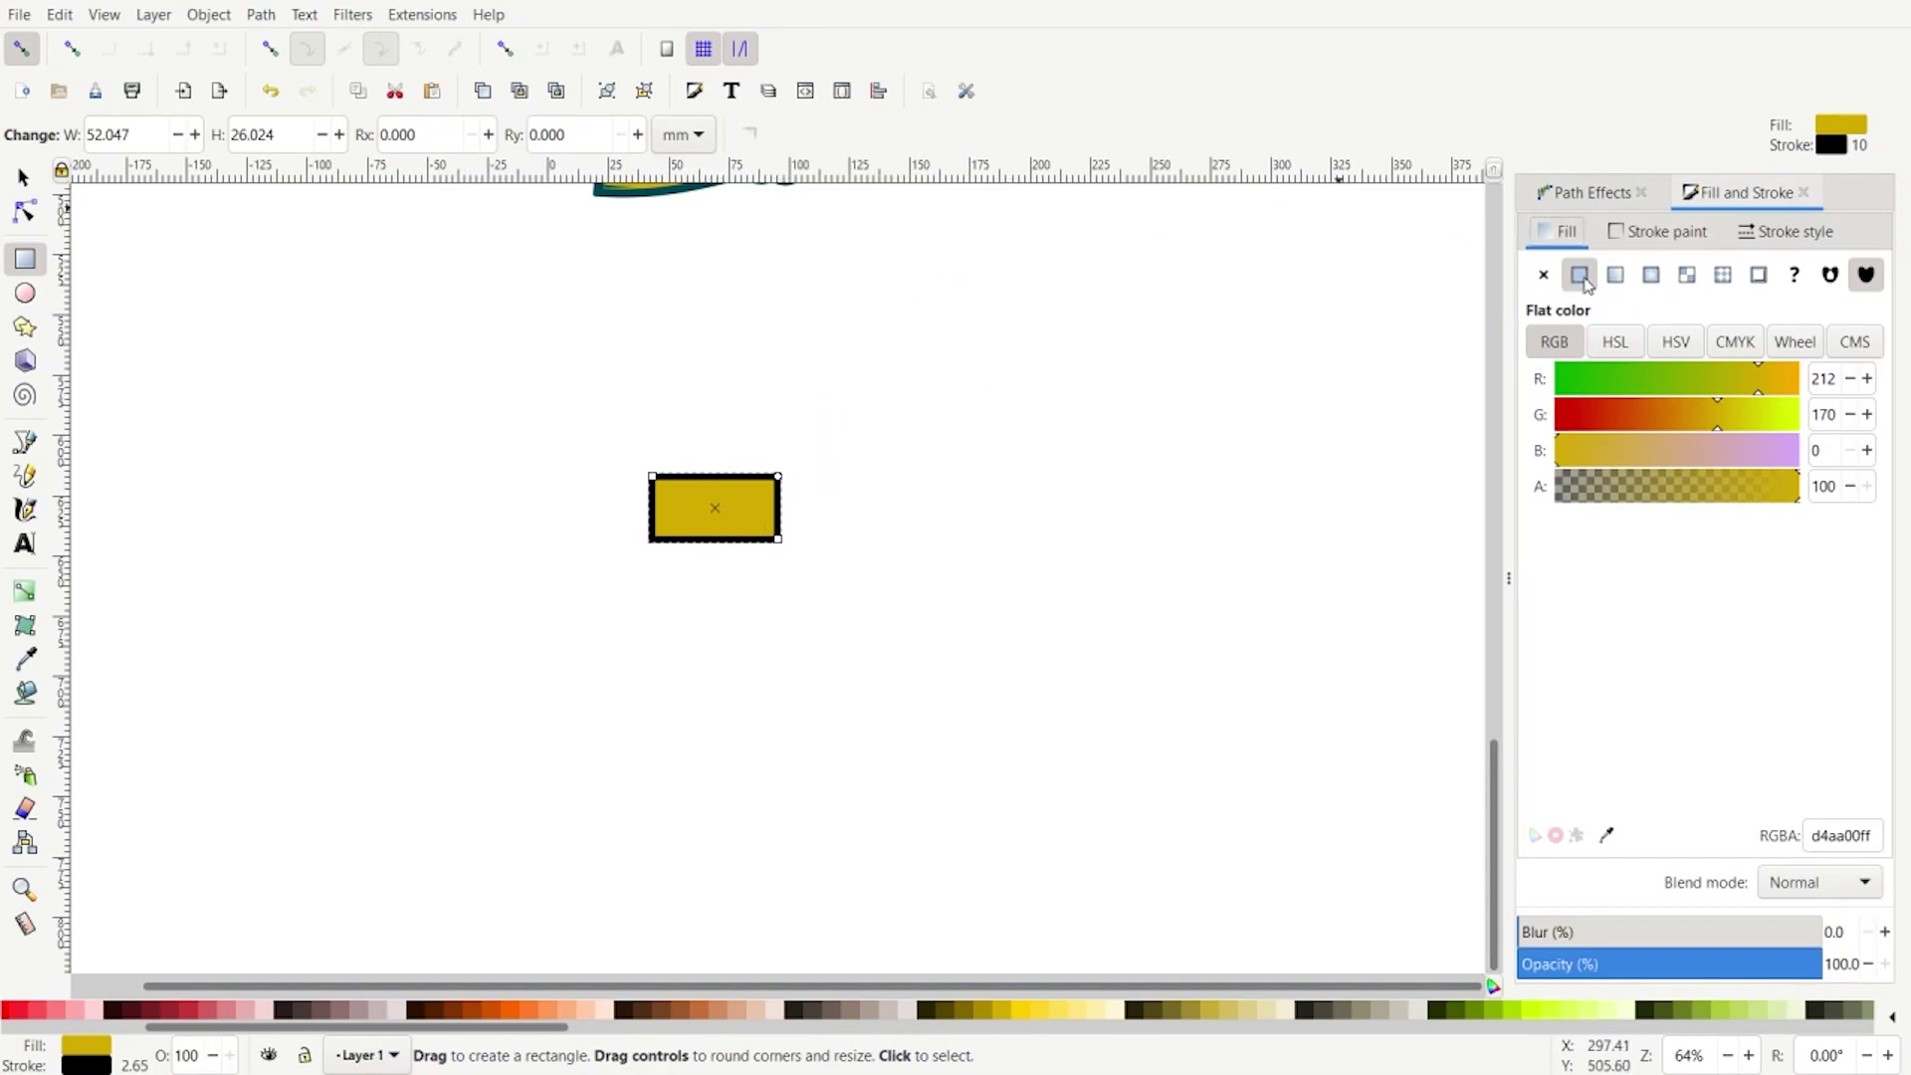
{"action": "left_click", "coordinate": [1637, 232]}
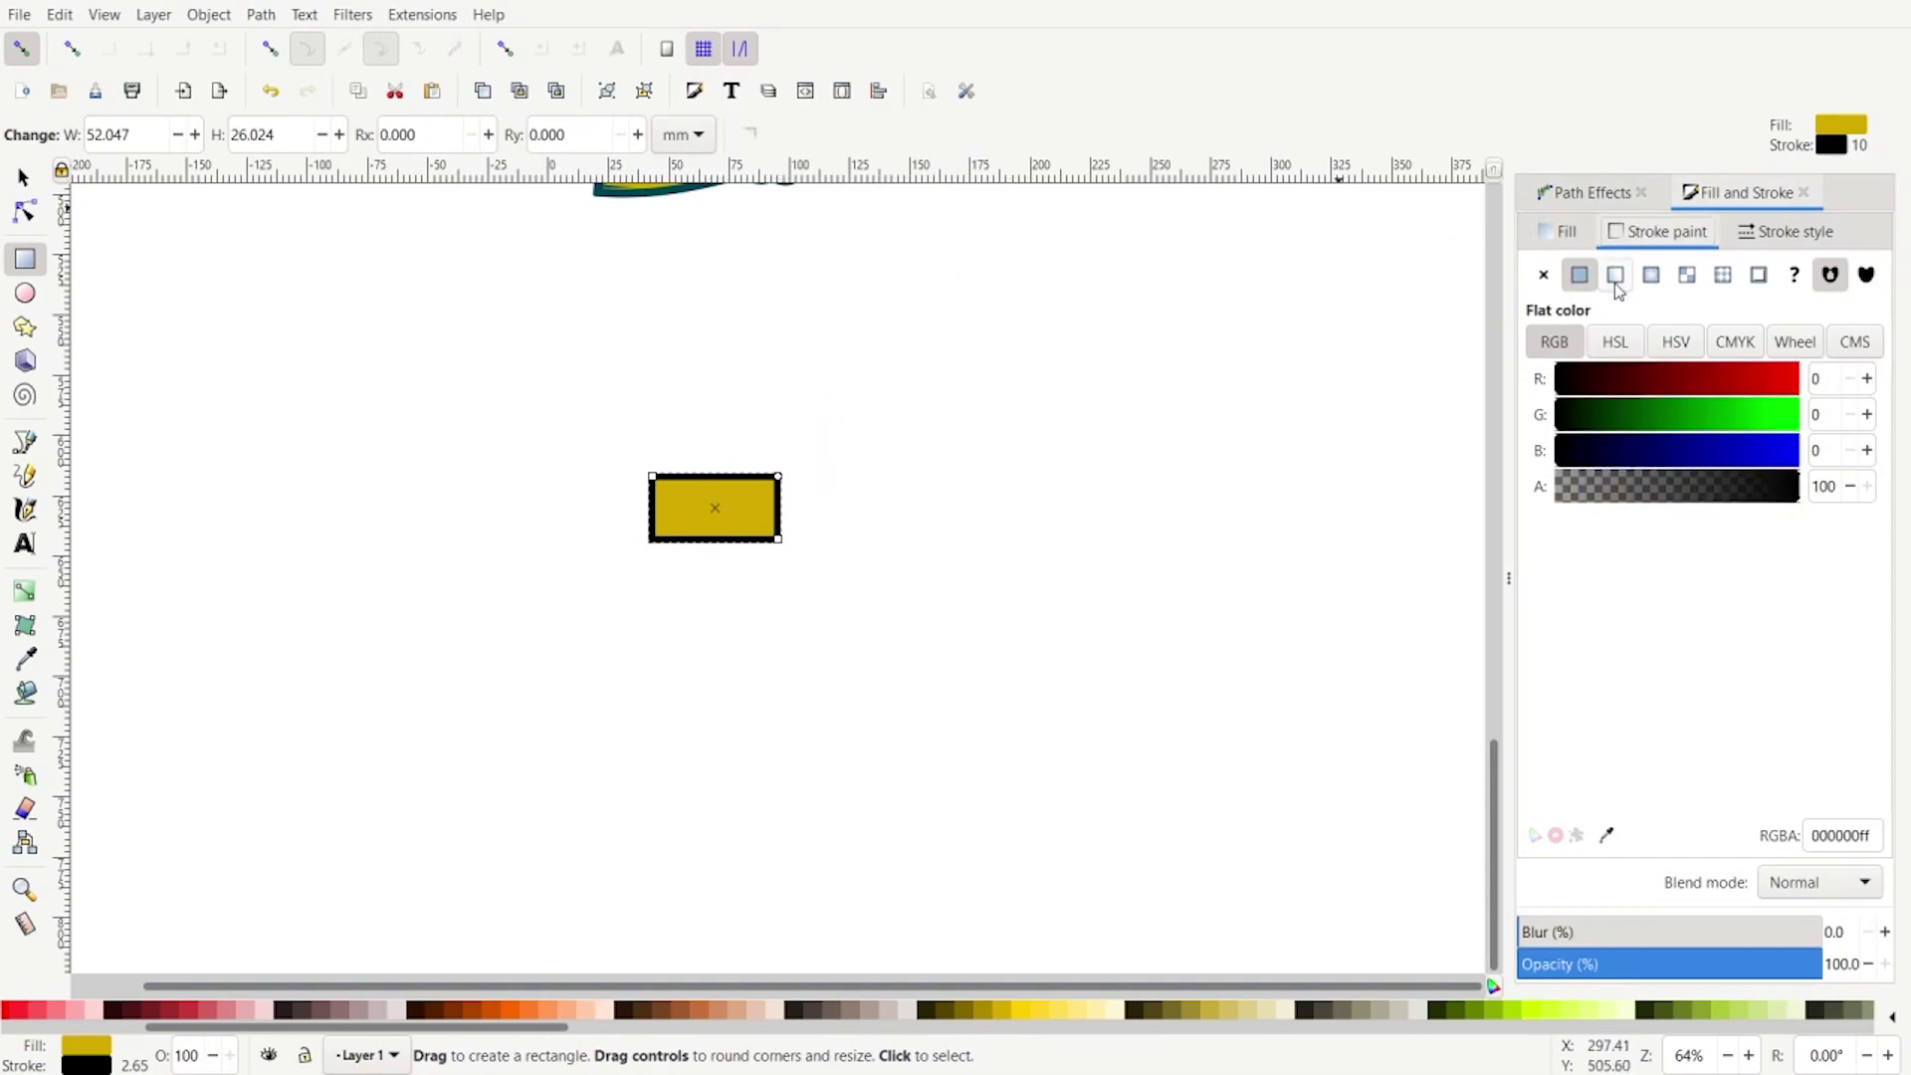
{"action": "left_click", "coordinate": [1544, 276]}
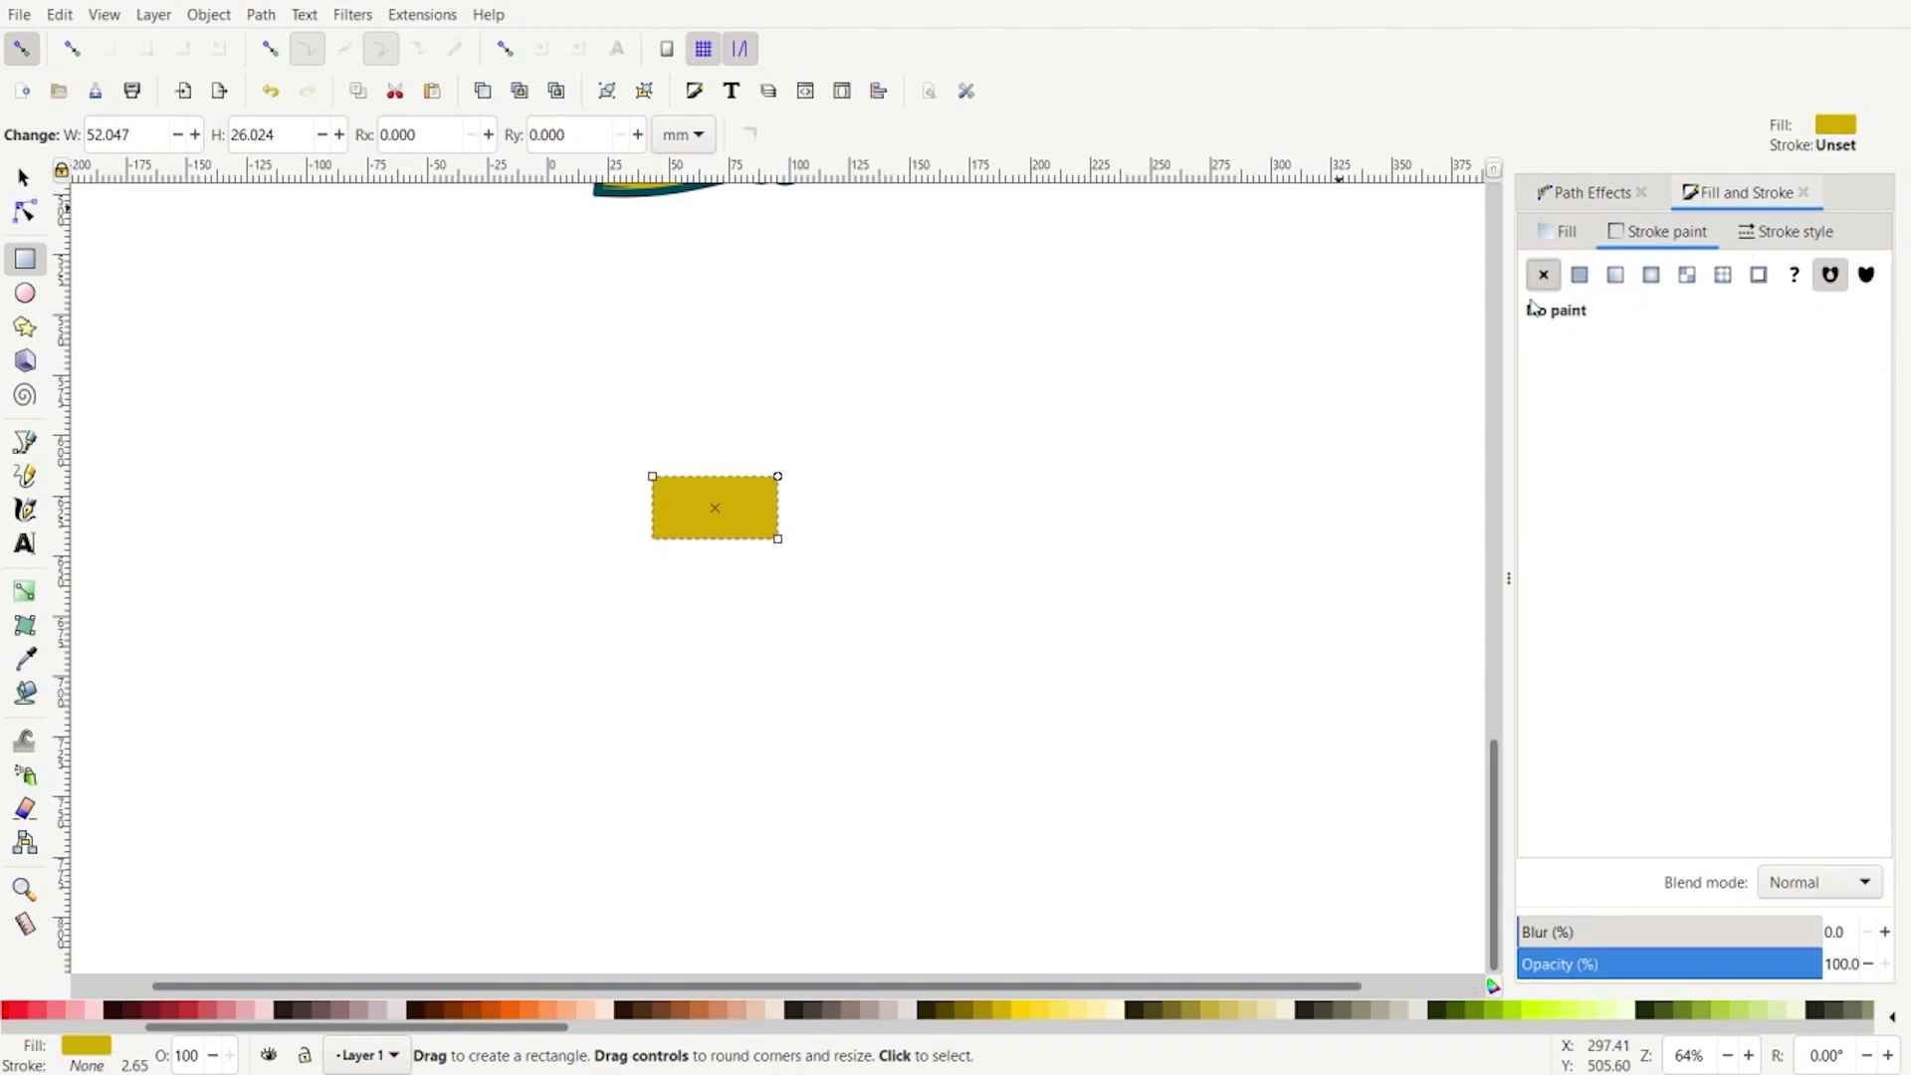
{"action": "left_click_drag", "start_coordinate": [1507, 578], "coordinate": [1888, 577]}
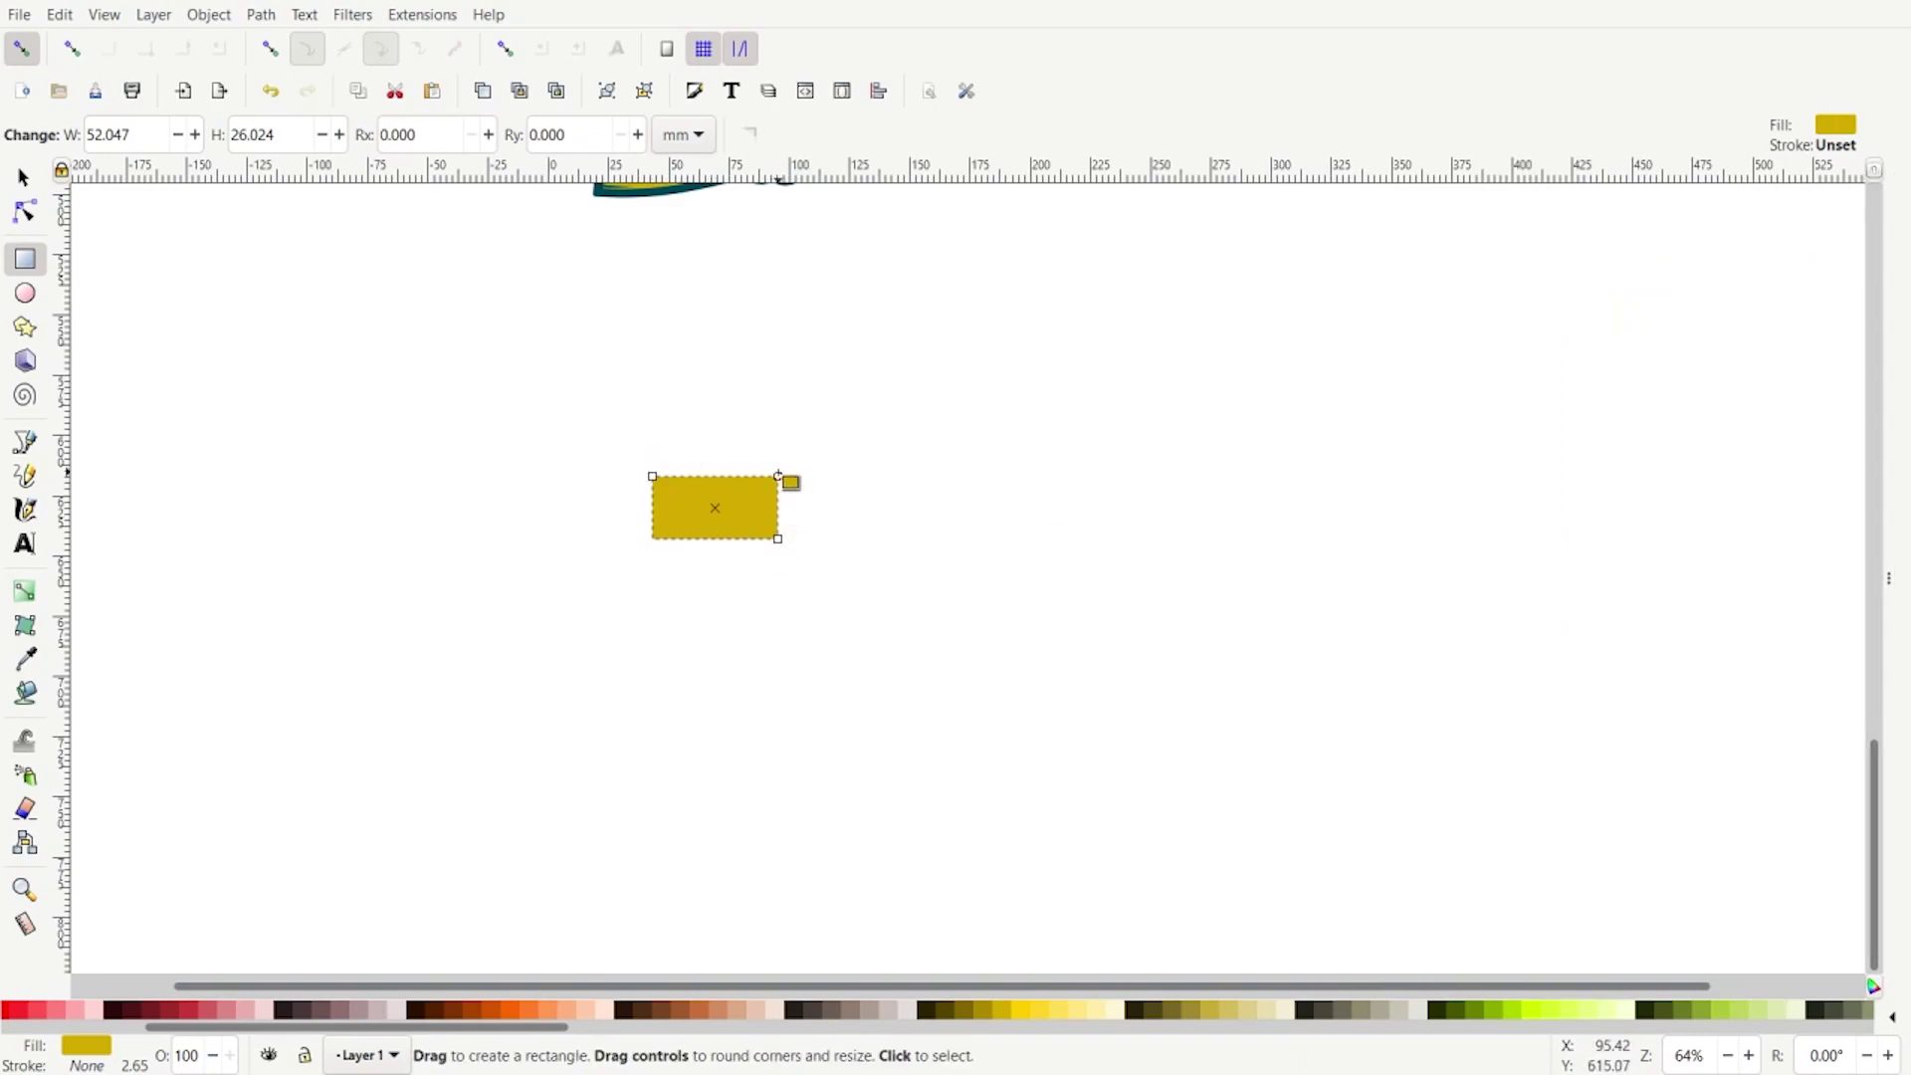
{"action": "mouse_move", "coordinate": [778, 478]}
{"action": "left_mouse_down"}
{"action": "mouse_move", "coordinate": [778, 503]}
{"action": "mouse_move", "coordinate": [778, 453]}
{"action": "left_mouse_up"}
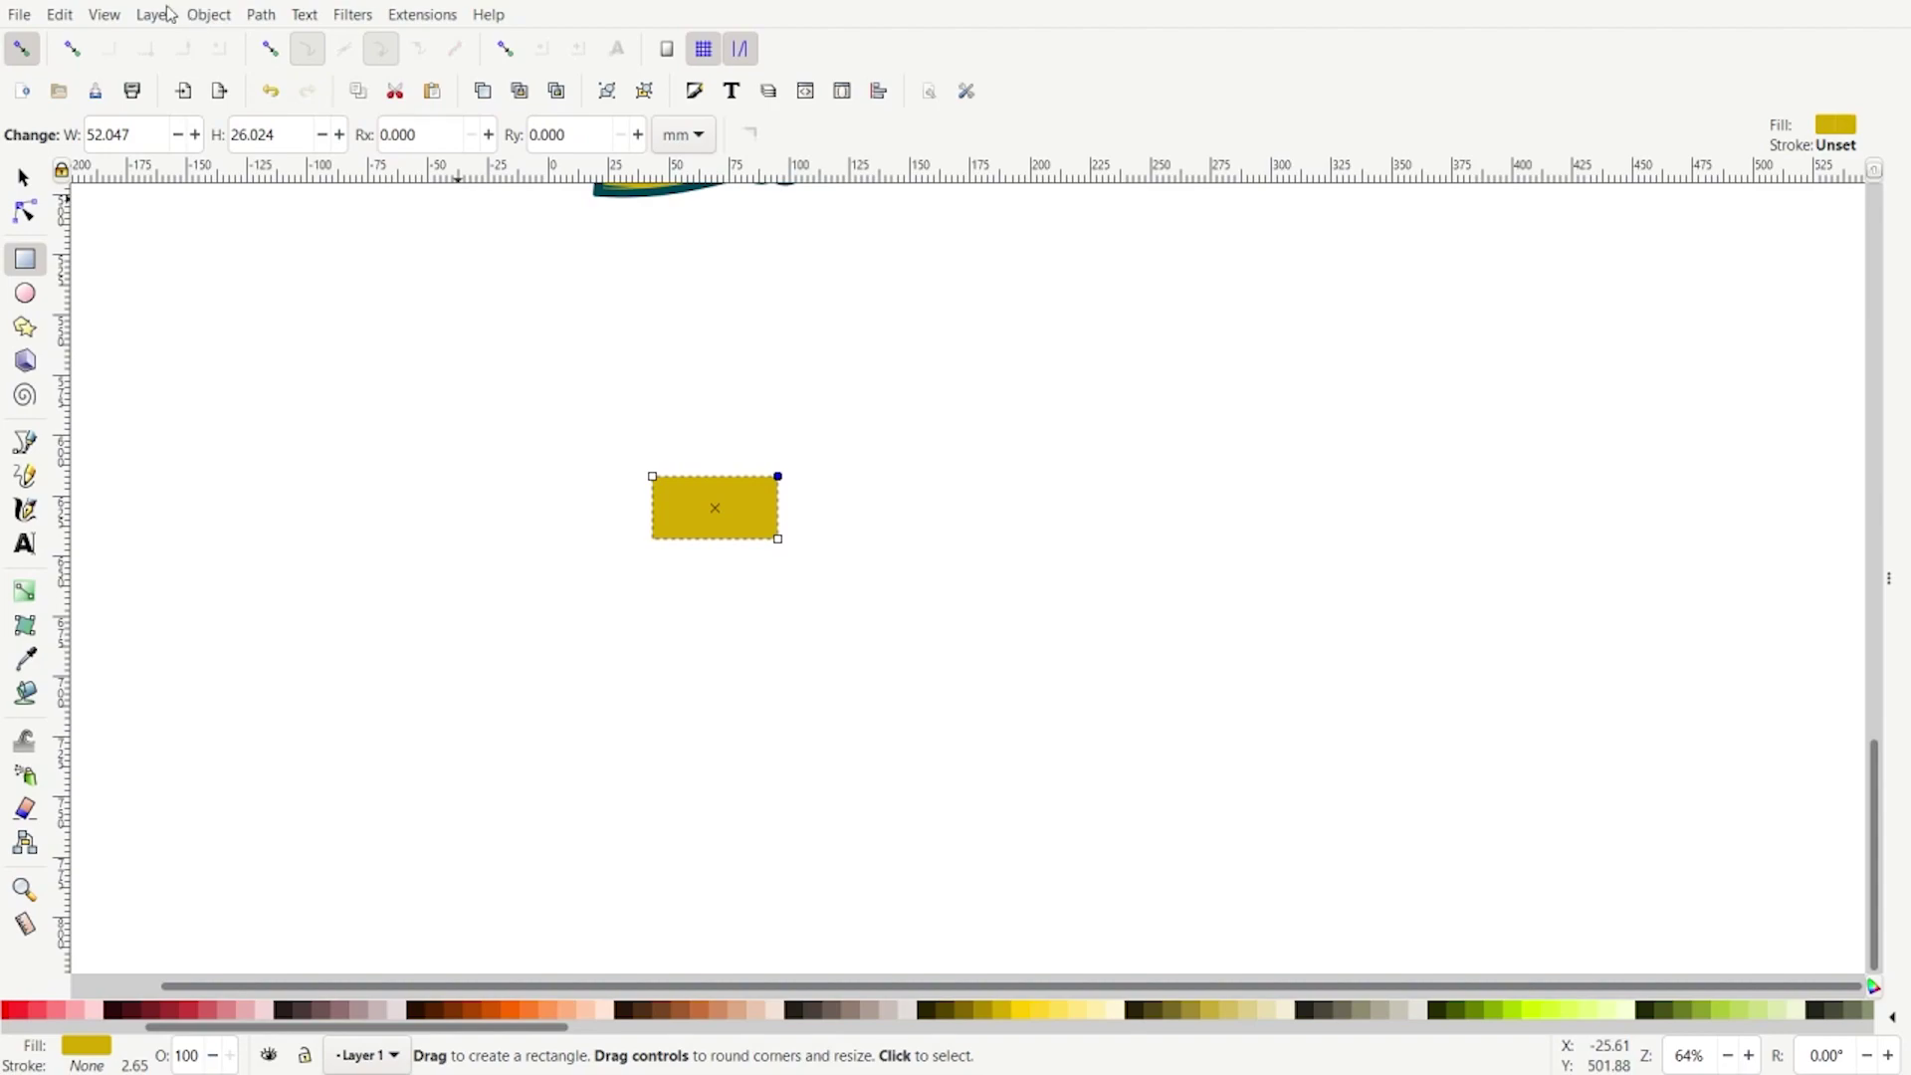
{"action": "left_click", "coordinate": [265, 20]}
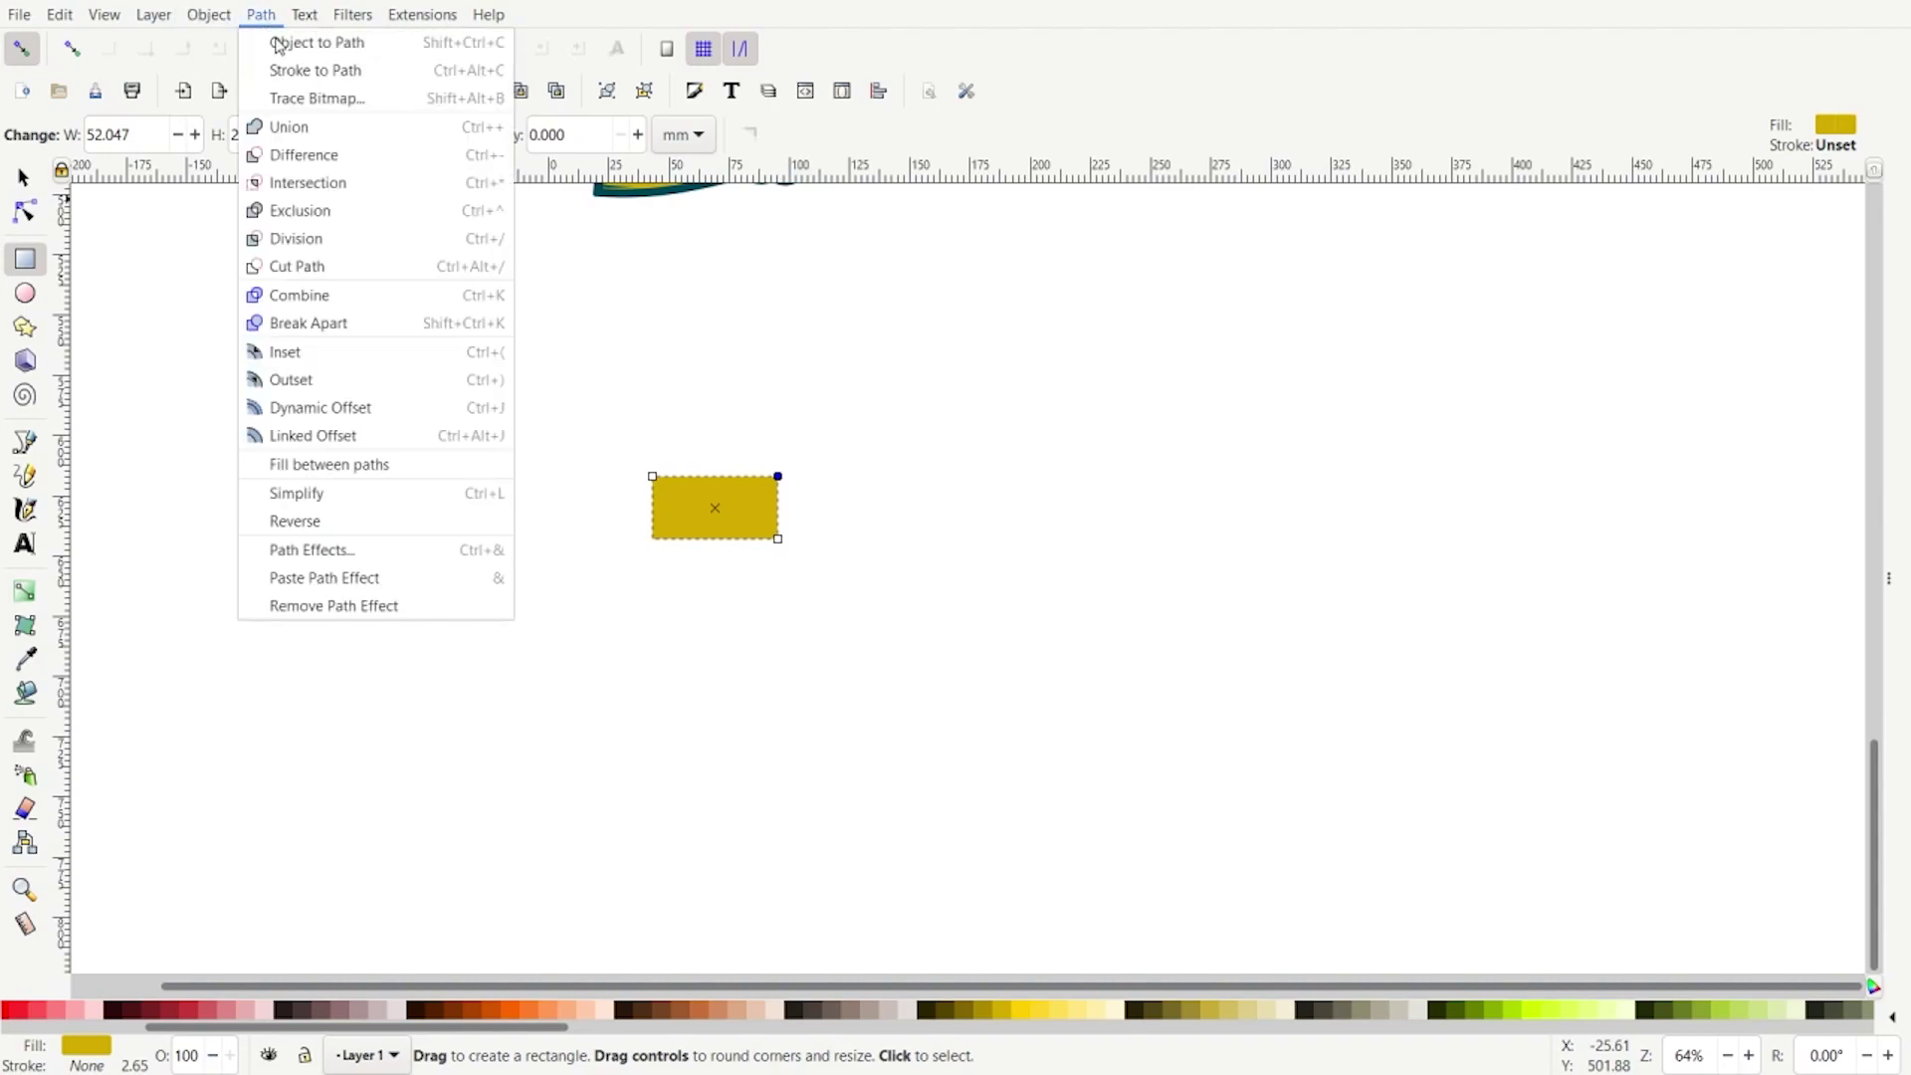
Step: Convert the rectangle to a path and apply the Corners (Fillet/Chamfer) path effect
{"action": "left_click", "coordinate": [278, 40]}
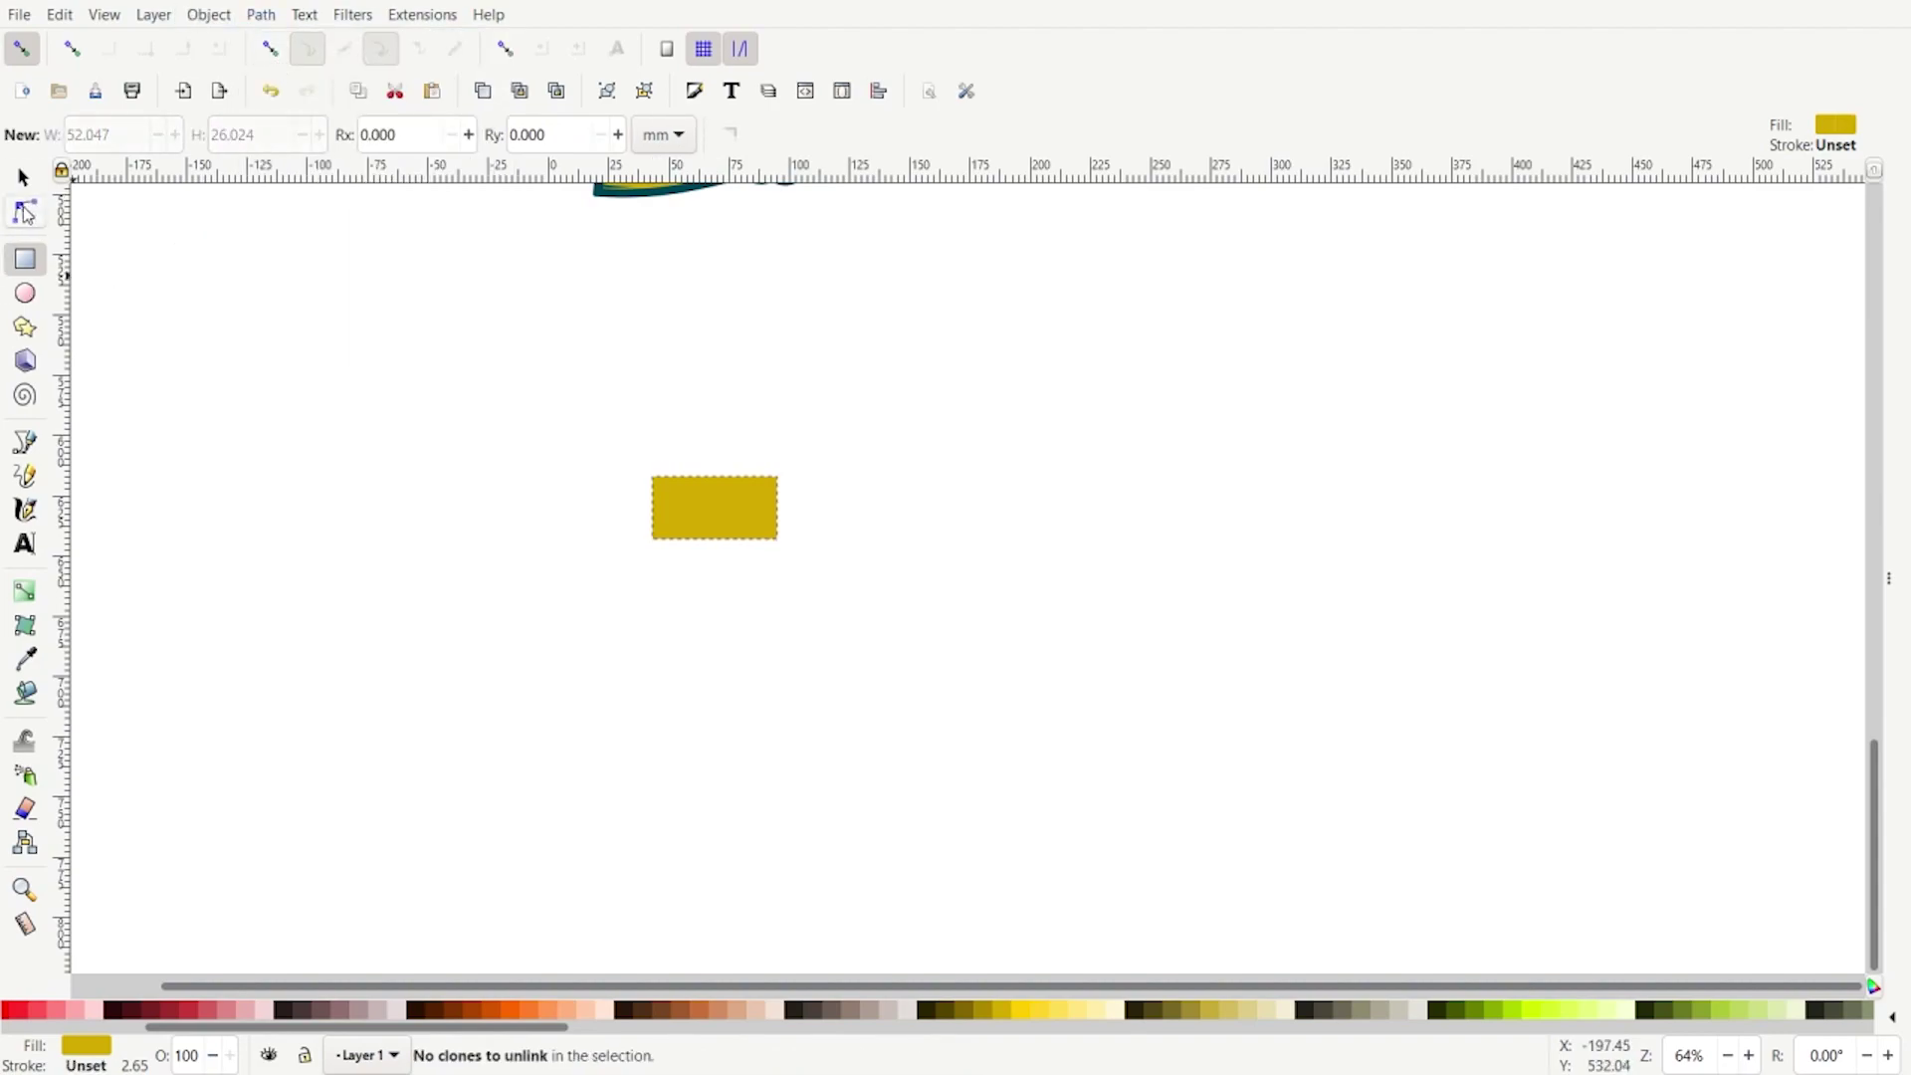
{"action": "left_click", "coordinate": [25, 212]}
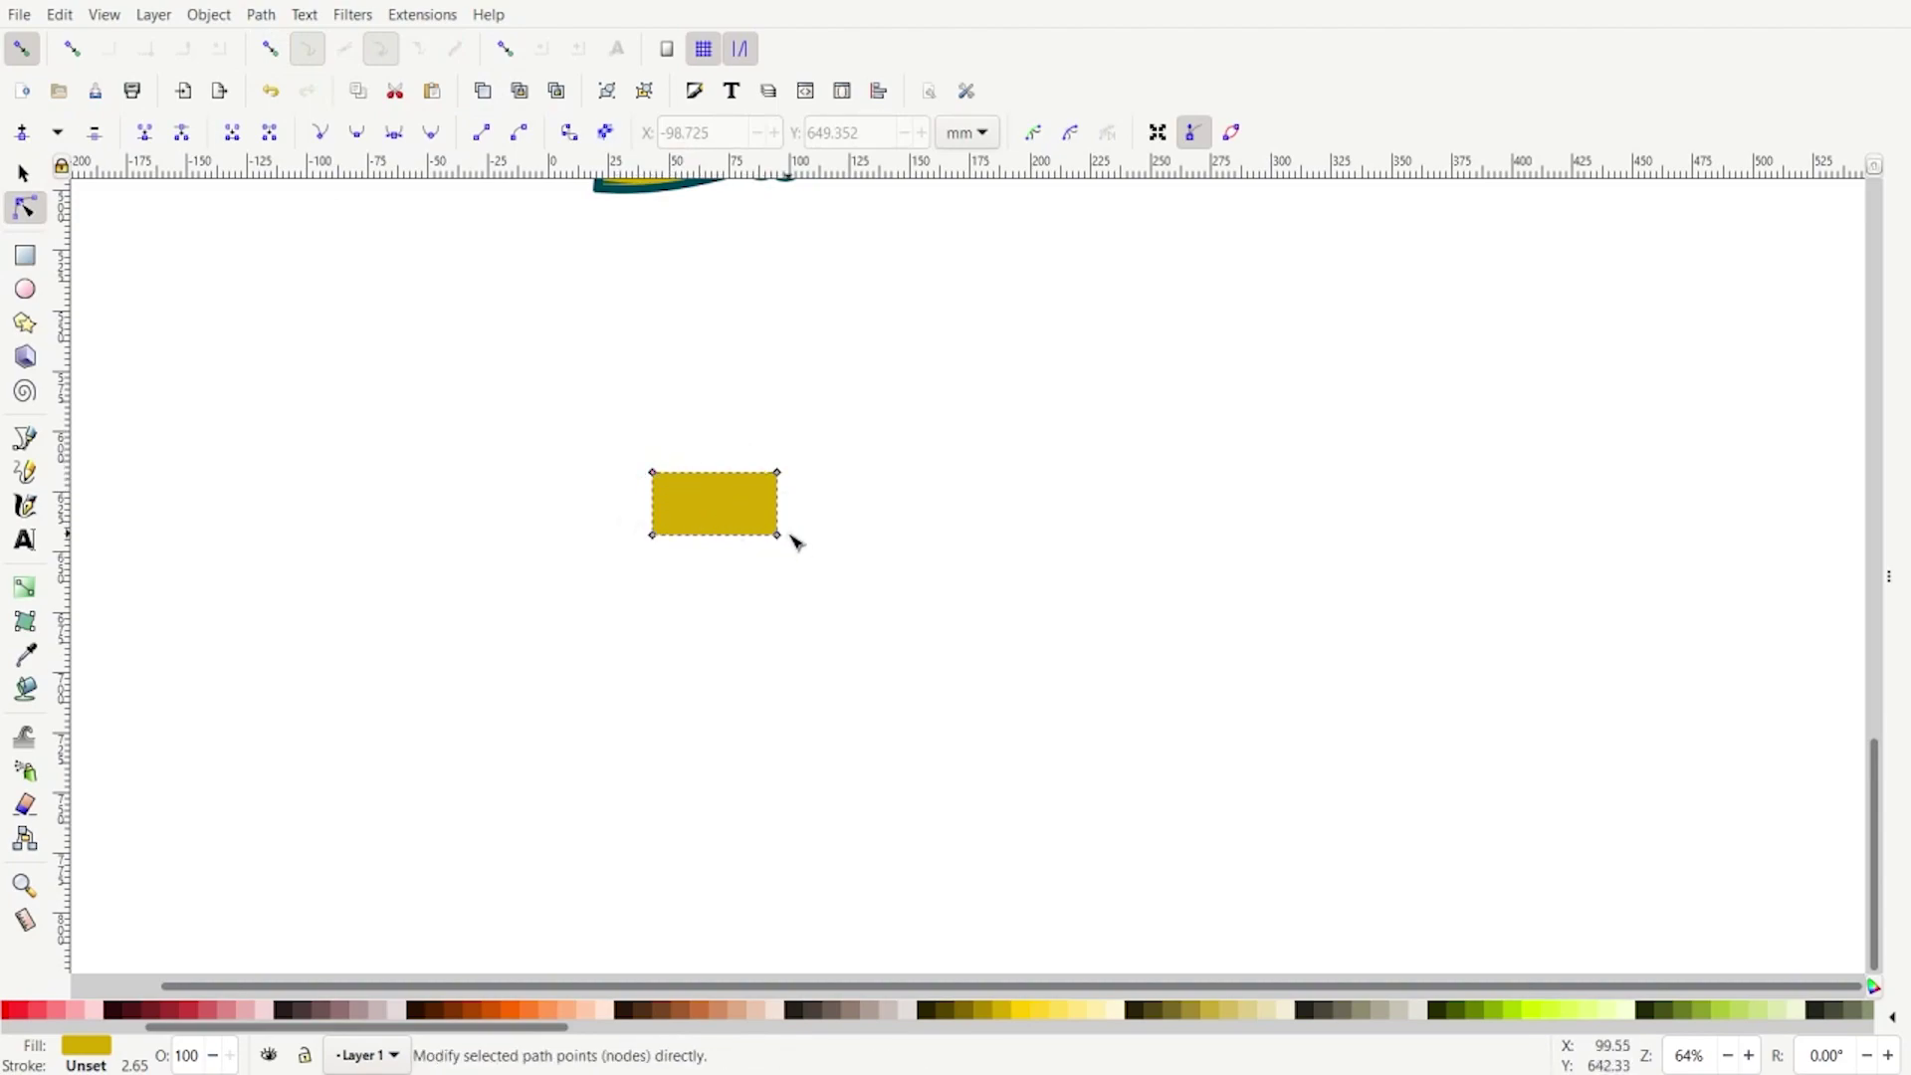
{"action": "left_click", "coordinate": [262, 17]}
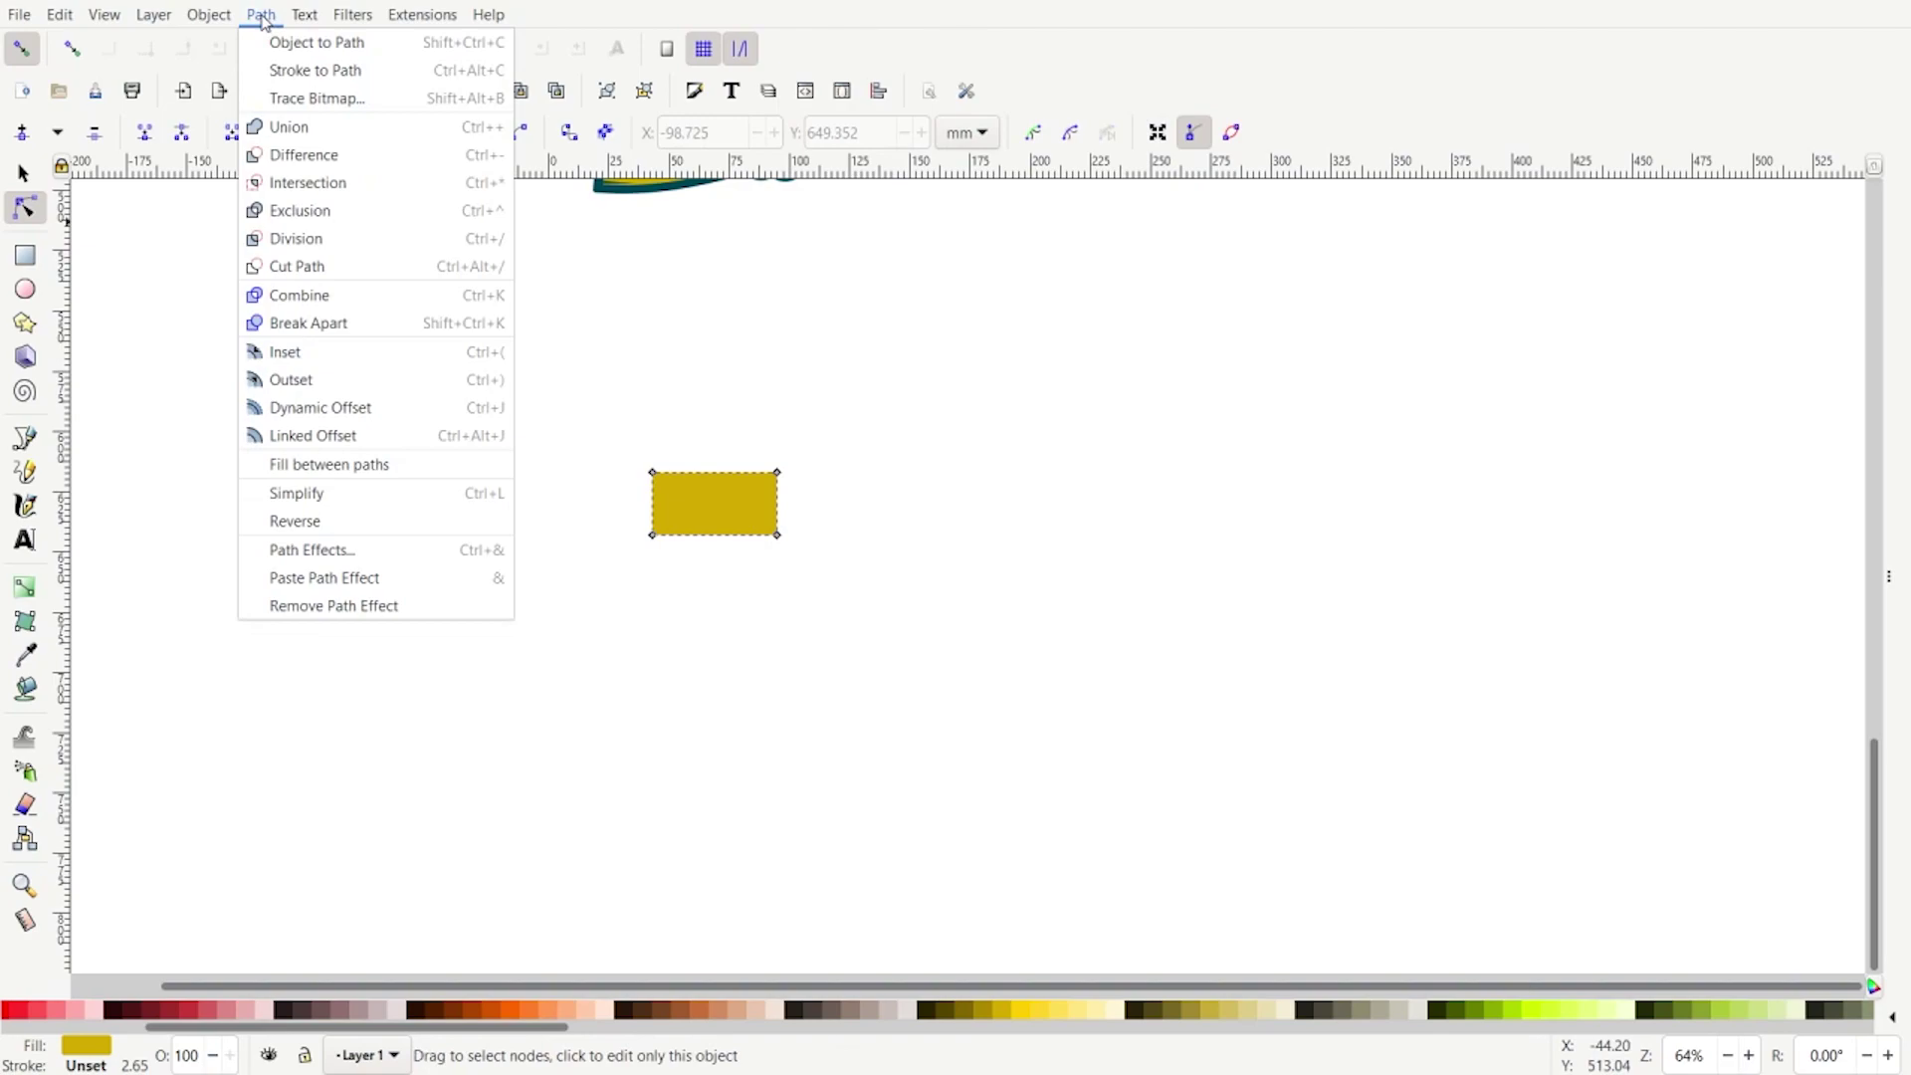
{"action": "left_click", "coordinate": [288, 550]}
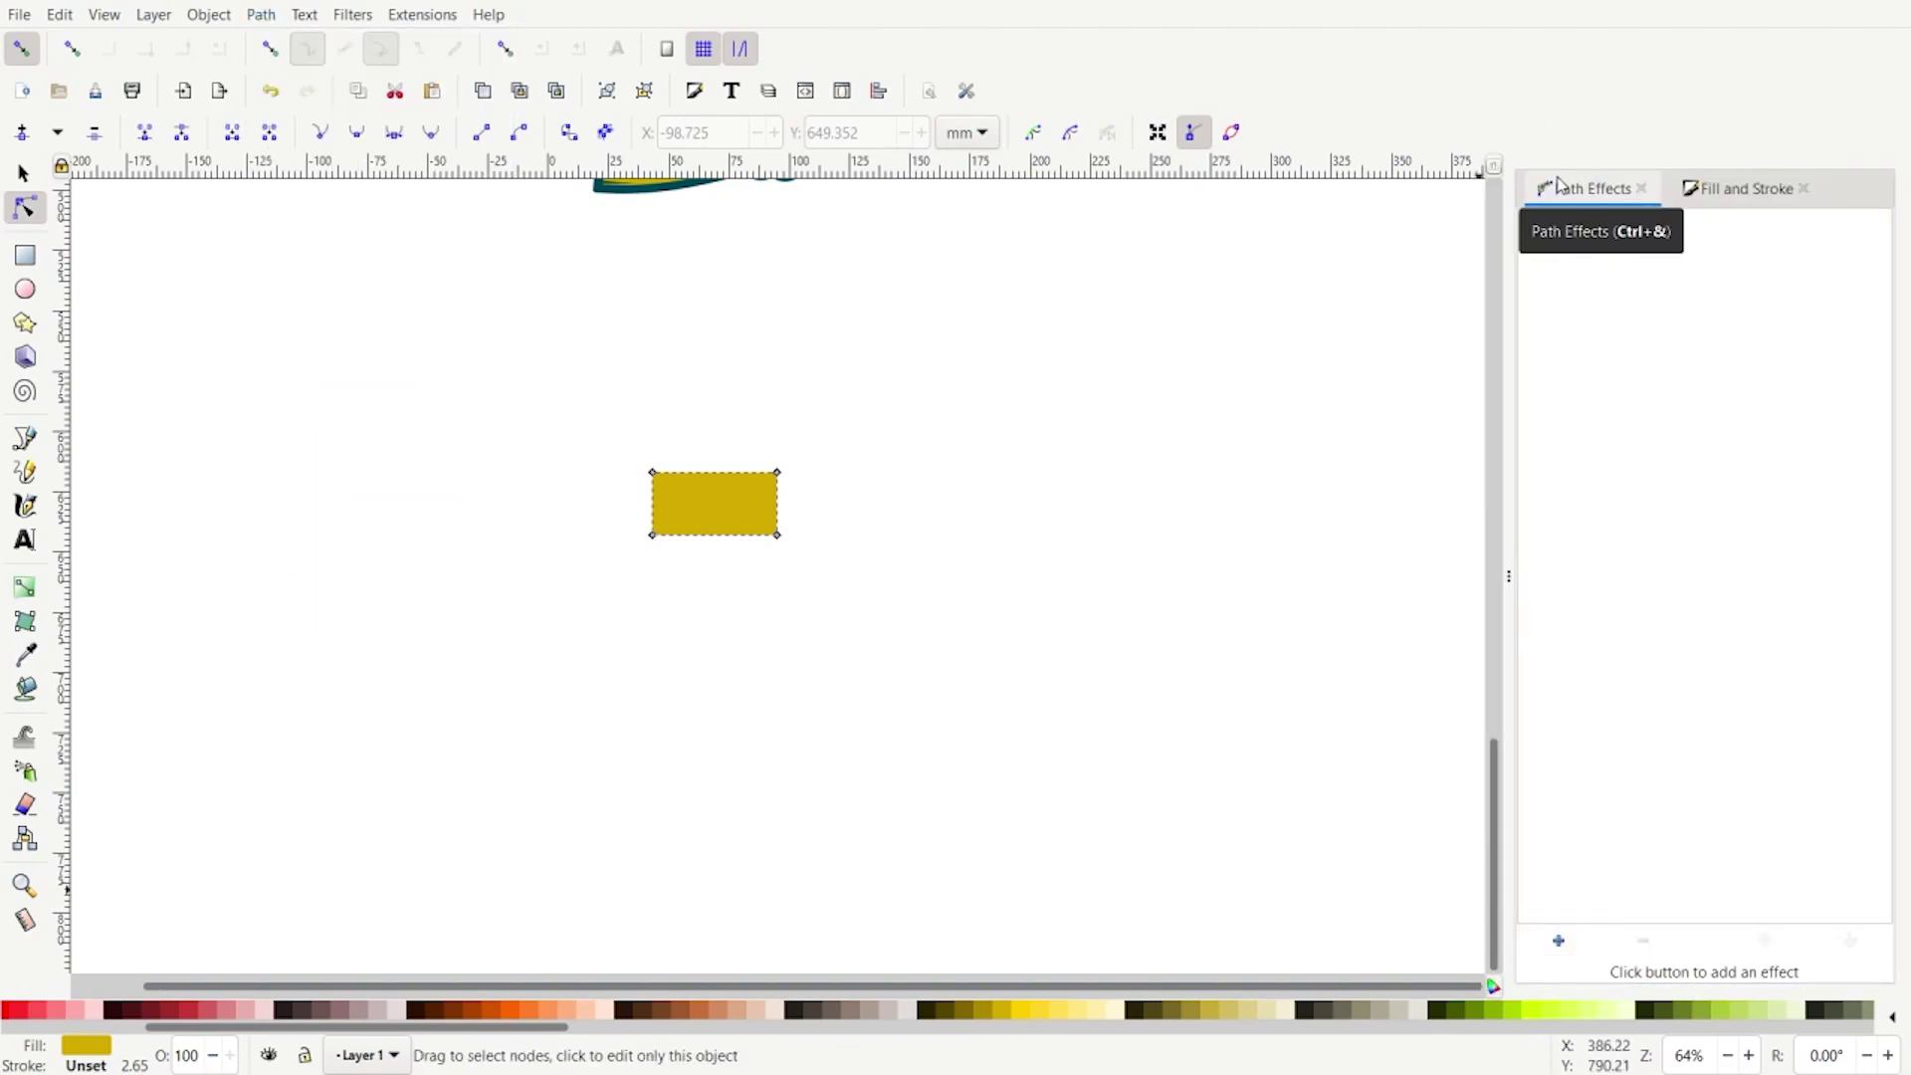
{"action": "left_click", "coordinate": [1561, 941]}
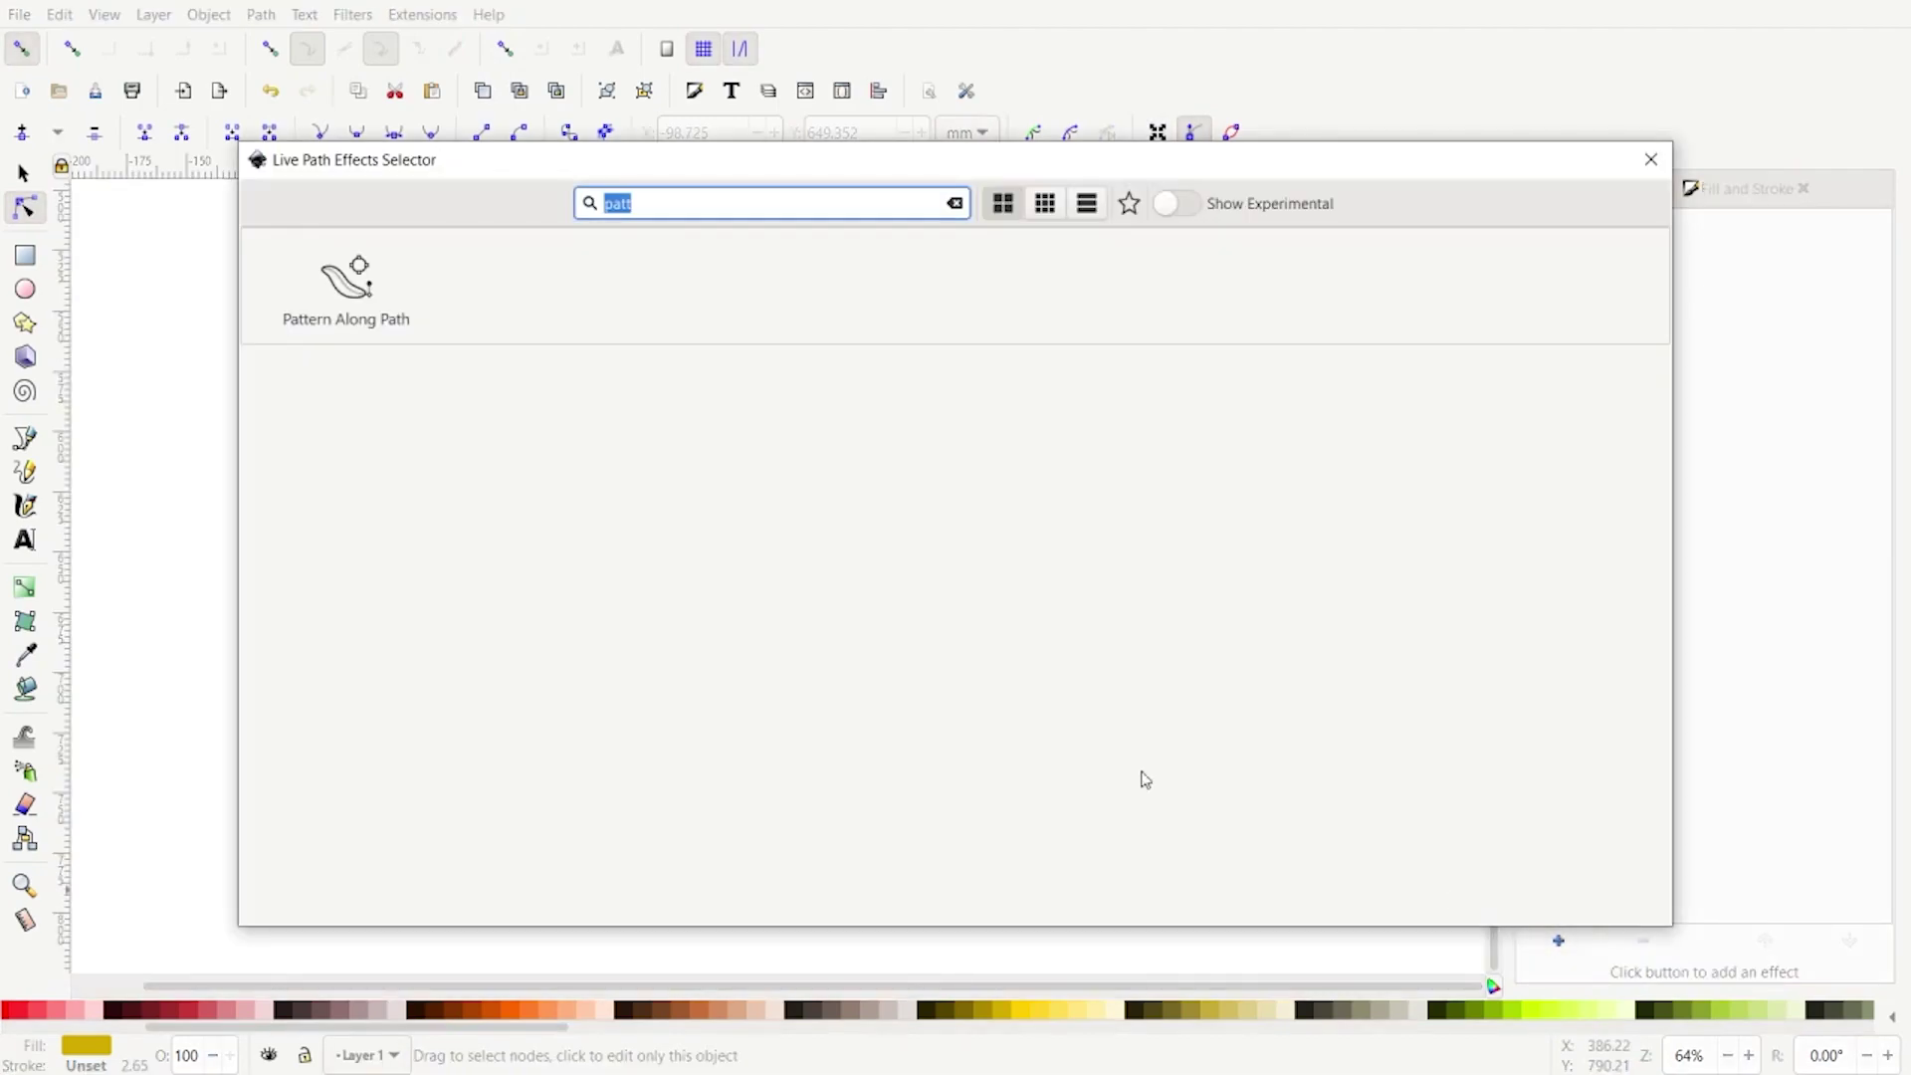
{"action": "left_click", "coordinate": [955, 204]}
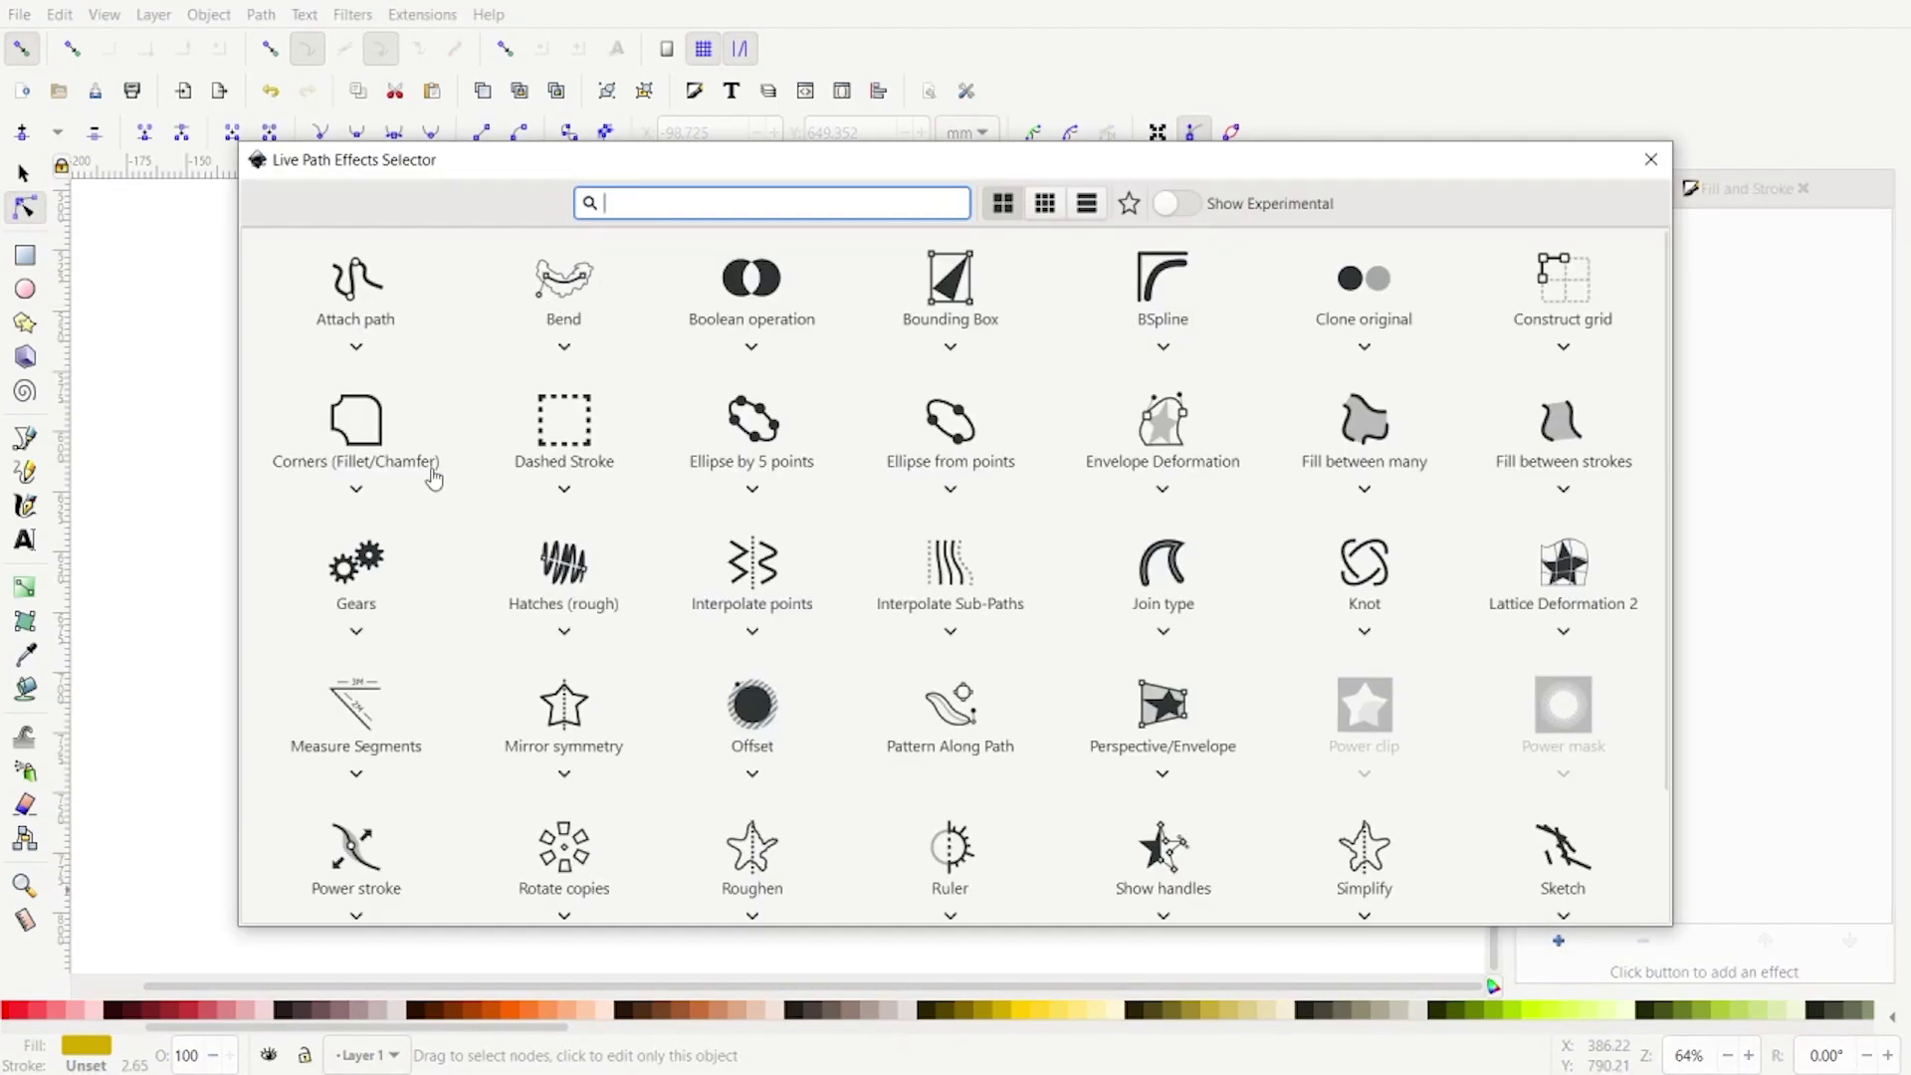
{"action": "left_click", "coordinate": [358, 423]}
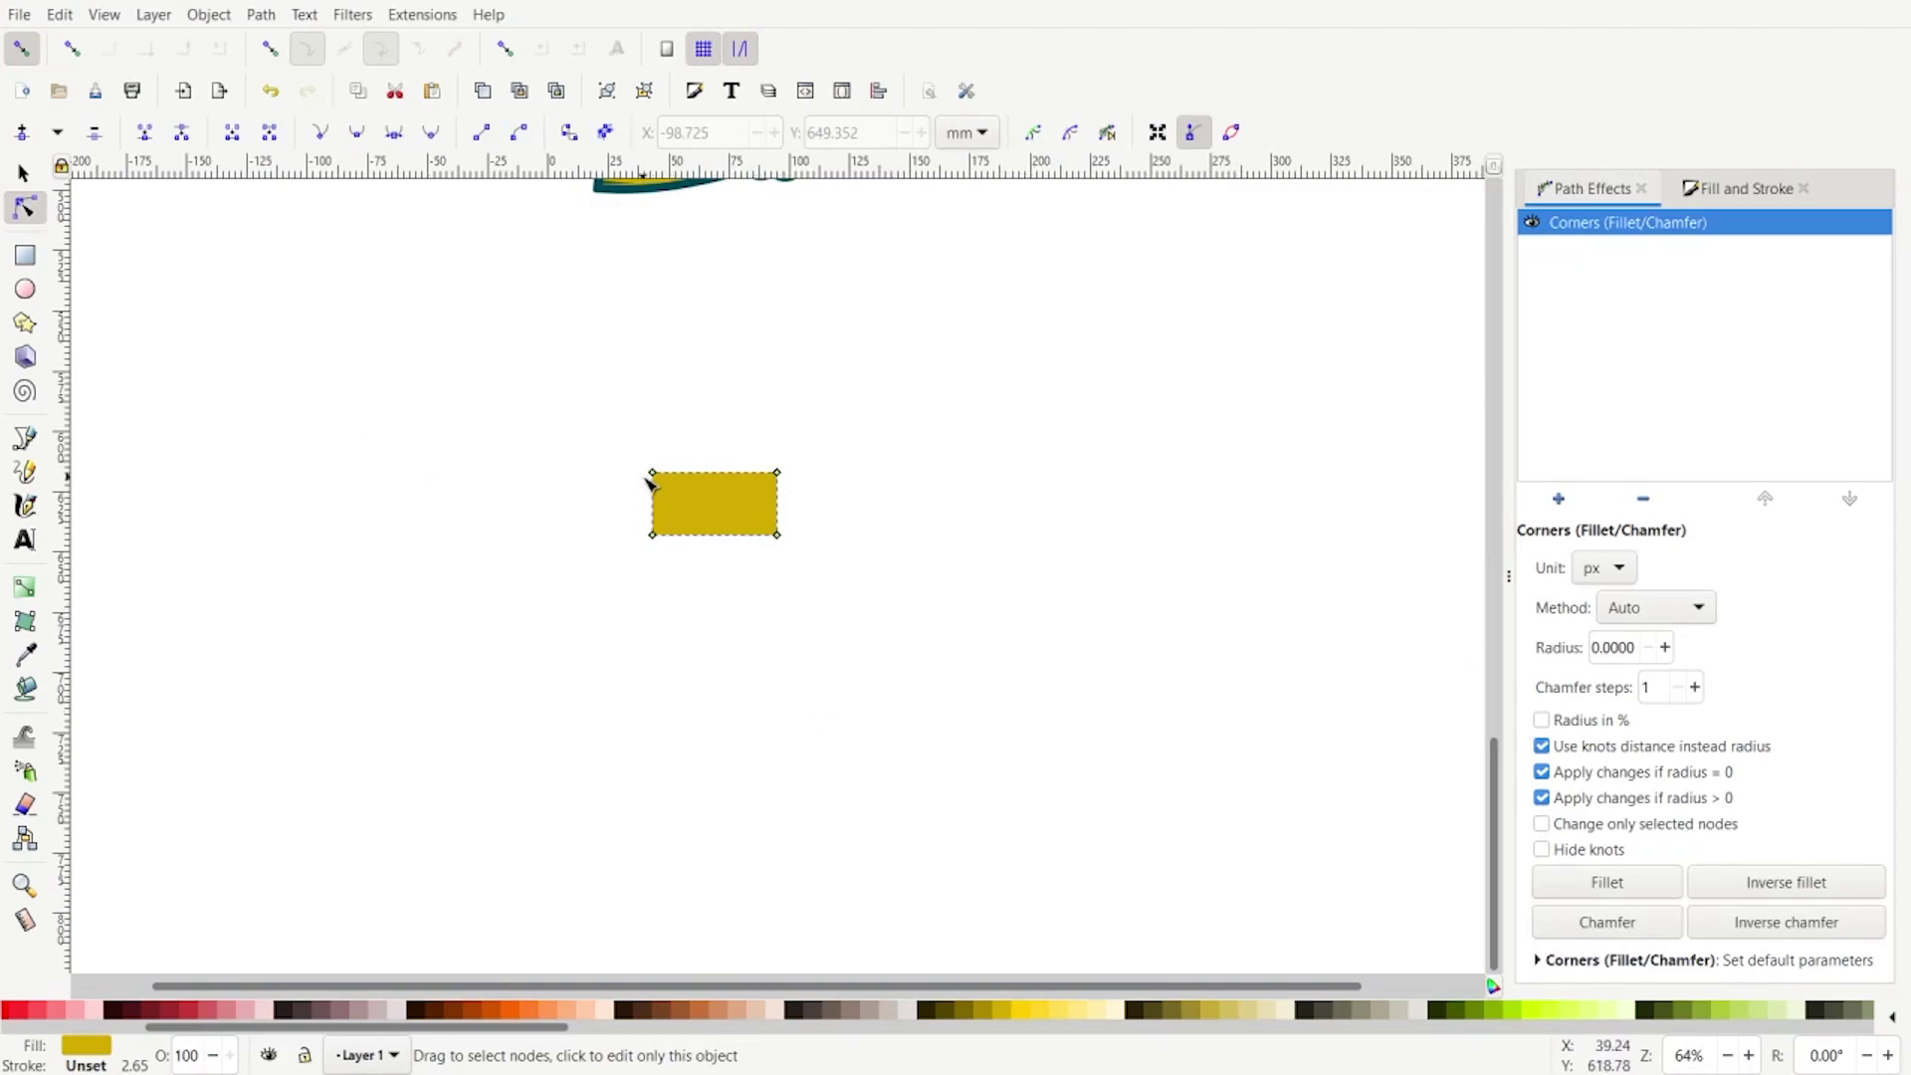
{"action": "scroll", "coordinate": [665, 494], "scroll_direction": "up", "scroll_amount": 2}
Step: Drag the fillet knots to fully round the top-left and bottom-right corners into a leaf
{"action": "scroll", "coordinate": [665, 493], "scroll_direction": "up", "scroll_amount": 1}
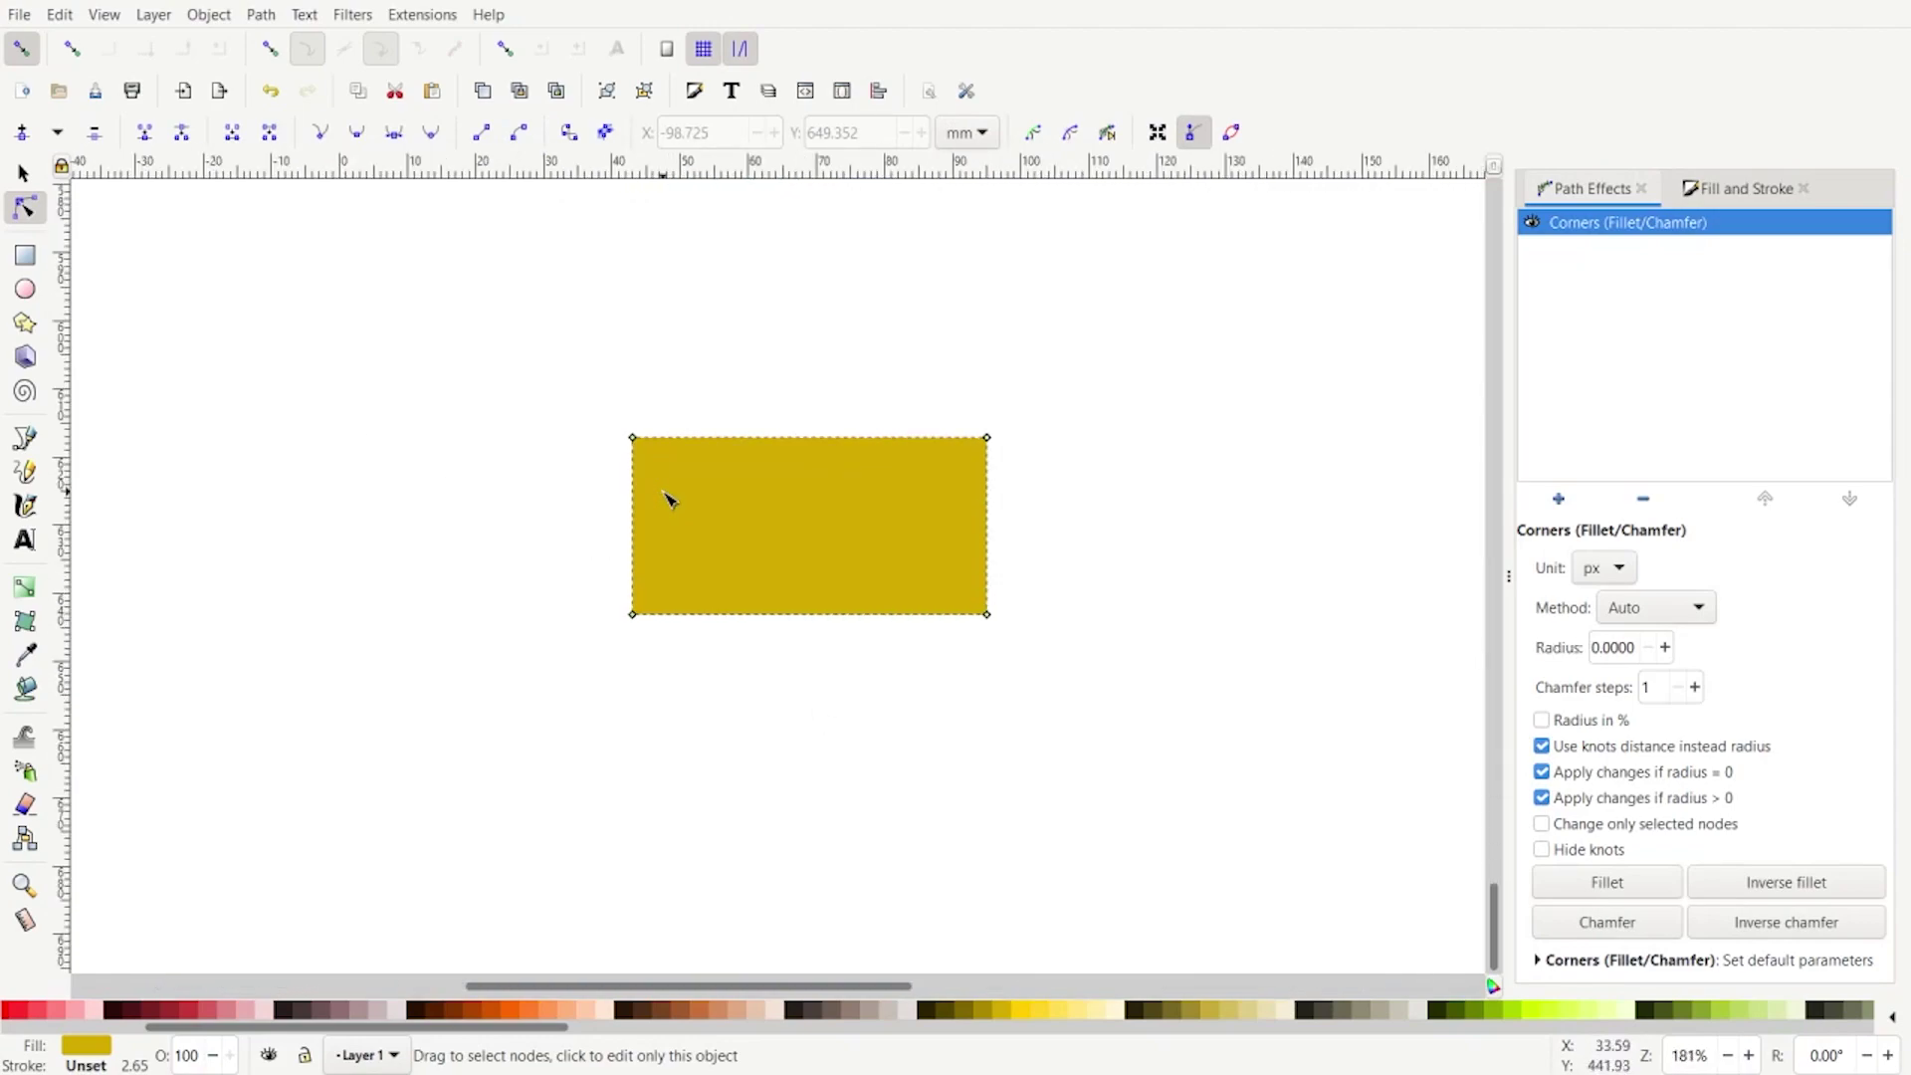
{"action": "left_click", "coordinate": [633, 438]}
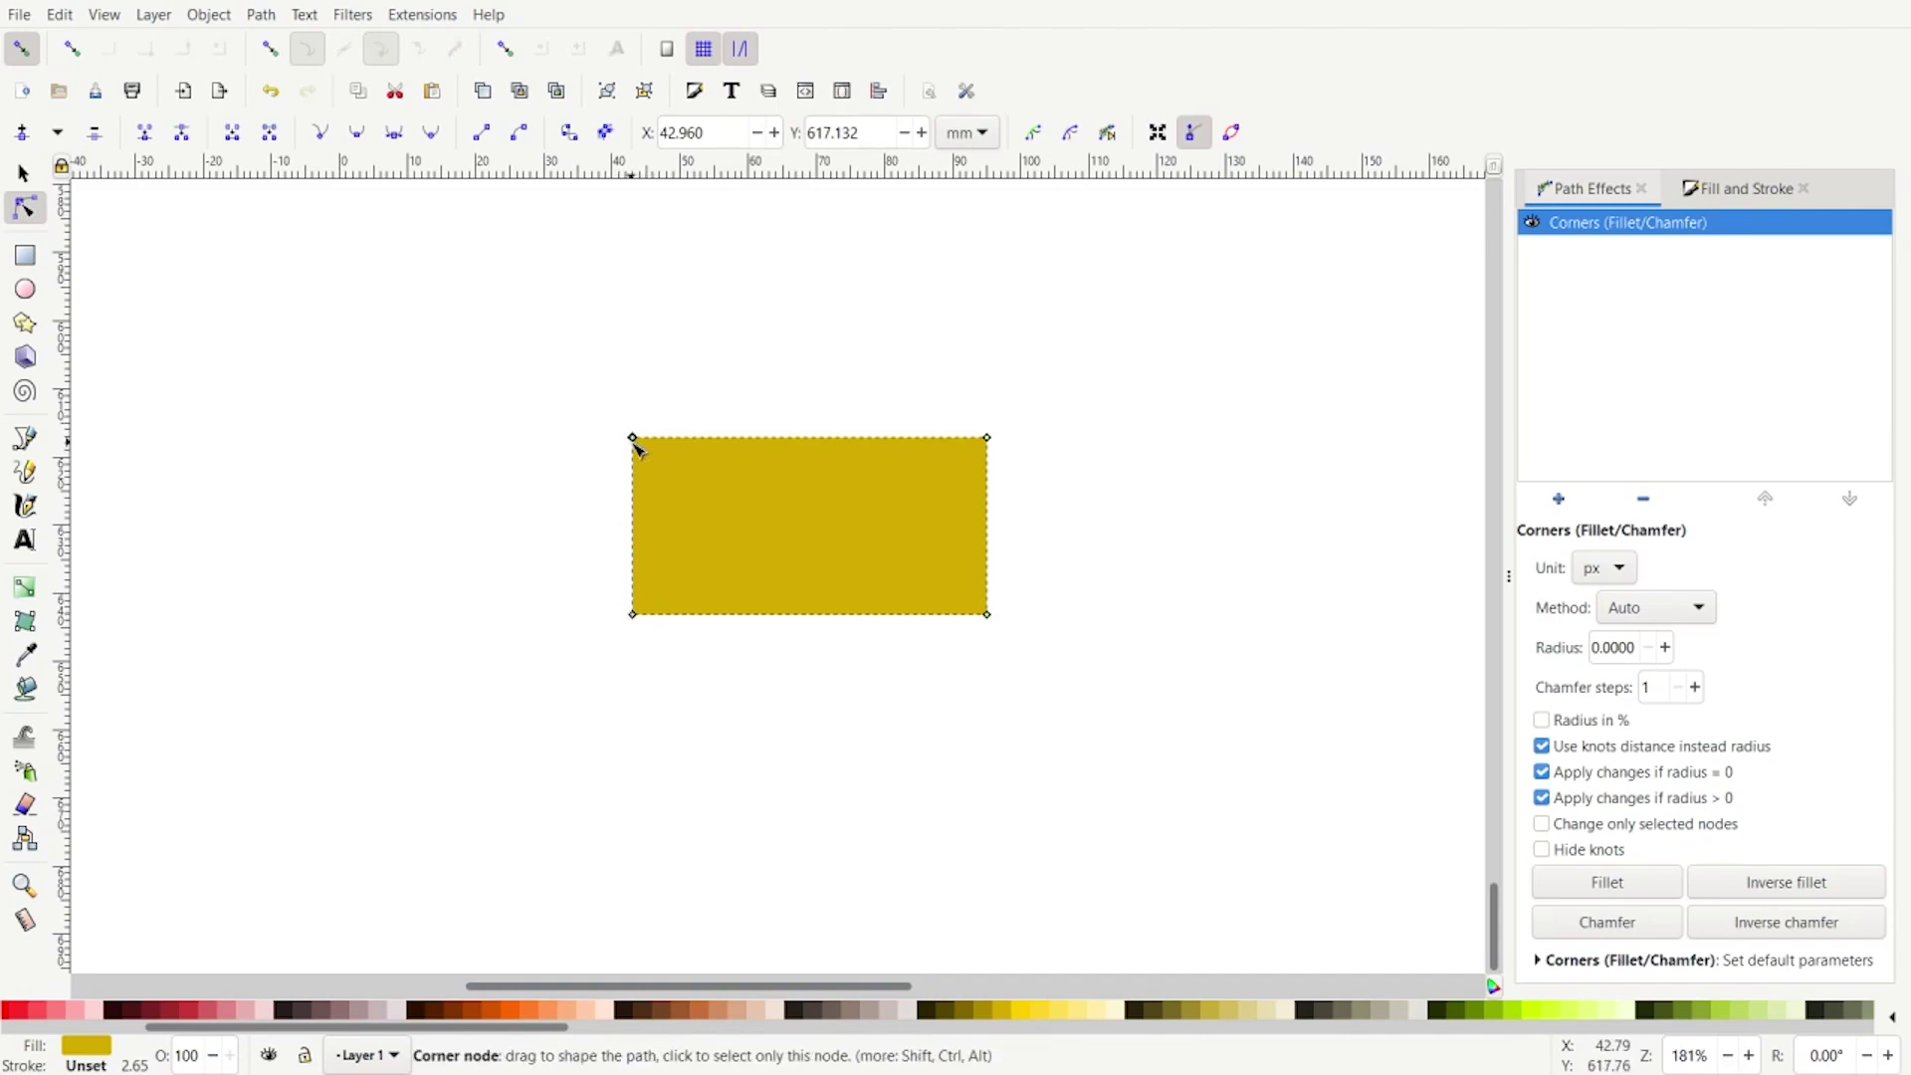
{"action": "left_click_drag", "start_coordinate": [633, 438], "coordinate": [804, 585]}
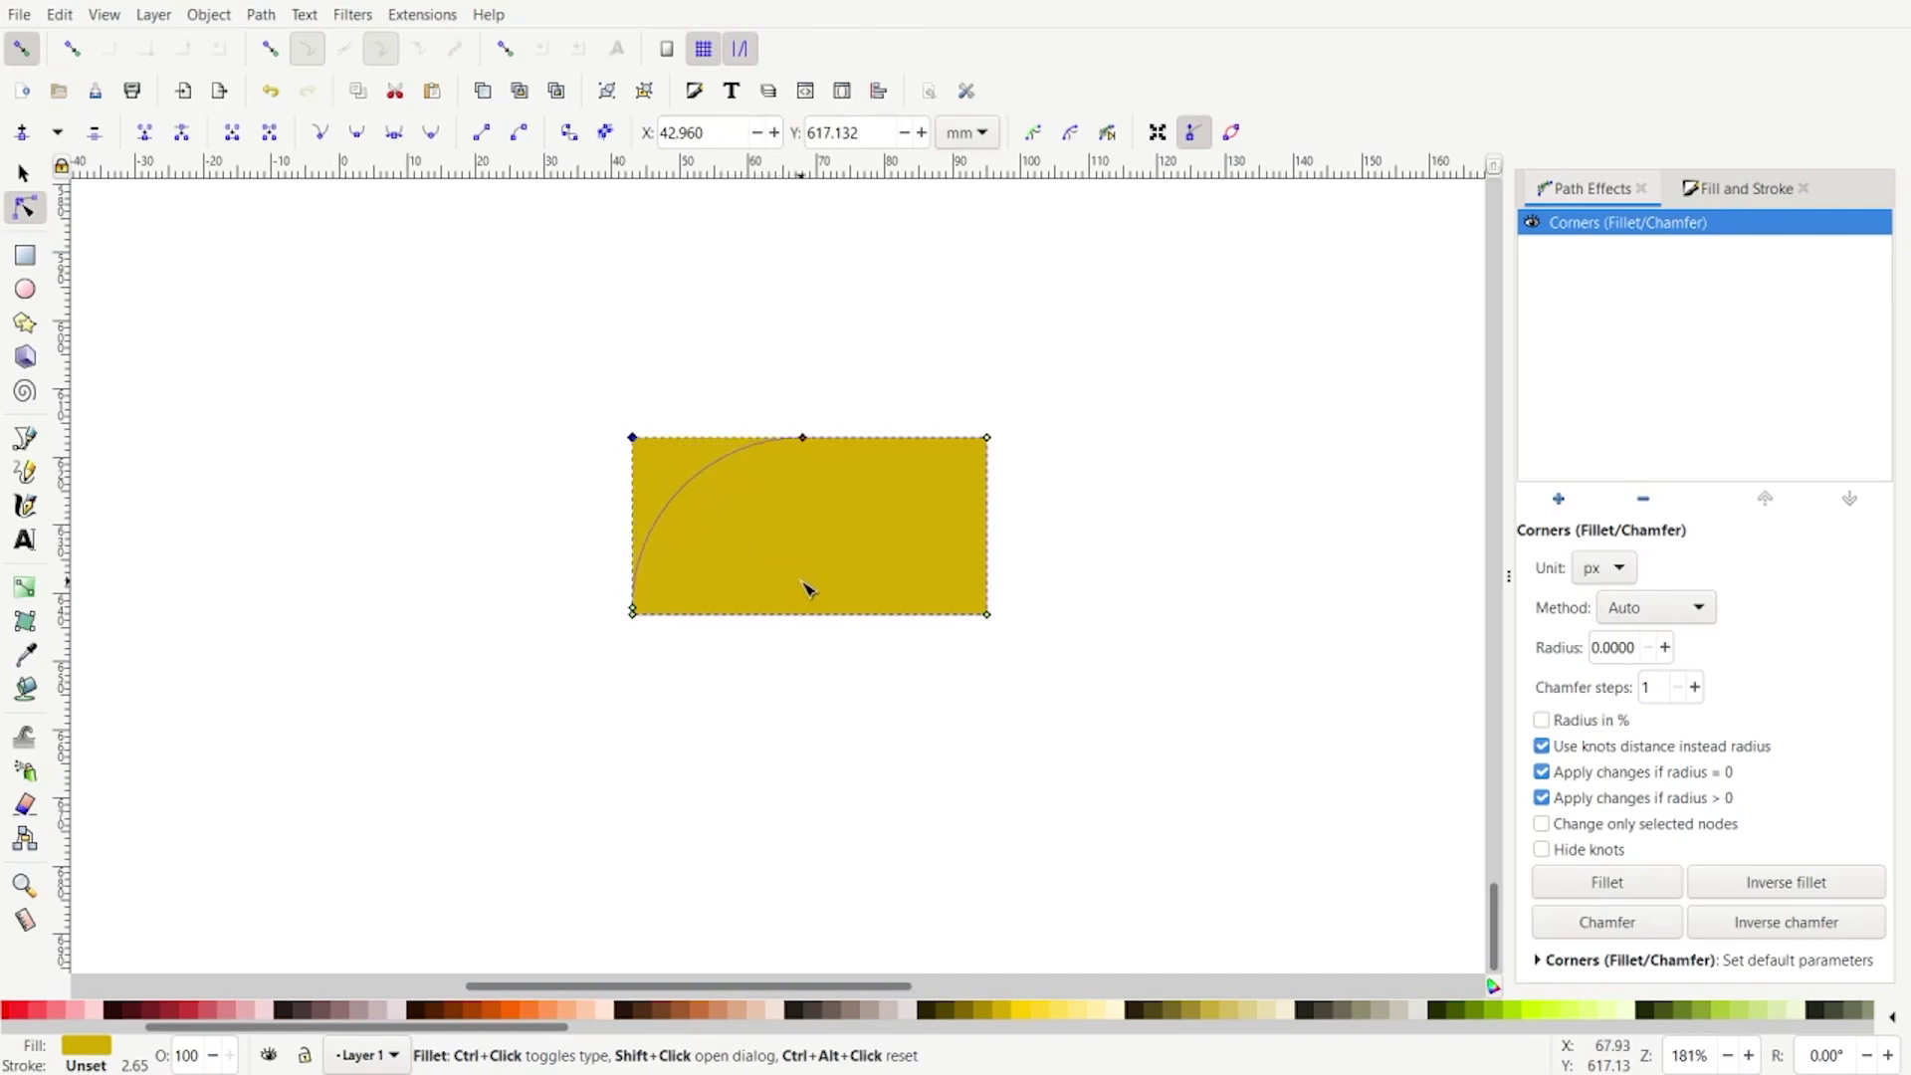
{"action": "left_click_drag", "start_coordinate": [814, 594], "coordinate": [814, 594]}
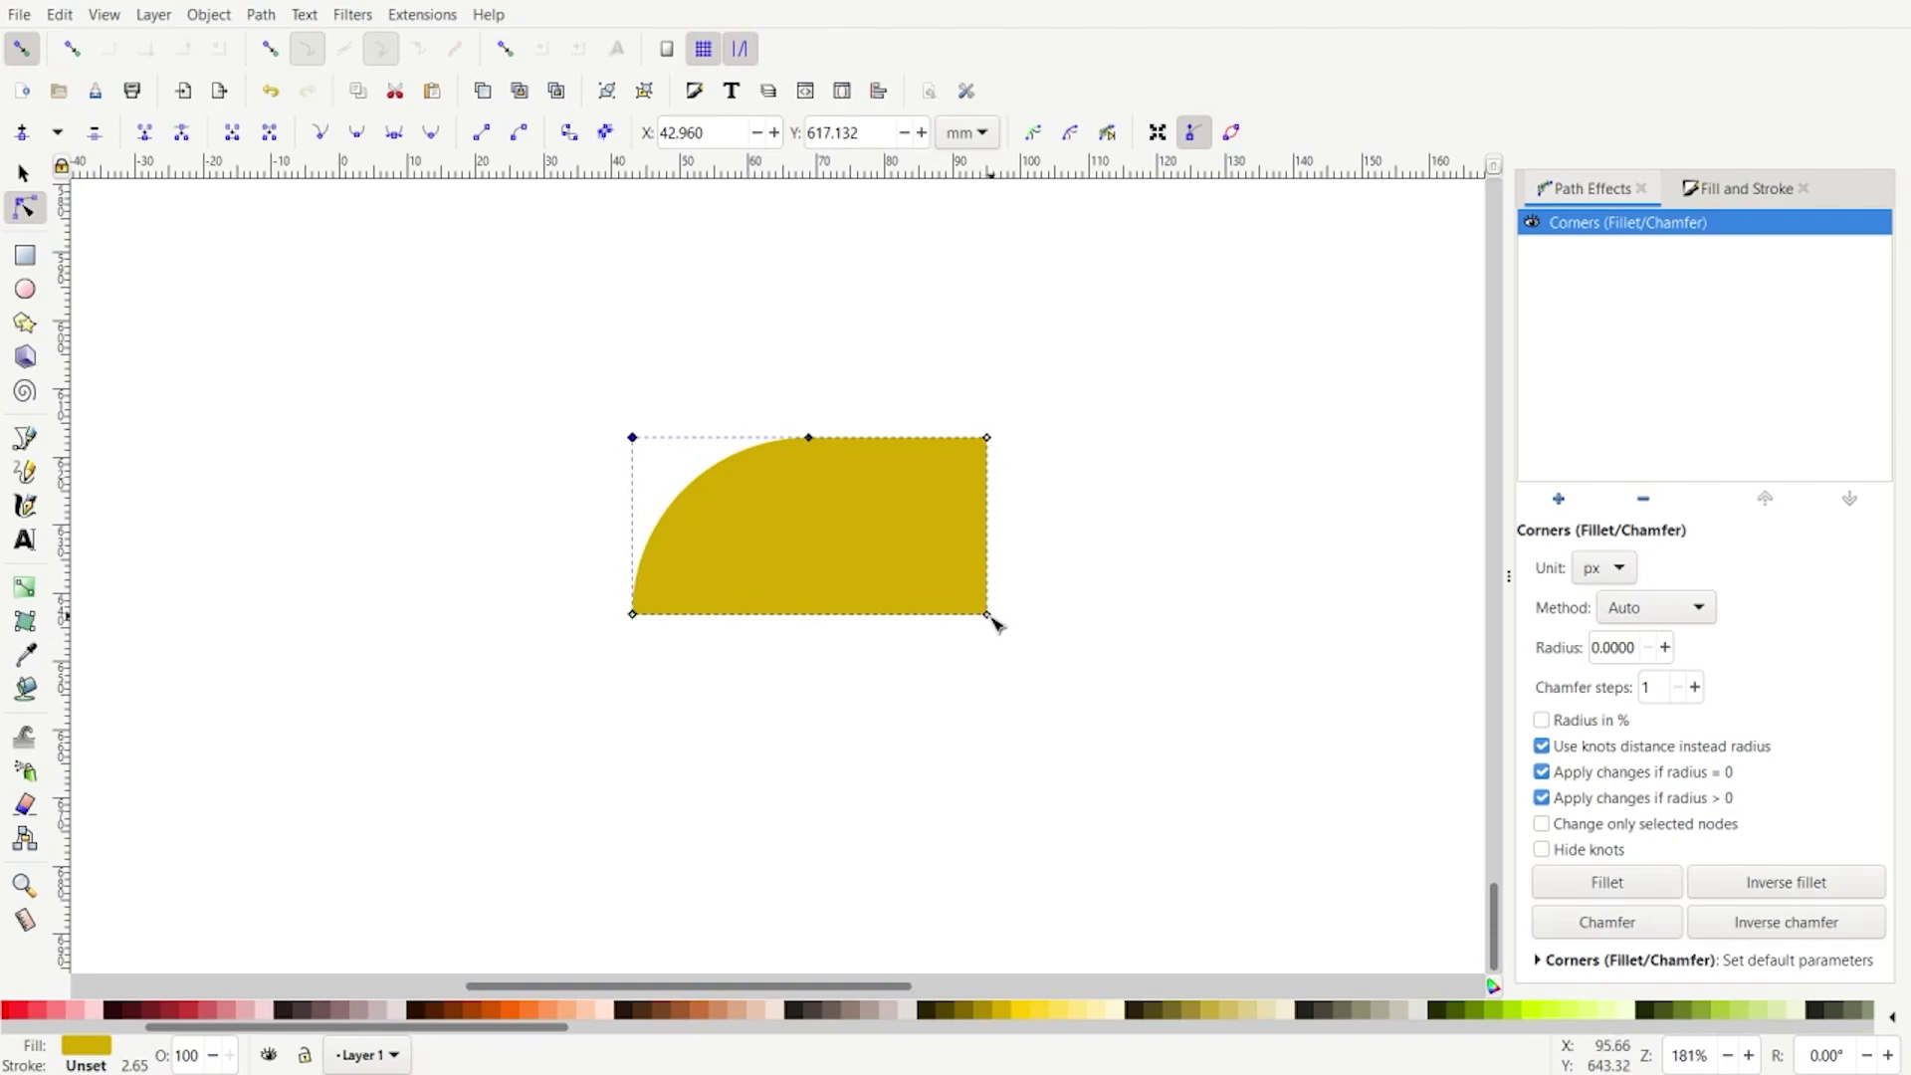
{"action": "left_click_drag", "start_coordinate": [990, 621], "coordinate": [853, 447]}
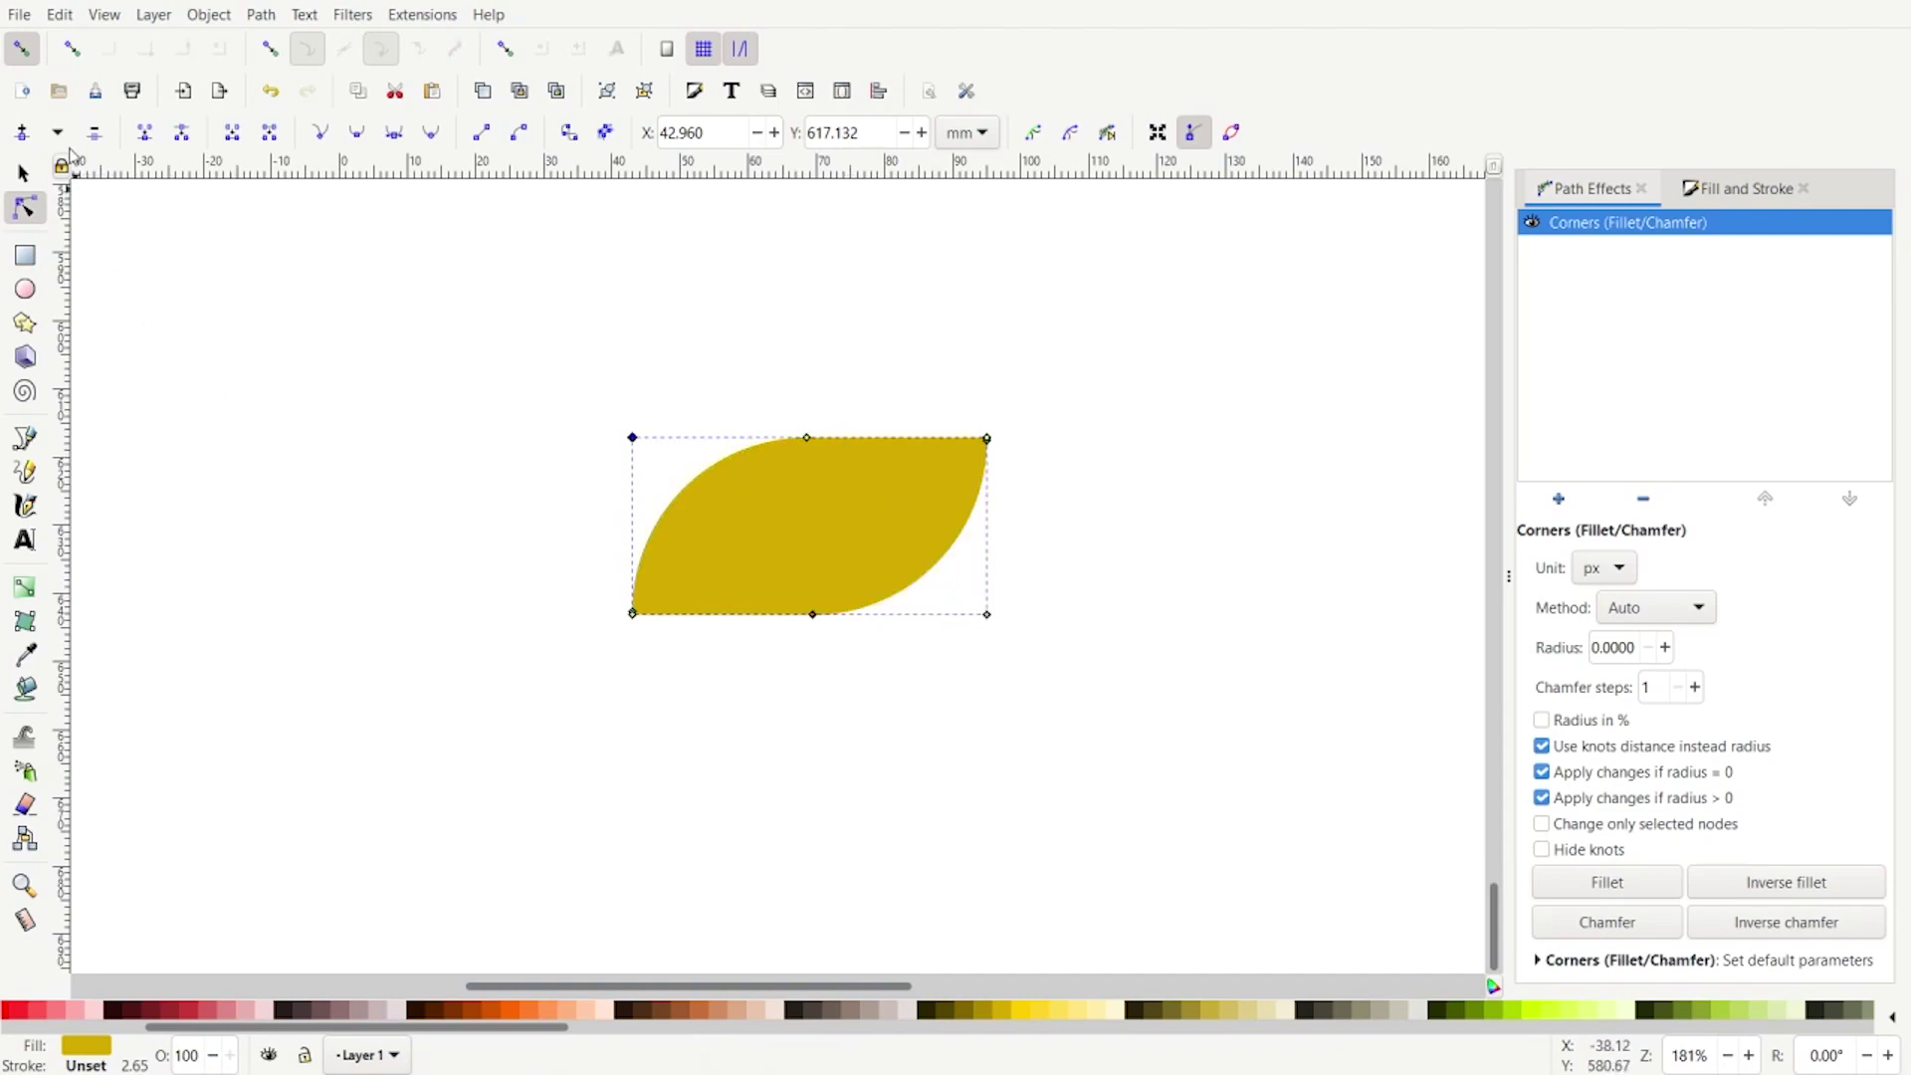
{"action": "left_click", "coordinate": [18, 174]}
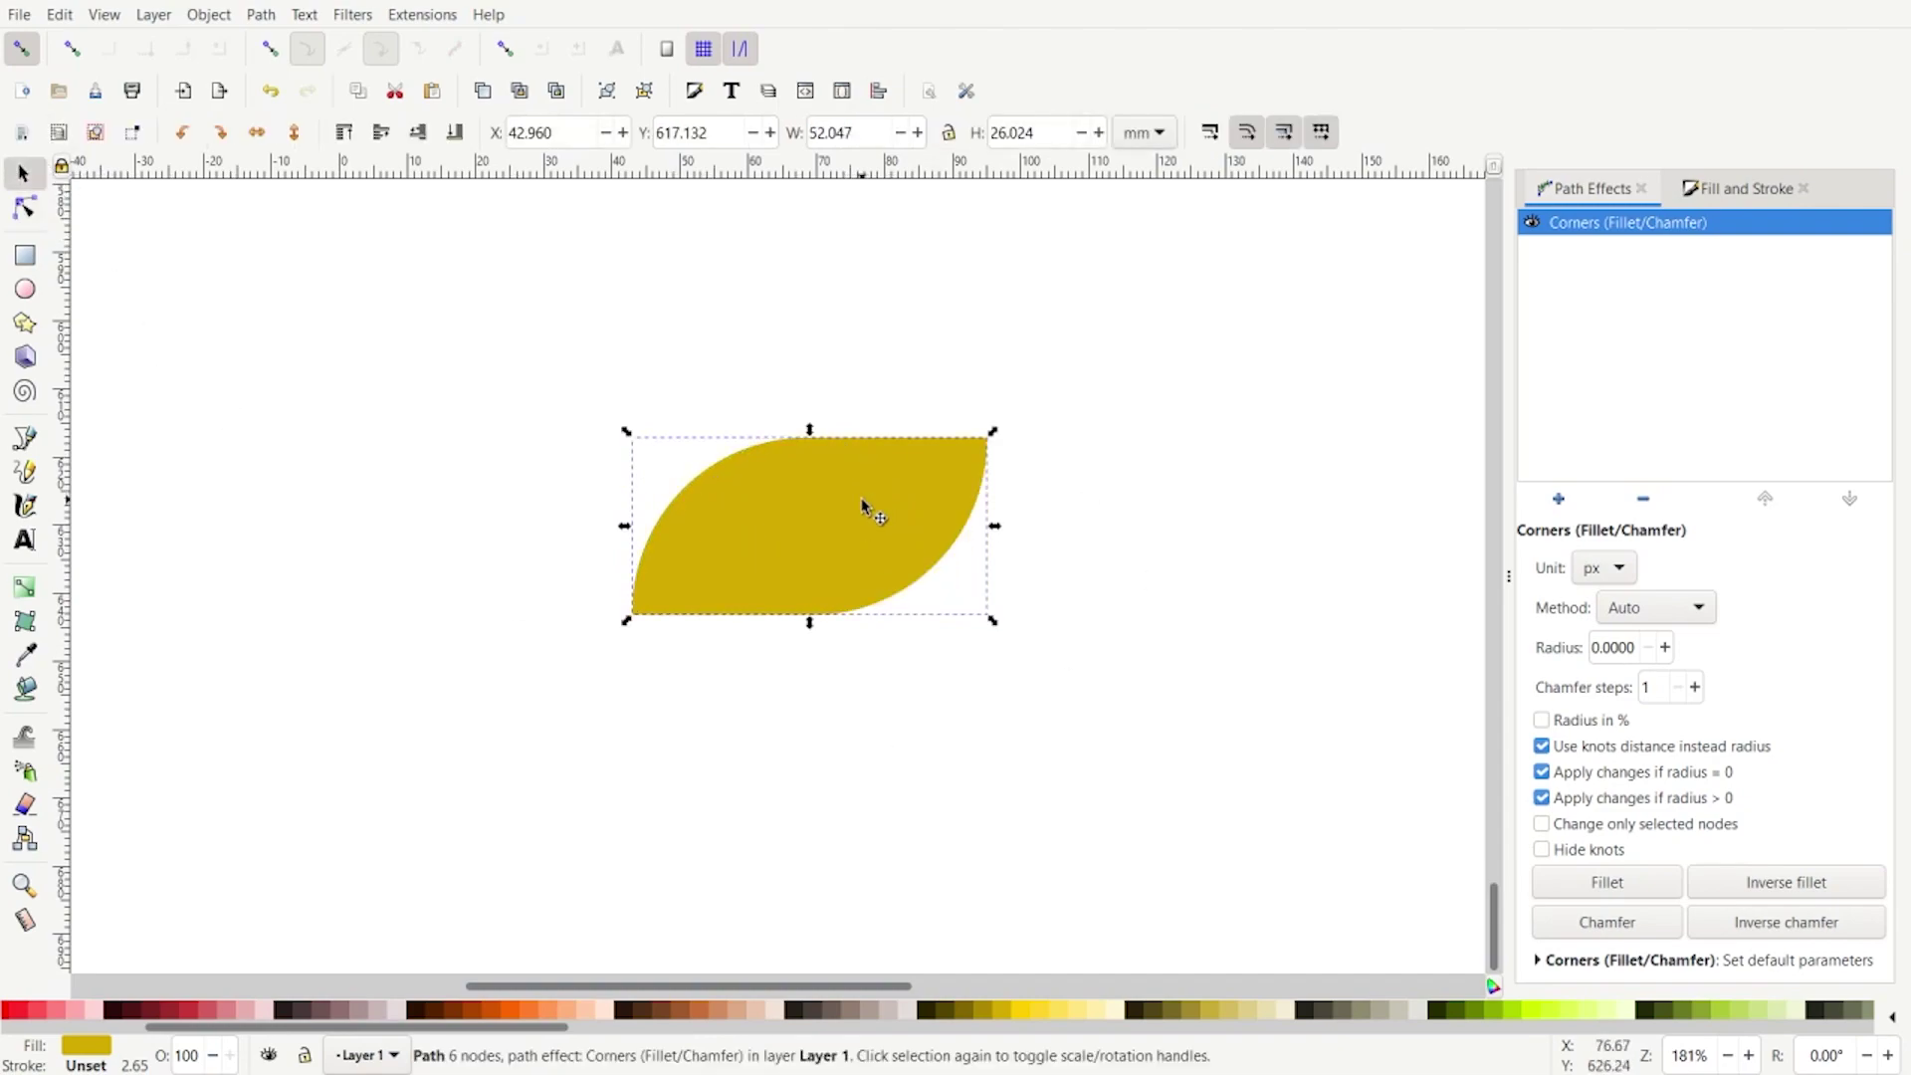
Step: Flatten the Corners effect into a plain path and close the Path Effects panel
{"action": "left_click", "coordinate": [261, 16]}
{"action": "left_click", "coordinate": [303, 46]}
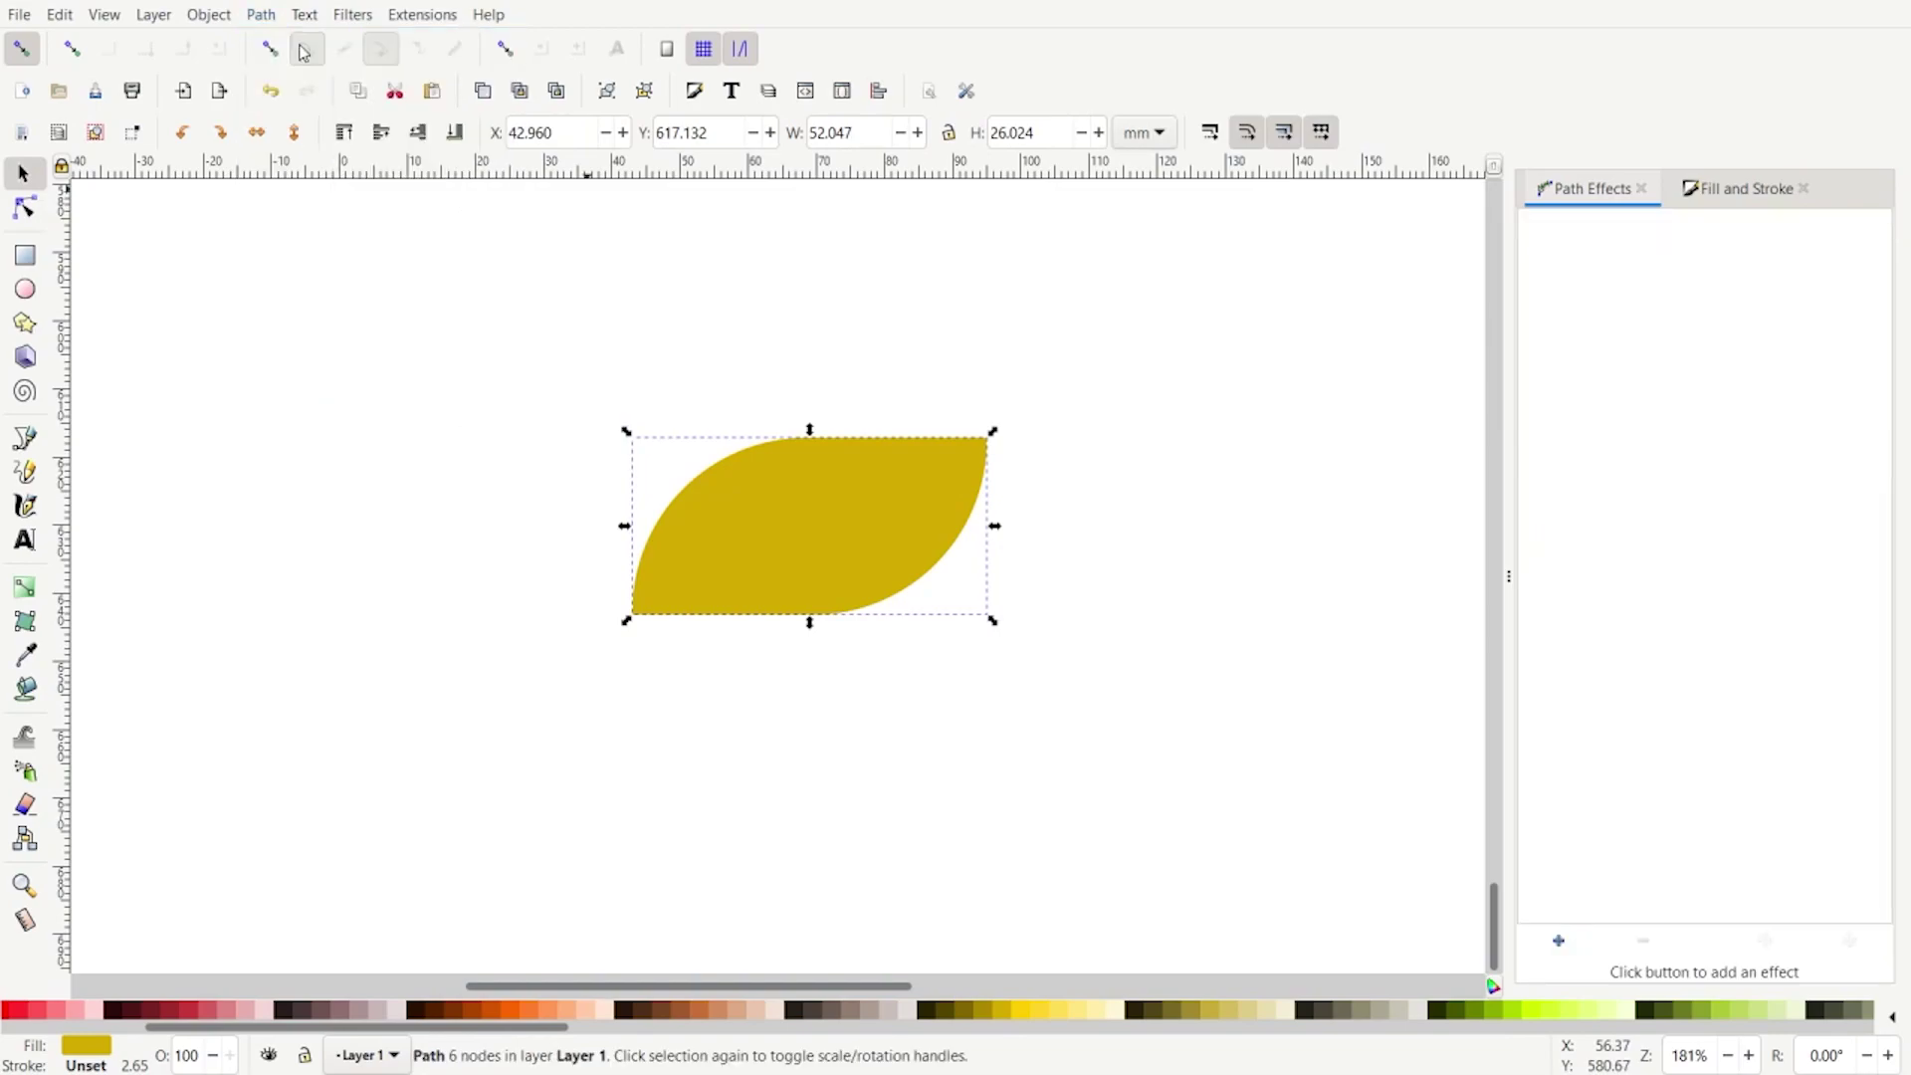
{"action": "left_click", "coordinate": [1642, 189]}
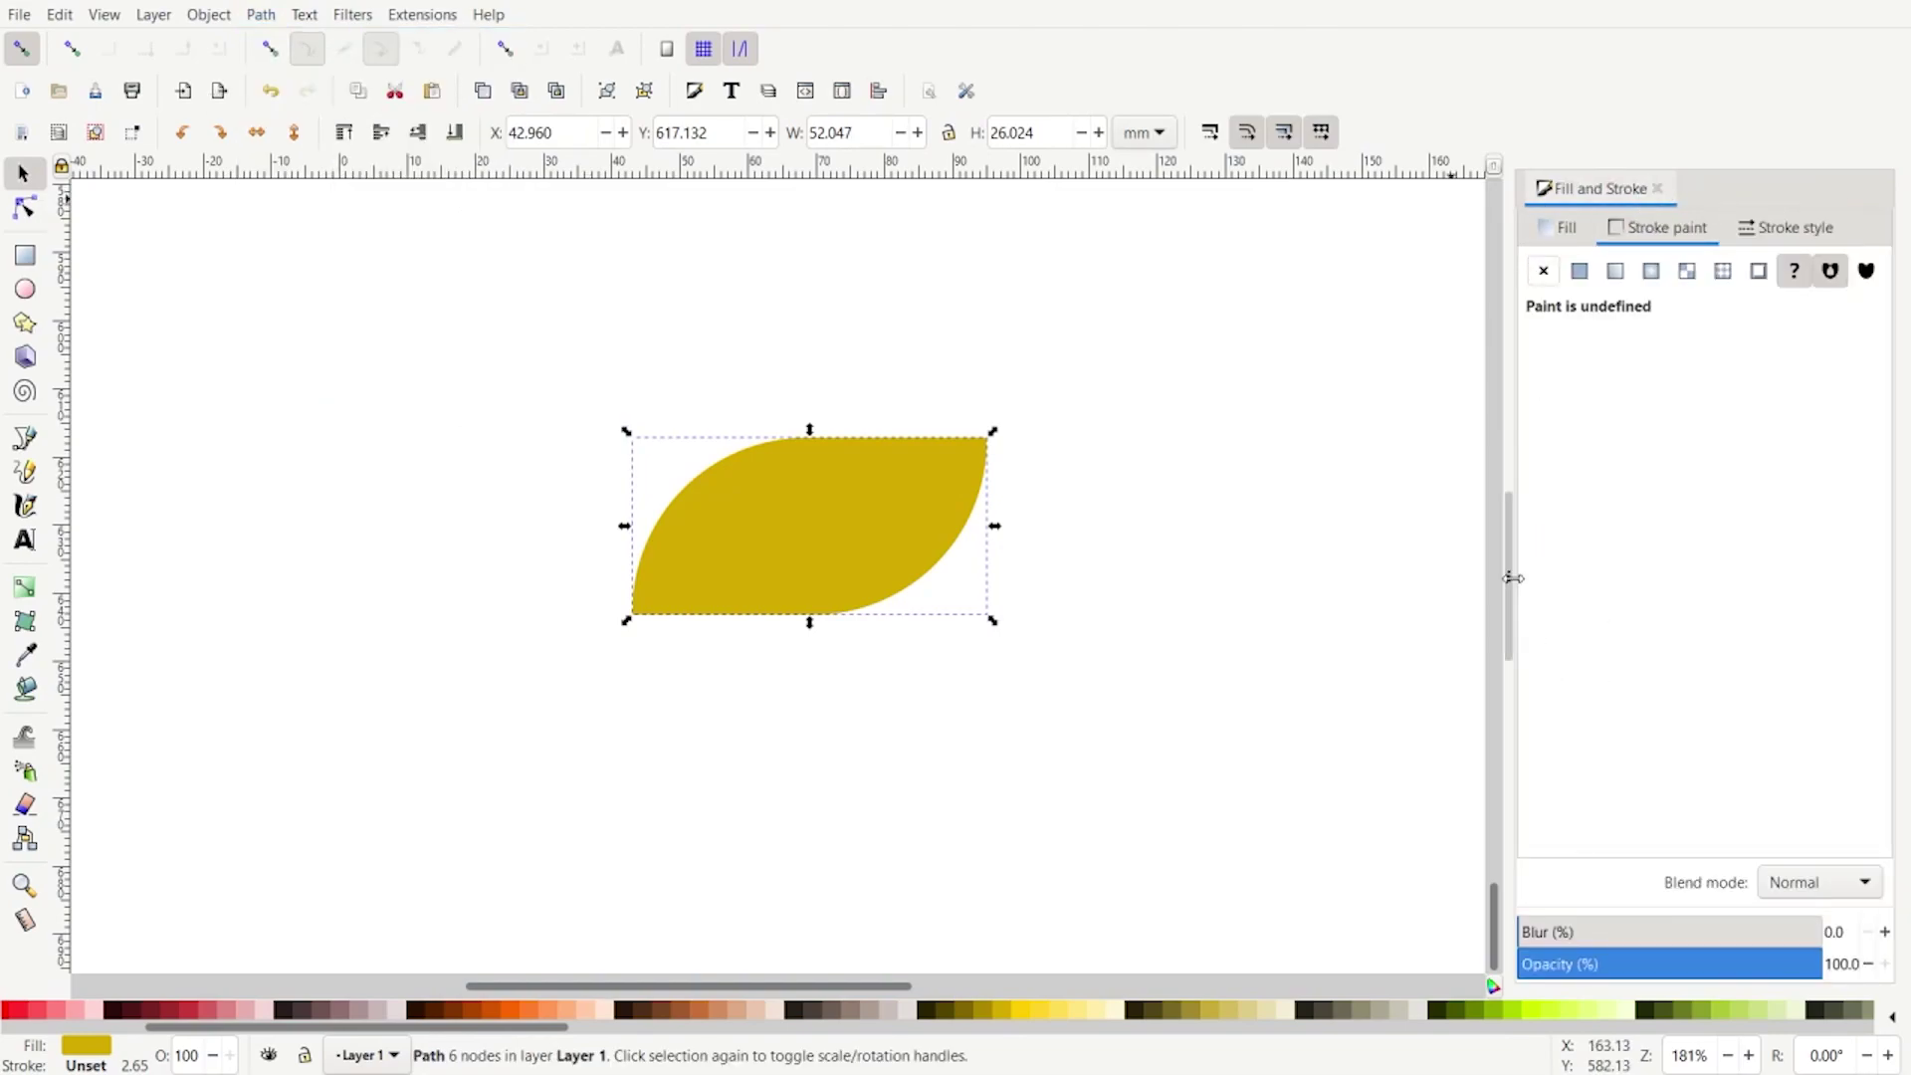
{"action": "left_click_drag", "start_coordinate": [1509, 576], "coordinate": [1889, 577]}
Step: Rotate the leaf about -3.43°, move it up-left, and shrink it to about 8.993 × 17.186 mm
{"action": "left_click", "coordinate": [896, 503]}
{"action": "left_click_drag", "start_coordinate": [993, 433], "coordinate": [833, 359]}
{"action": "left_click_drag", "start_coordinate": [840, 526], "coordinate": [657, 475]}
{"action": "left_click", "coordinate": [621, 608]}
{"action": "left_click_drag", "start_coordinate": [736, 707], "coordinate": [665, 593]}
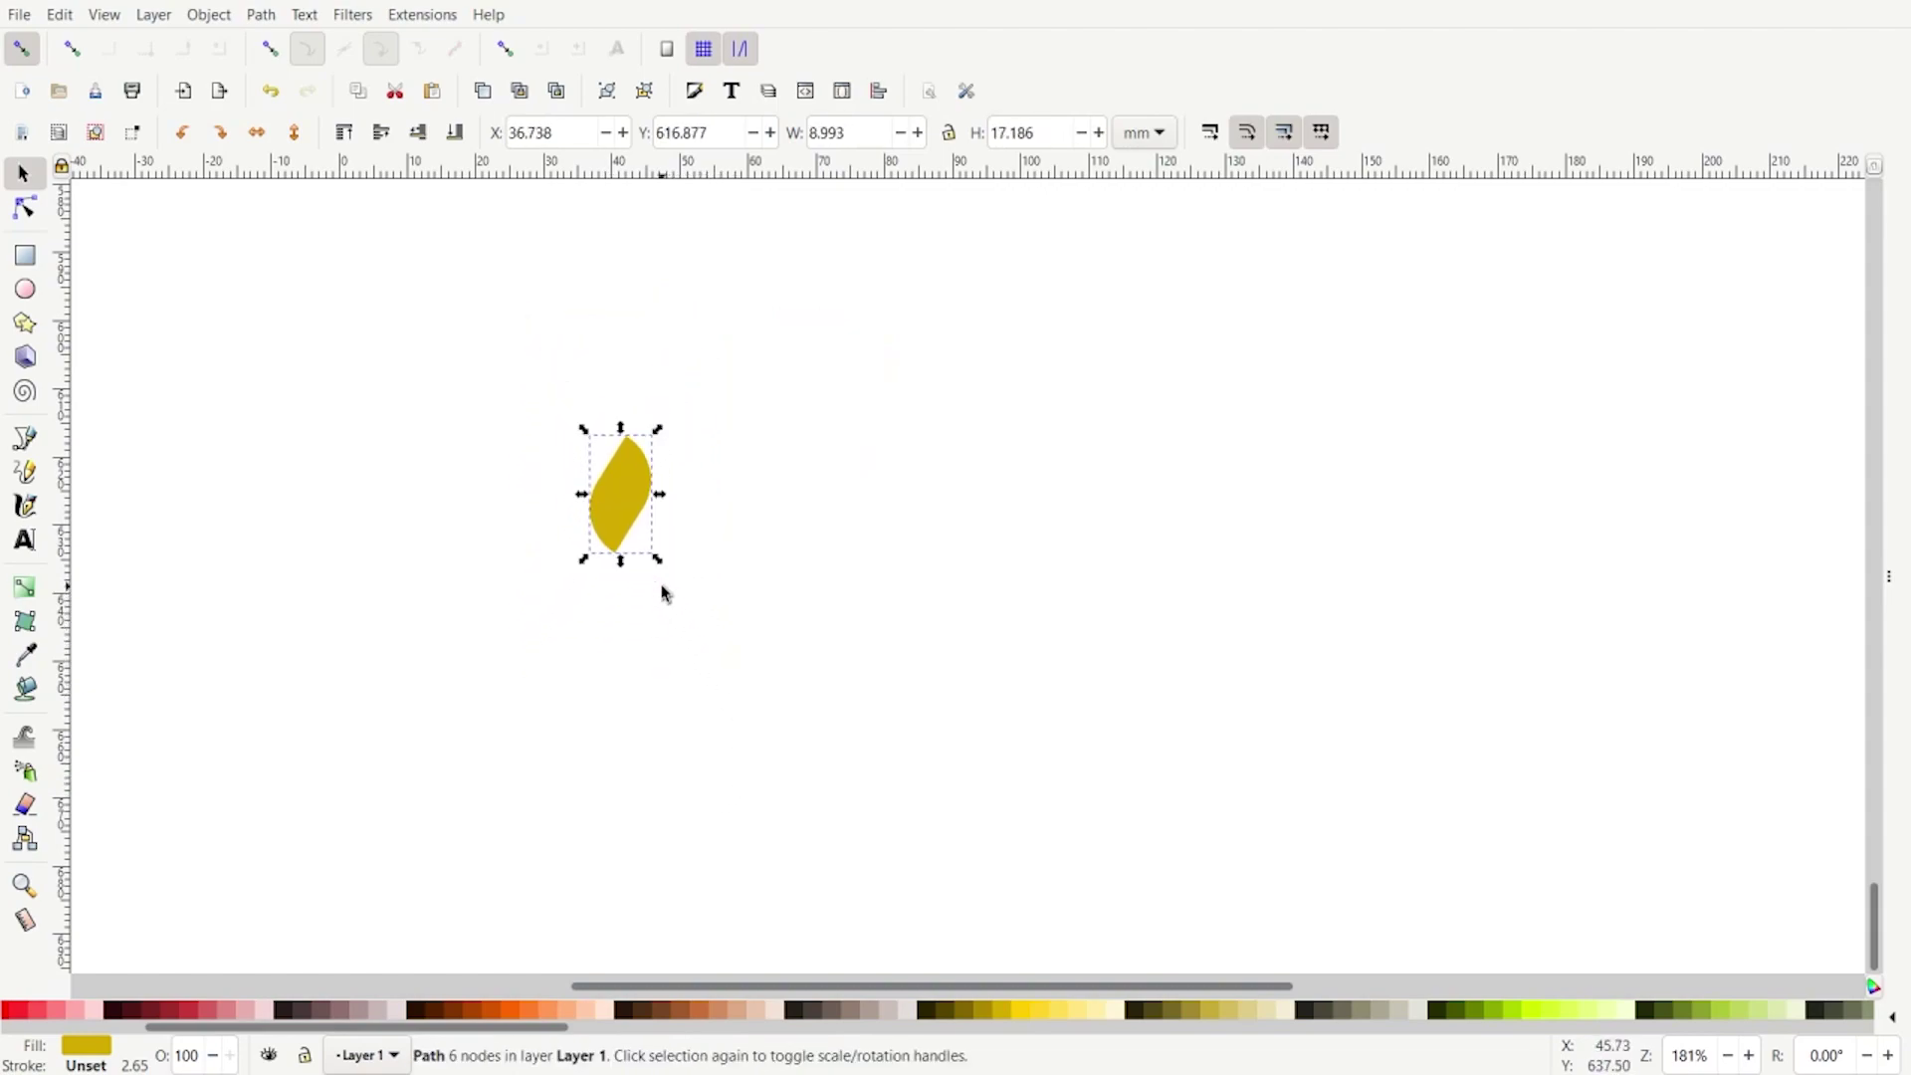
{"action": "left_click", "coordinate": [567, 505]}
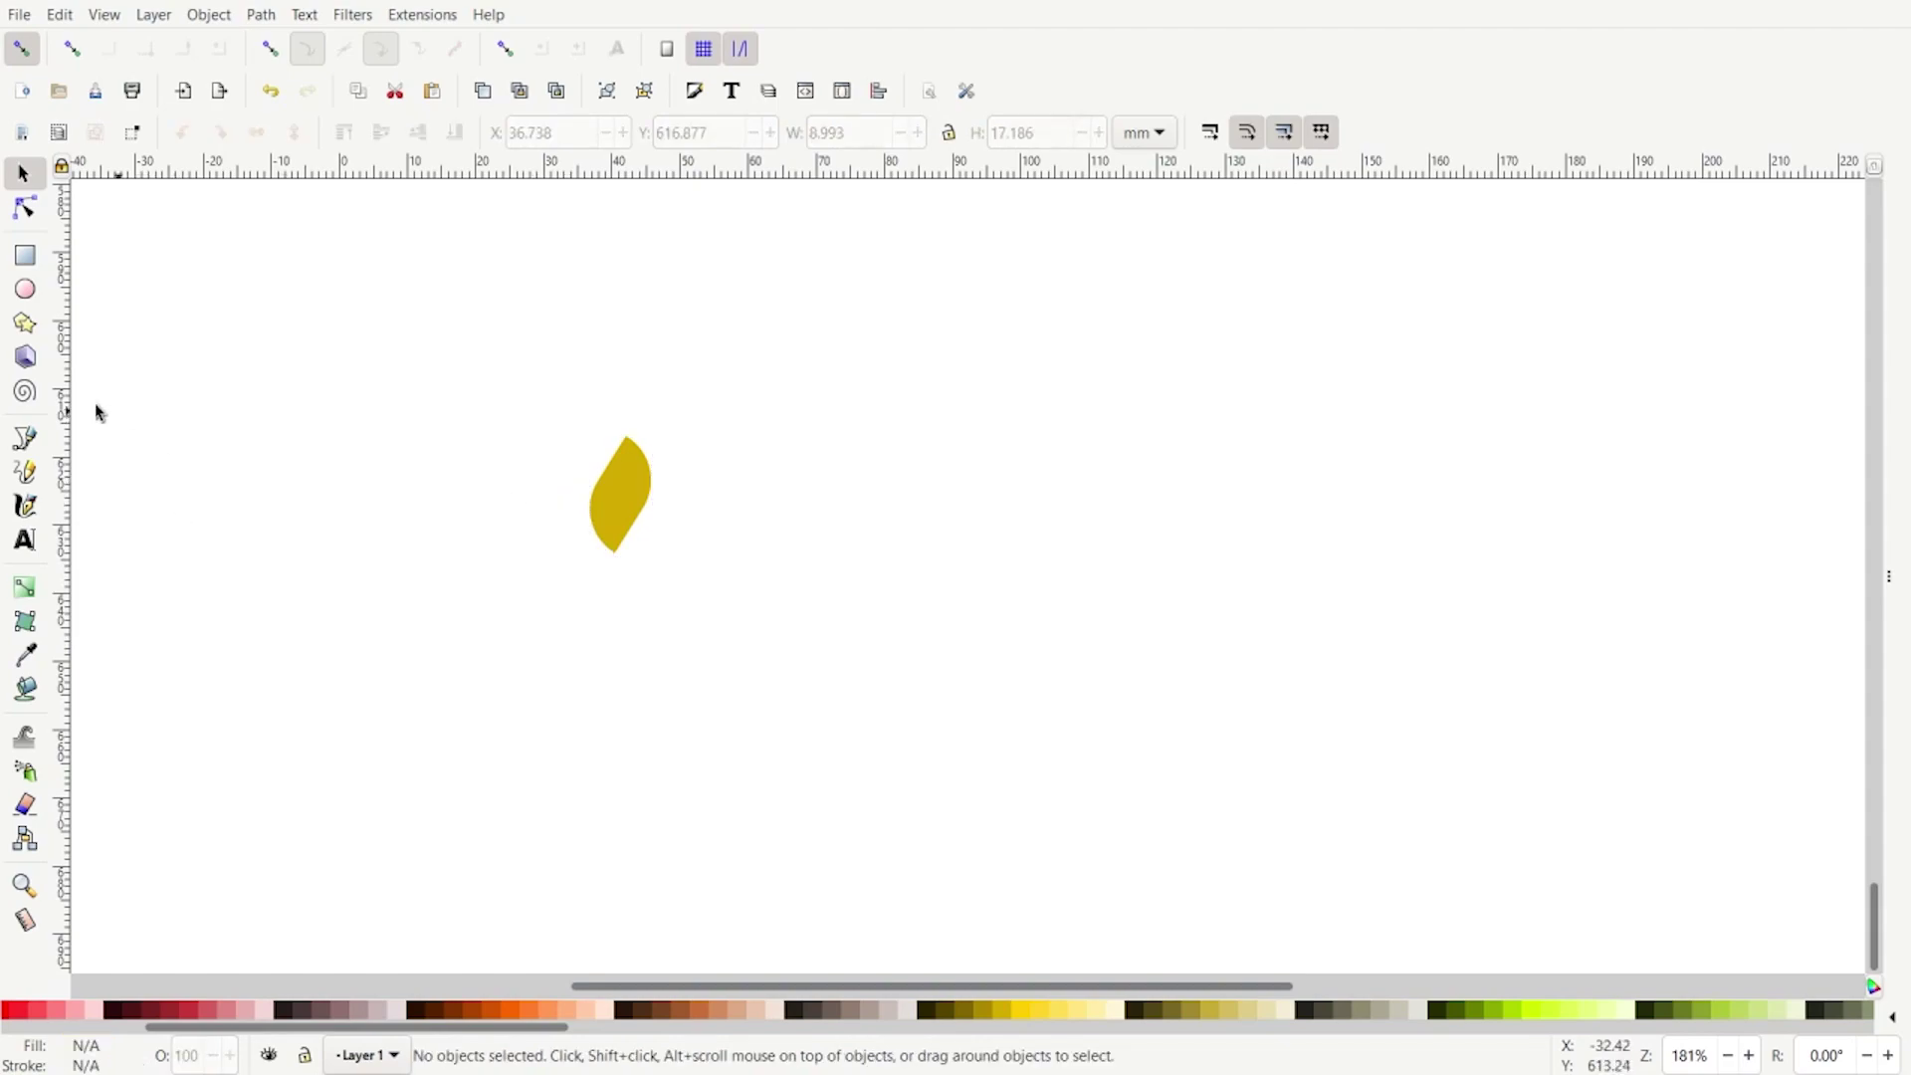
Step: Draw a 29.355 mm-radius circle right of the leaf with a black stroke and no fill
{"action": "left_click", "coordinate": [25, 291]}
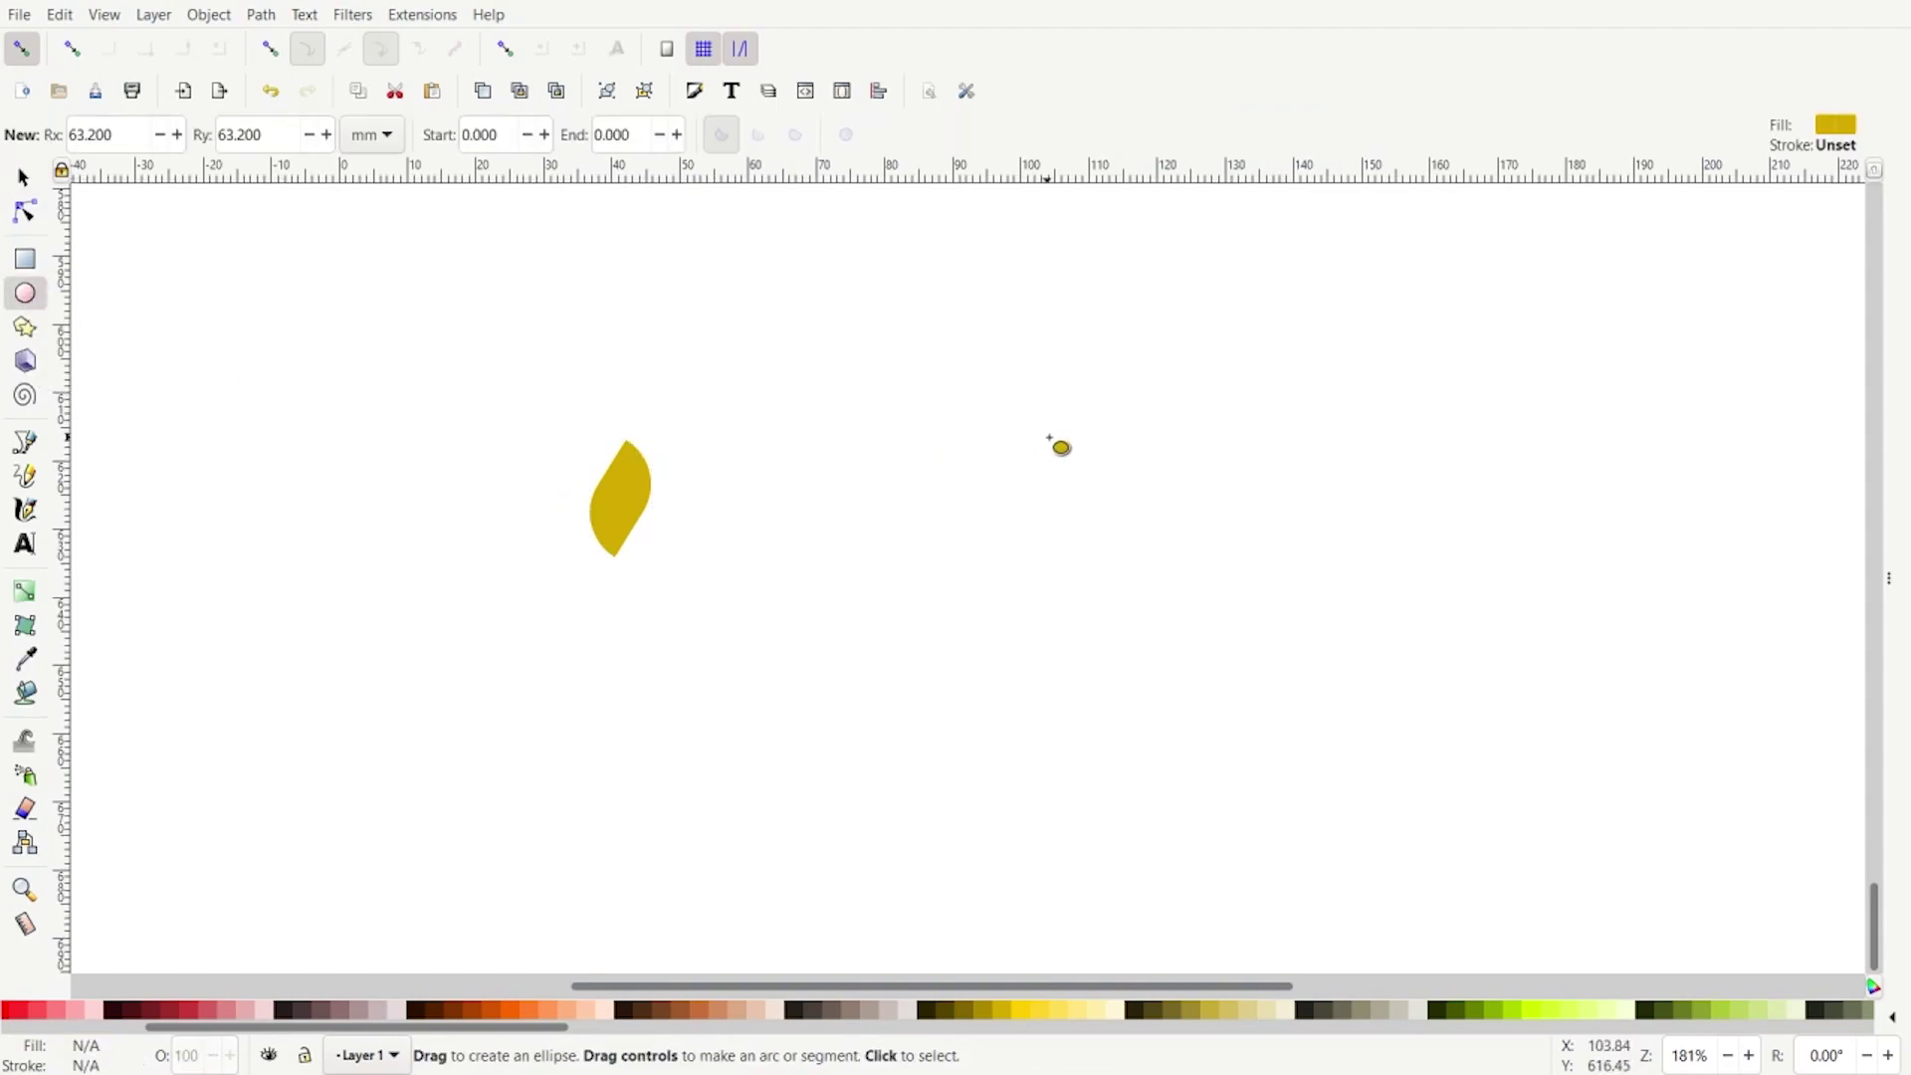
{"action": "left_click_drag", "start_coordinate": [952, 442], "coordinate": [1150, 664]}
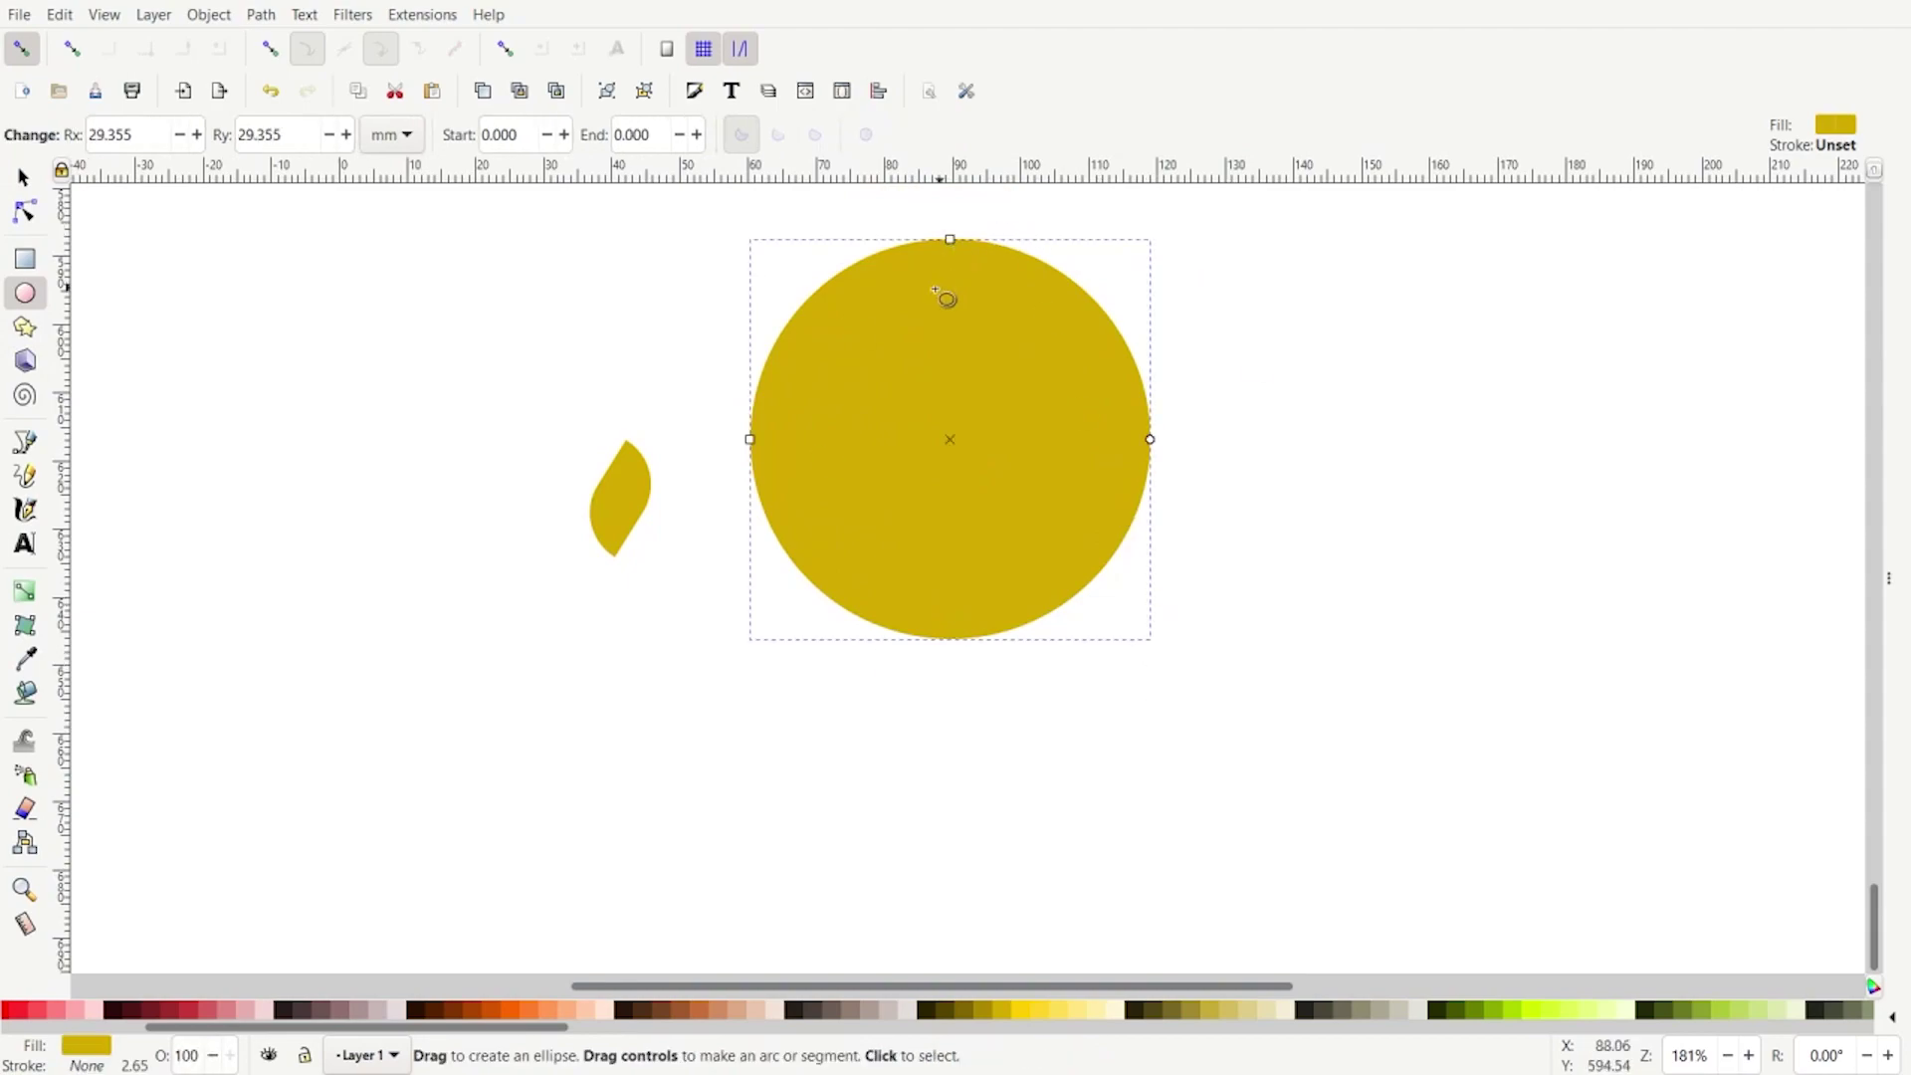
{"action": "left_click_drag", "start_coordinate": [189, 1025], "coordinate": [27, 1015]}
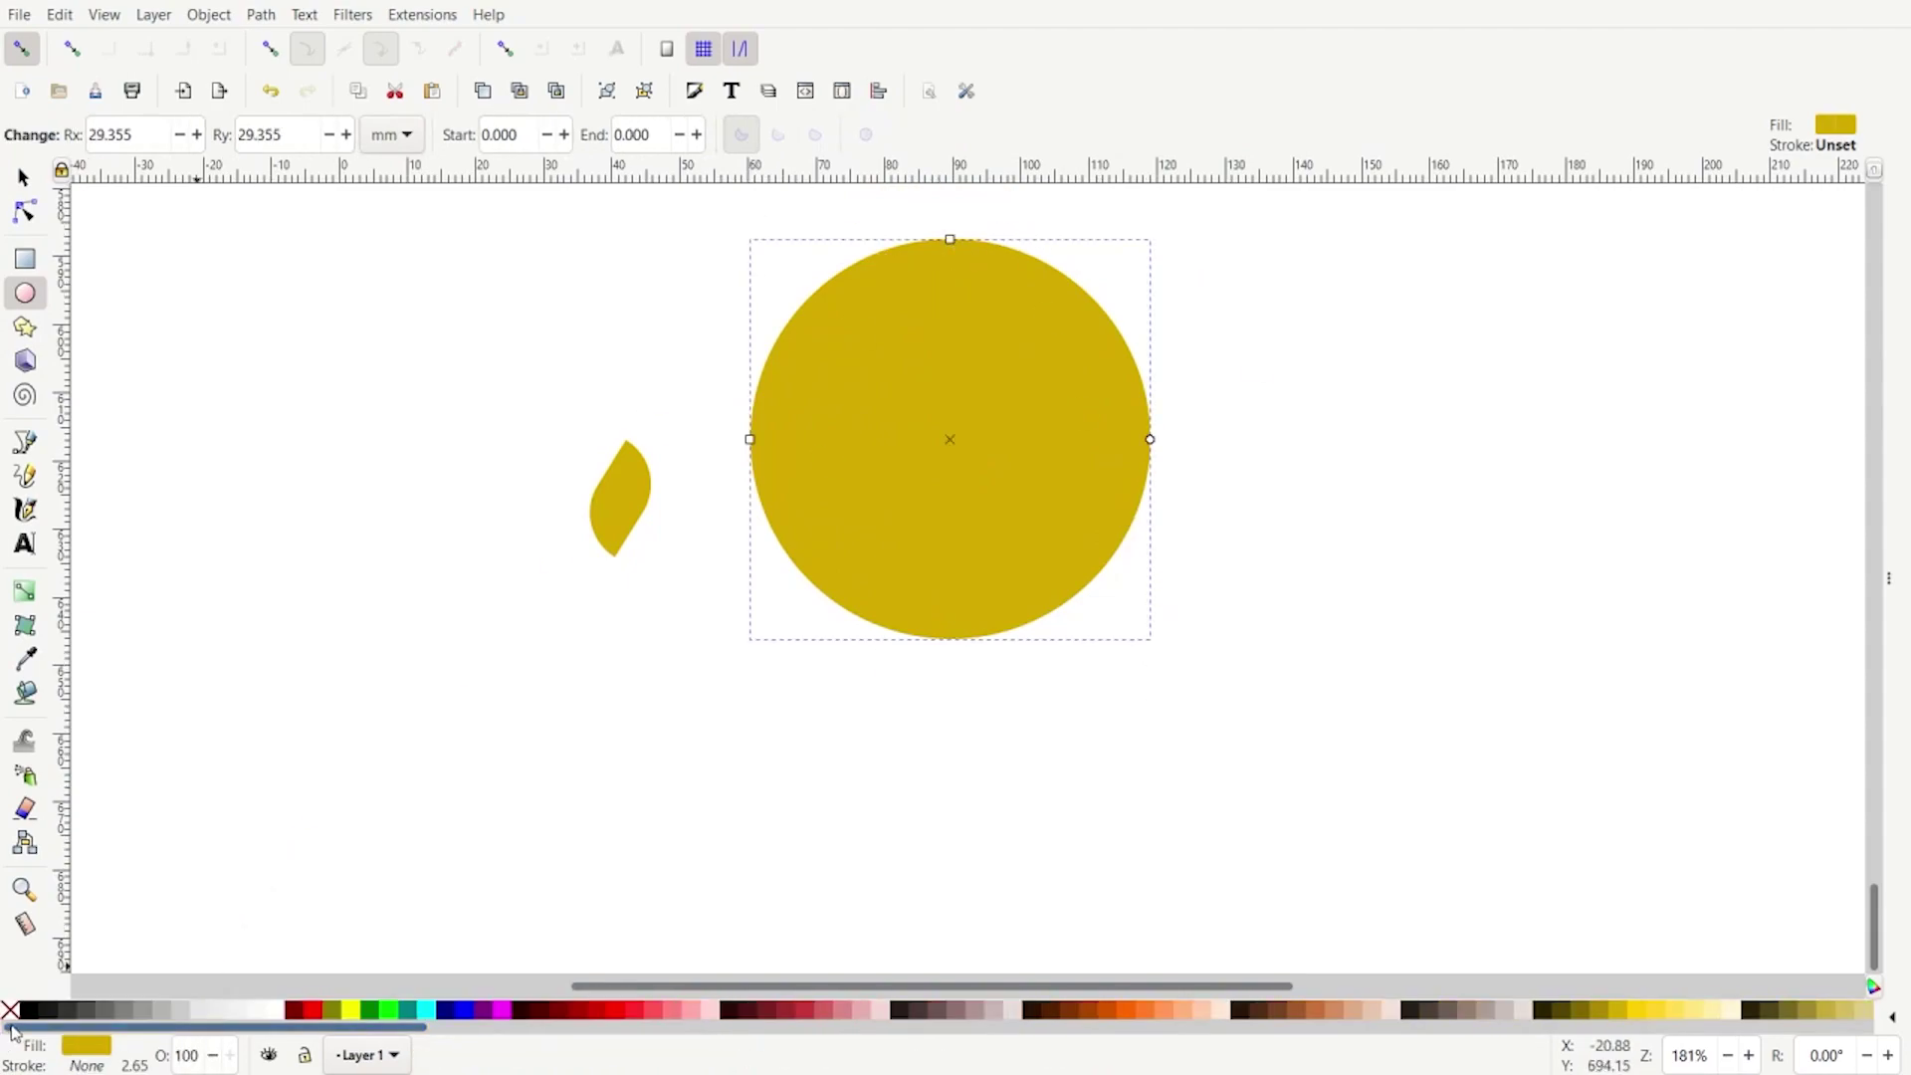
{"action": "left_click", "coordinate": [27, 1011], "text": "shift"}
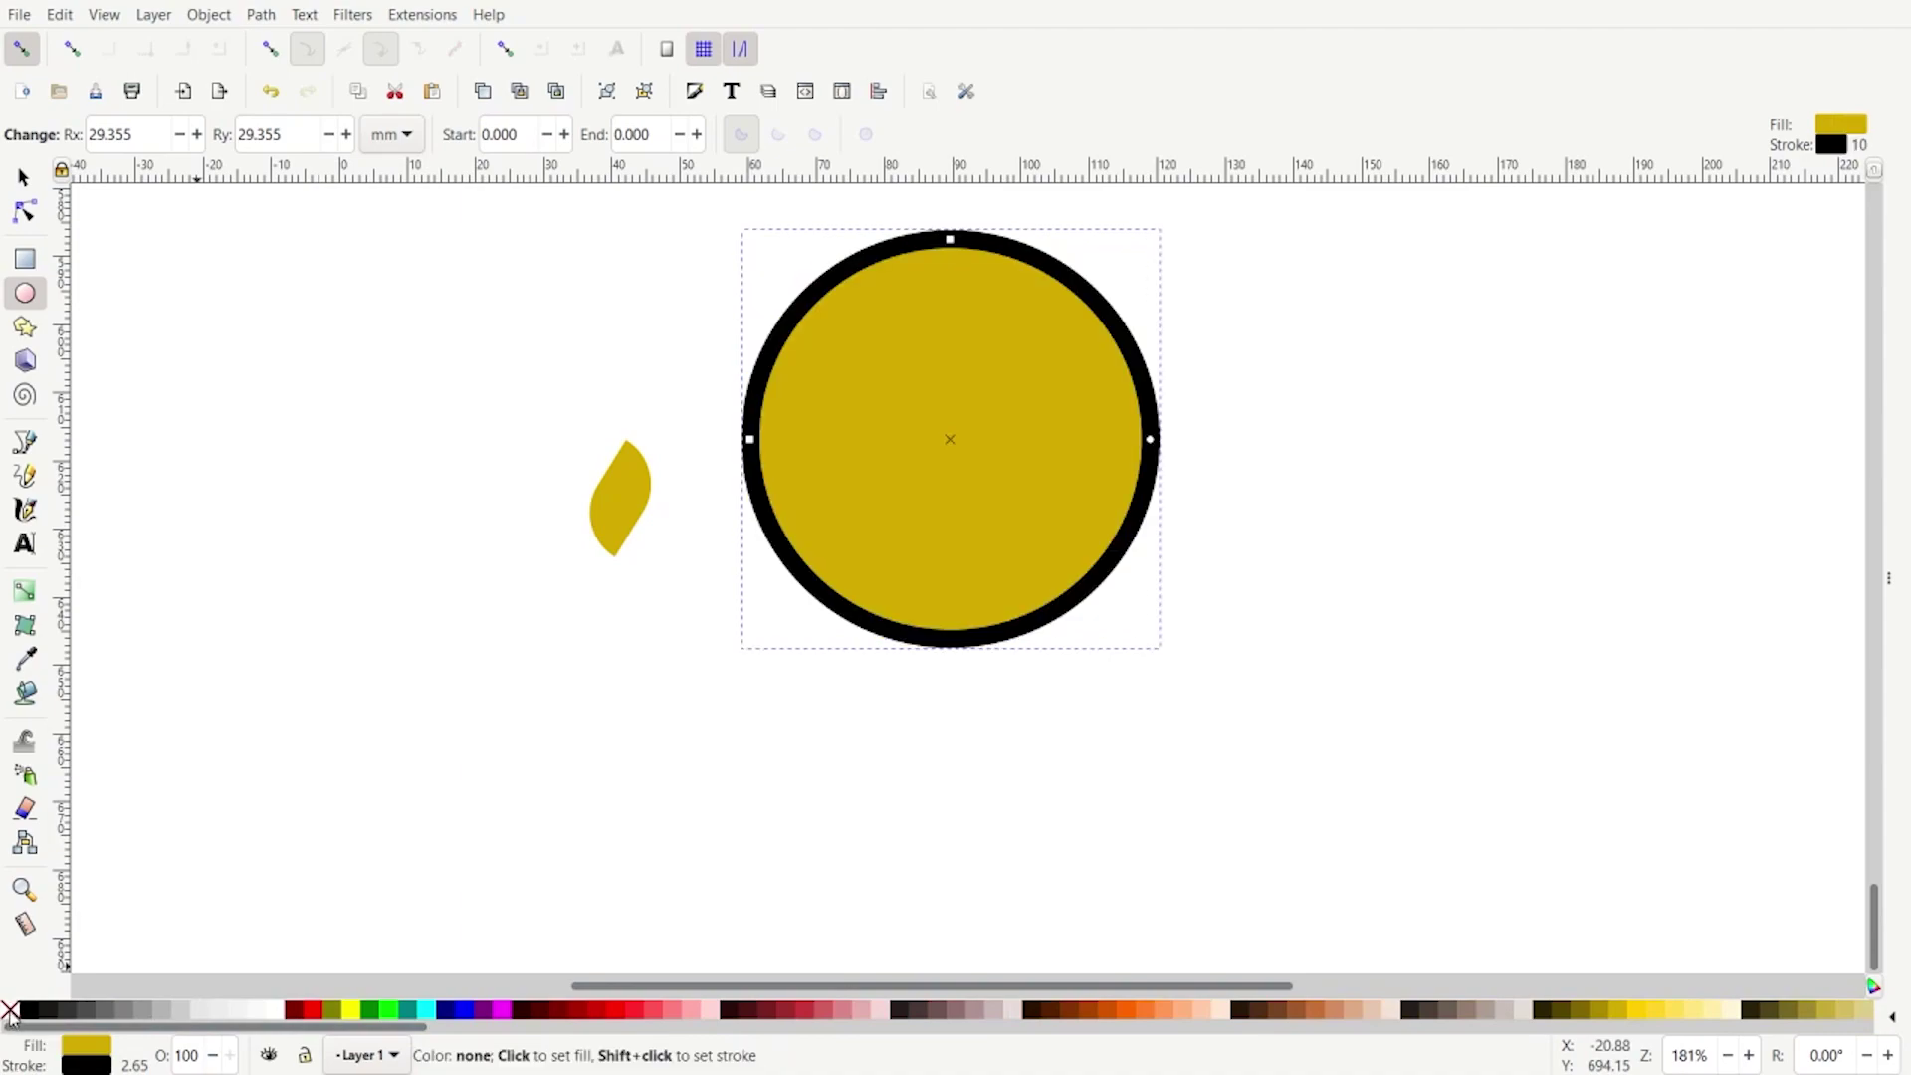
{"action": "left_click", "coordinate": [10, 1011]}
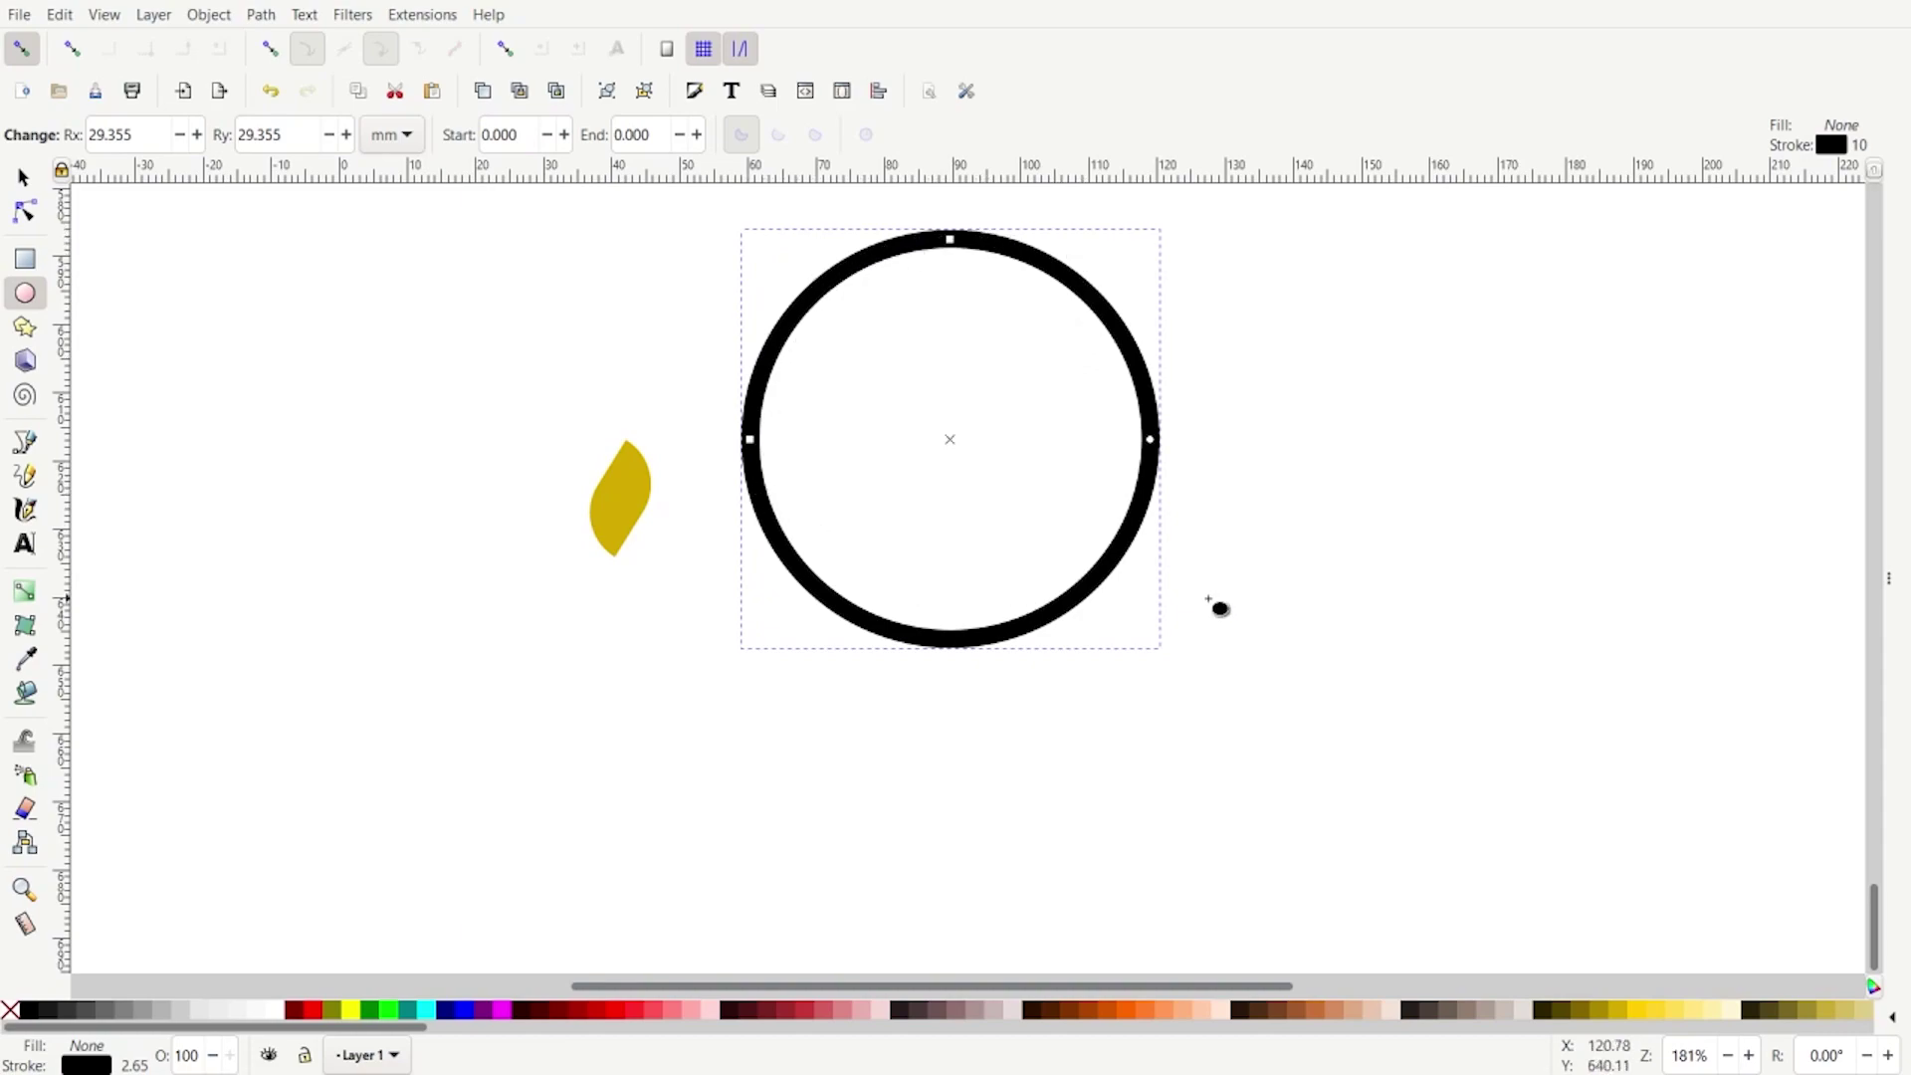
{"action": "left_click", "coordinate": [261, 14]}
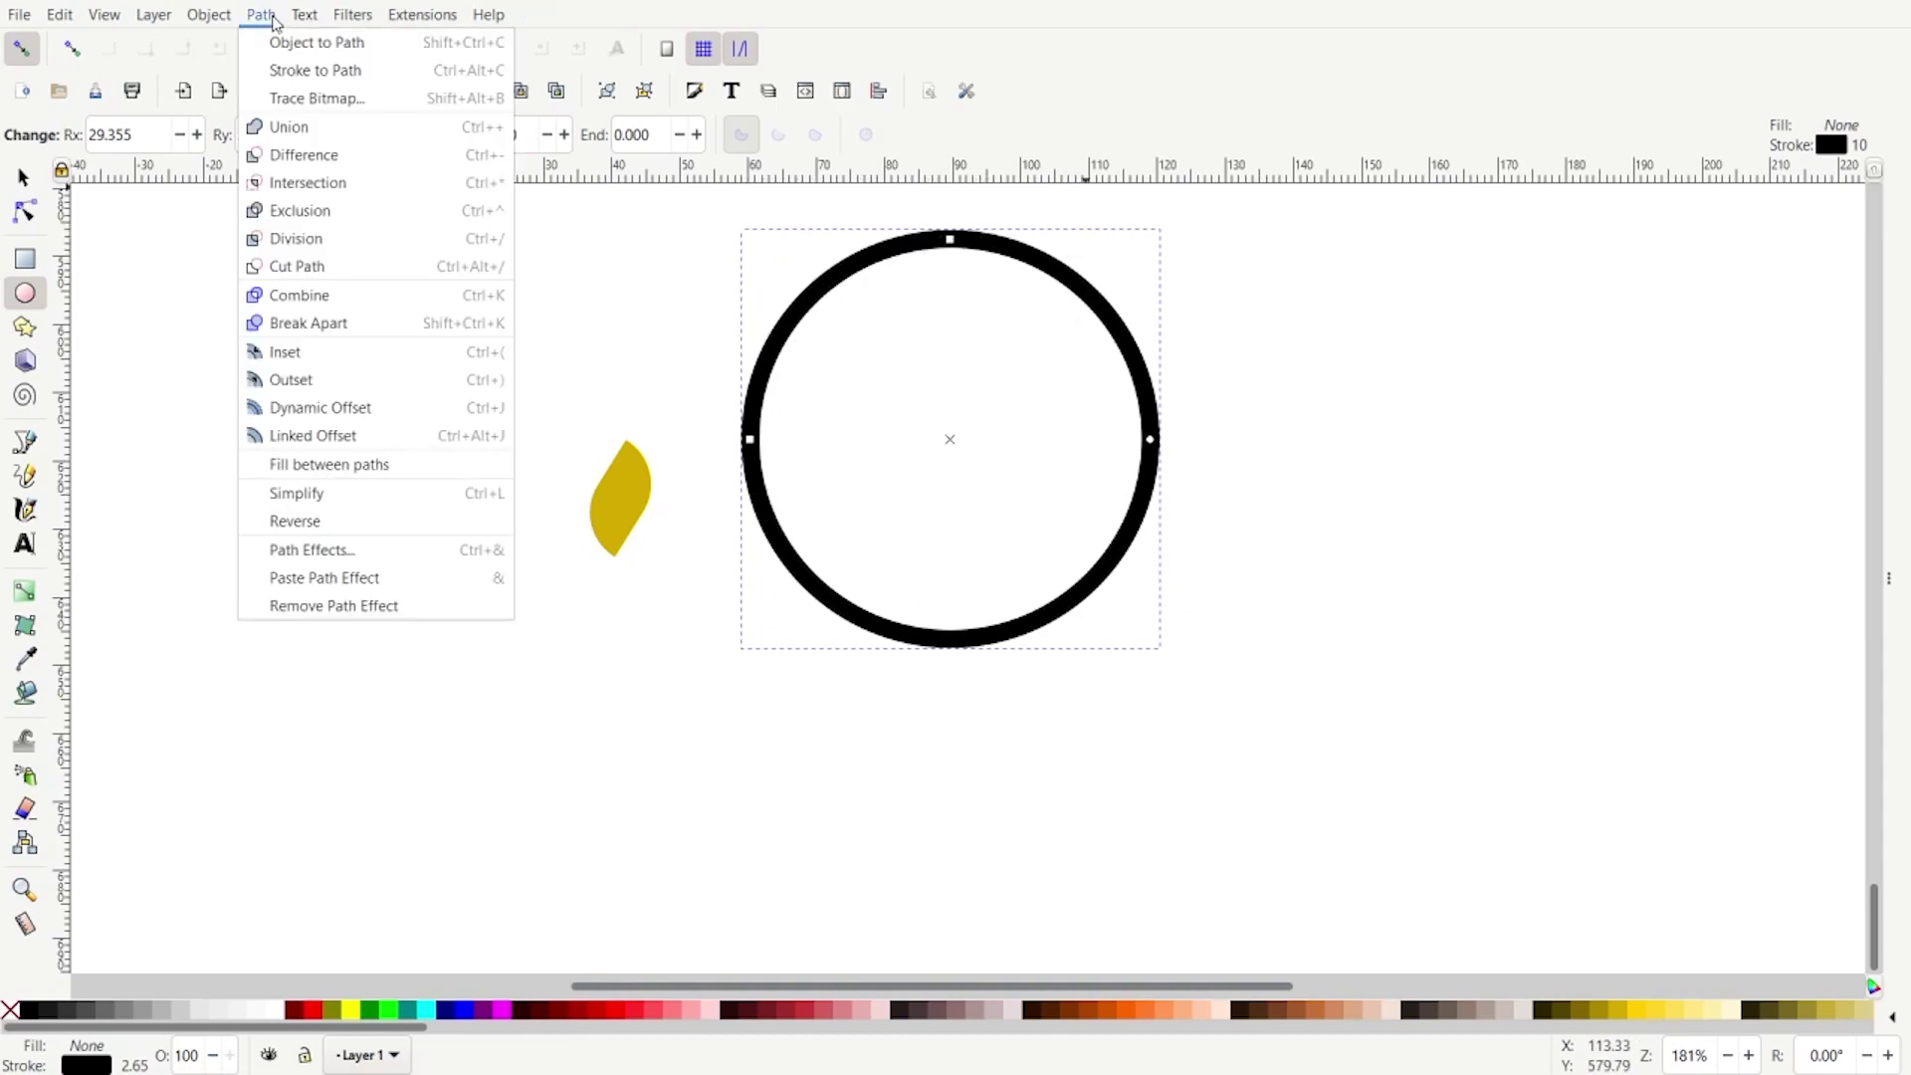
Step: Convert the circle to a 4-node path and nudge it slightly lower
{"action": "left_click", "coordinate": [282, 42]}
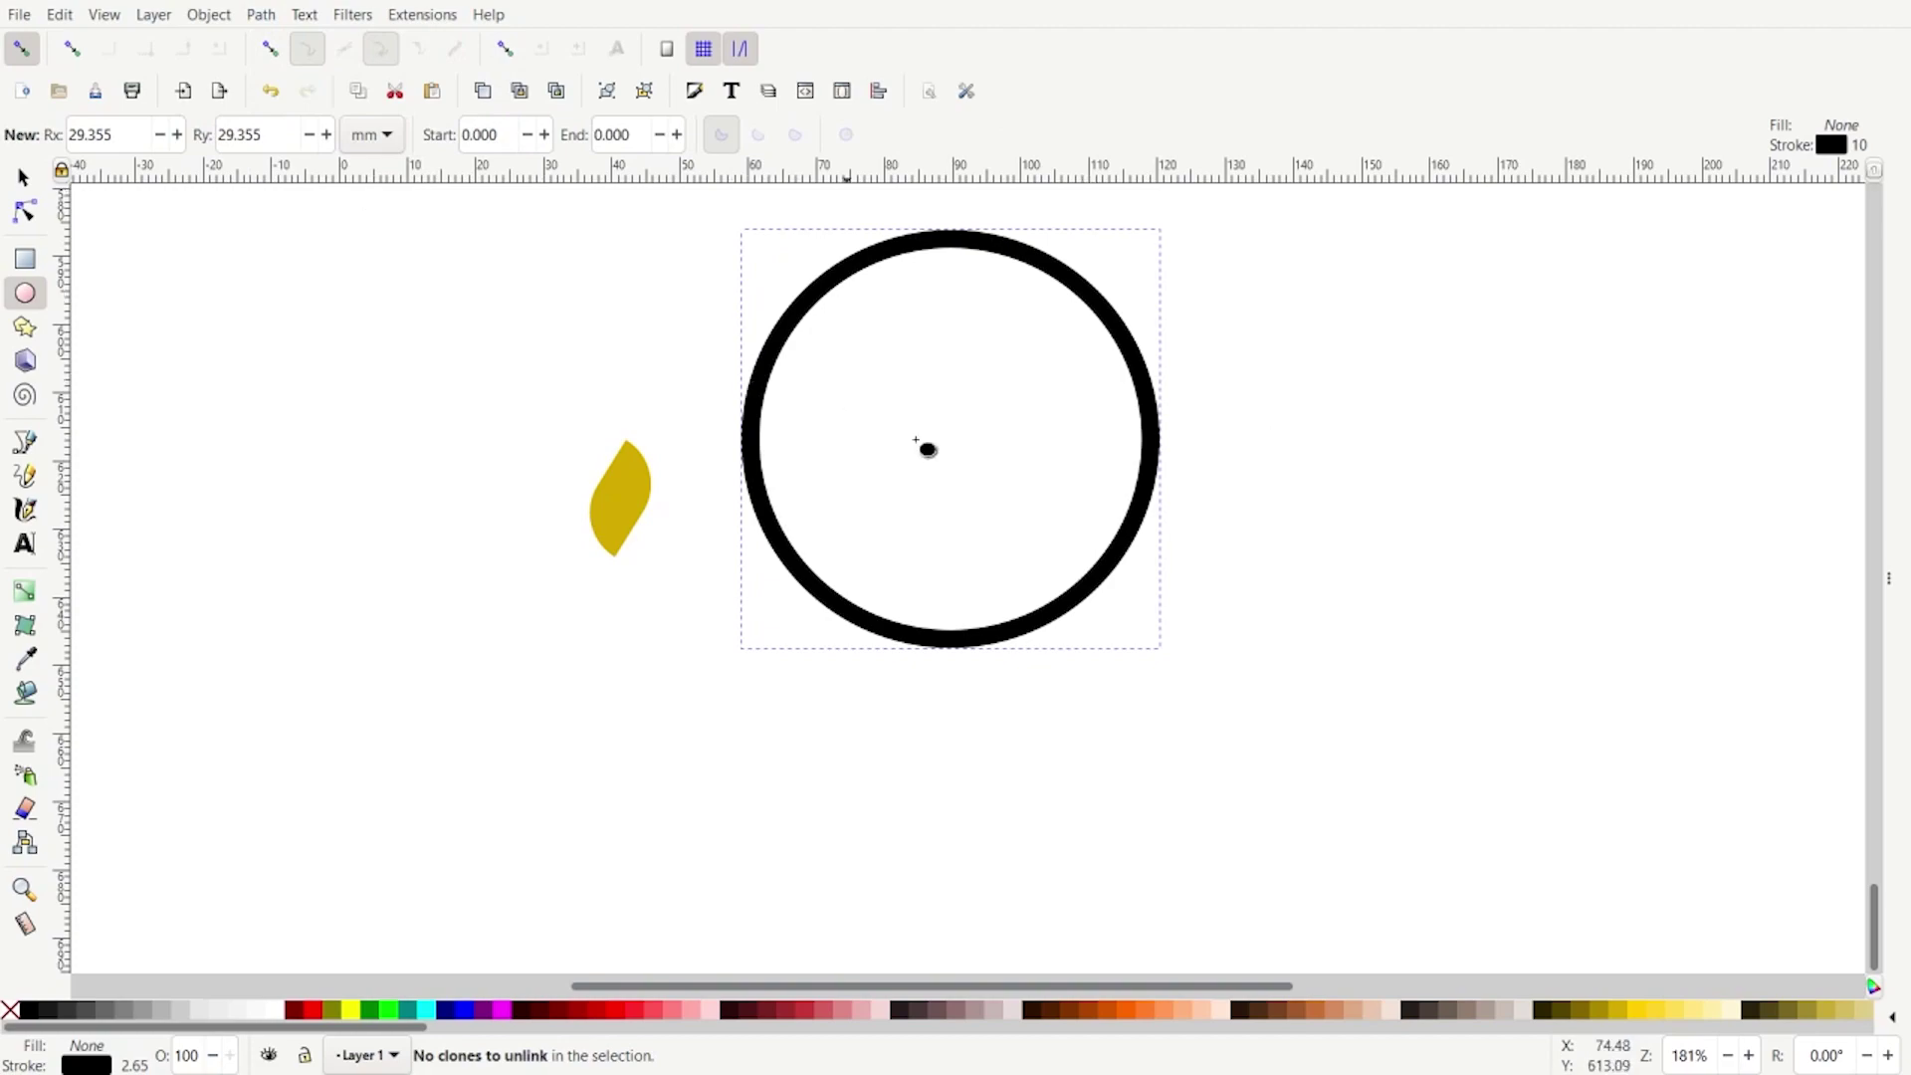
{"action": "left_click", "coordinate": [23, 177]}
{"action": "left_click", "coordinate": [24, 211]}
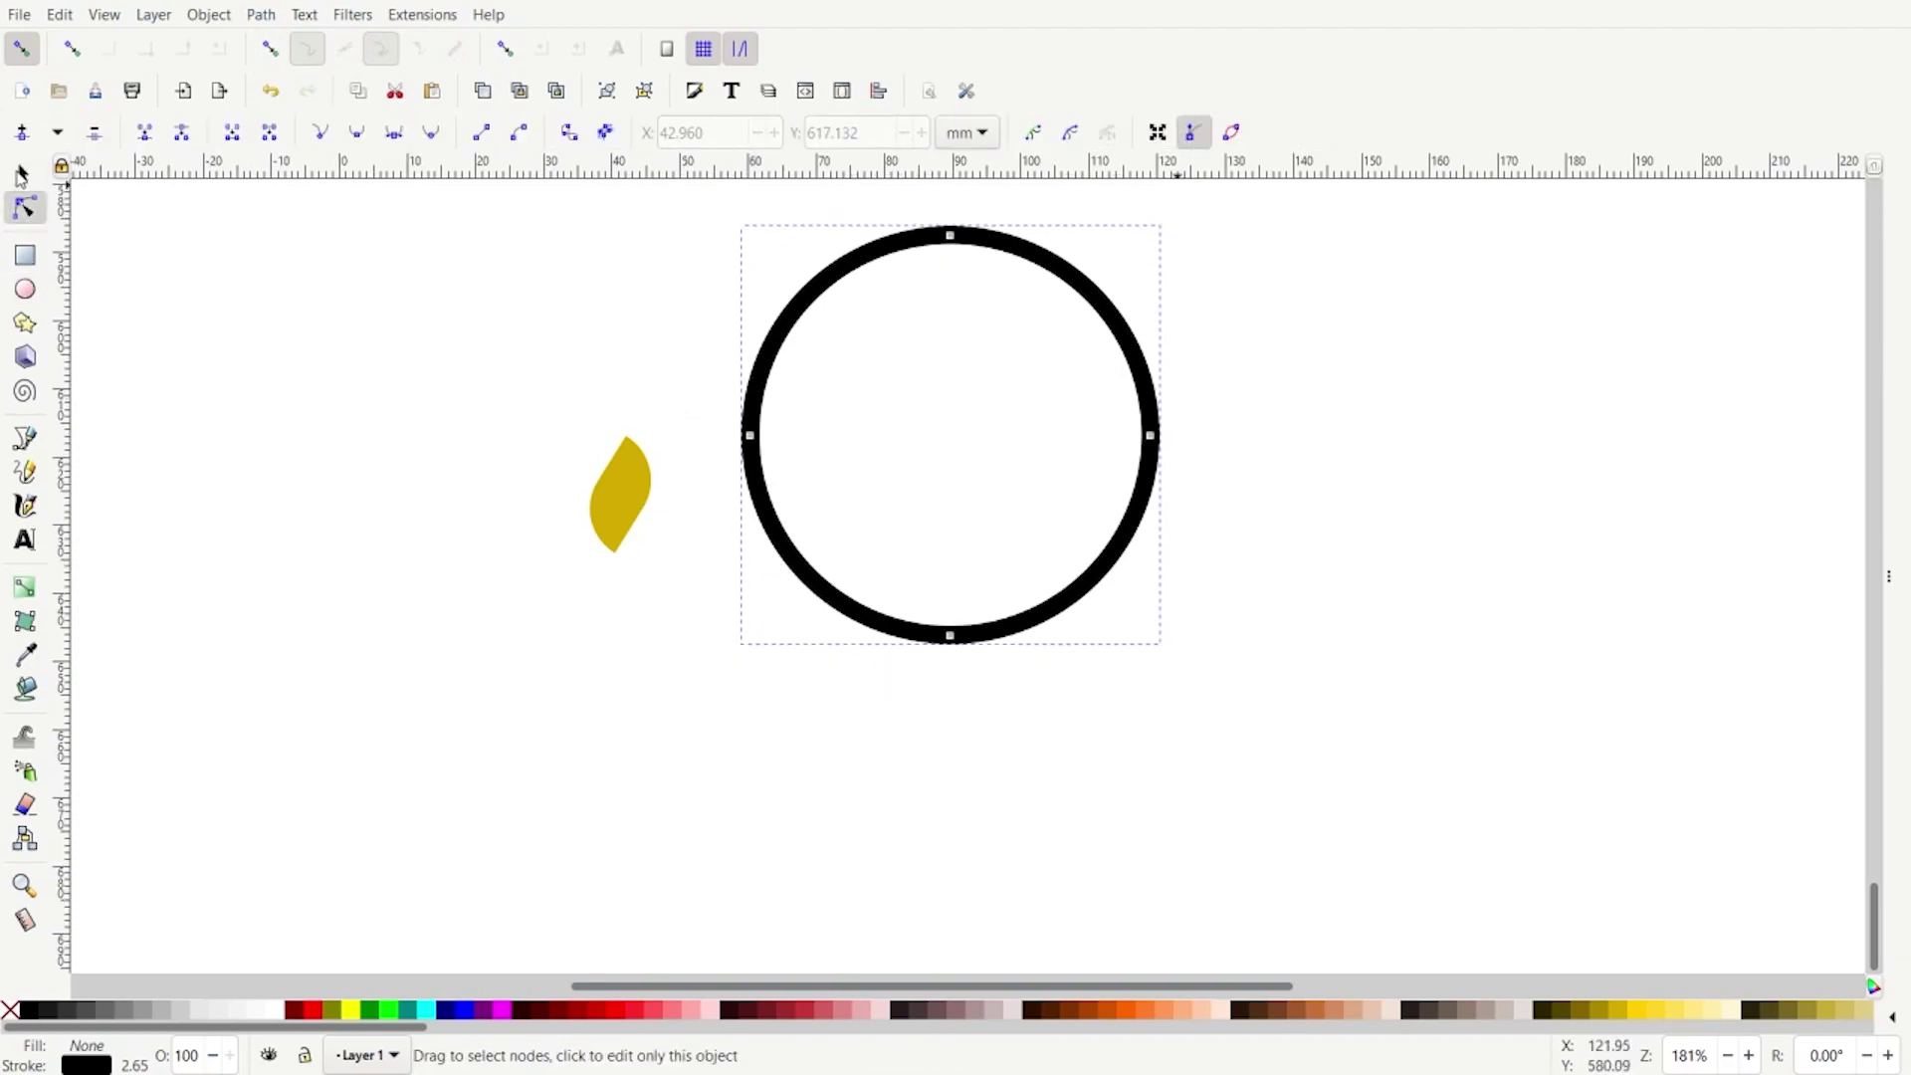
{"action": "left_click", "coordinate": [22, 175]}
{"action": "left_click_drag", "start_coordinate": [827, 281], "coordinate": [834, 330]}
Step: Scale the leaf down to about 6.072 × 11.604 mm and copy it to the clipboard
{"action": "left_click", "coordinate": [605, 489]}
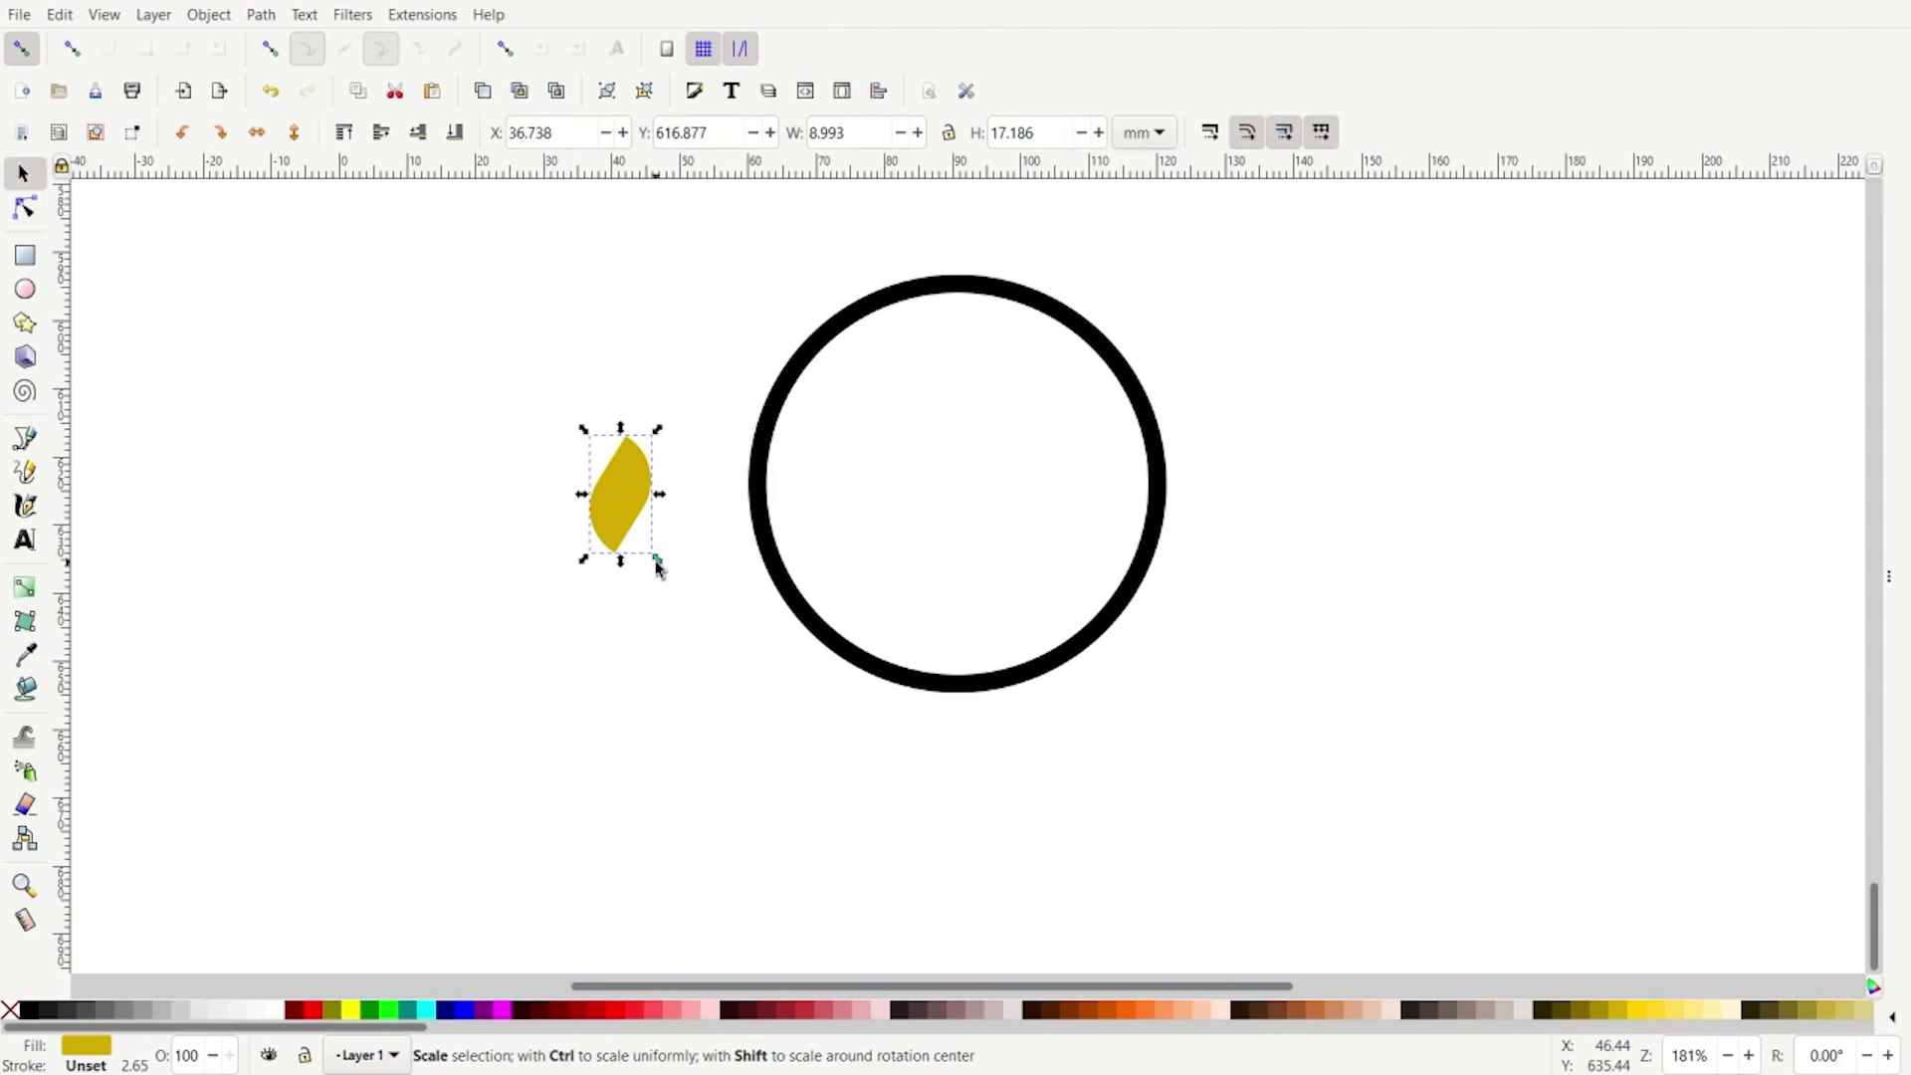
{"action": "left_click_drag", "start_coordinate": [656, 565], "coordinate": [646, 561]}
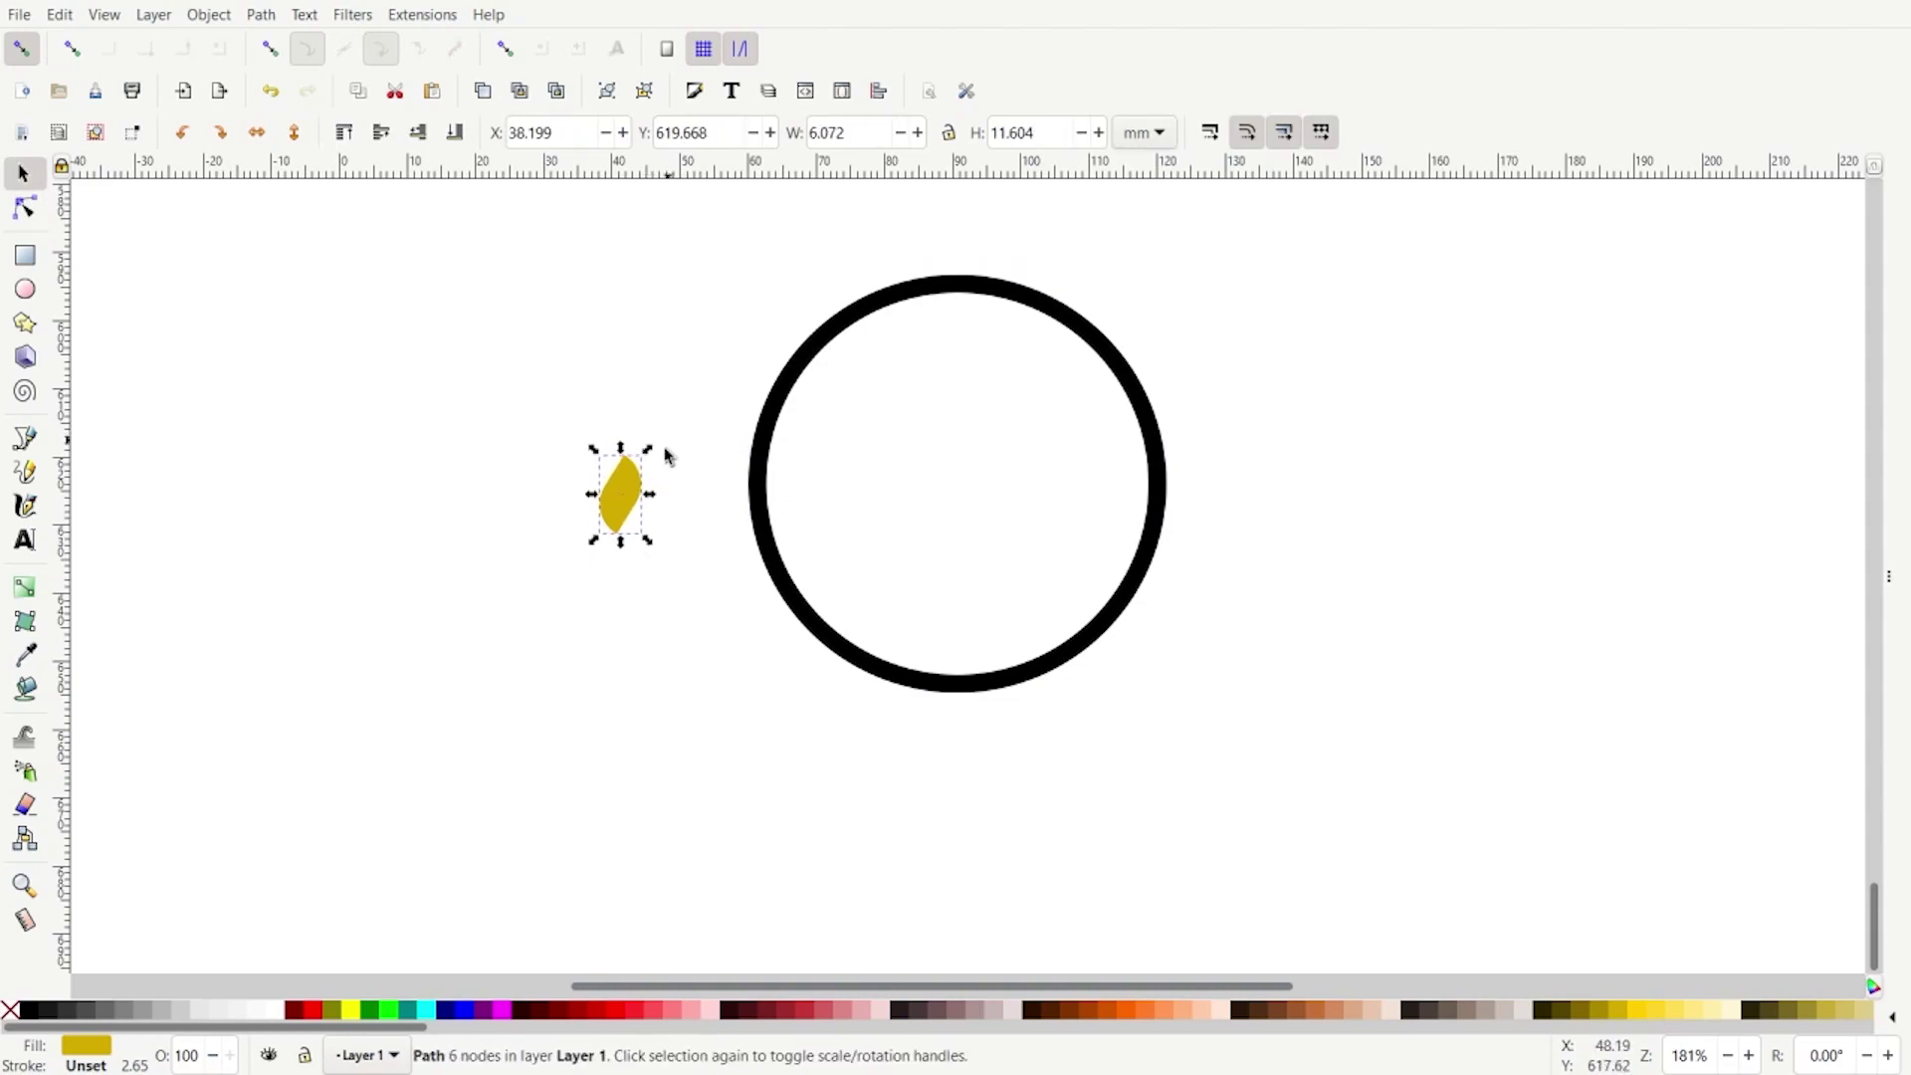
{"action": "right_click", "coordinate": [624, 502]}
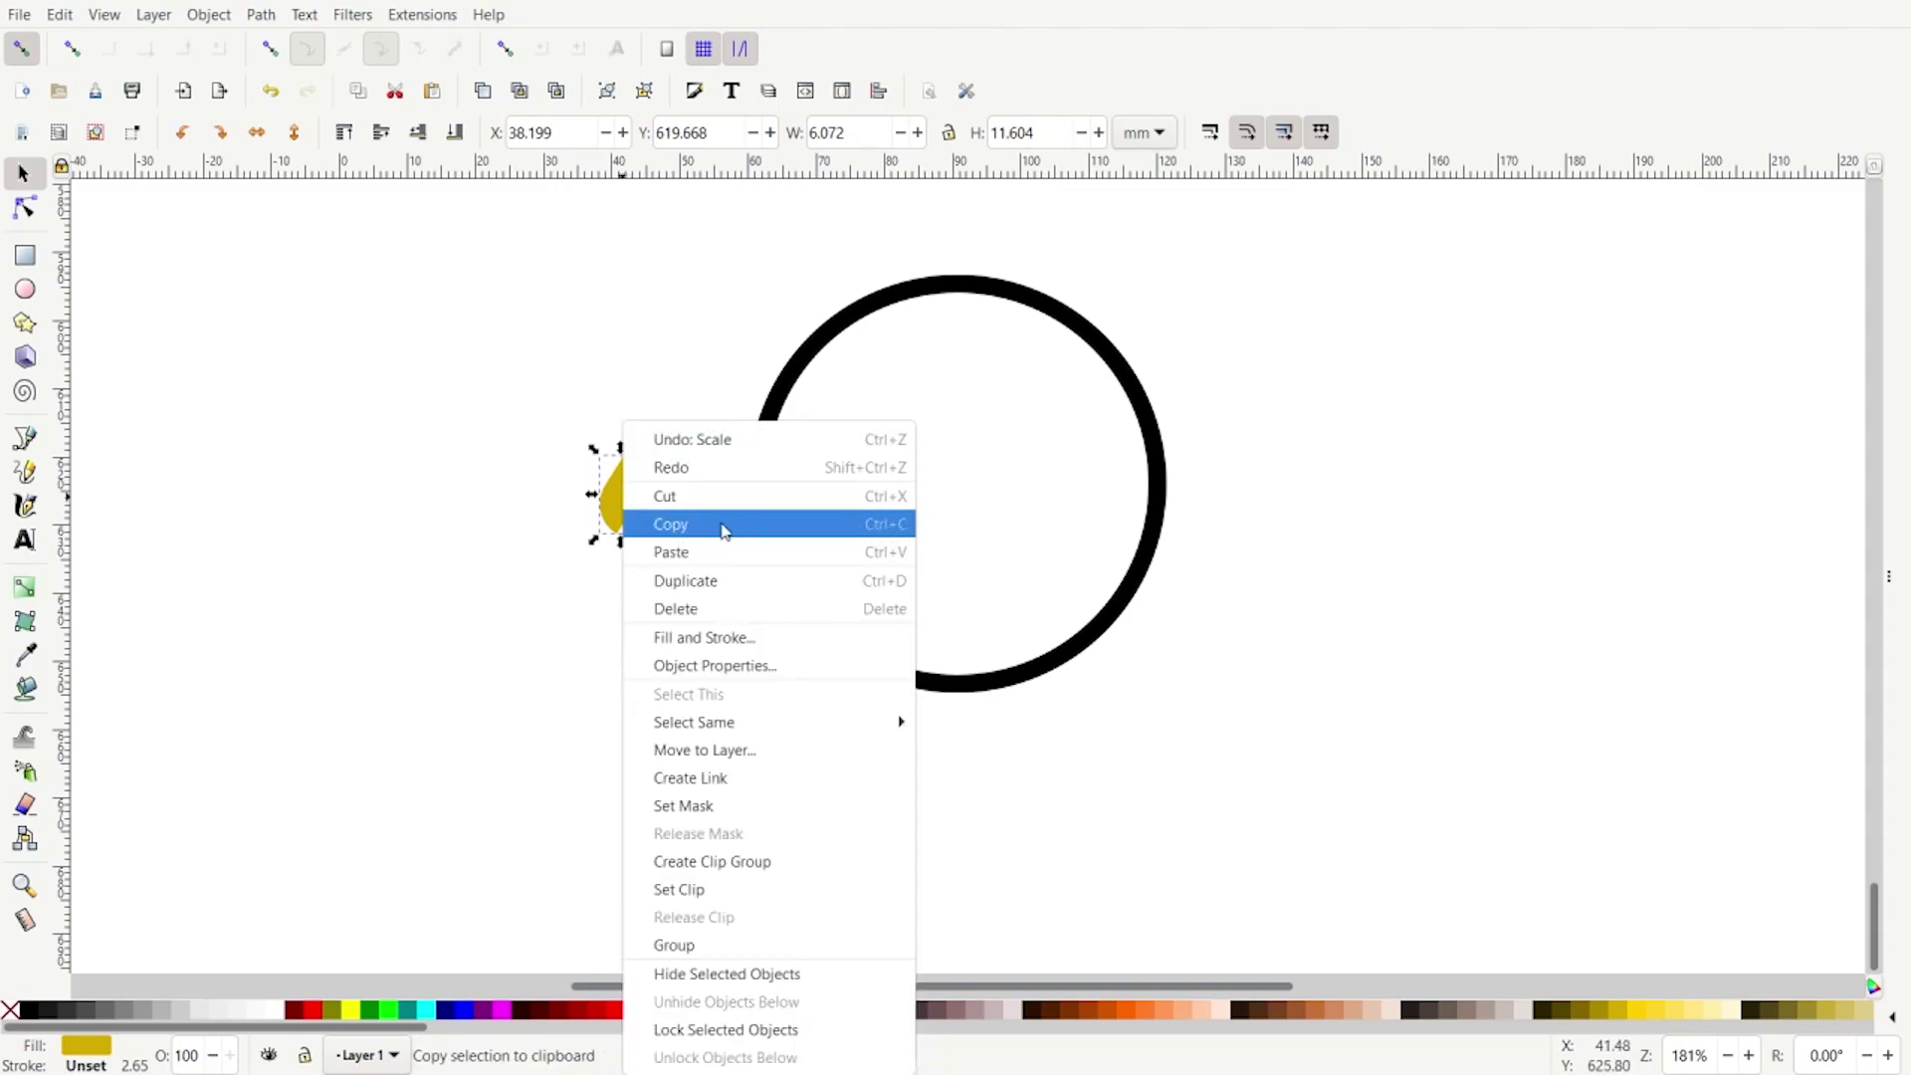
{"action": "left_click", "coordinate": [680, 534]}
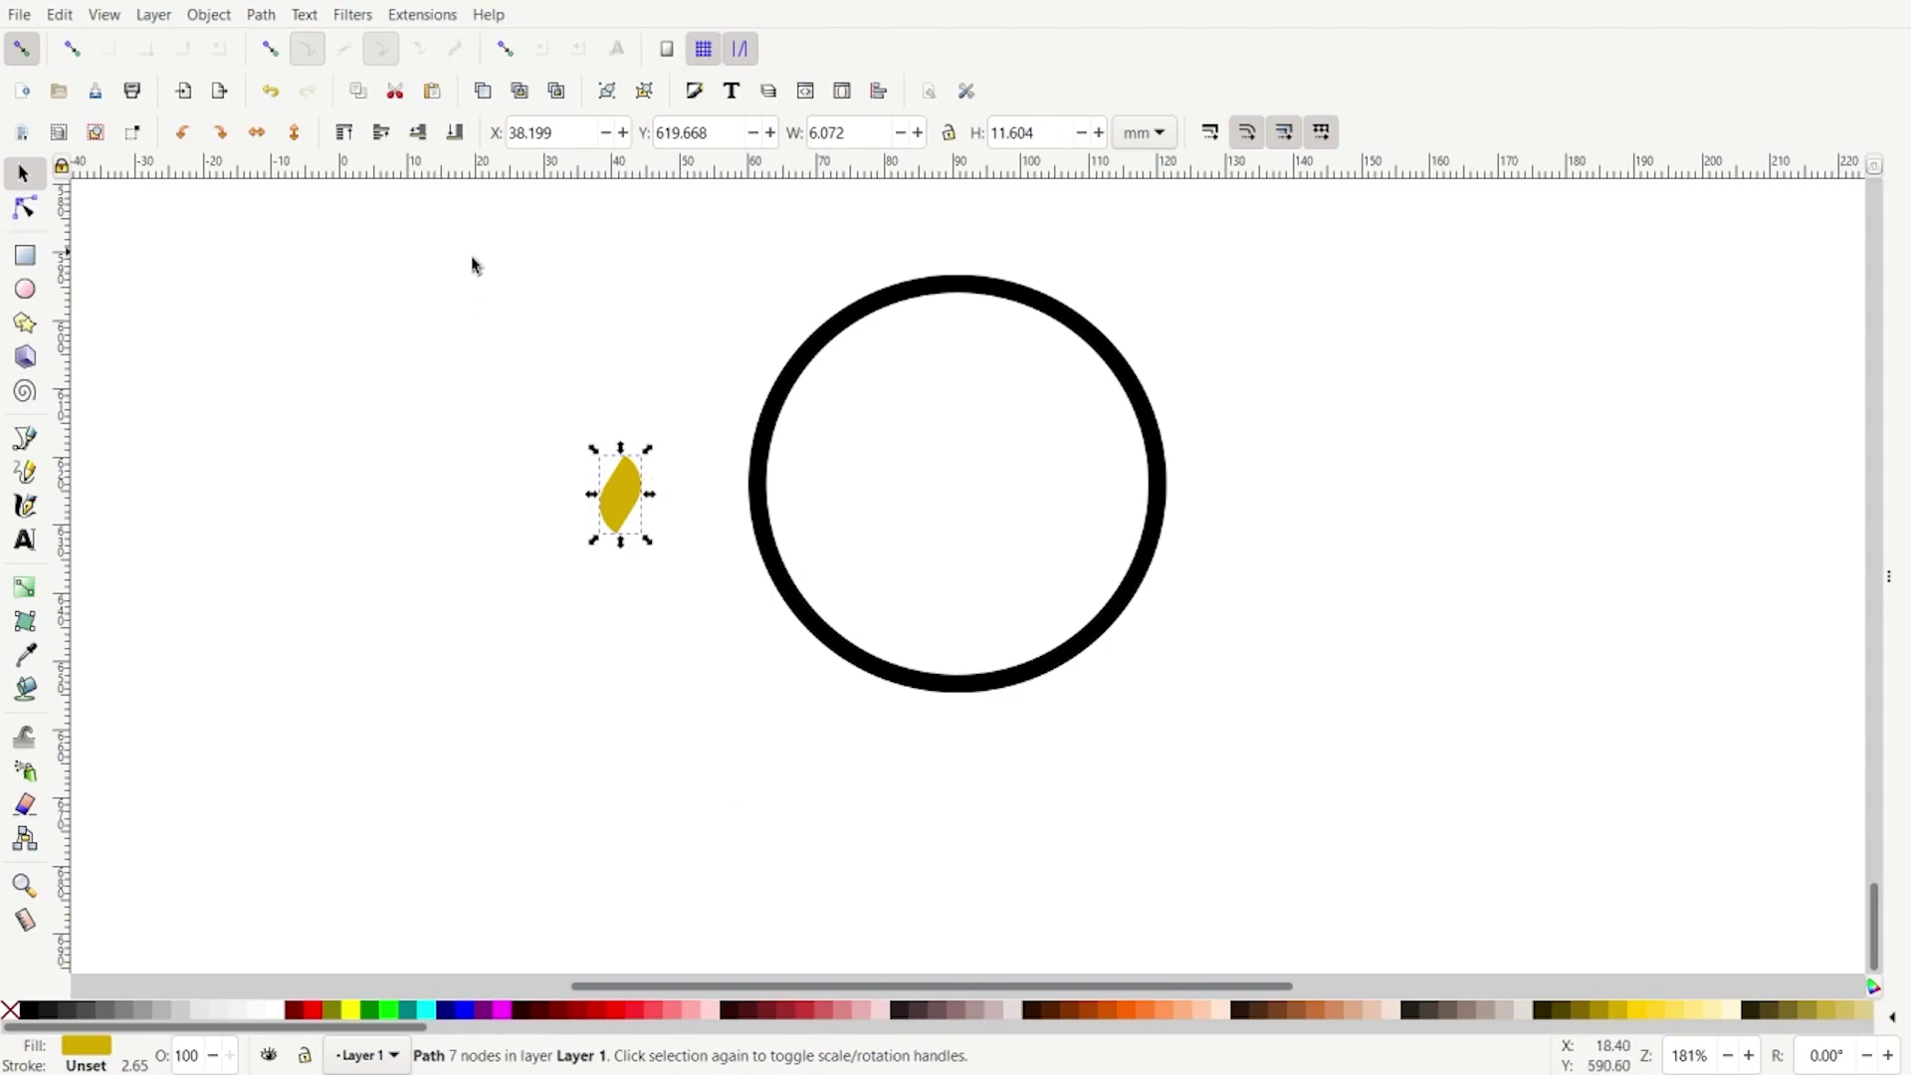
Step: Add a Pattern Along Path effect to the black circle, found by searching 'patt'
{"action": "left_click", "coordinate": [866, 306]}
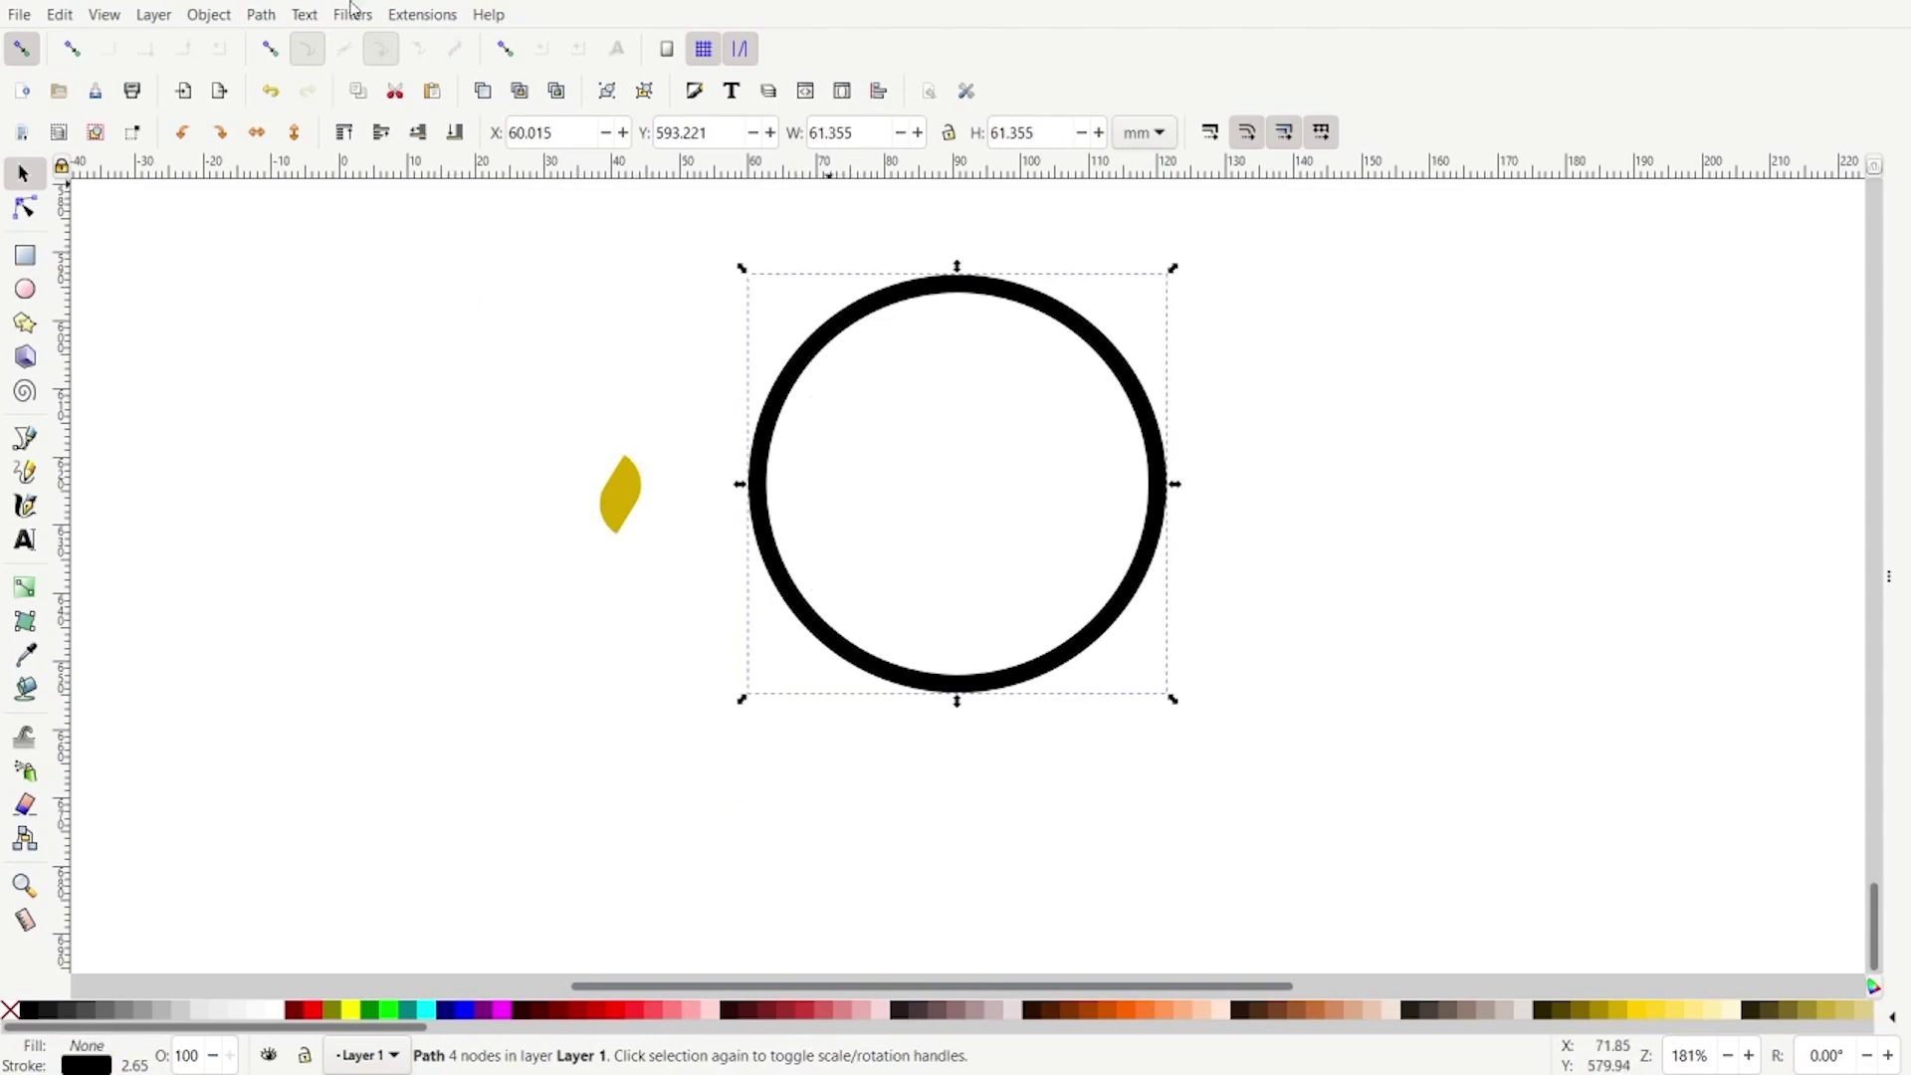
{"action": "left_click", "coordinate": [261, 18]}
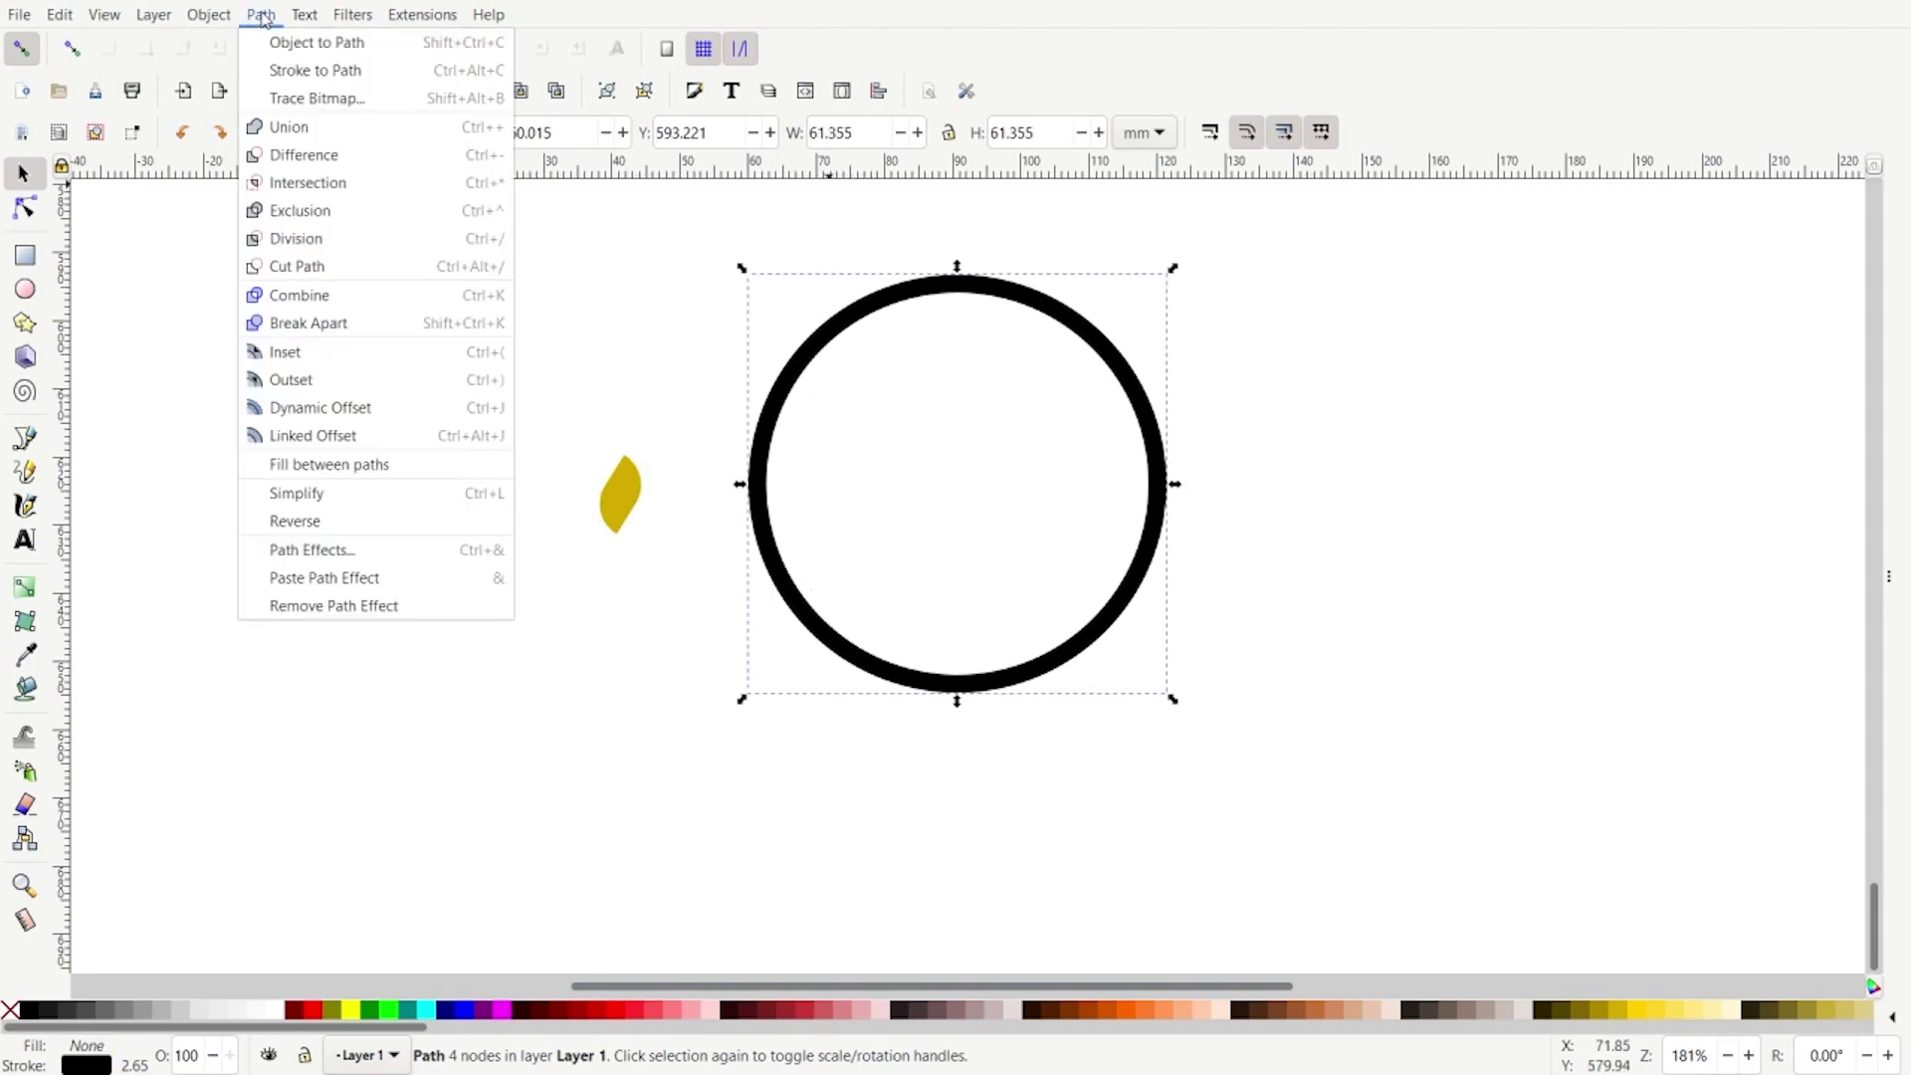
{"action": "left_click", "coordinate": [300, 555]}
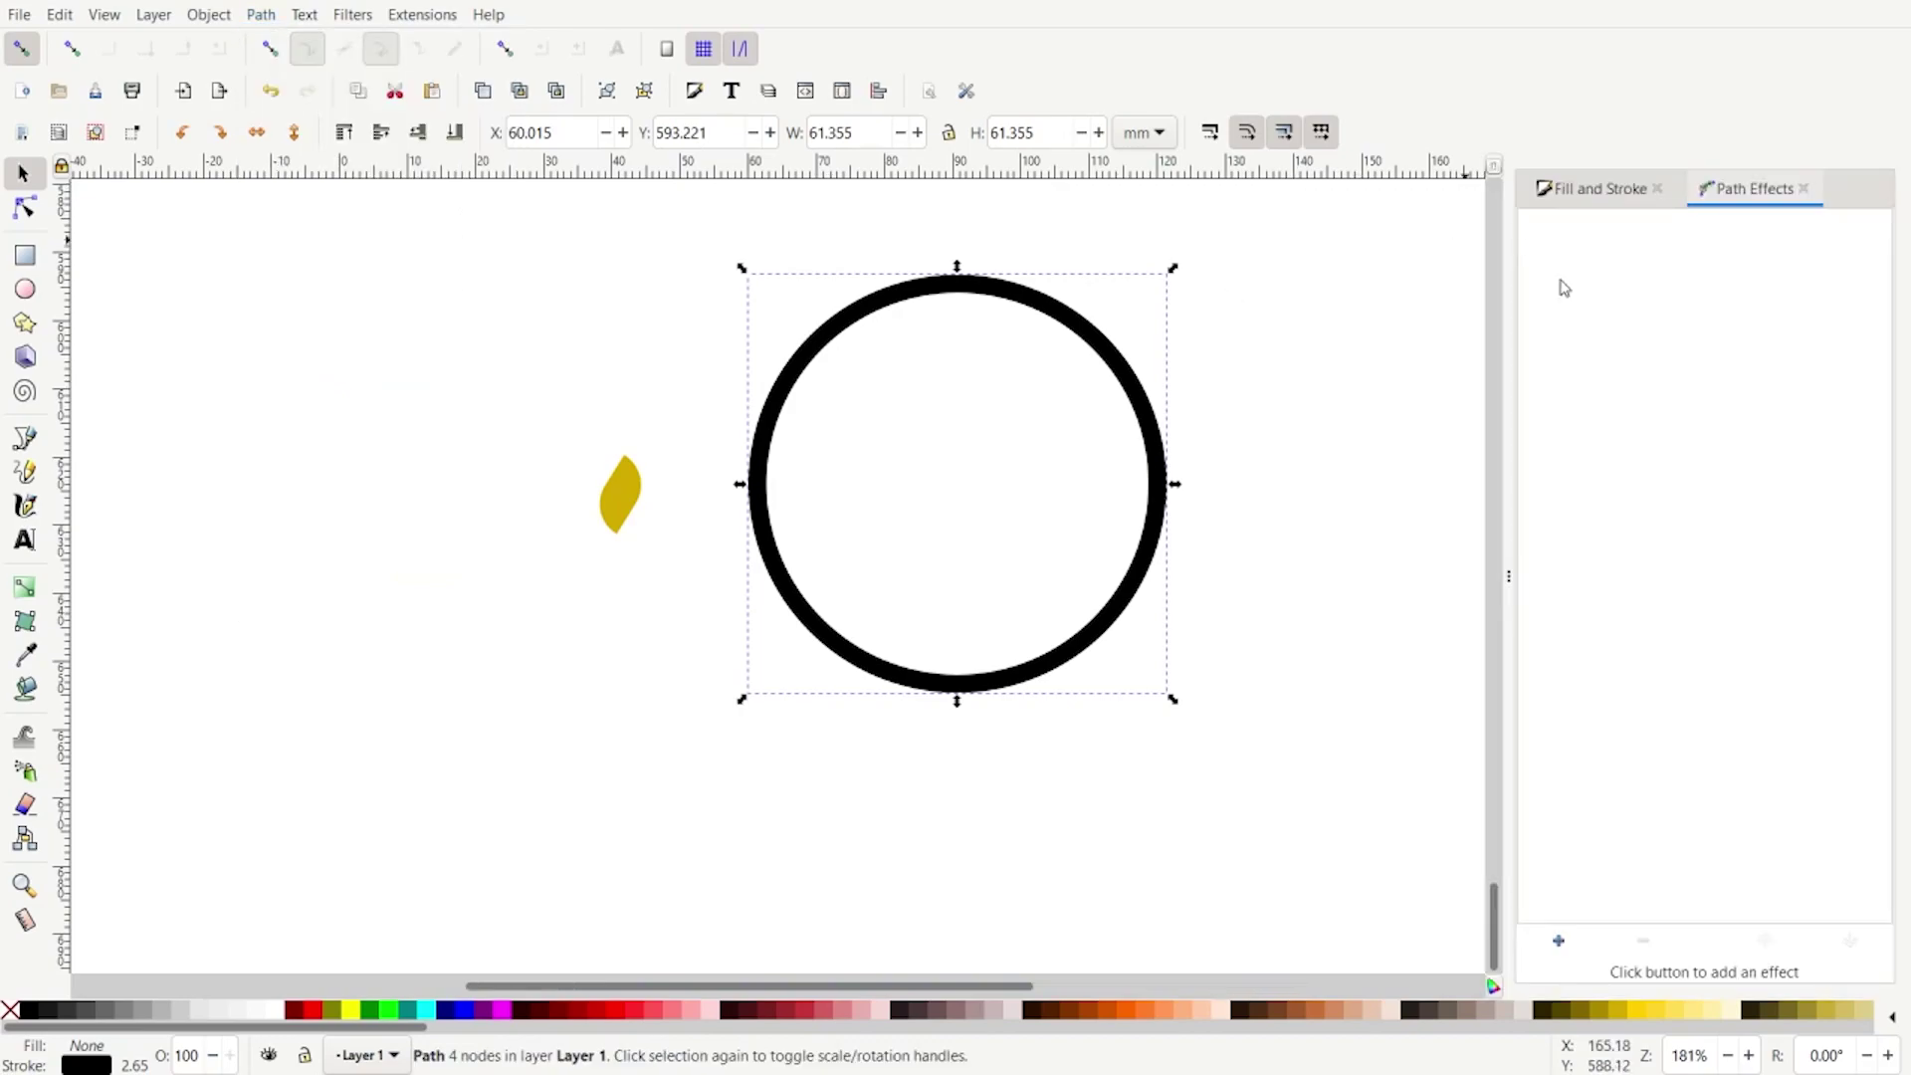
{"action": "left_click", "coordinate": [1563, 940]}
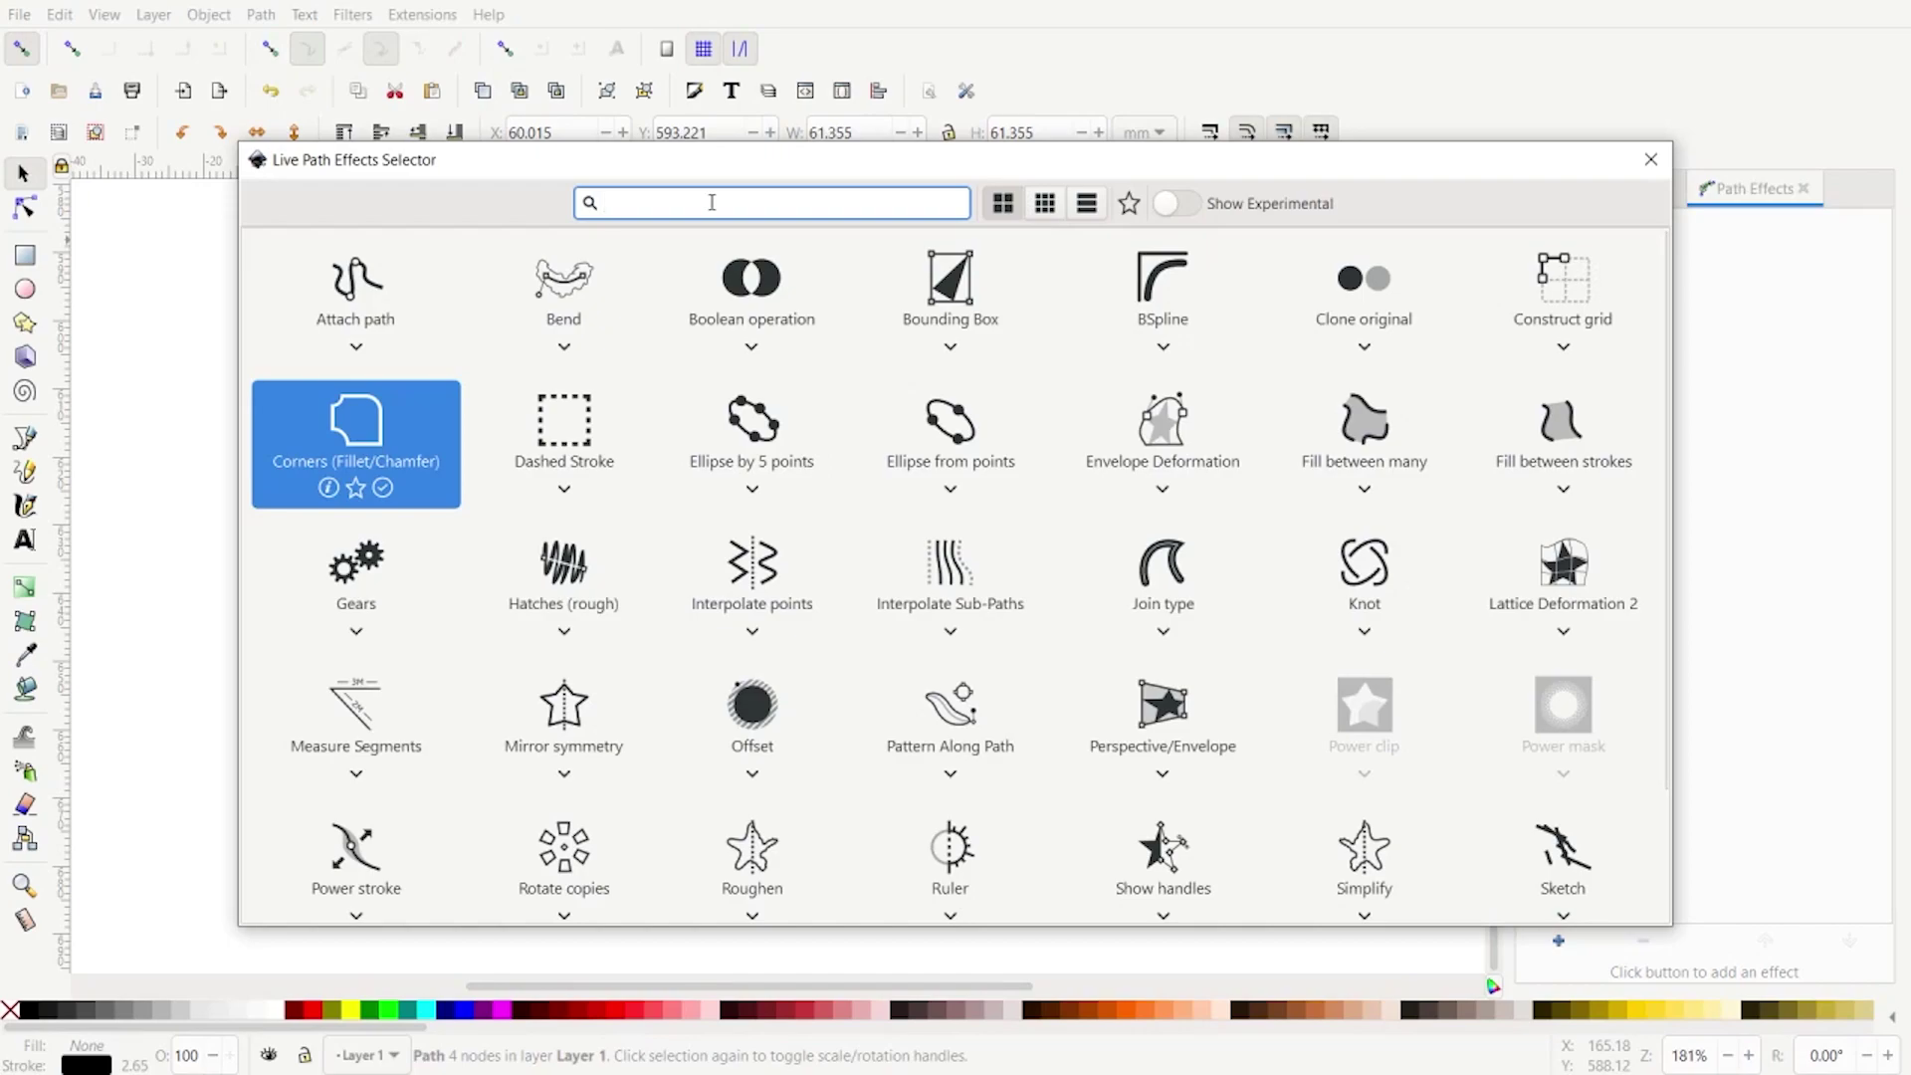
{"action": "type", "text": "patt"}
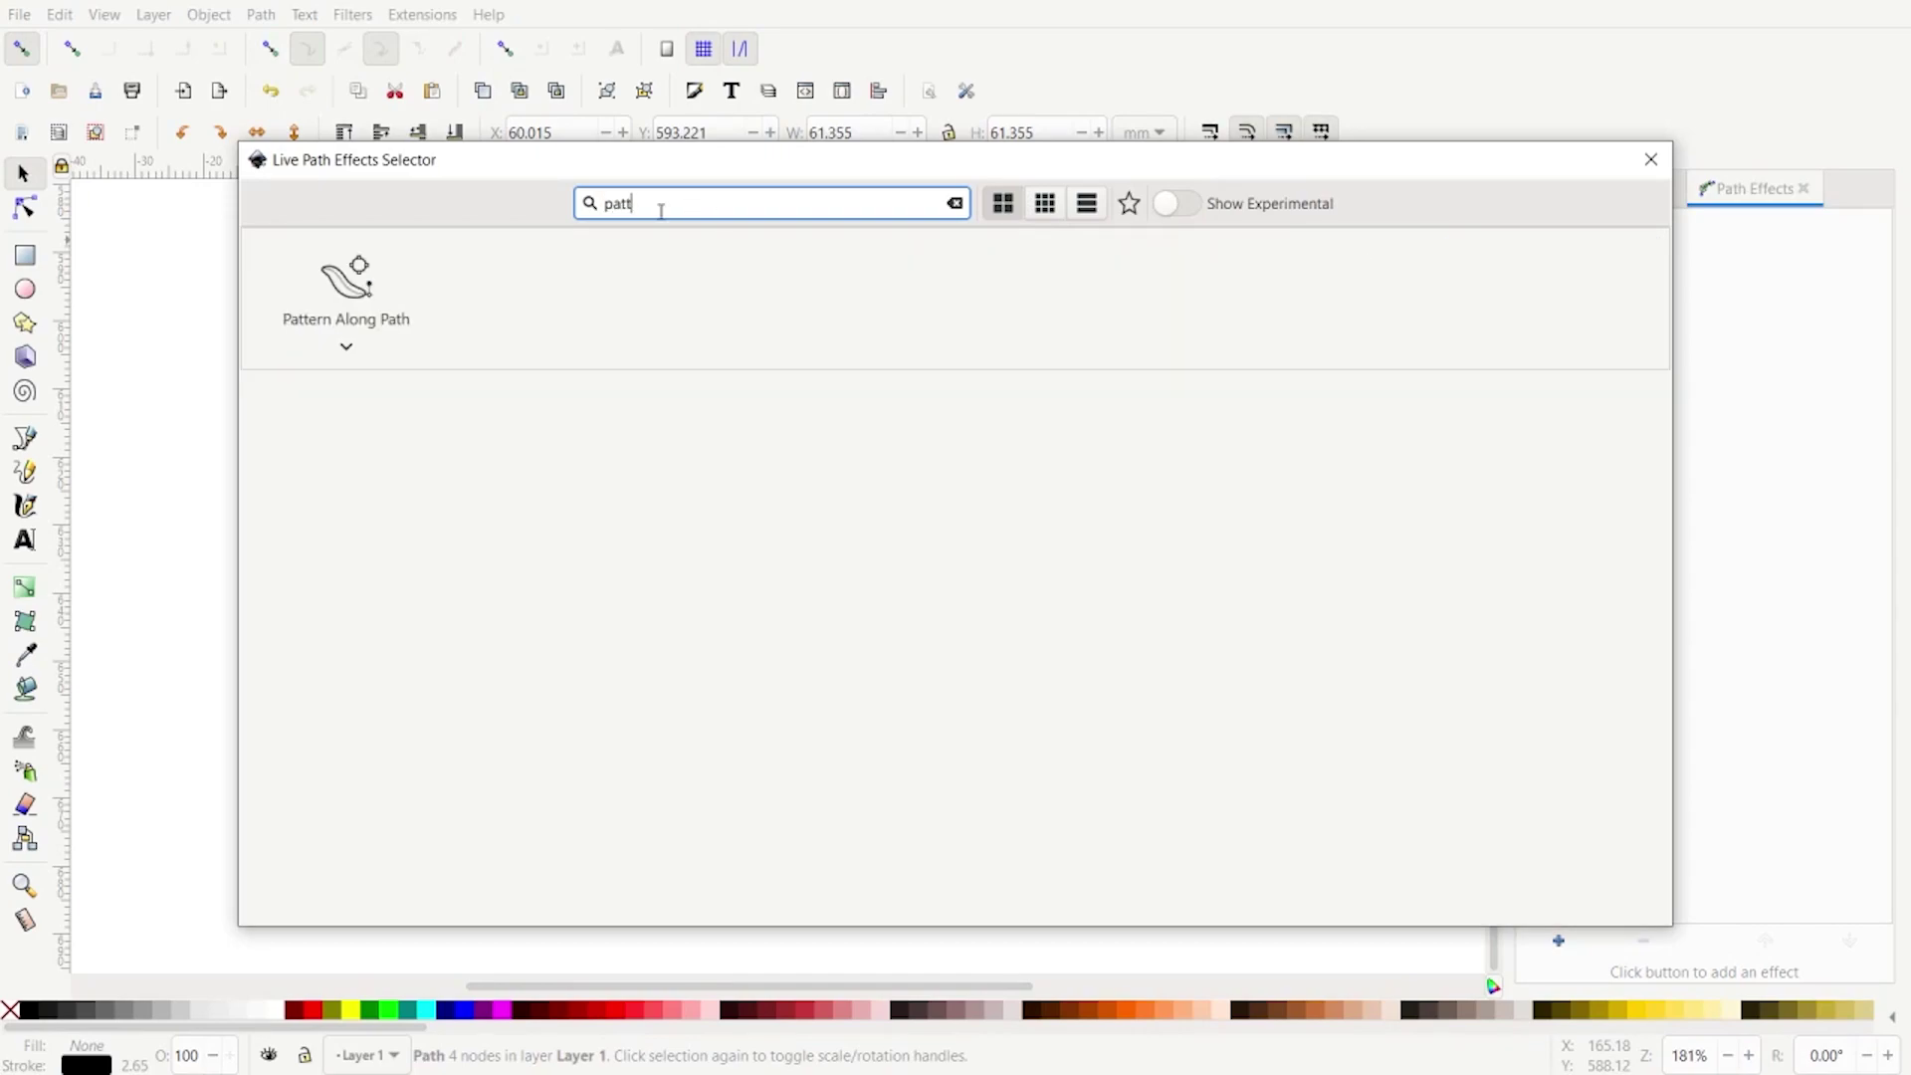
{"action": "left_click", "coordinate": [366, 290]}
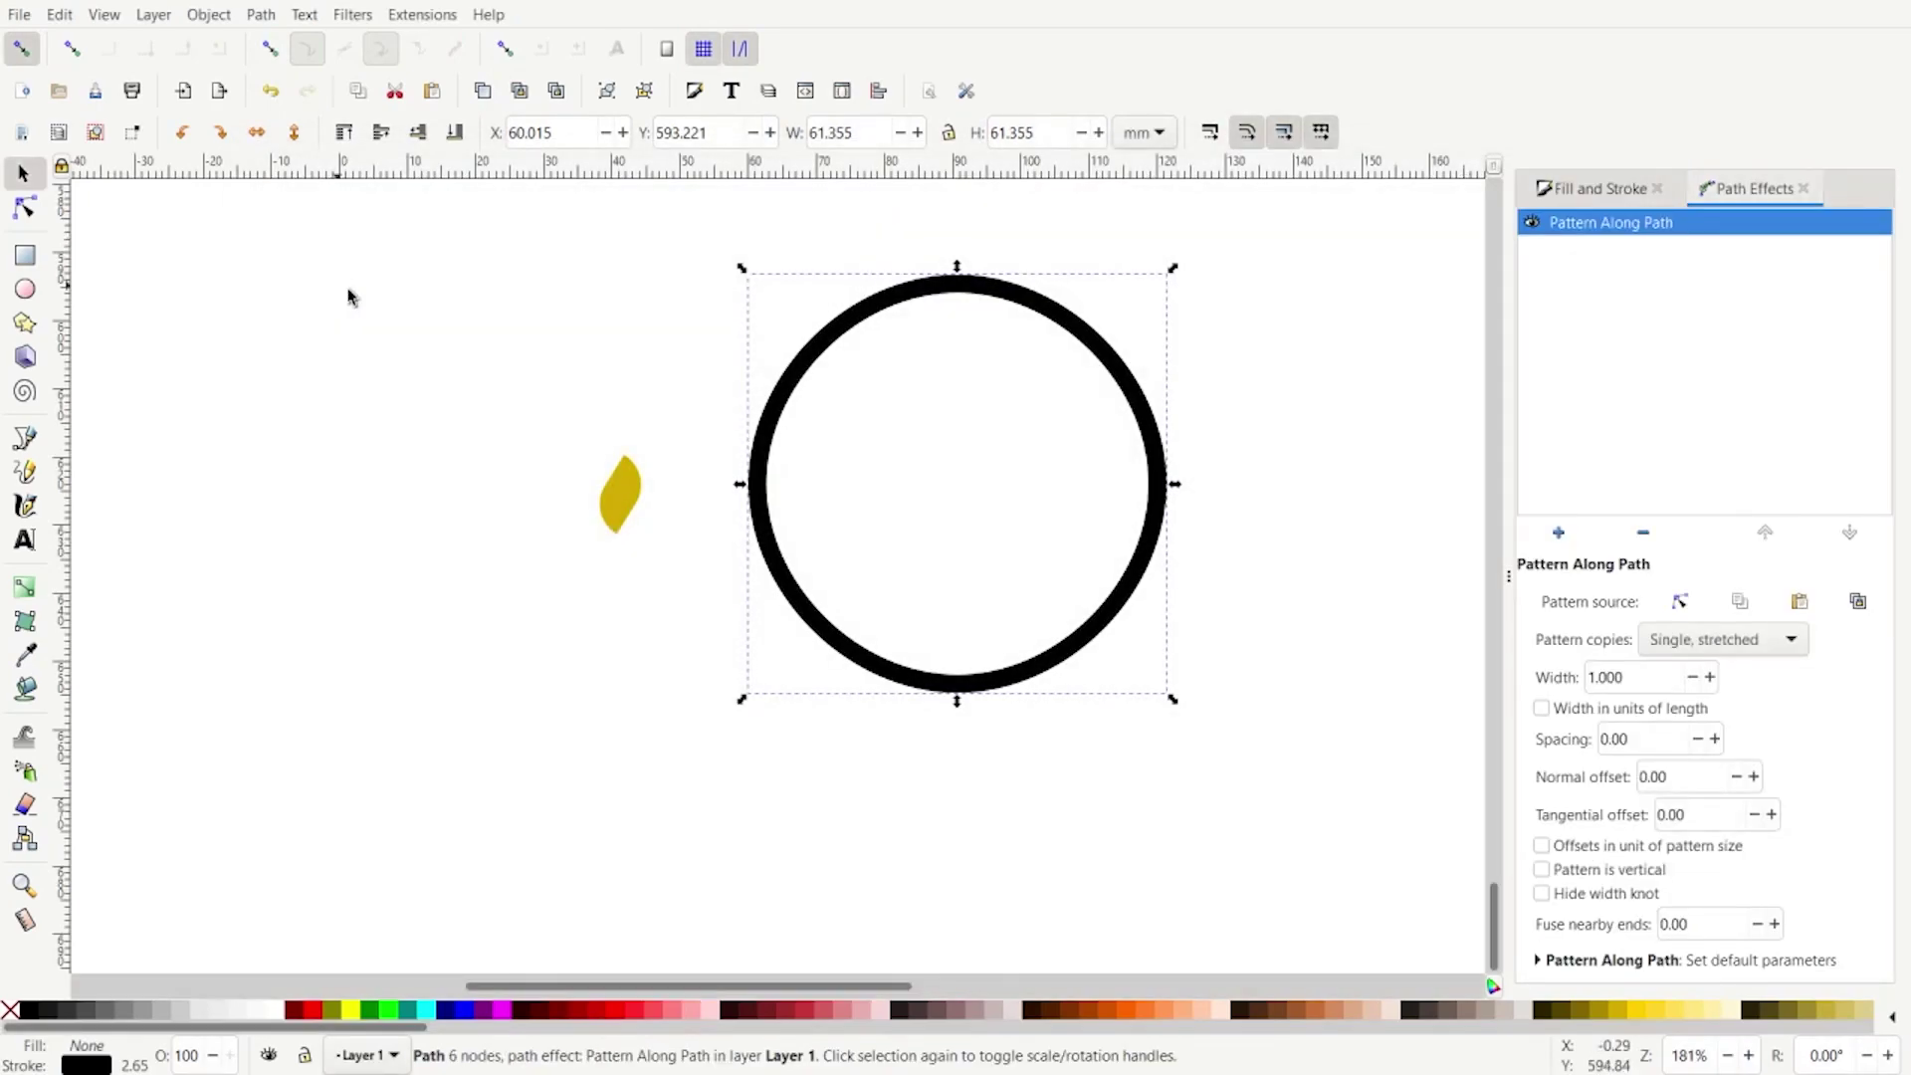
Step: Set pattern copies to Repeated, stretched and link the copied leaf as the pattern source
{"action": "left_click", "coordinate": [1712, 655]}
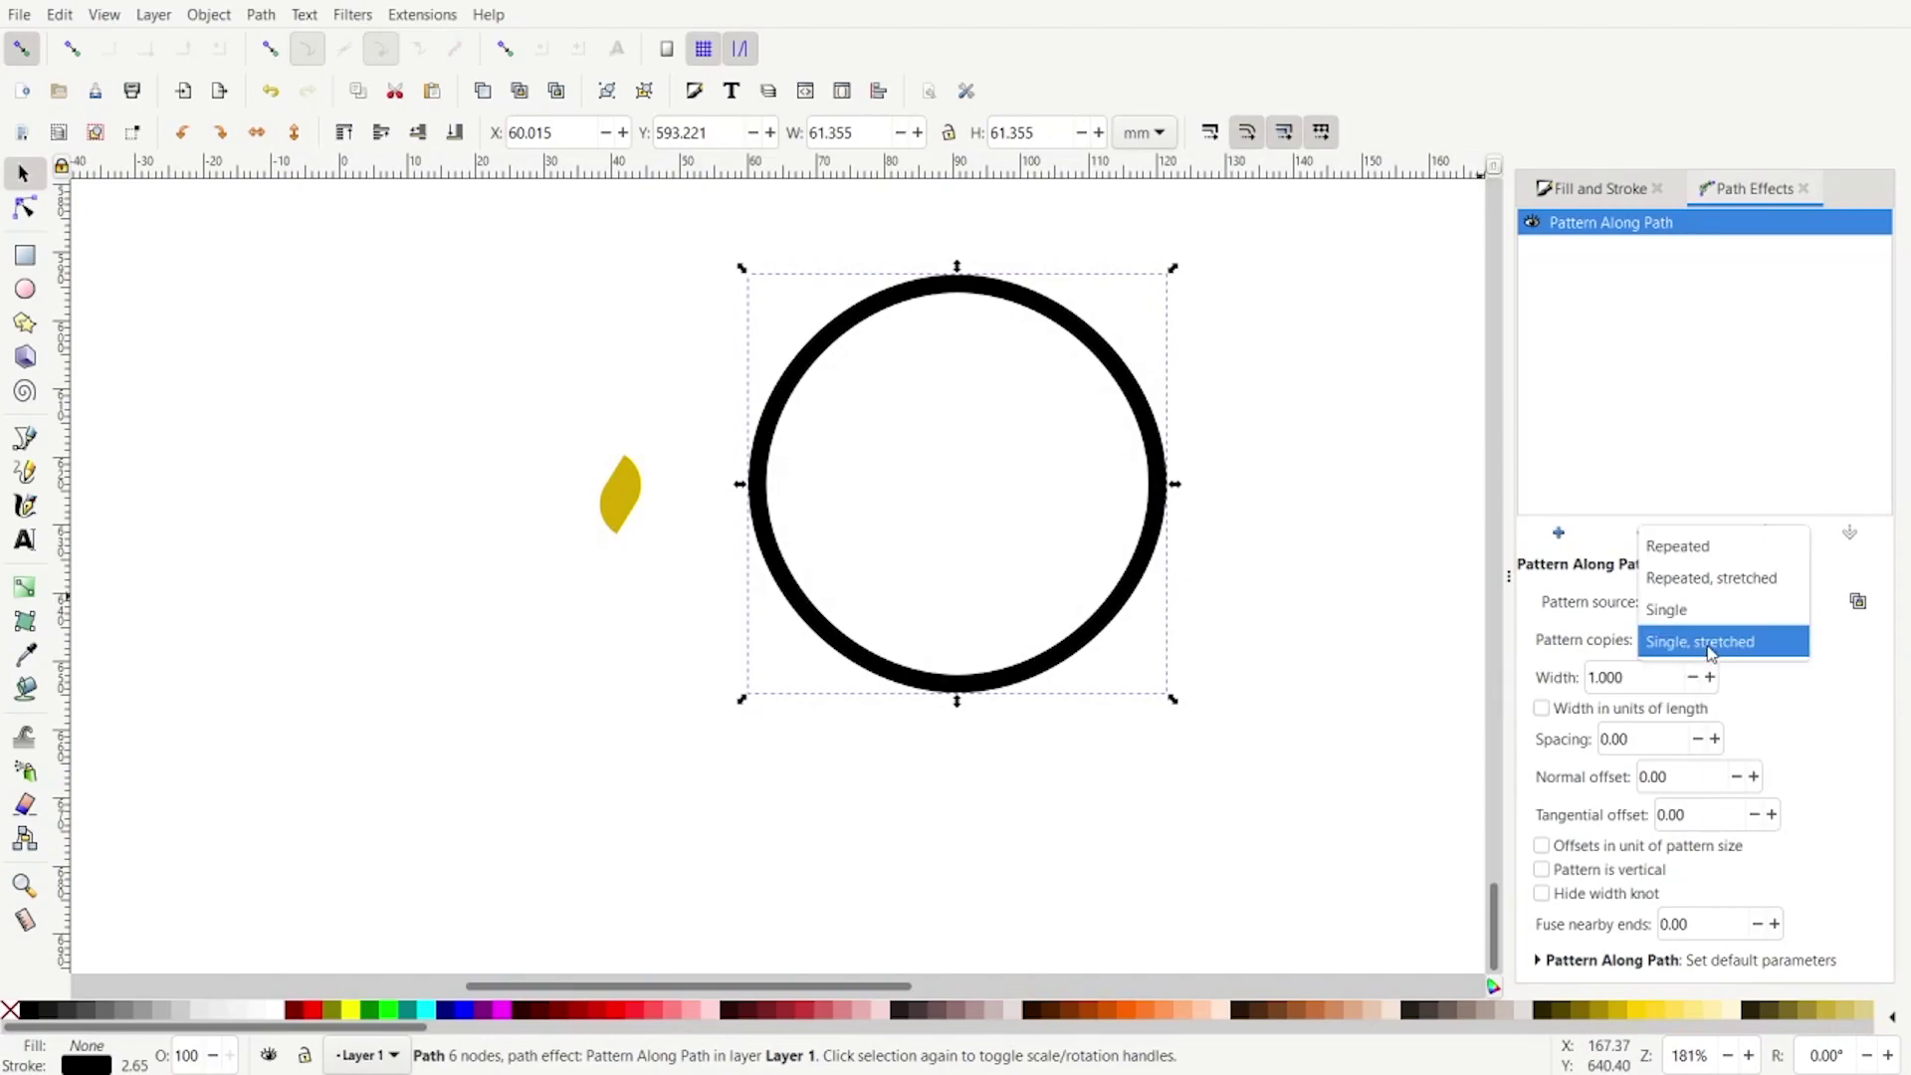
{"action": "left_click", "coordinate": [1671, 586]}
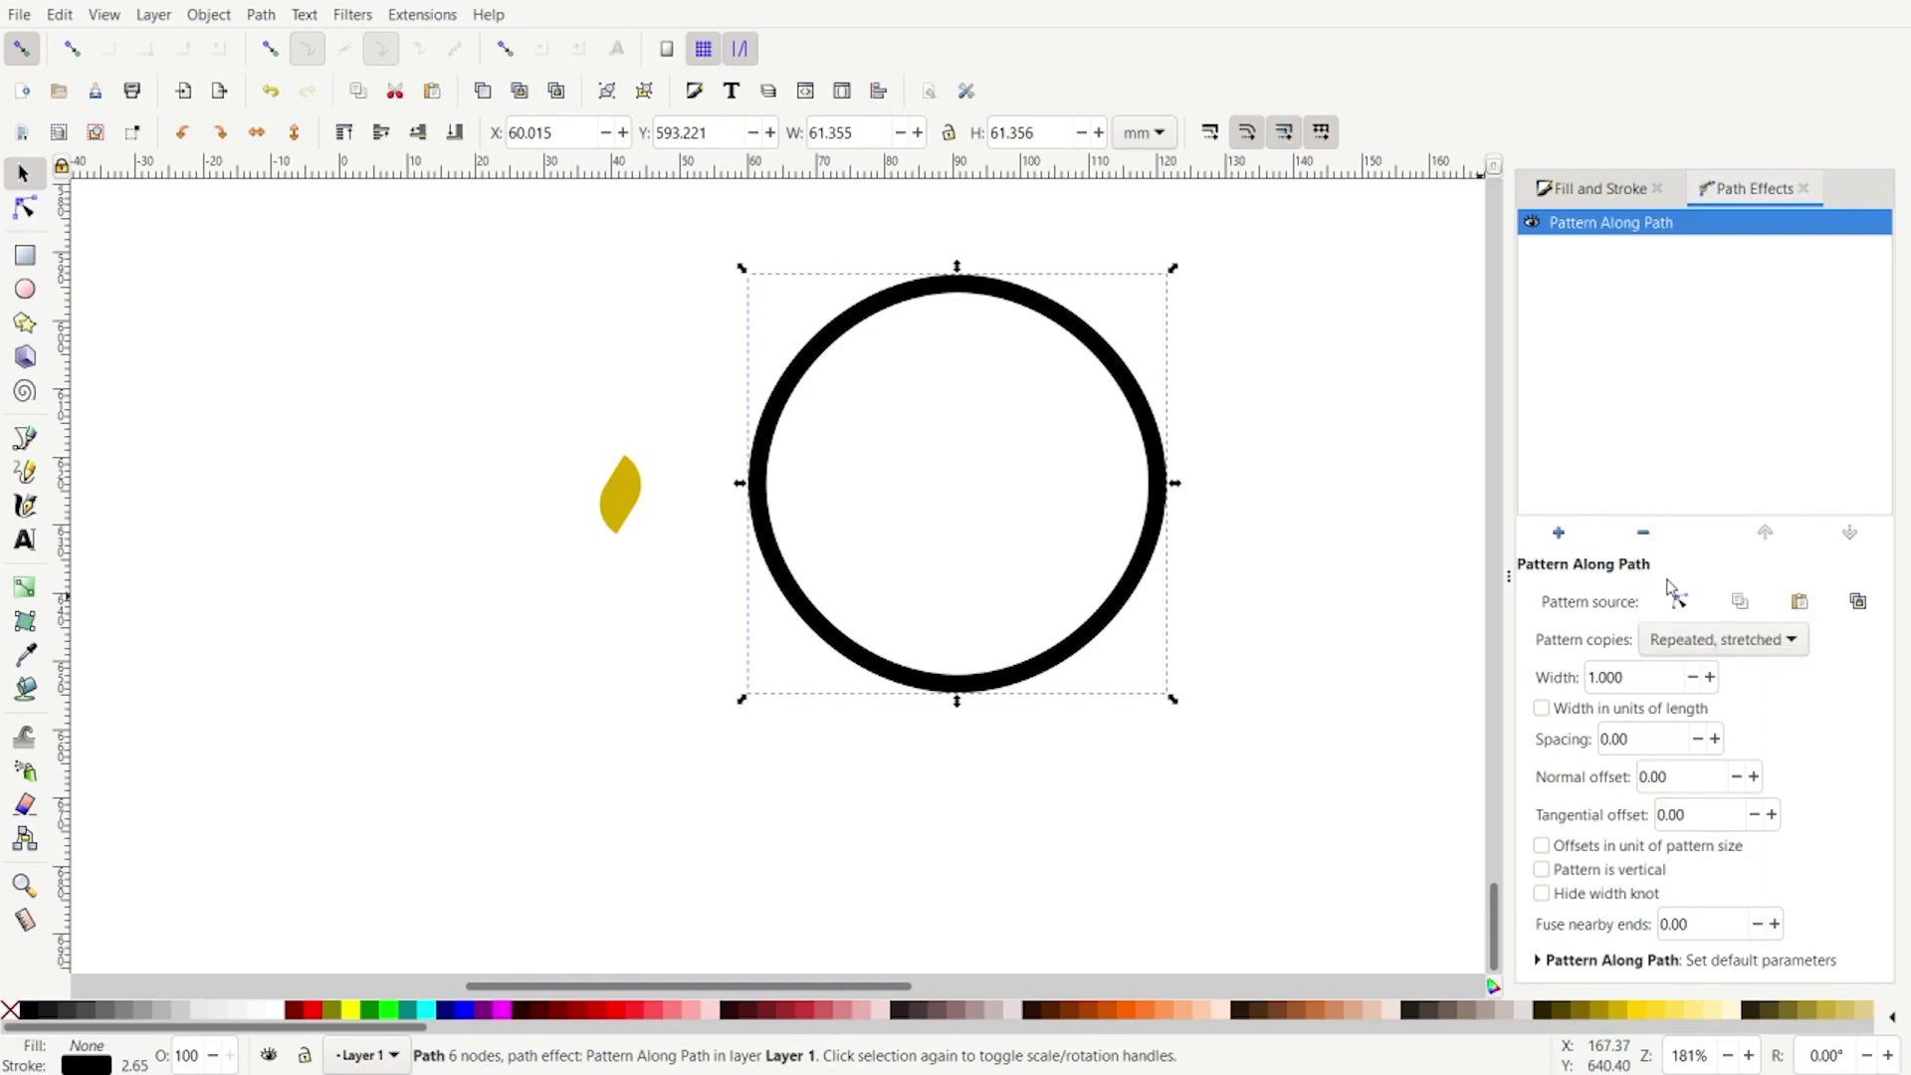
{"action": "left_click", "coordinate": [1858, 602]}
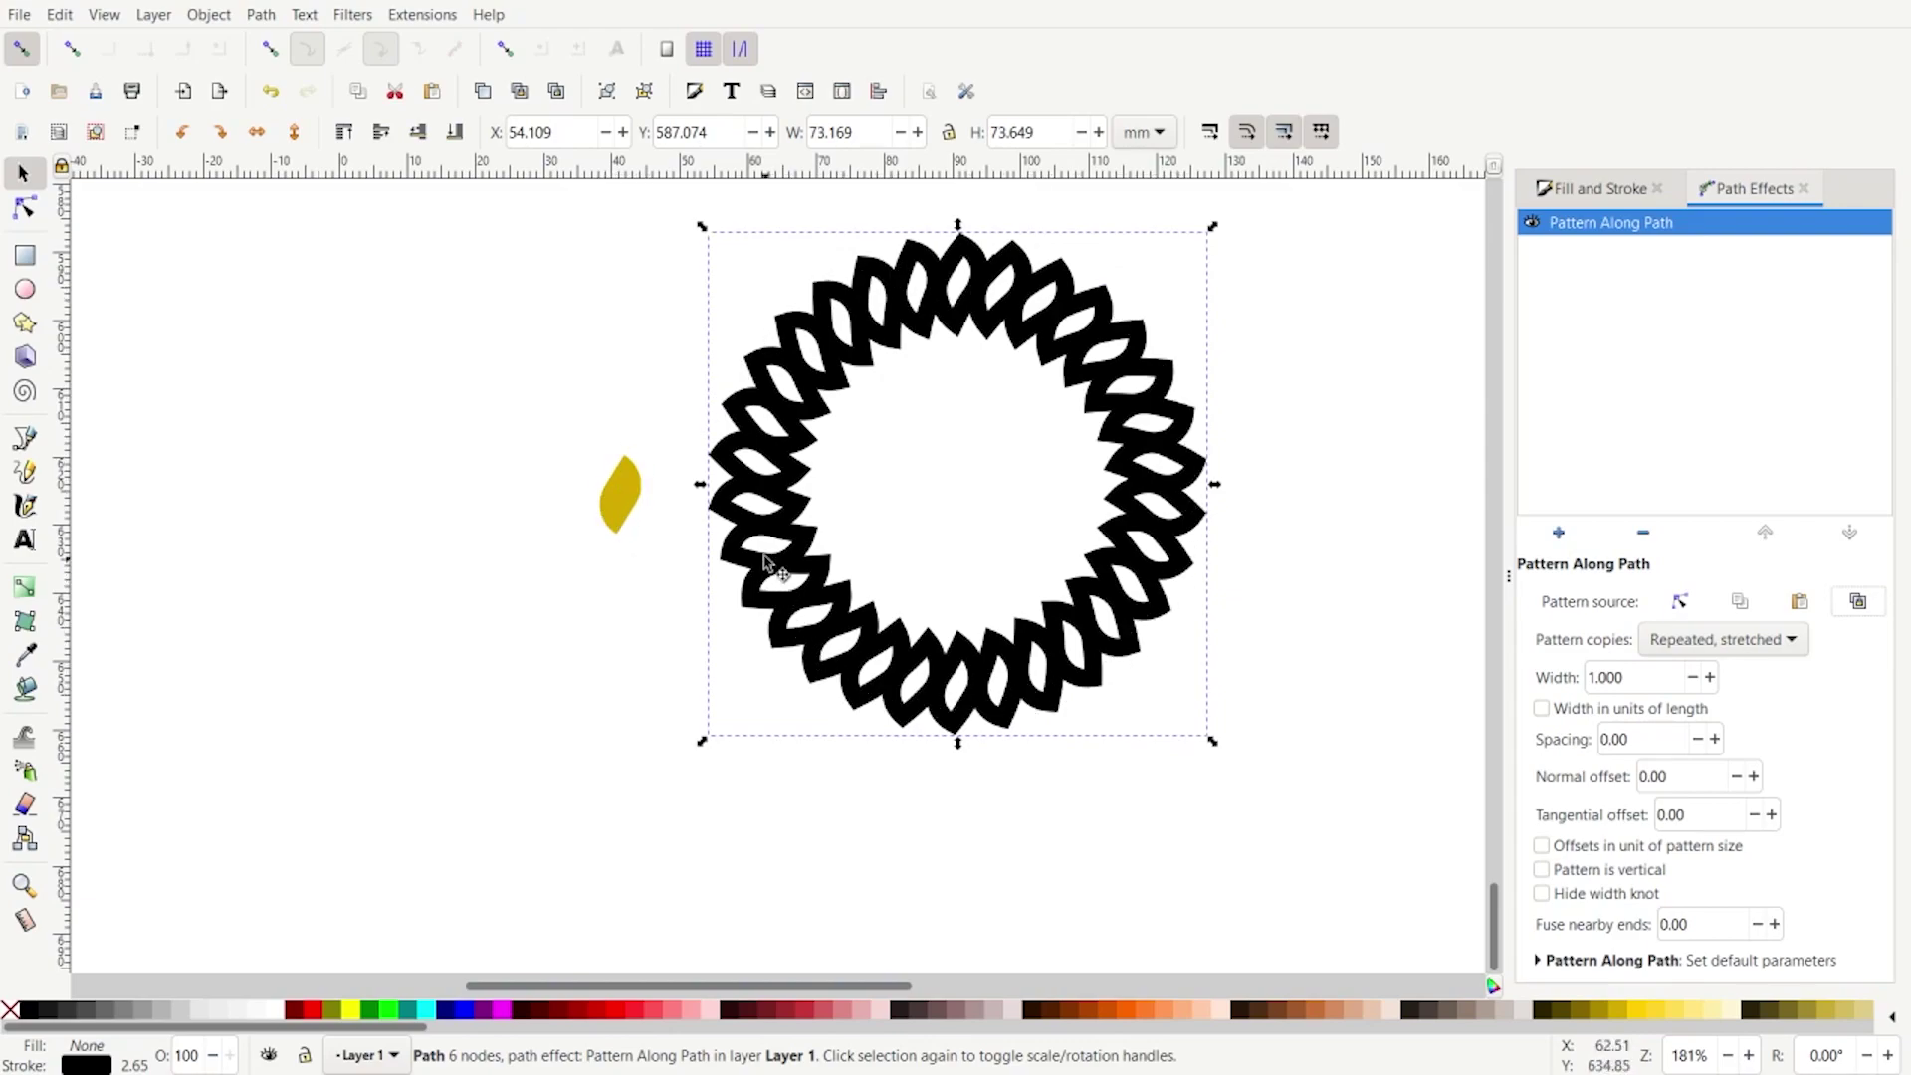
{"action": "left_click", "coordinate": [630, 510]}
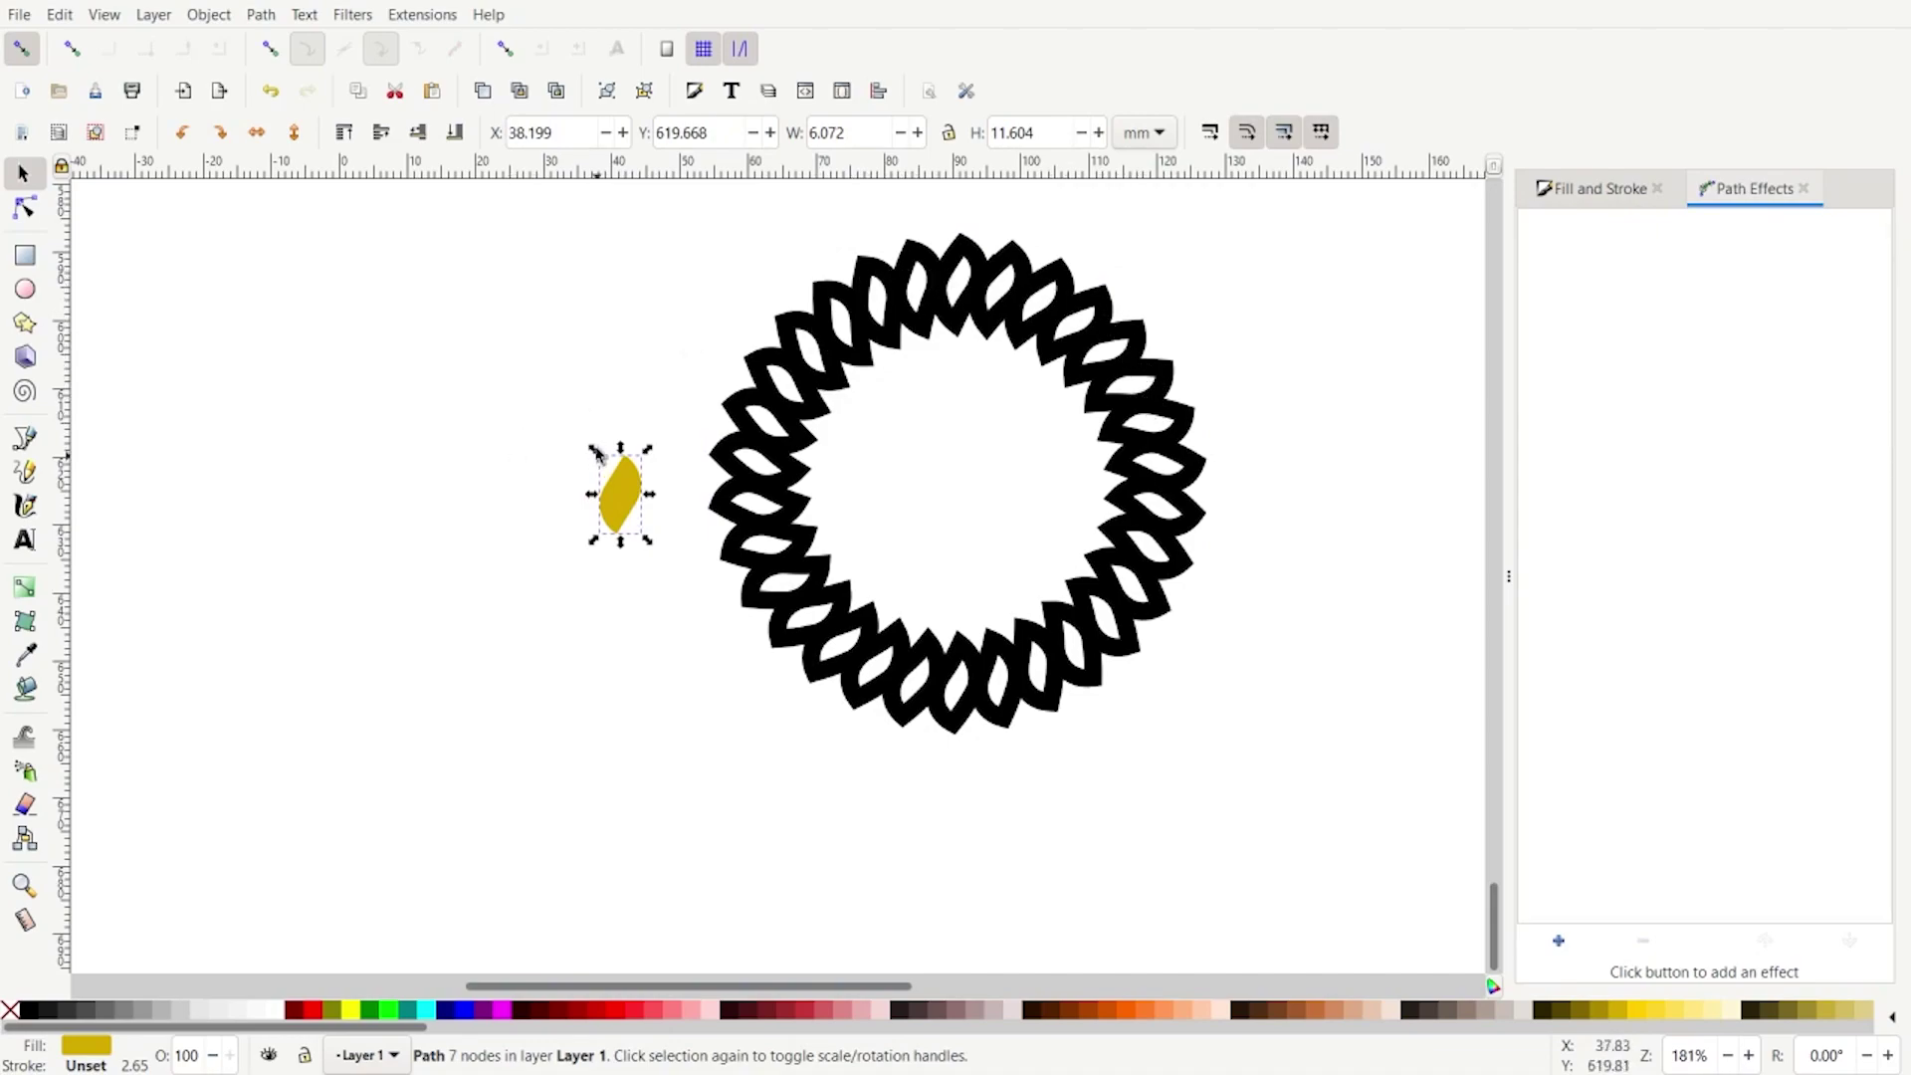
Step: Fill the source leaf red, undoing a trial rotation so its angle stays unchanged
{"action": "left_click", "coordinate": [630, 486]}
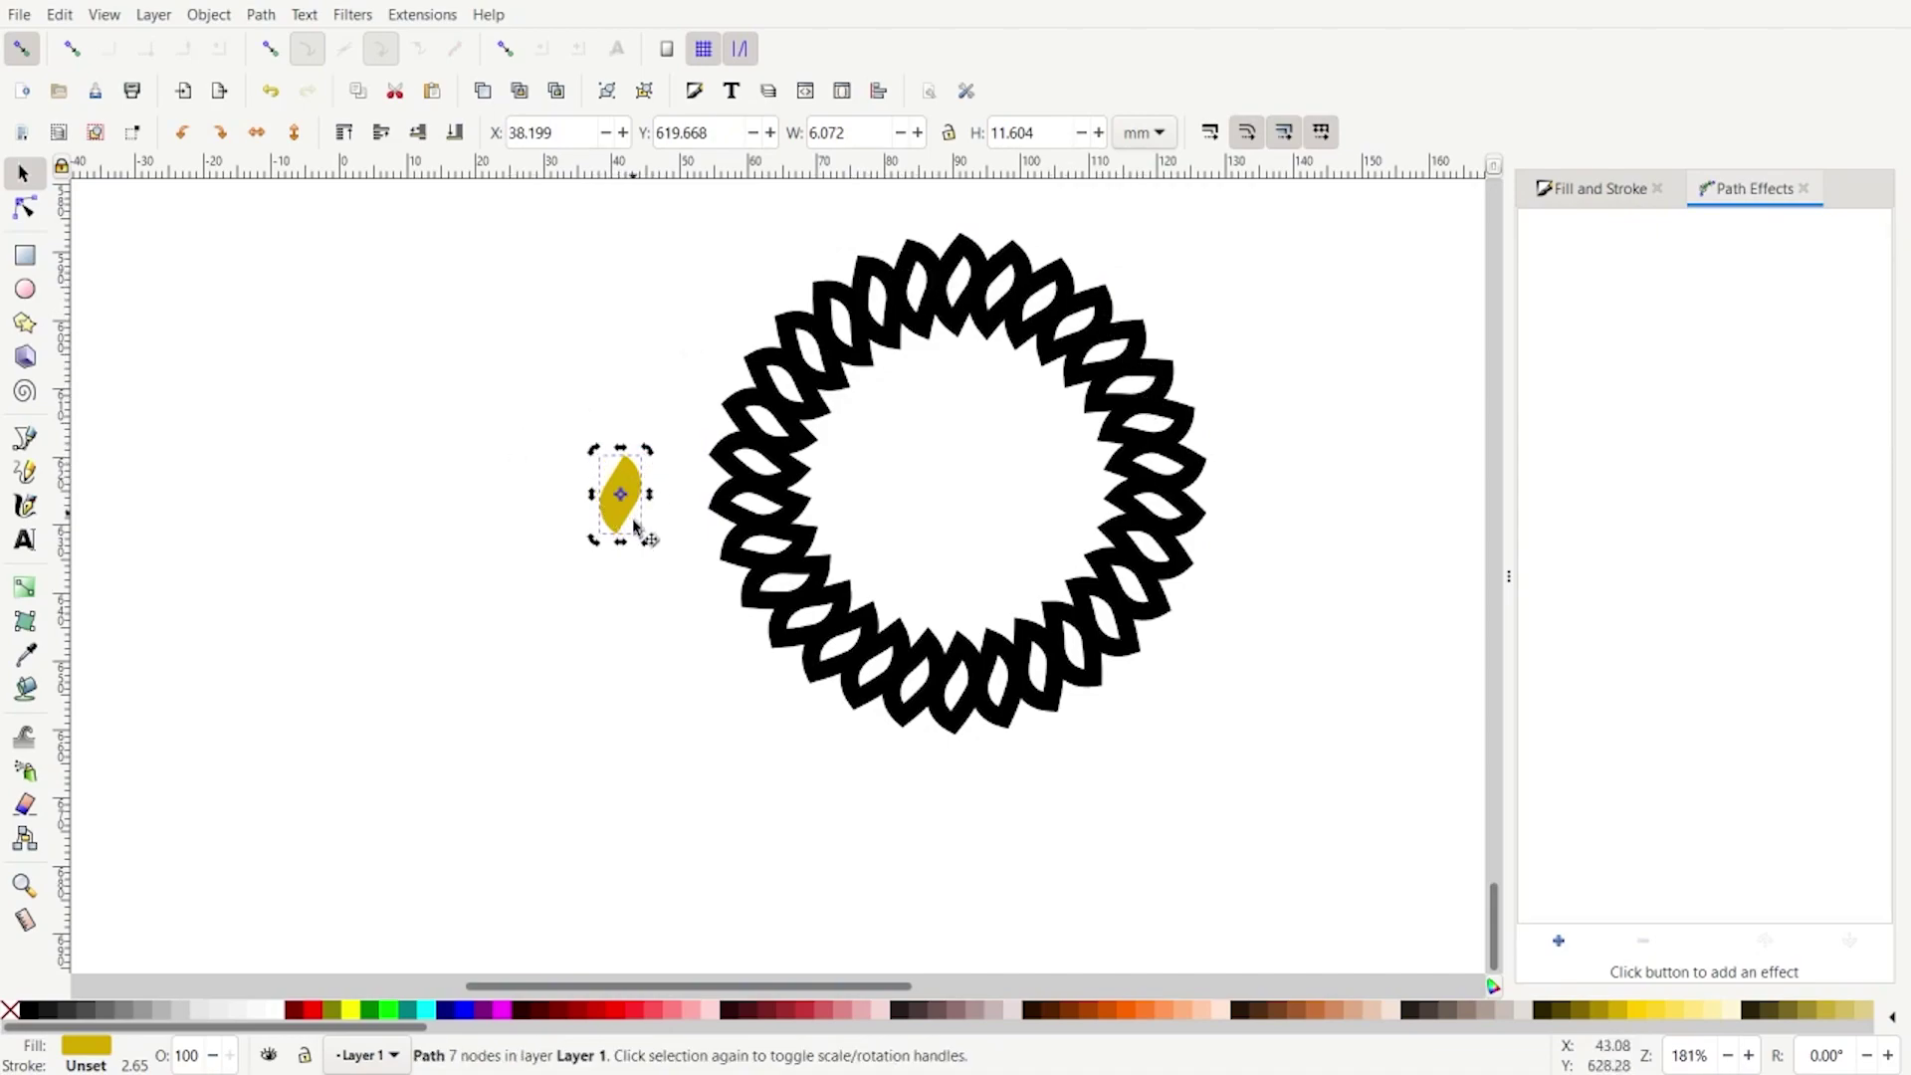
{"action": "left_click", "coordinate": [312, 1013]}
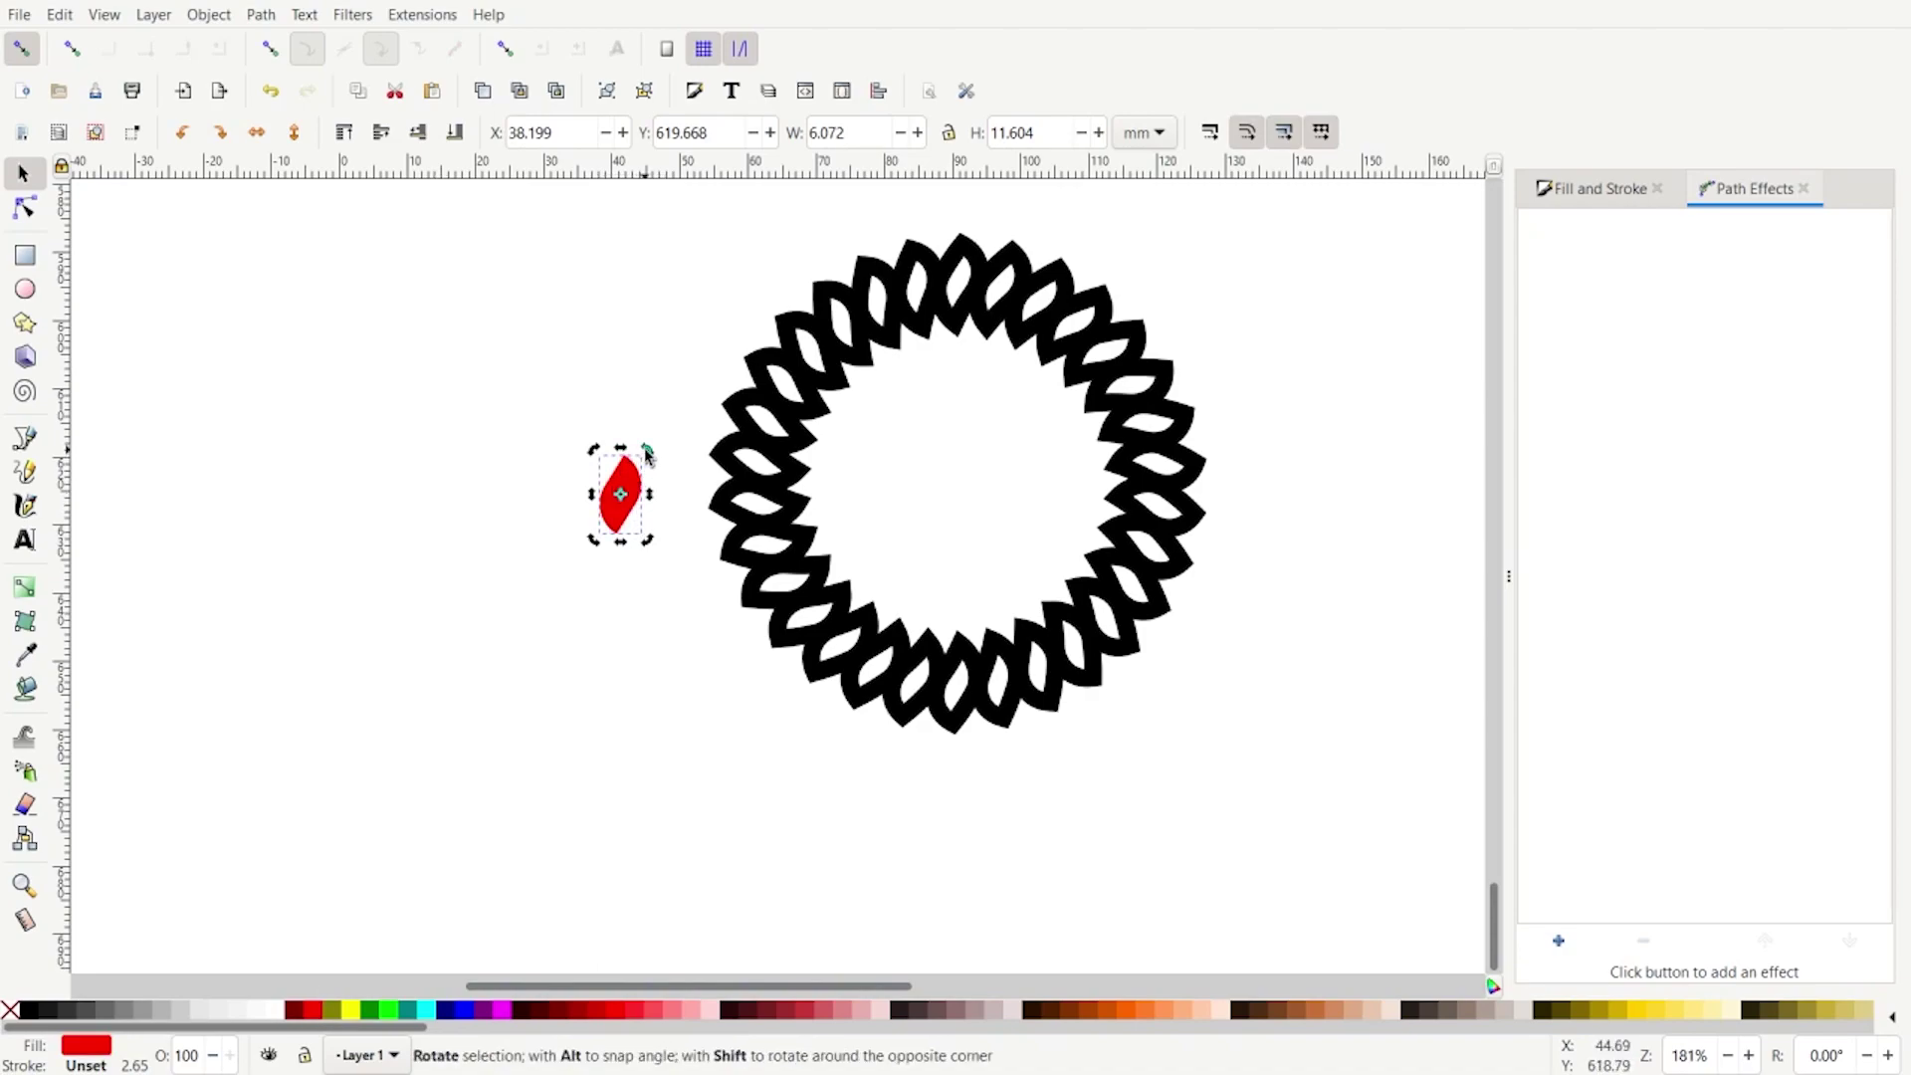
{"action": "left_click_drag", "start_coordinate": [647, 455], "coordinate": [666, 490]}
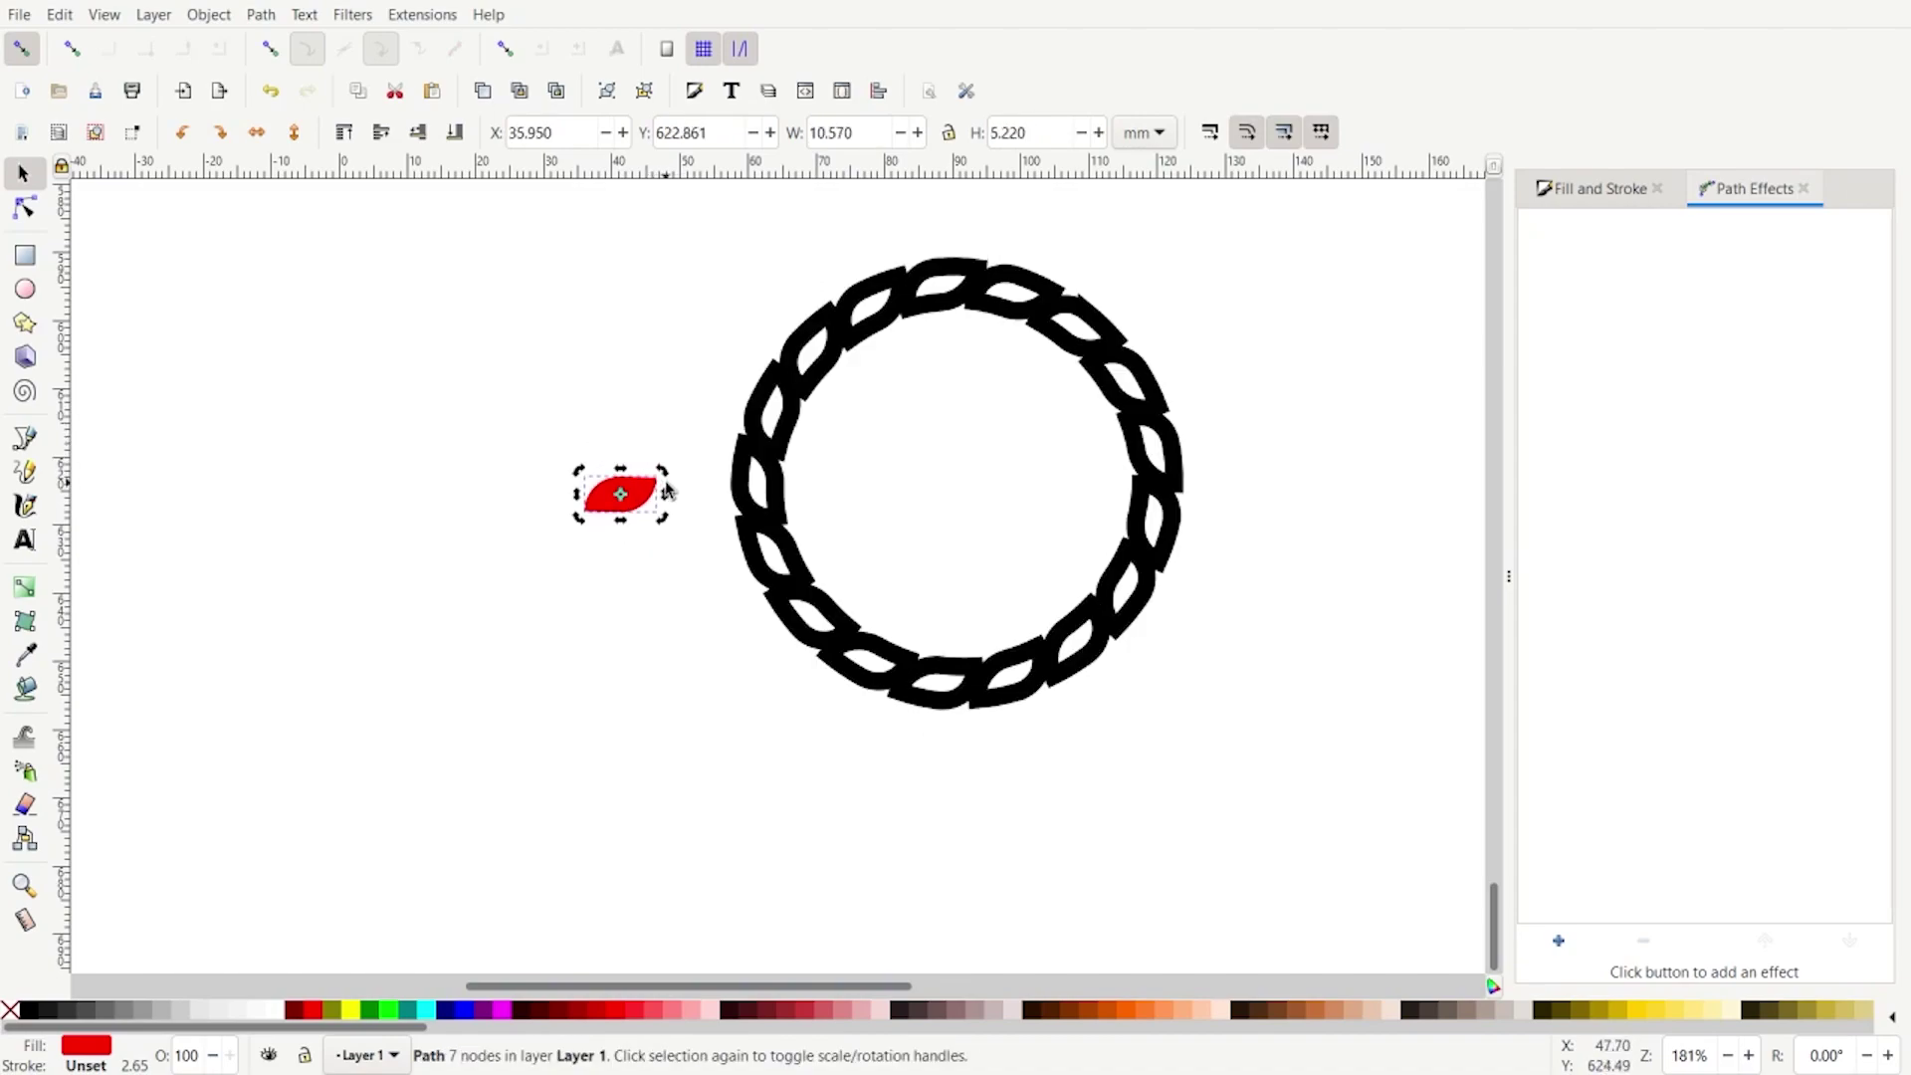
{"action": "key", "text": "ctrl+z"}
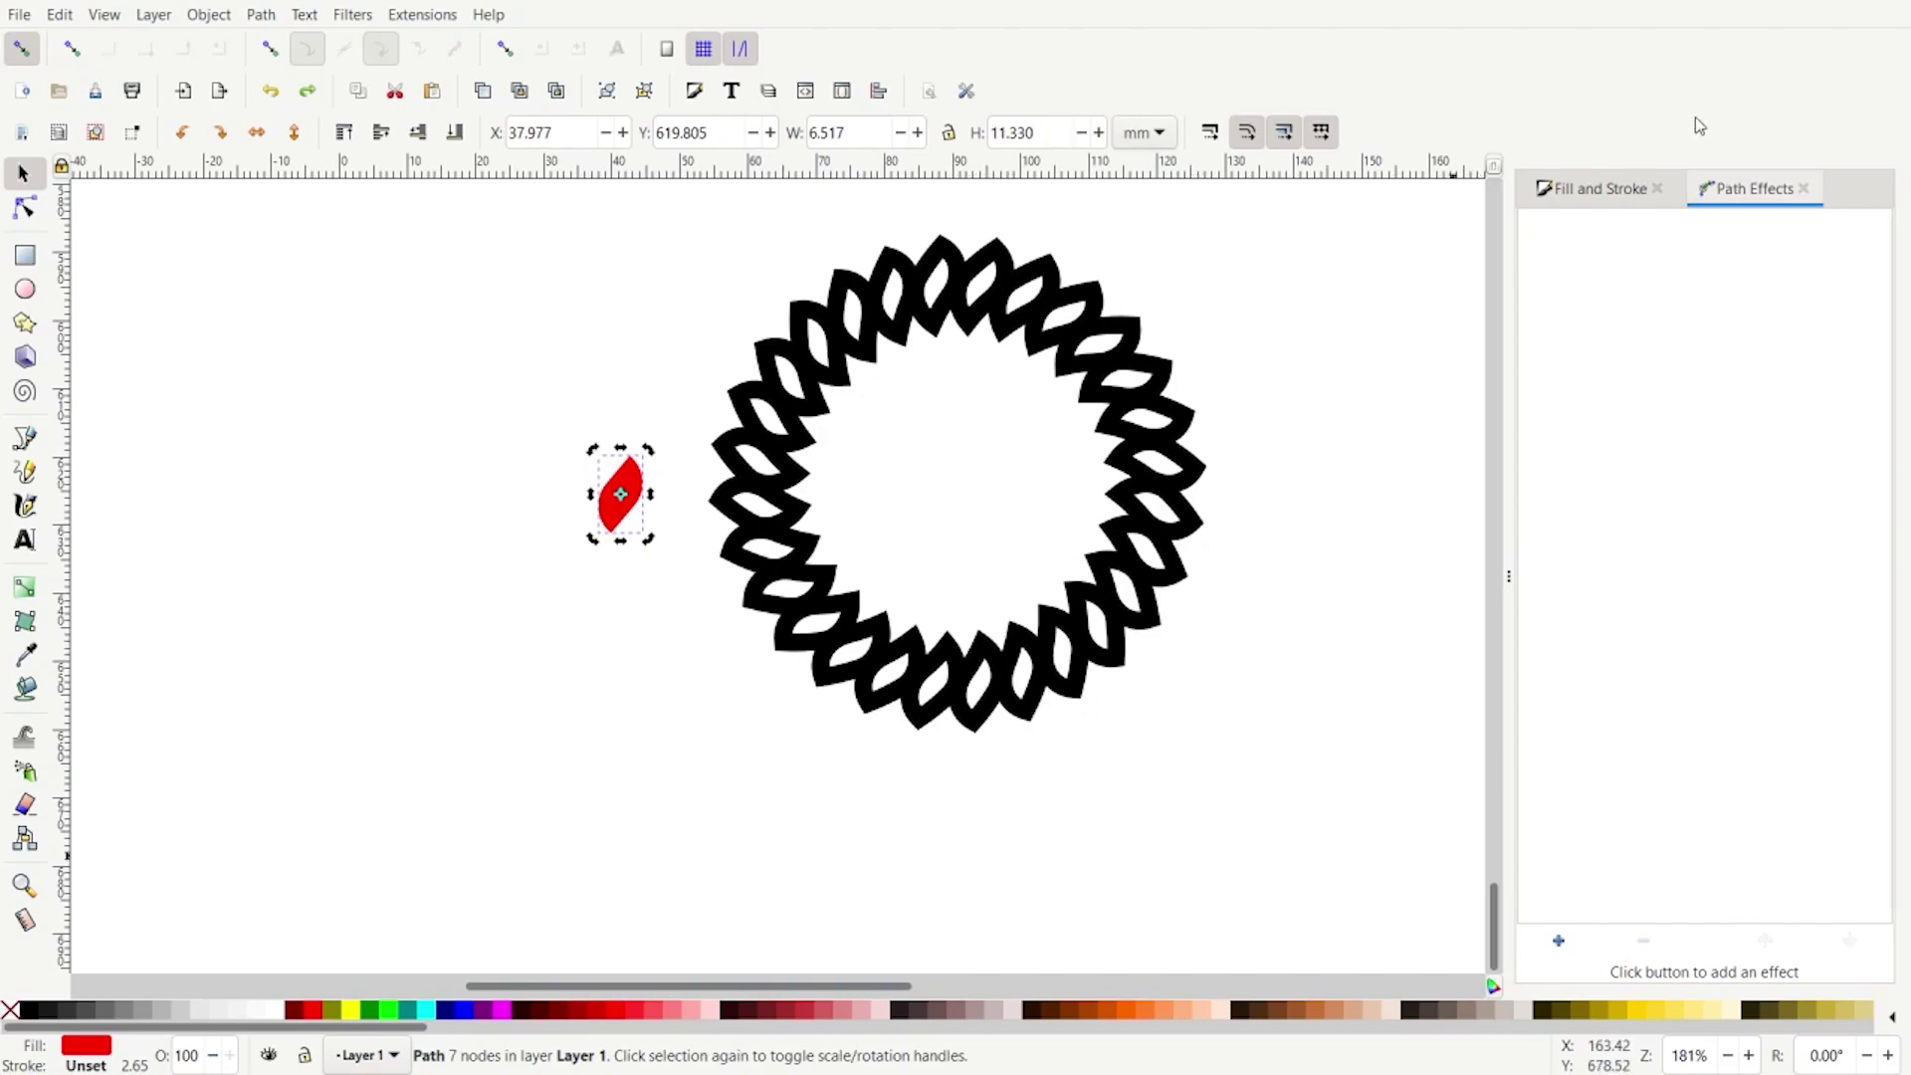
{"action": "left_click", "coordinate": [1144, 384]}
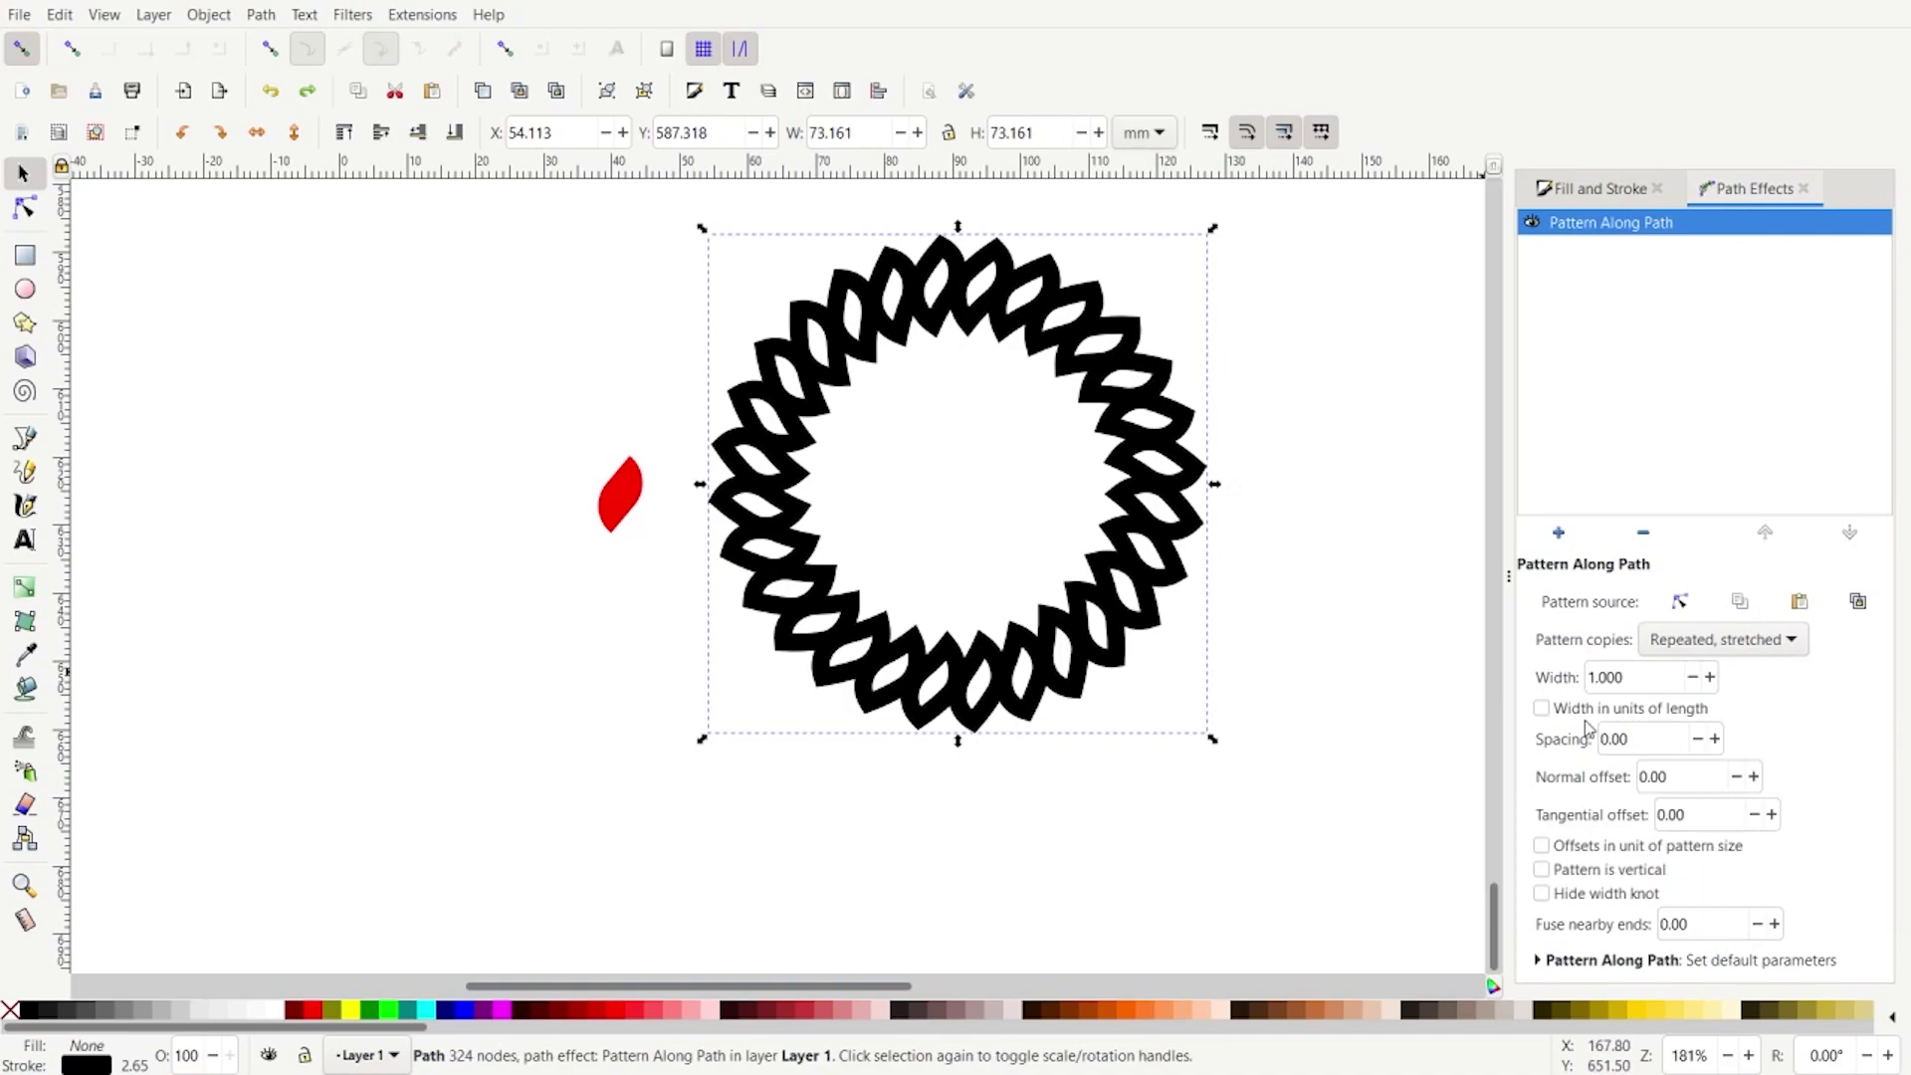
Step: Tick 'Pattern is vertical' and lower the Pattern Along Path spacing to -3.70
{"action": "left_click", "coordinate": [1542, 870]}
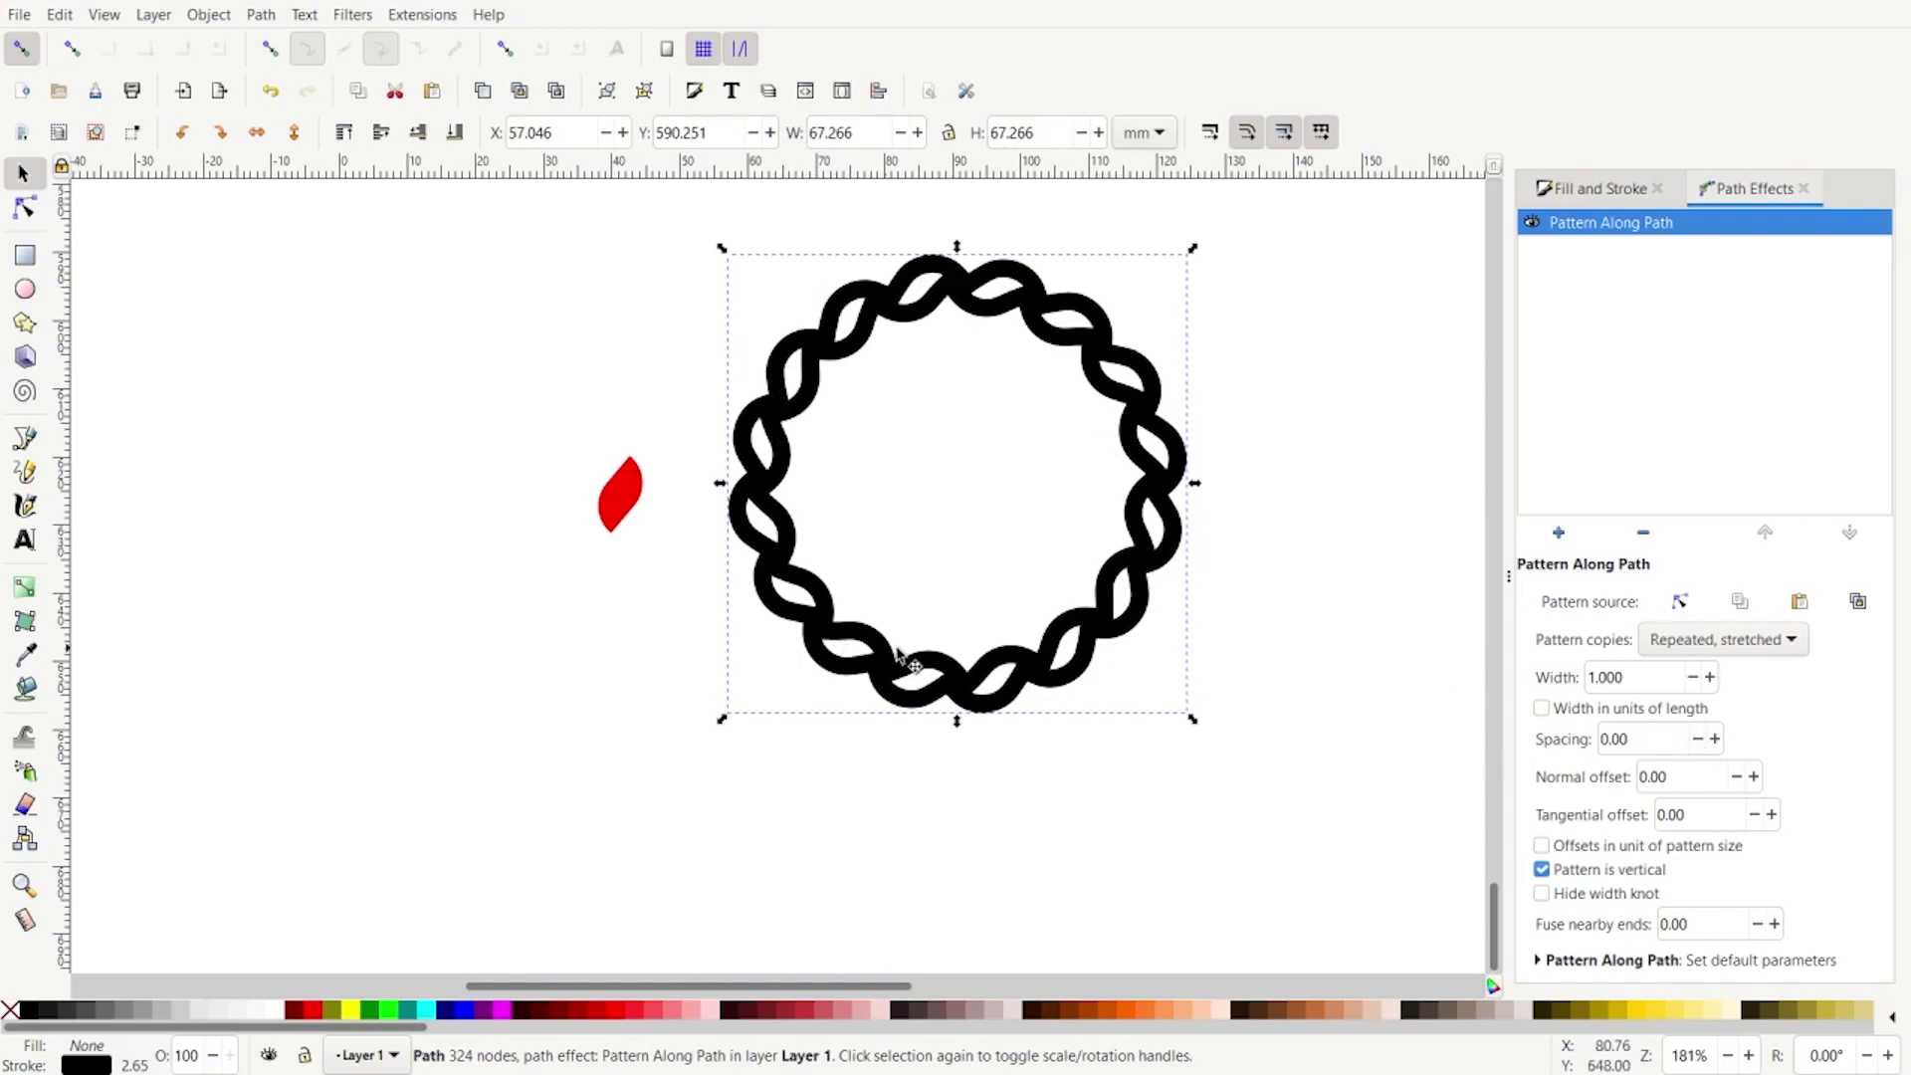
{"action": "left_click", "coordinate": [1699, 745]}
{"action": "left_click_drag", "start_coordinate": [1699, 744], "coordinate": [1699, 744]}
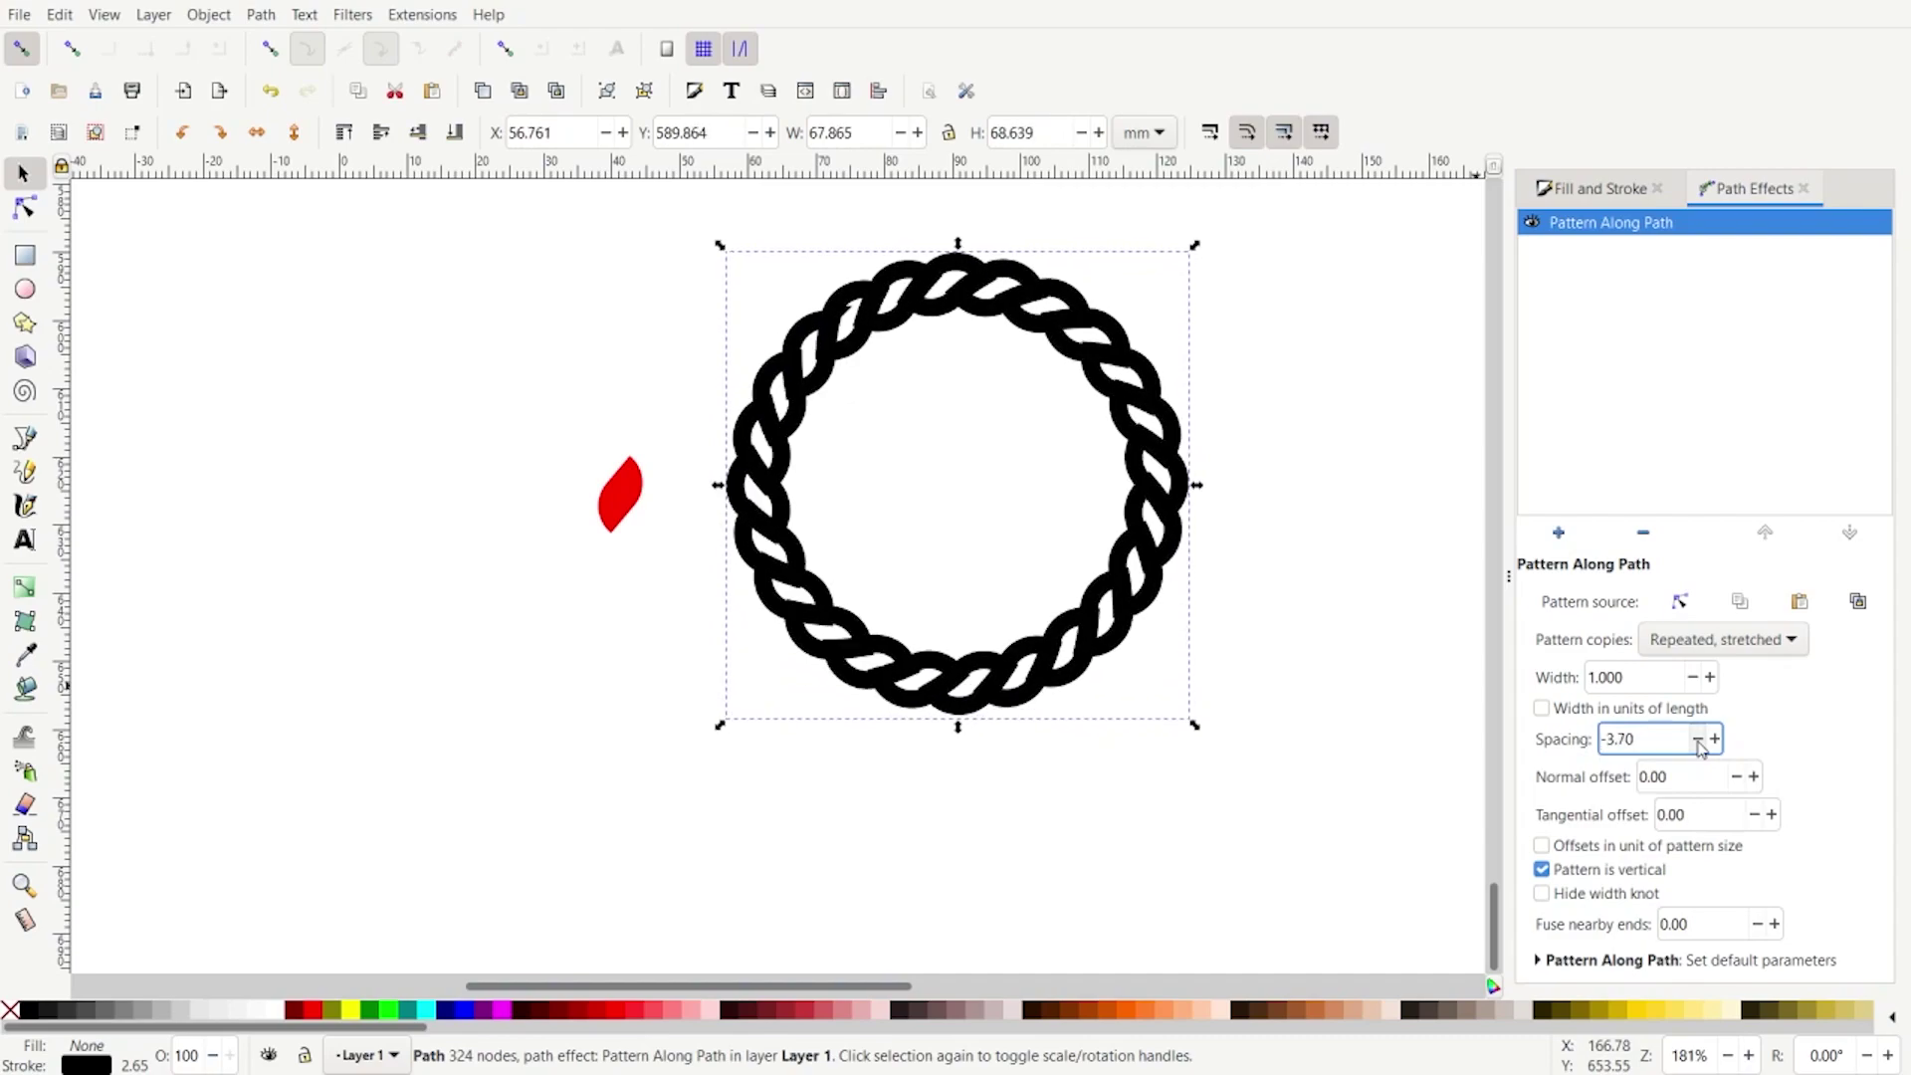
Step: Raise the pattern spacing up from -3.70 in four increments to loosen the braid
{"action": "scroll", "coordinate": [976, 336], "scroll_direction": "up", "scroll_amount": 6, "text": "ctrl"}
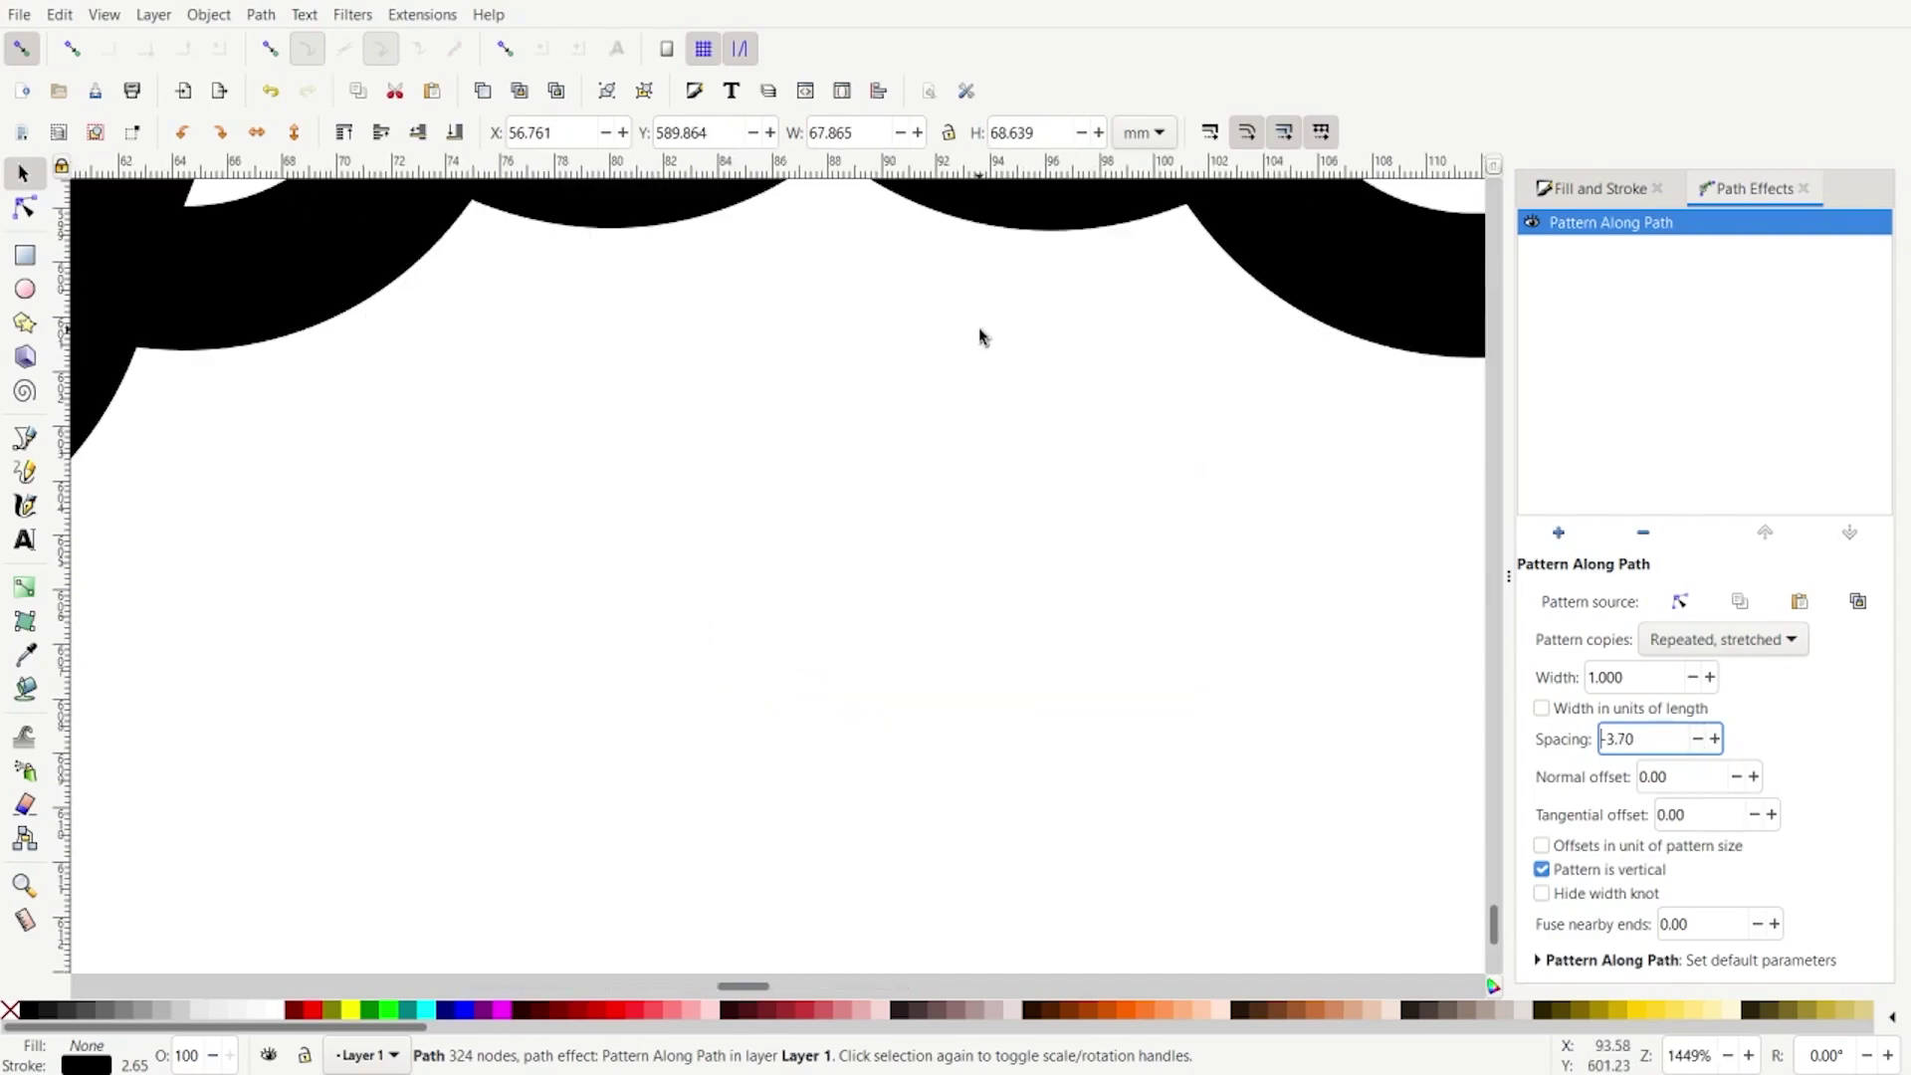
{"action": "scroll", "coordinate": [1004, 195], "scroll_direction": "down", "scroll_amount": 2, "text": "ctrl"}
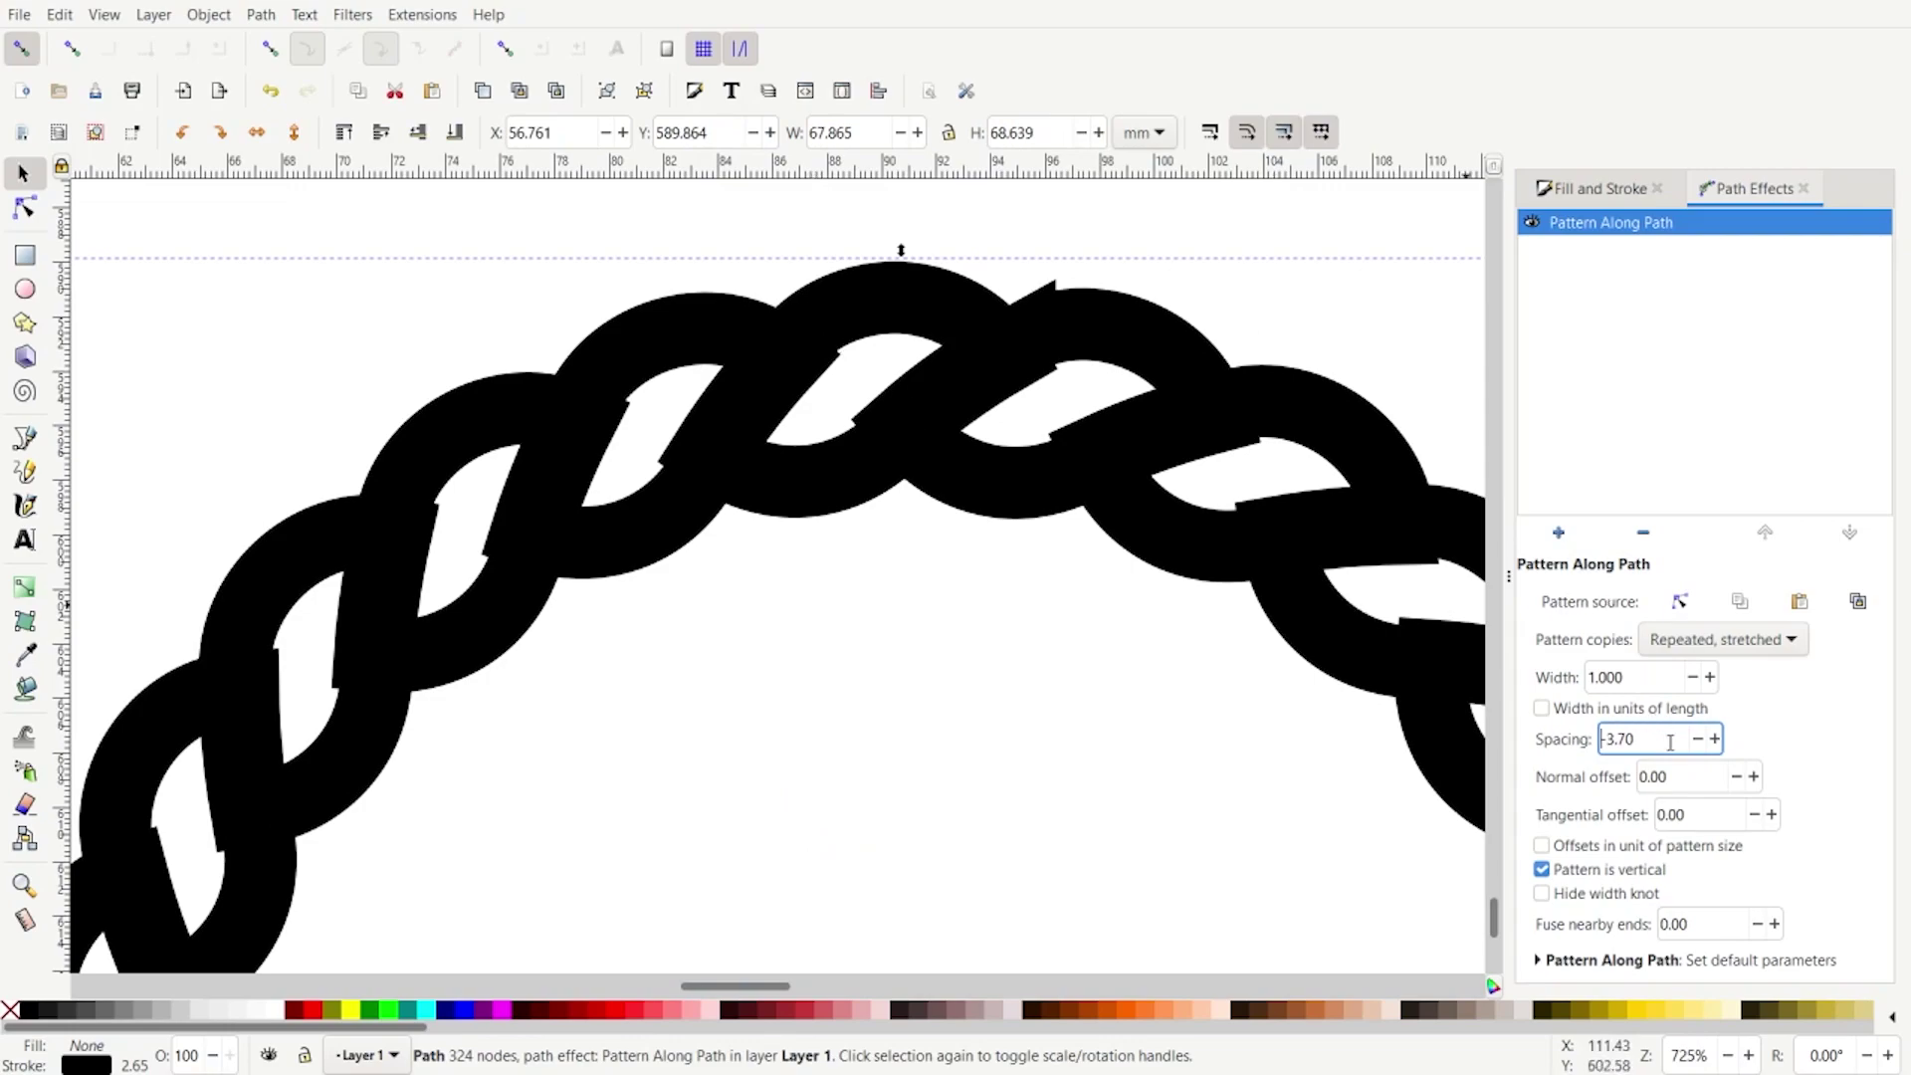
{"action": "left_click", "coordinate": [1714, 739]}
{"action": "left_click", "coordinate": [1714, 739]}
{"action": "left_click", "coordinate": [1714, 740]}
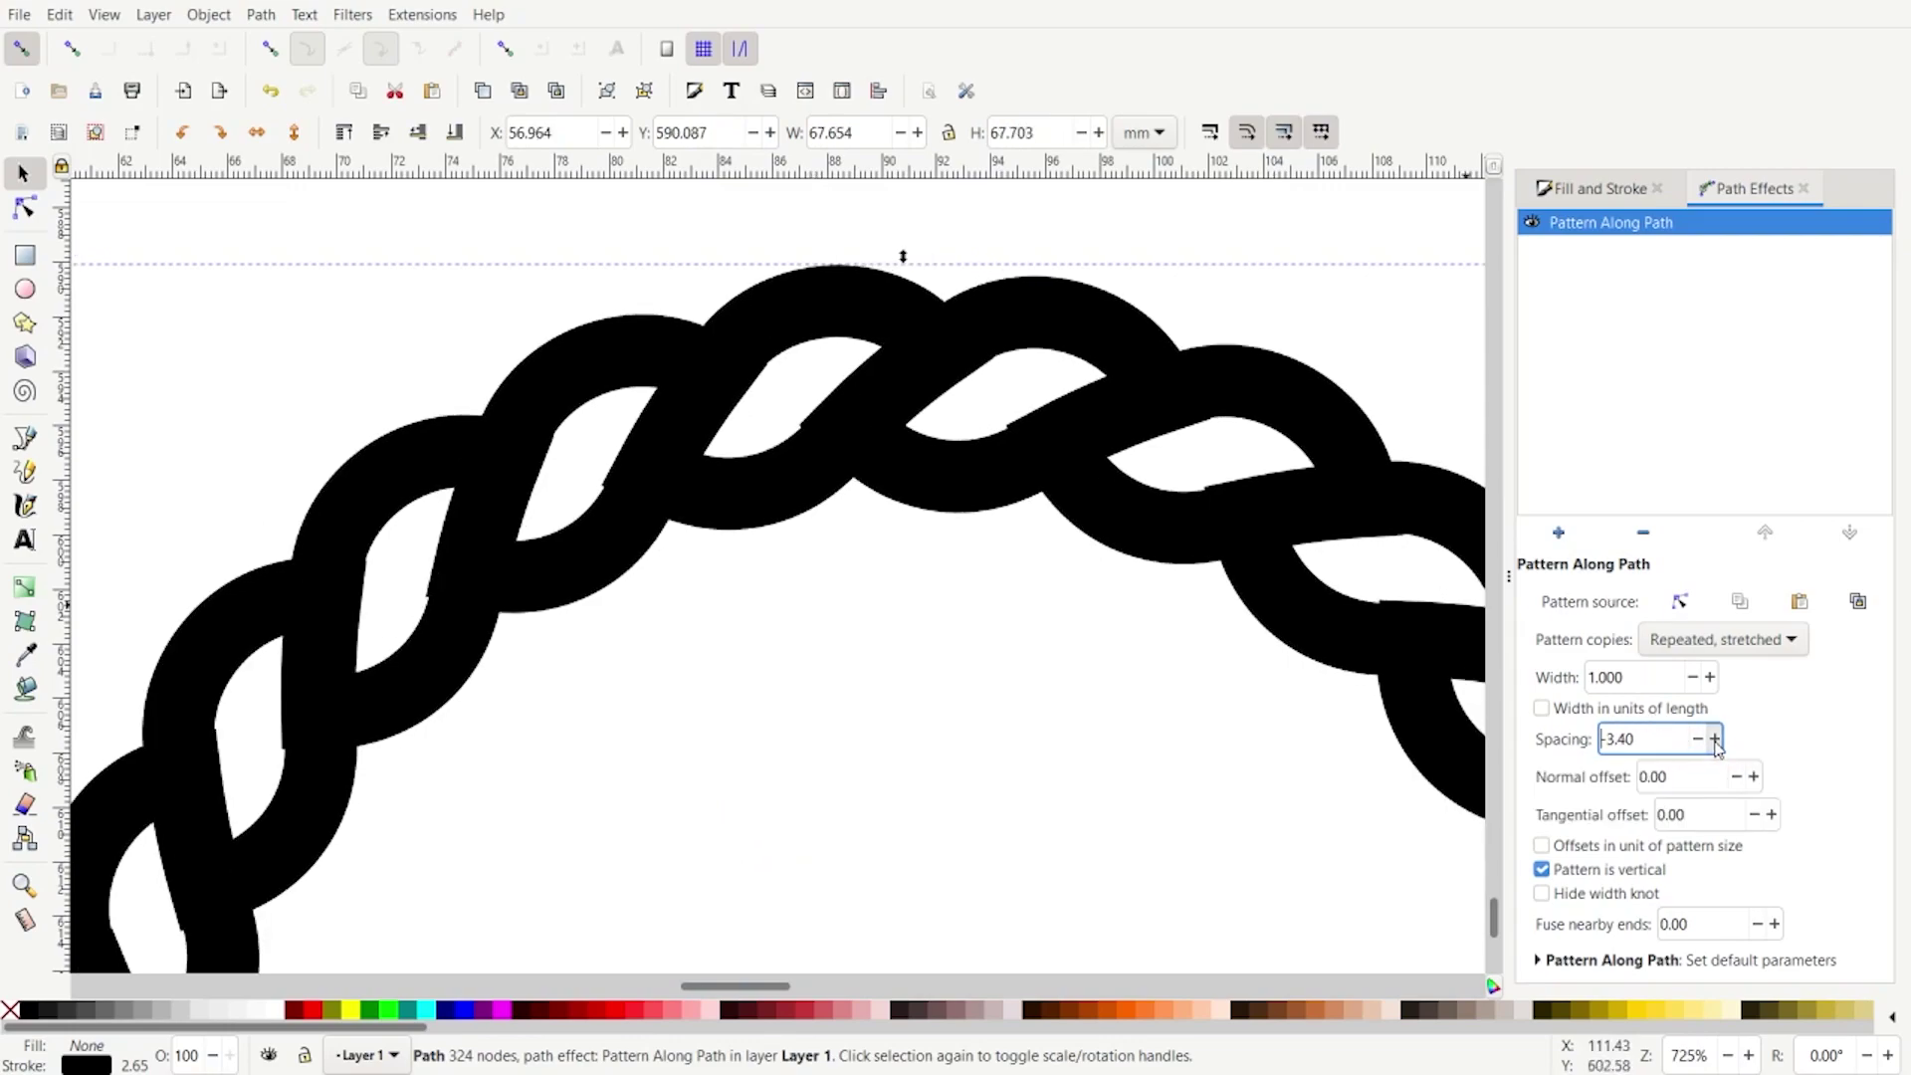
{"action": "left_click", "coordinate": [1713, 740]}
{"action": "left_click", "coordinate": [1713, 739]}
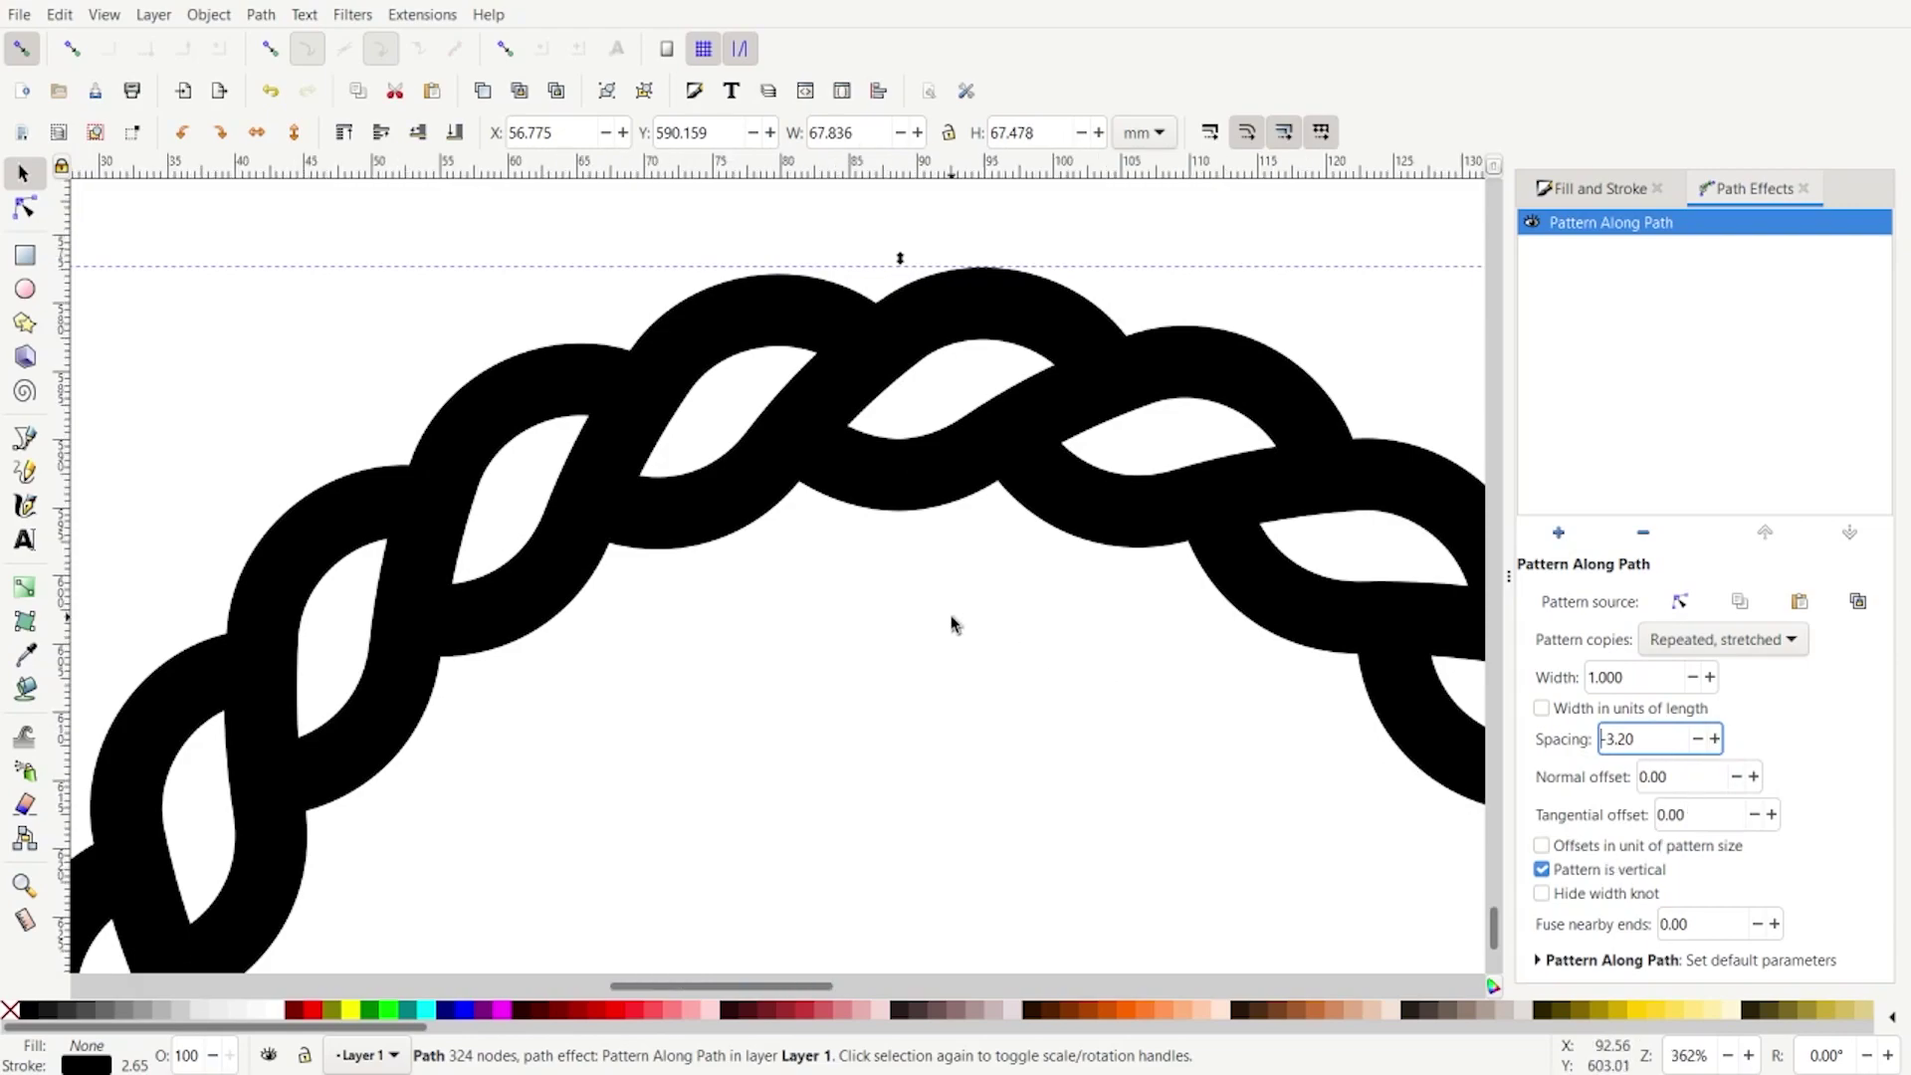
{"action": "scroll", "coordinate": [951, 624], "scroll_direction": "down", "scroll_amount": 2, "text": "ctrl"}
{"action": "scroll", "coordinate": [951, 624], "scroll_direction": "down", "scroll_amount": 2}
{"action": "scroll", "coordinate": [952, 685], "scroll_direction": "down", "scroll_amount": 2, "text": "ctrl"}
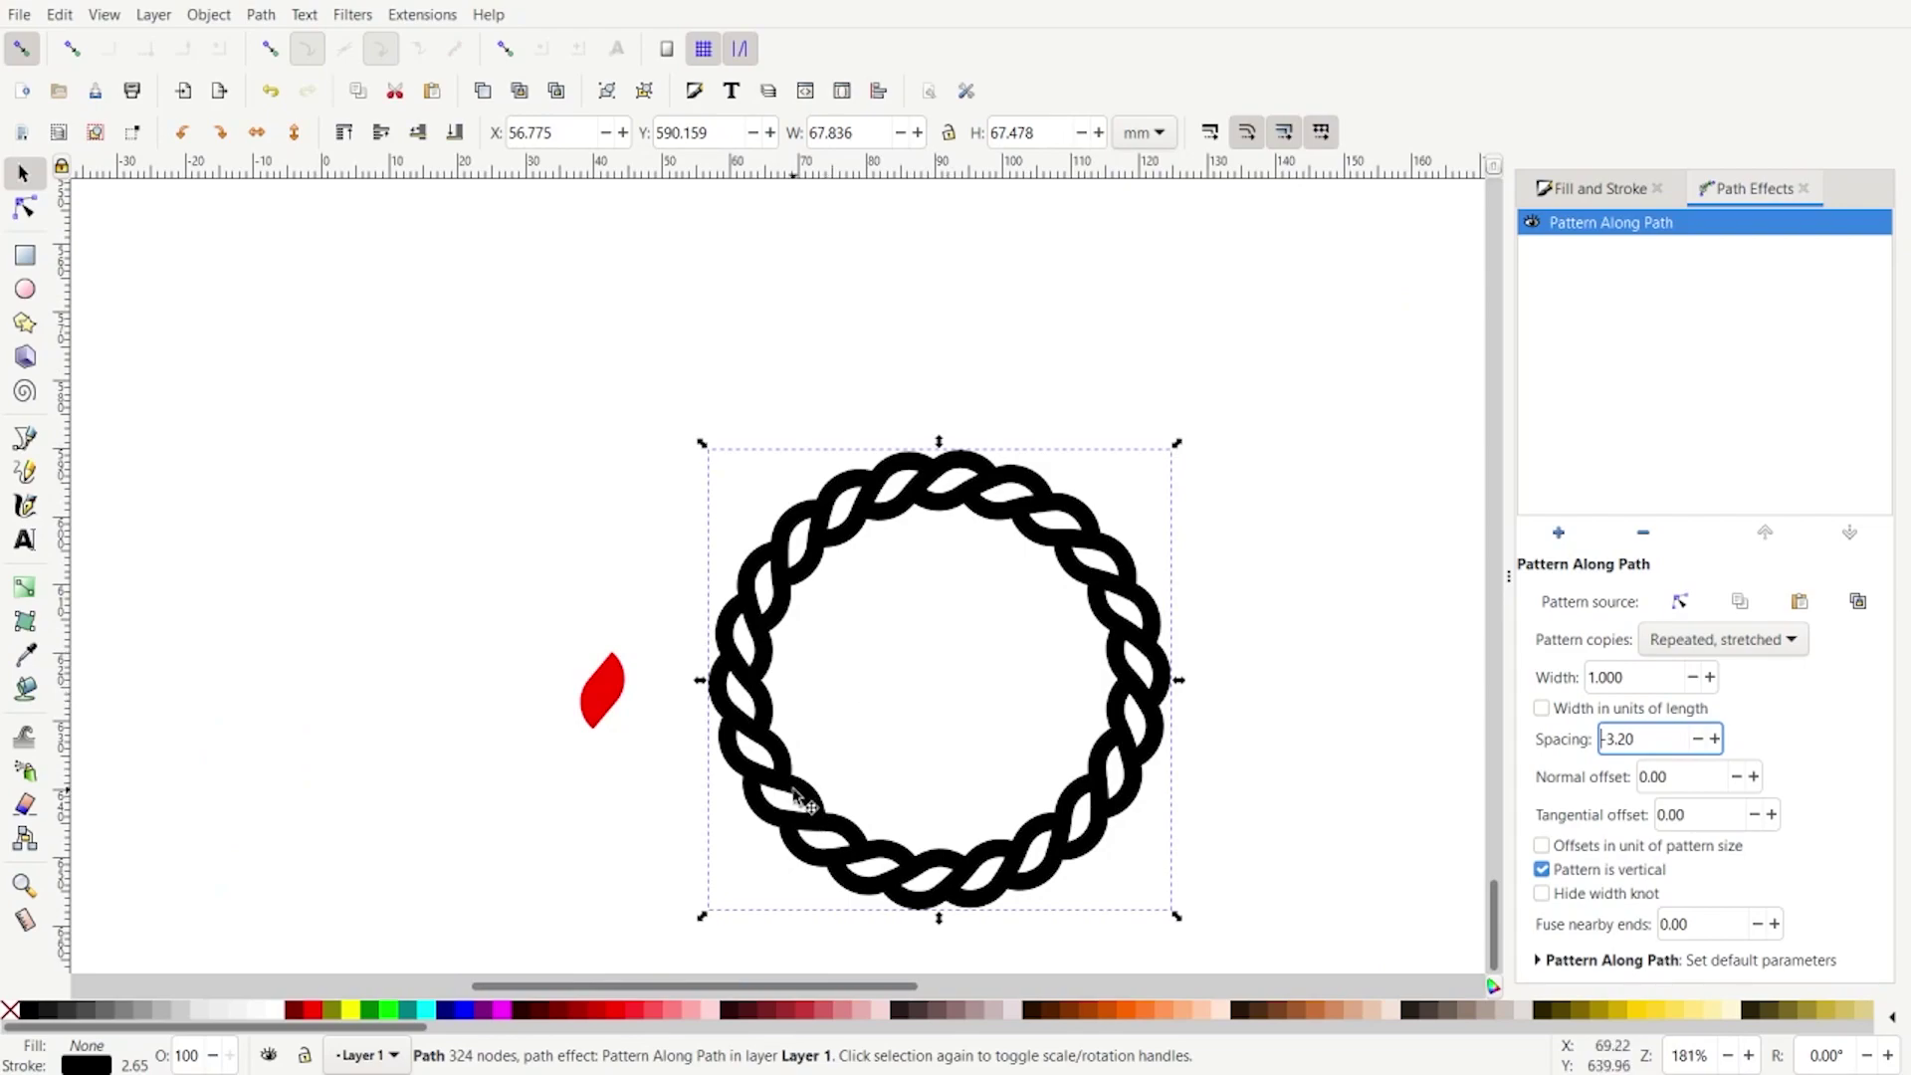
{"action": "scroll", "coordinate": [789, 786], "scroll_direction": "up", "scroll_amount": 2, "text": "ctrl"}
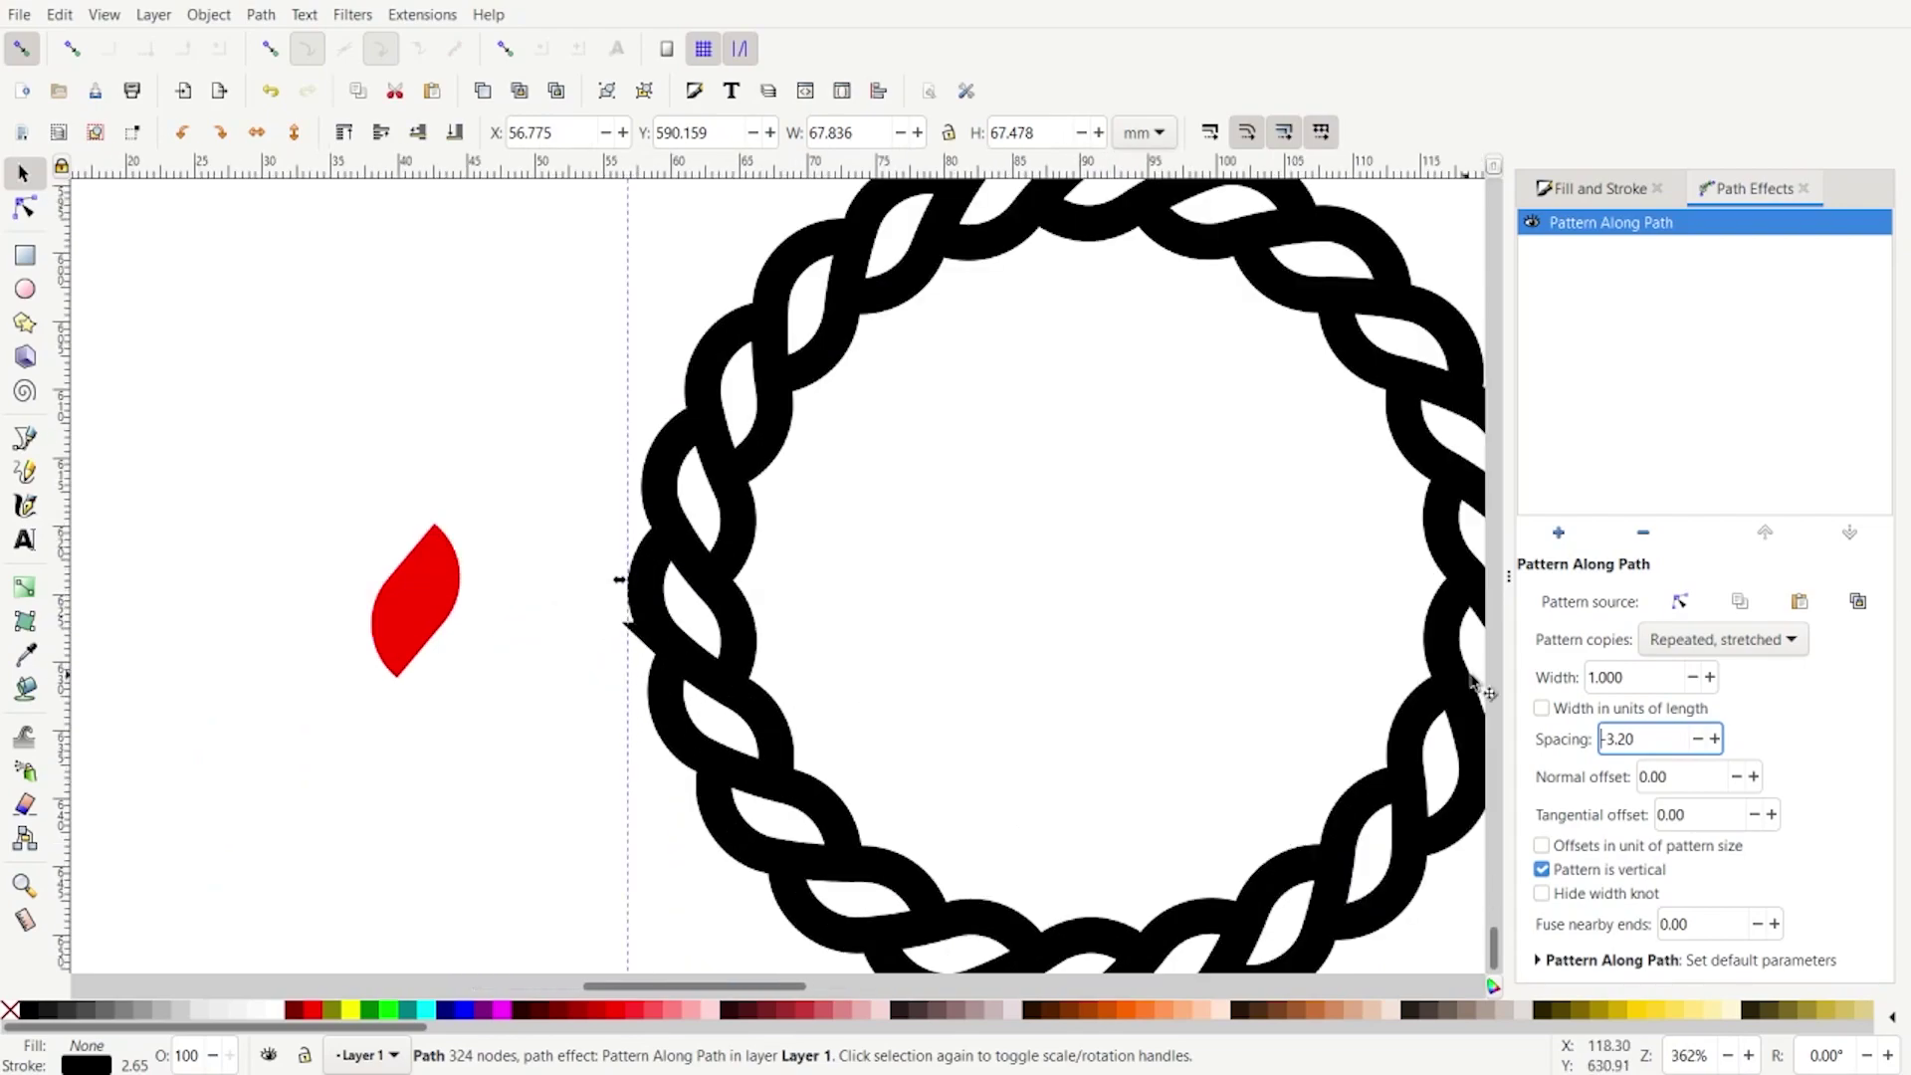
Step: Keep nudging the spacing up until it reads -2.90, then select the red leaf
{"action": "left_click", "coordinate": [1714, 739]}
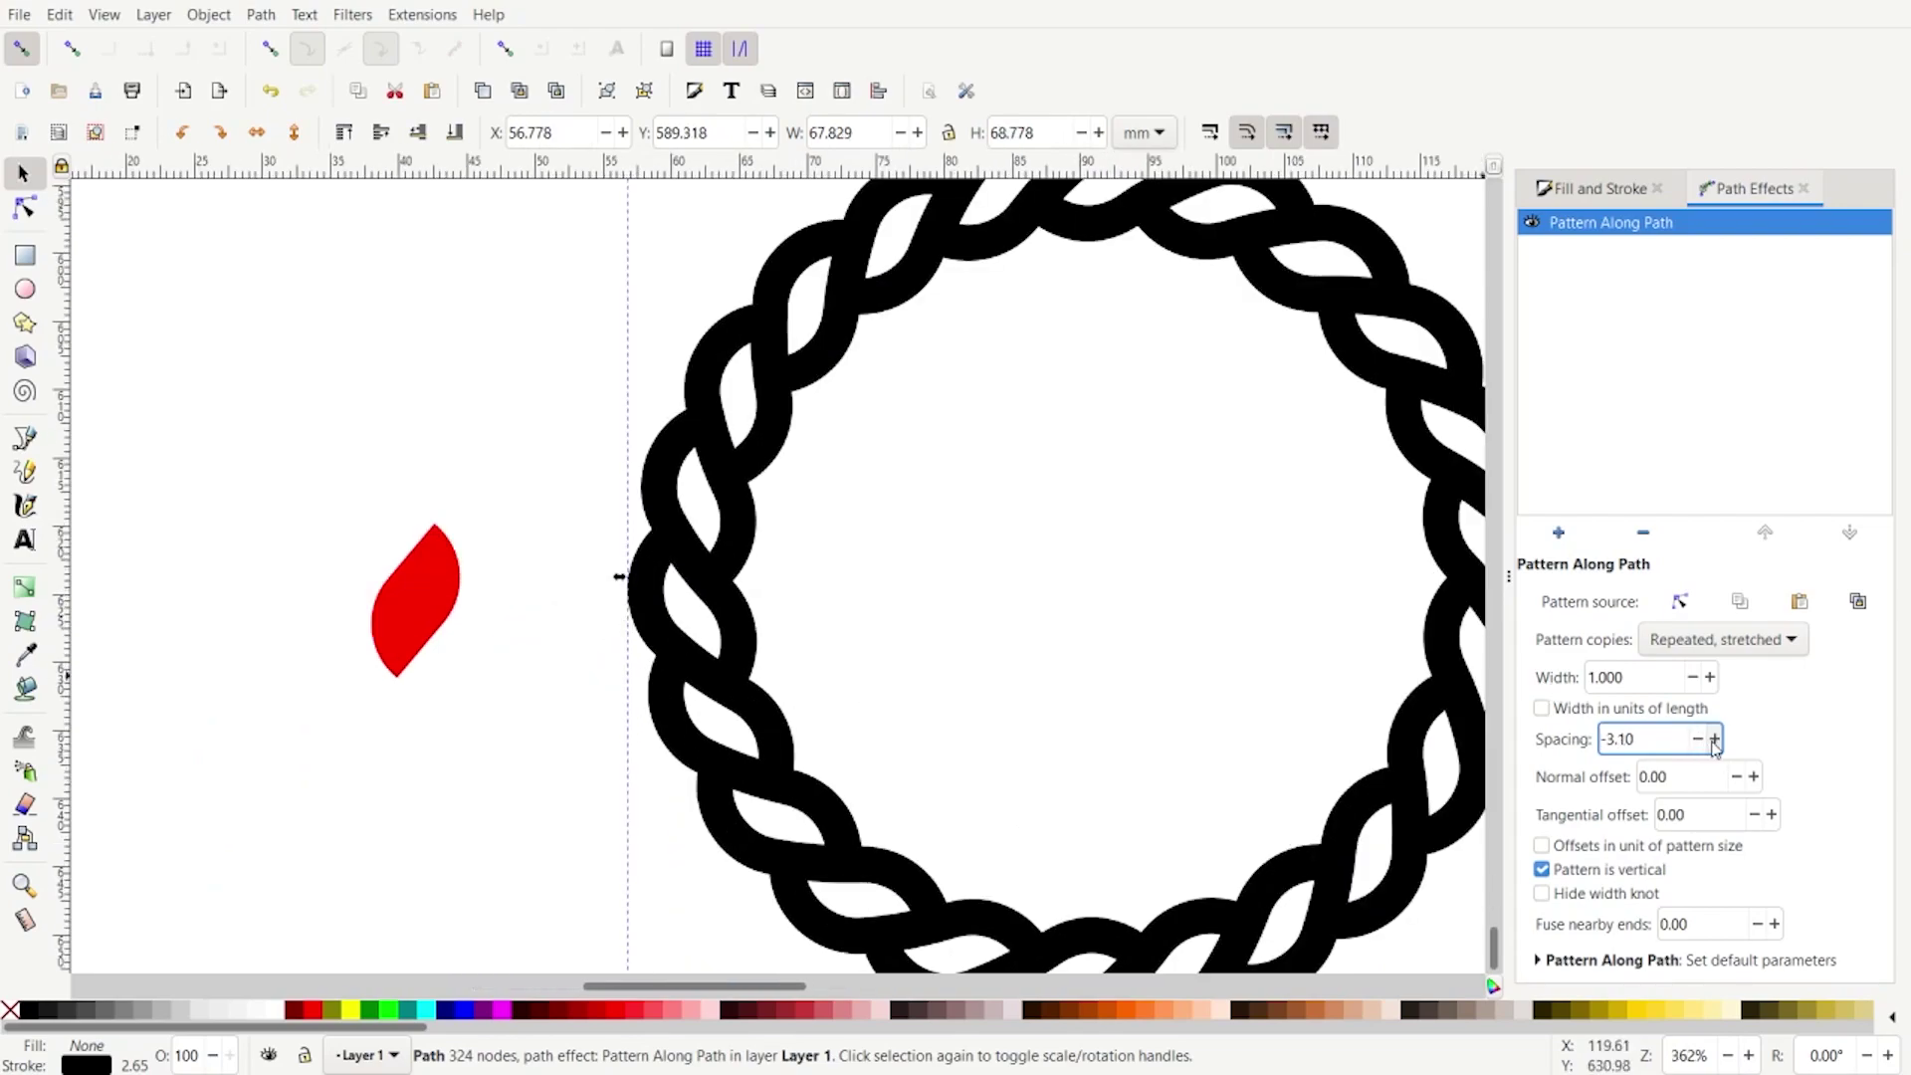
{"action": "scroll", "coordinate": [768, 606], "scroll_direction": "down", "scroll_amount": 2, "text": "ctrl"}
{"action": "scroll", "coordinate": [1035, 637], "scroll_direction": "up", "scroll_amount": 2, "text": "ctrl"}
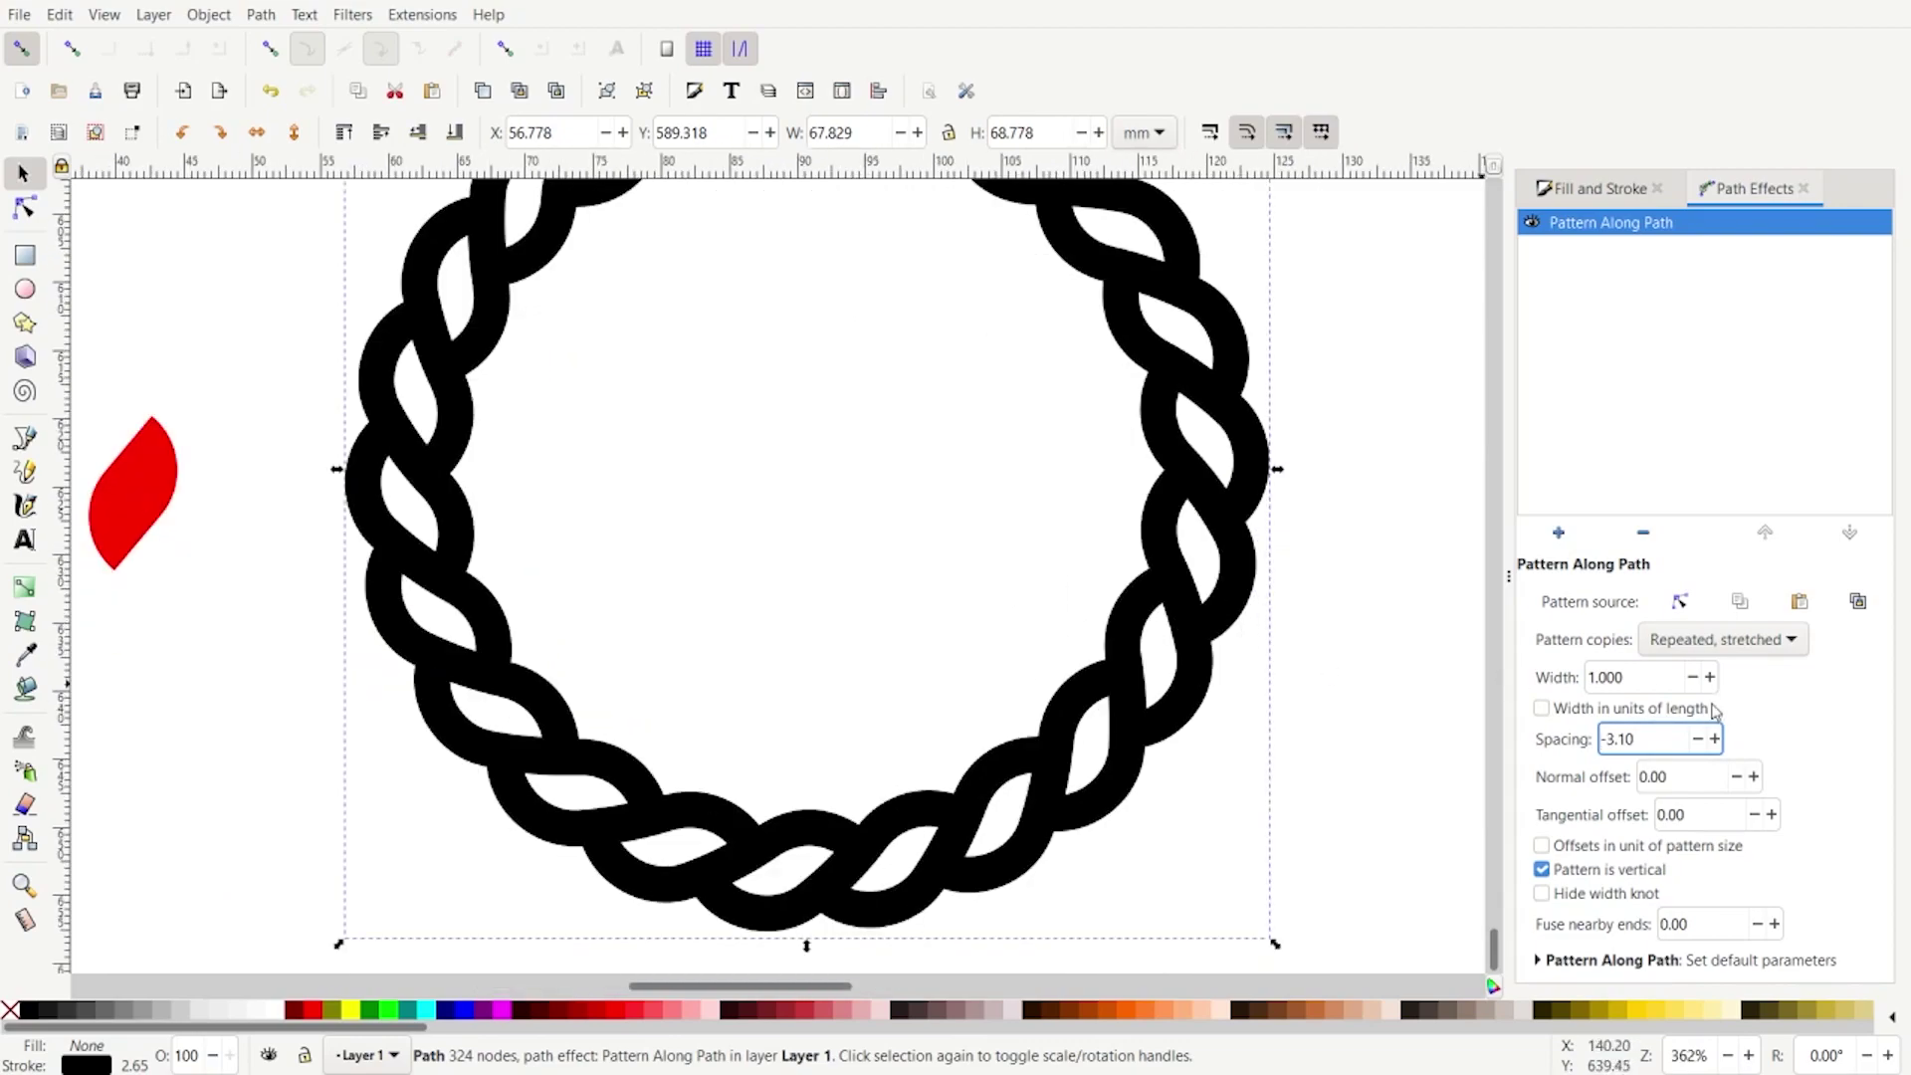
{"action": "left_click", "coordinate": [1713, 739]}
{"action": "left_click", "coordinate": [1713, 740]}
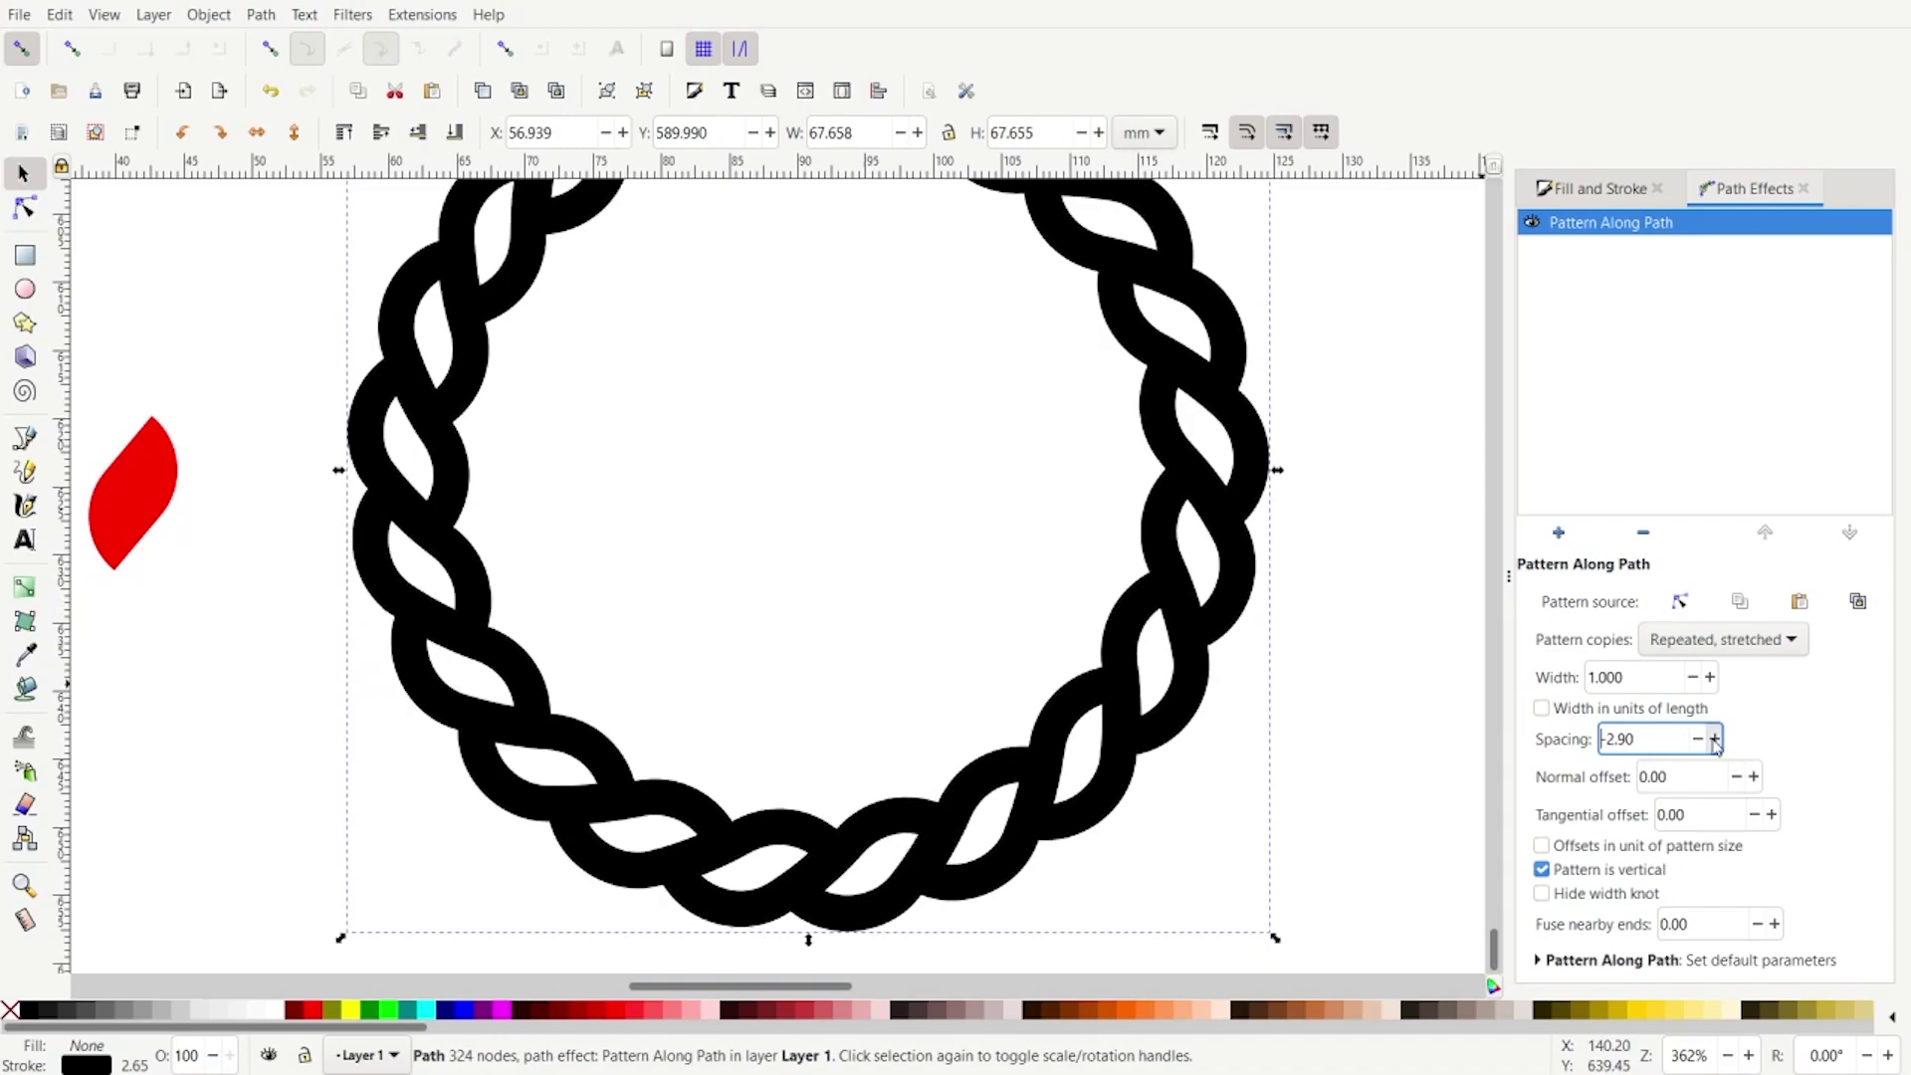
{"action": "scroll", "coordinate": [500, 502], "scroll_direction": "up", "scroll_amount": 4}
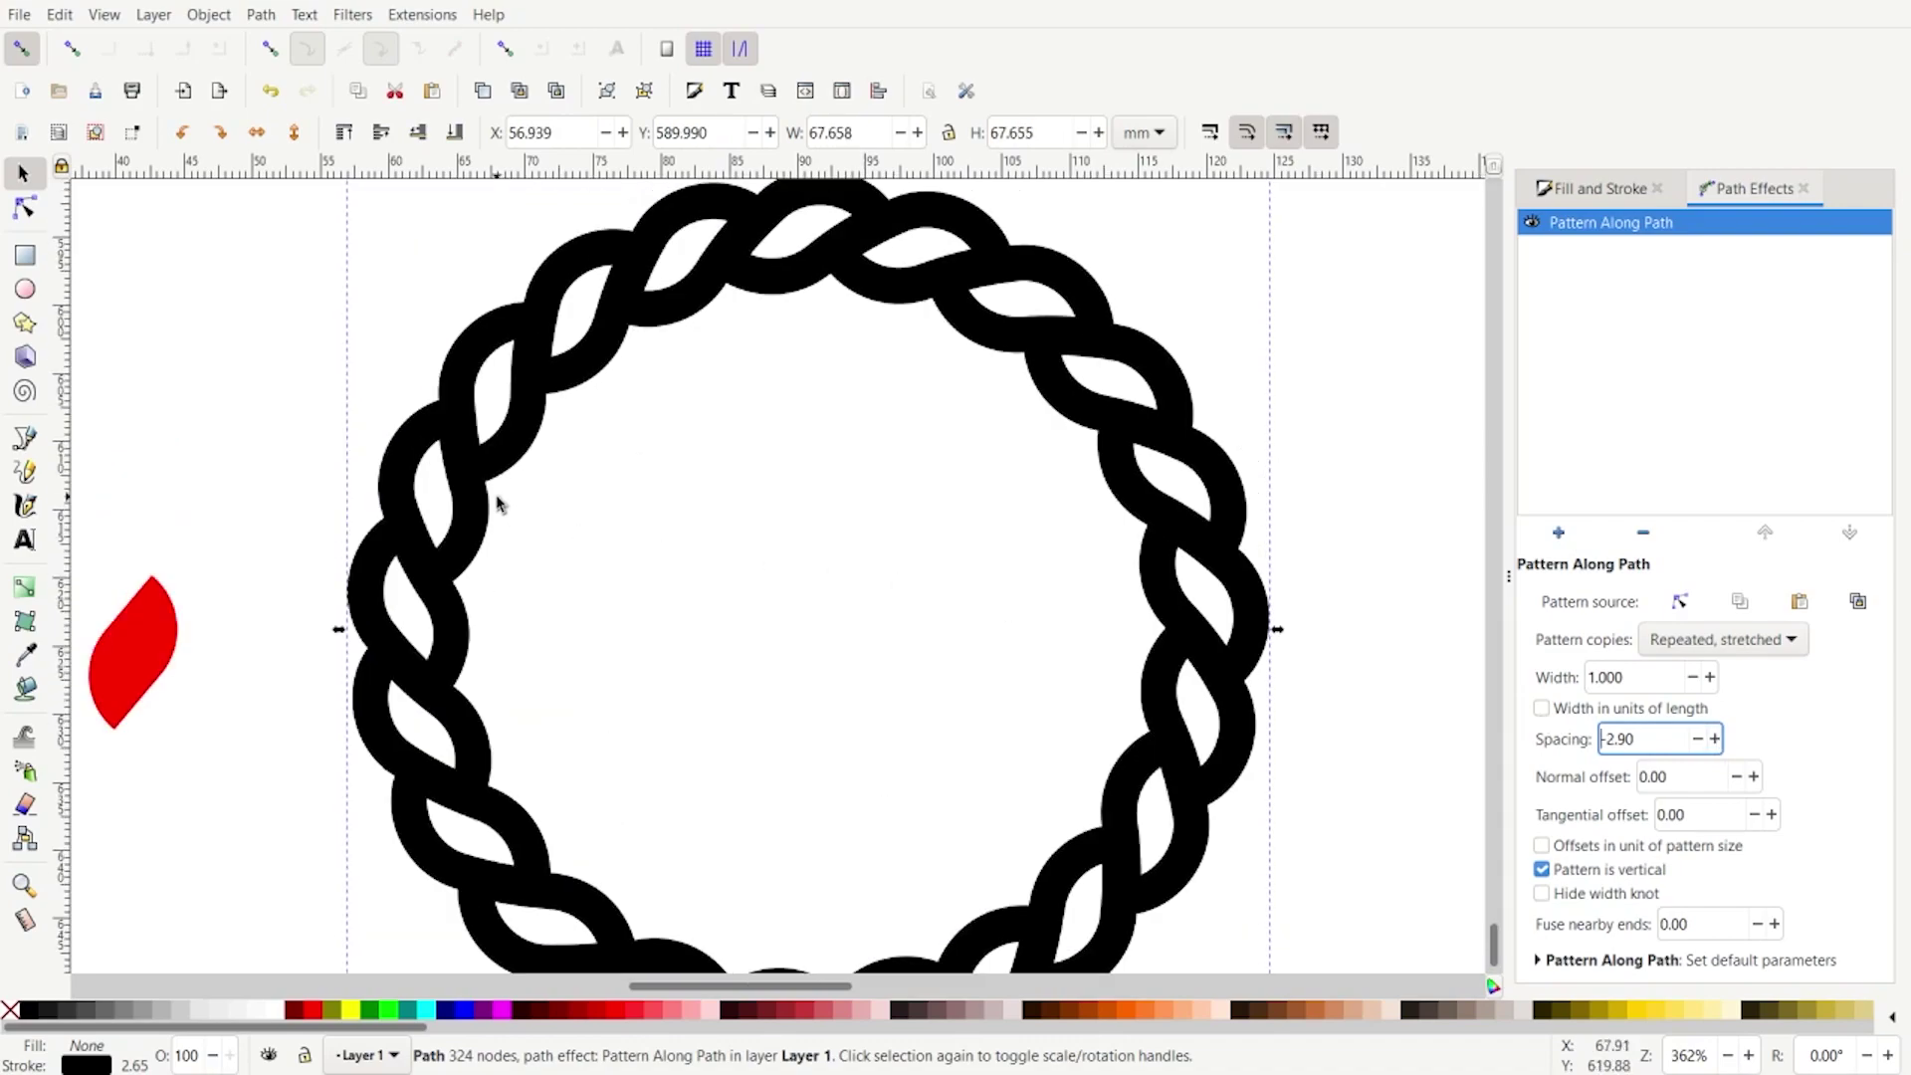
{"action": "scroll", "coordinate": [502, 503], "scroll_direction": "down", "scroll_amount": 2}
{"action": "left_click", "coordinate": [329, 582]}
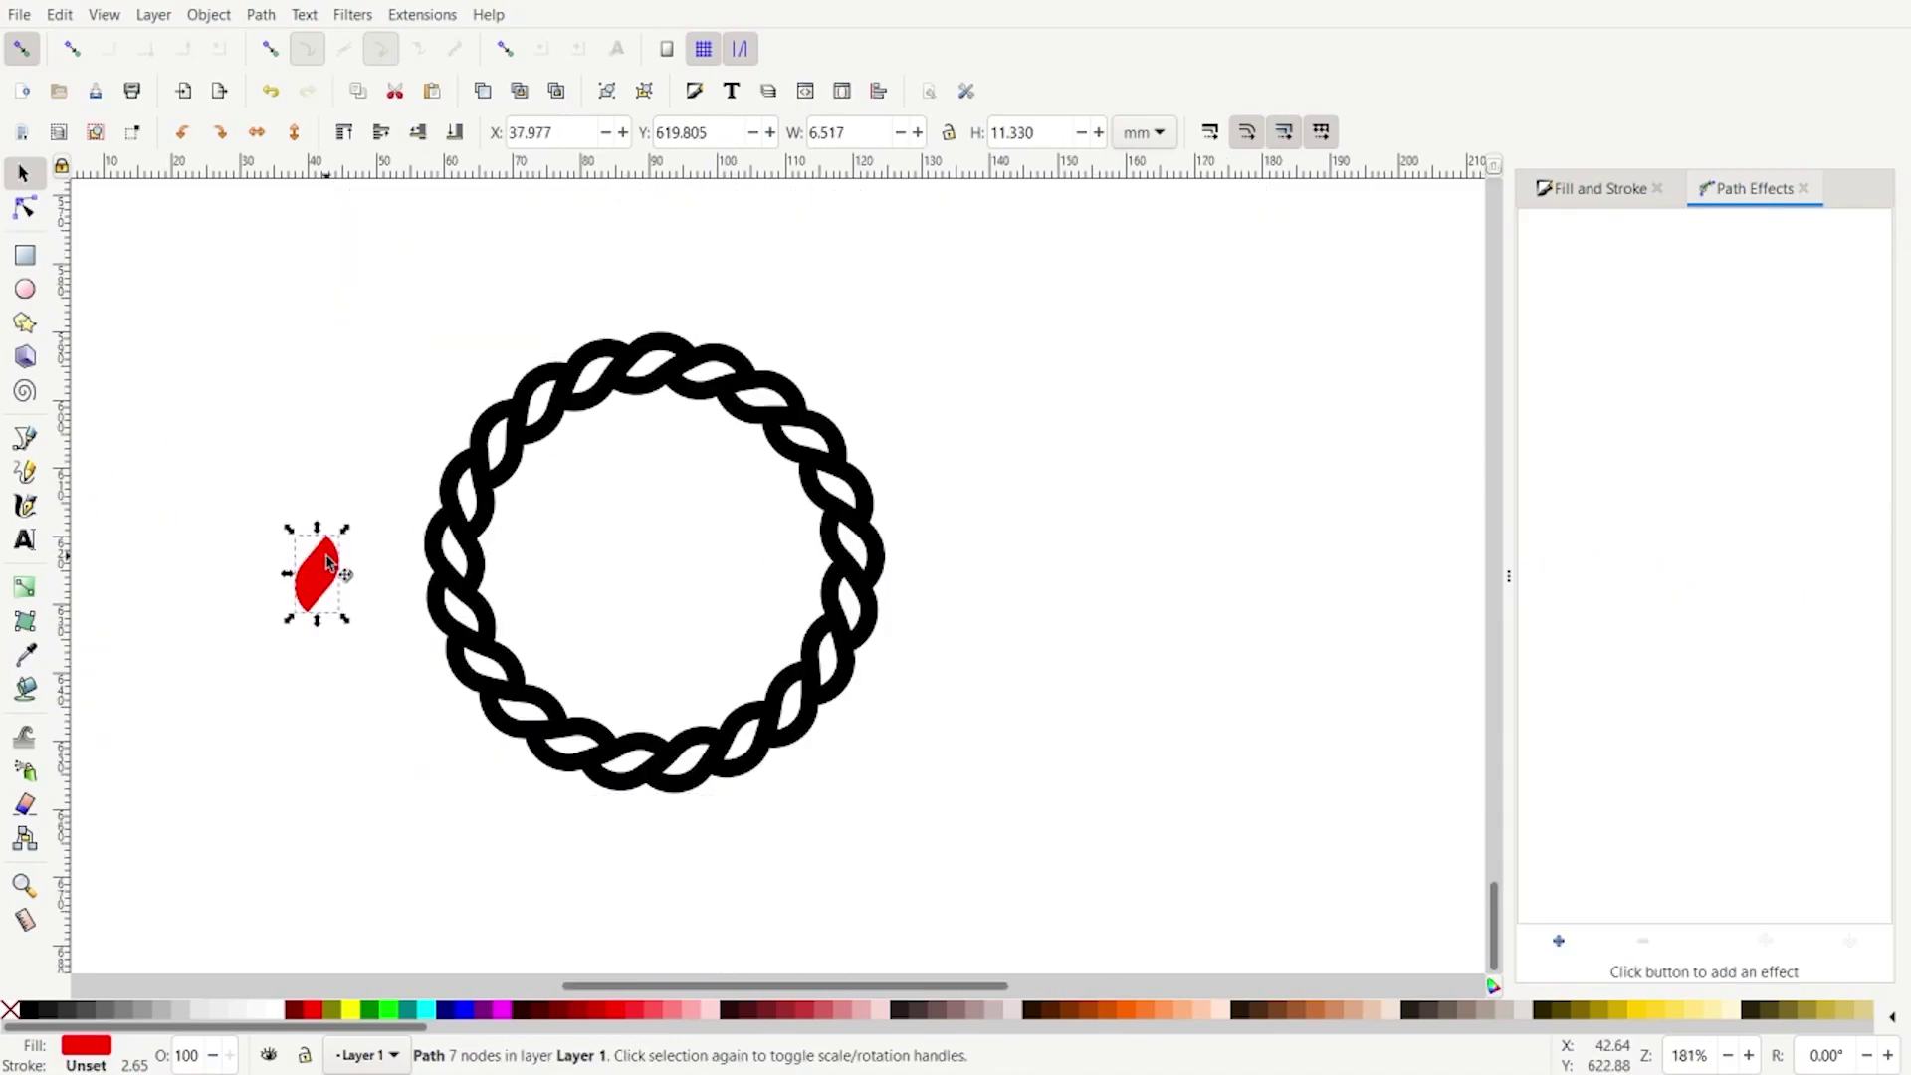
Step: Rotate the red leaf source a few degrees to change the rope's twist
{"action": "left_click", "coordinate": [329, 562]}
{"action": "left_click_drag", "start_coordinate": [346, 528], "coordinate": [347, 538]}
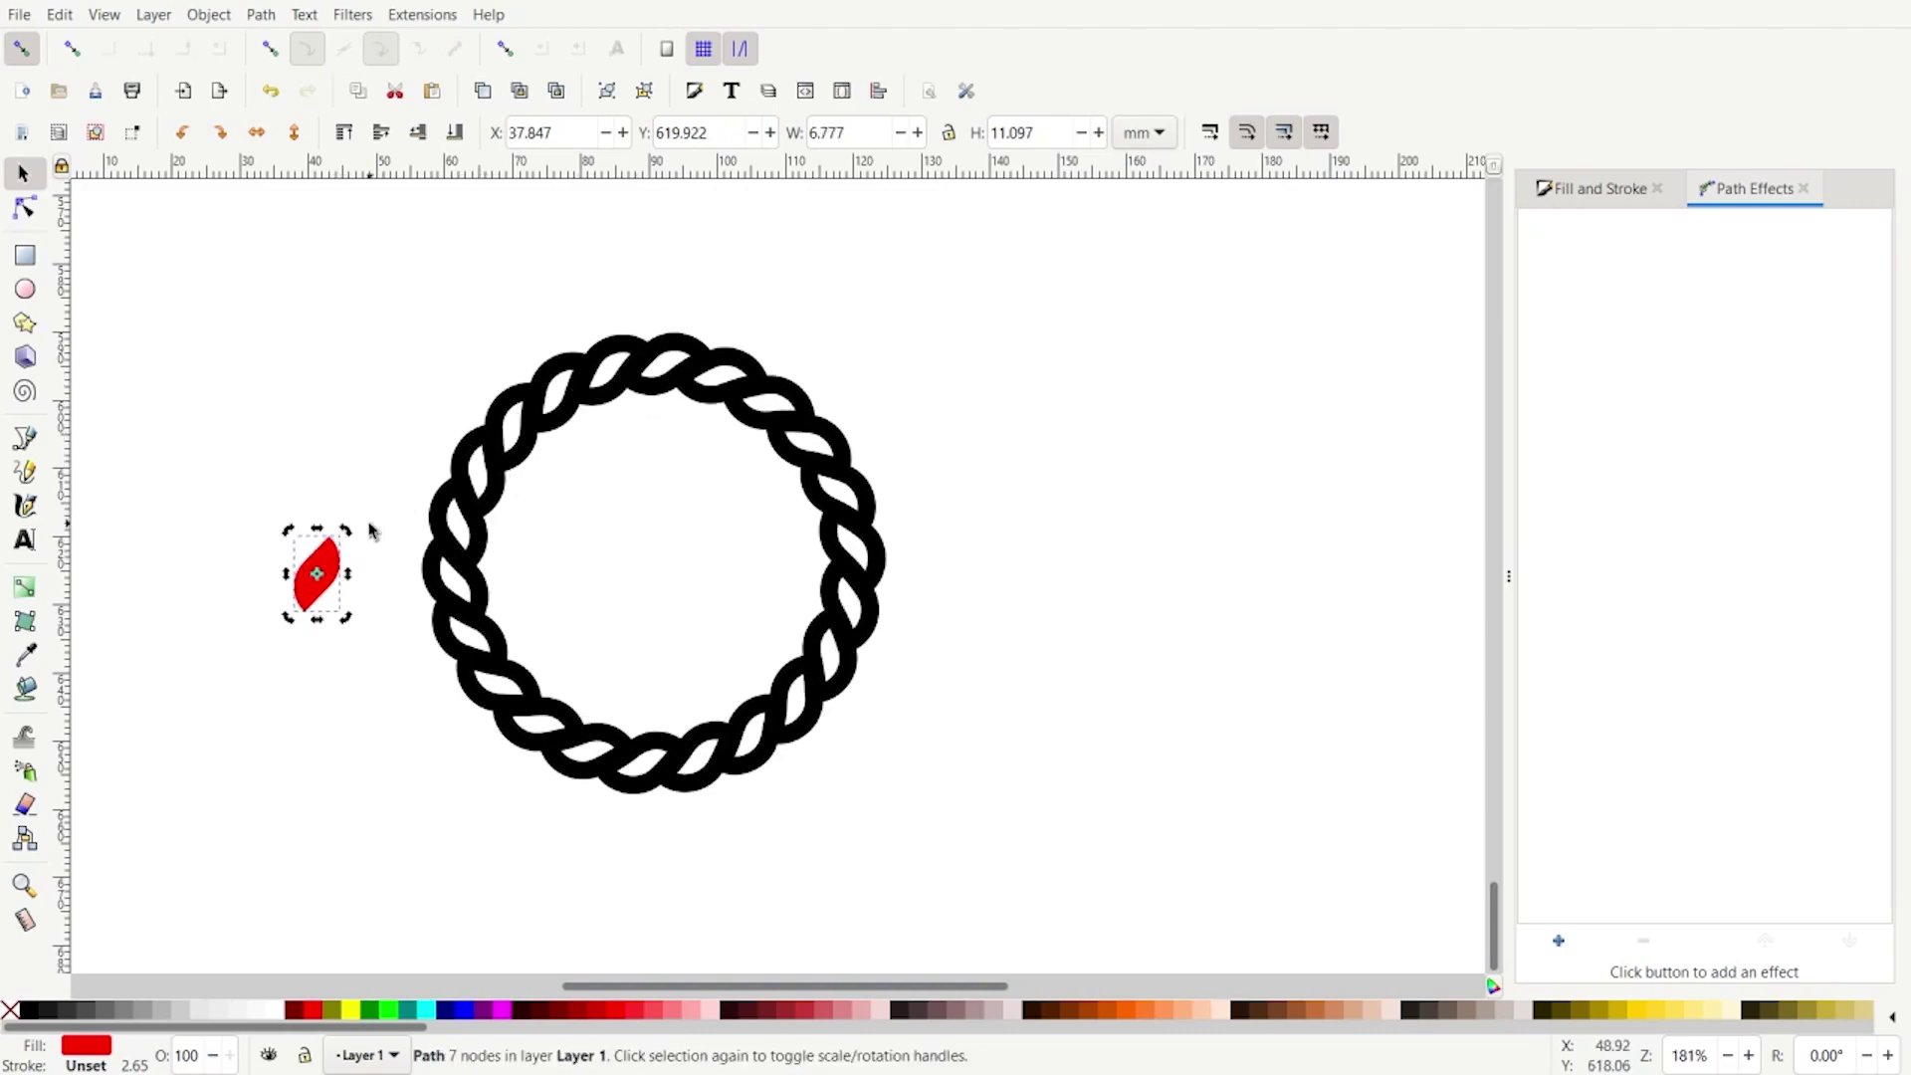
{"action": "left_click_drag", "start_coordinate": [349, 540], "coordinate": [352, 542]}
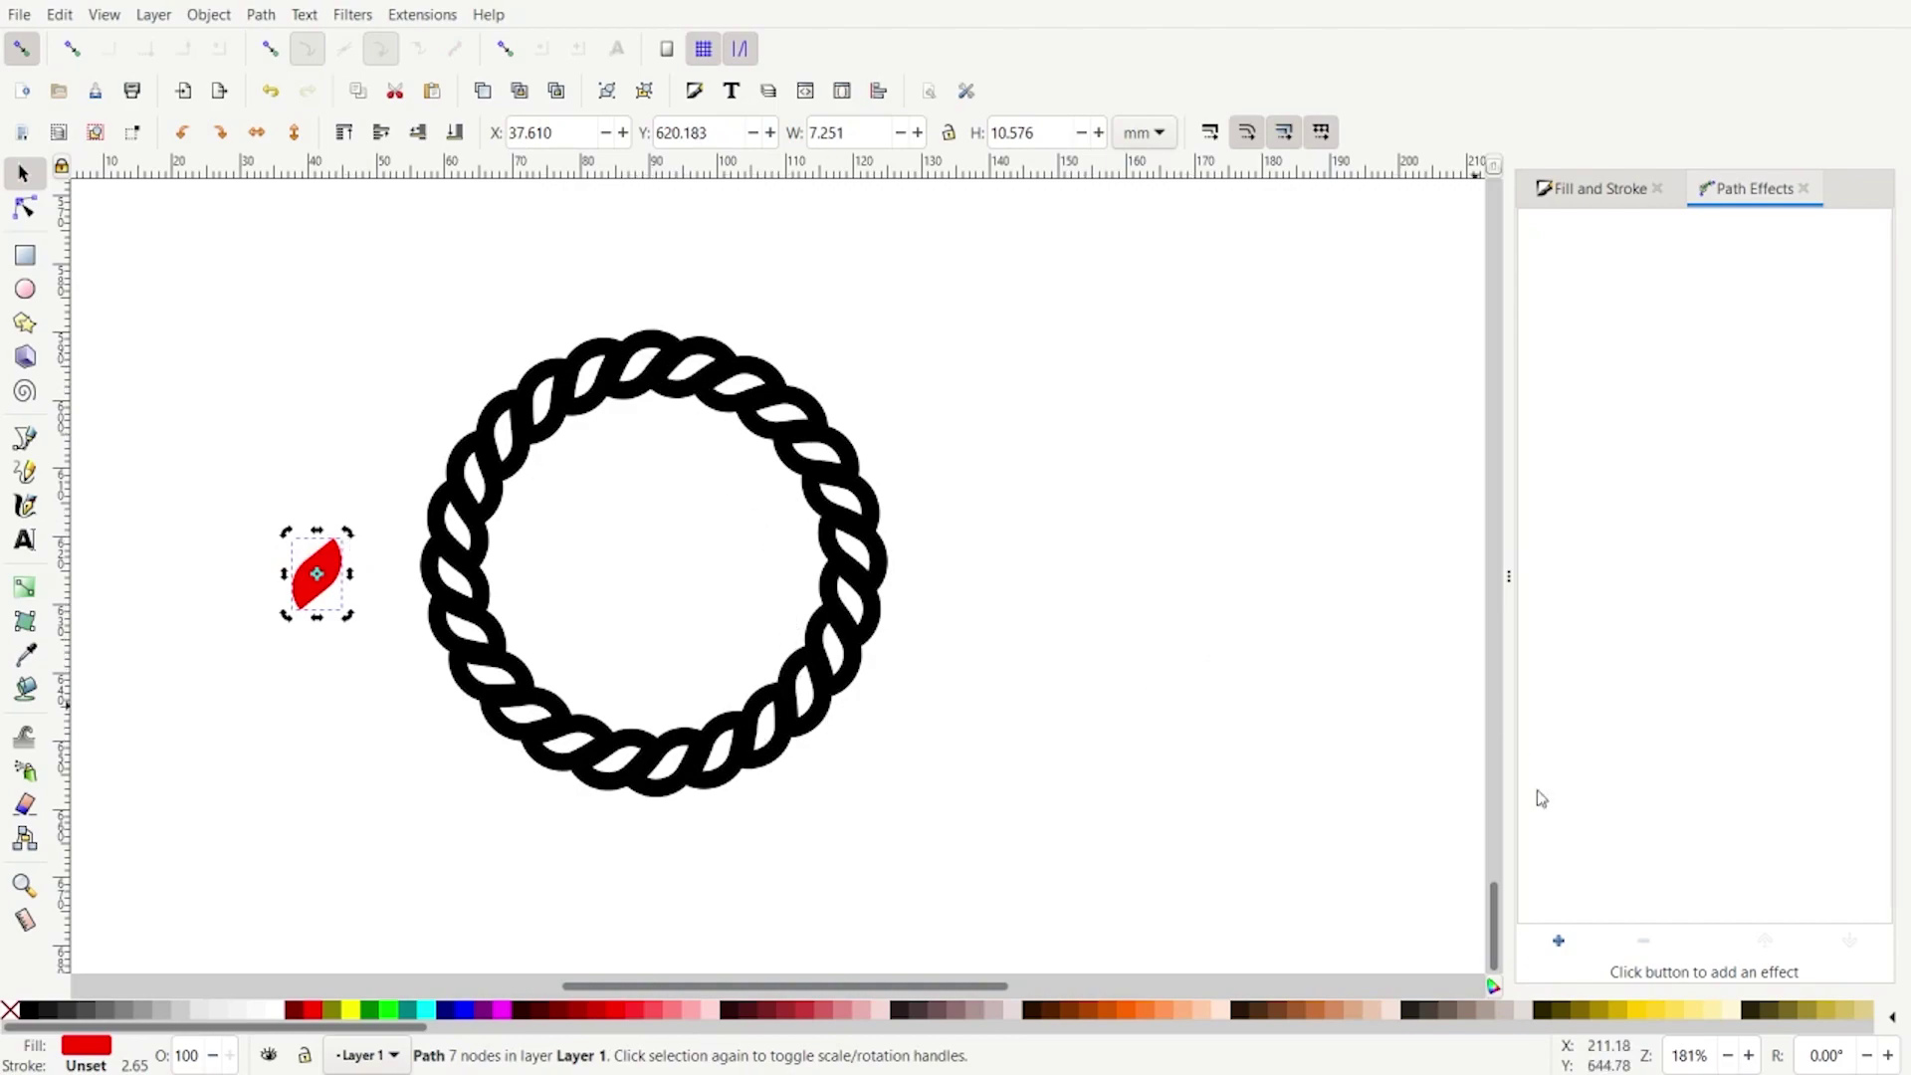
Step: Select the rope ring with the Node tool and trial a narrower pattern width, then undo it
{"action": "left_click", "coordinate": [862, 595]}
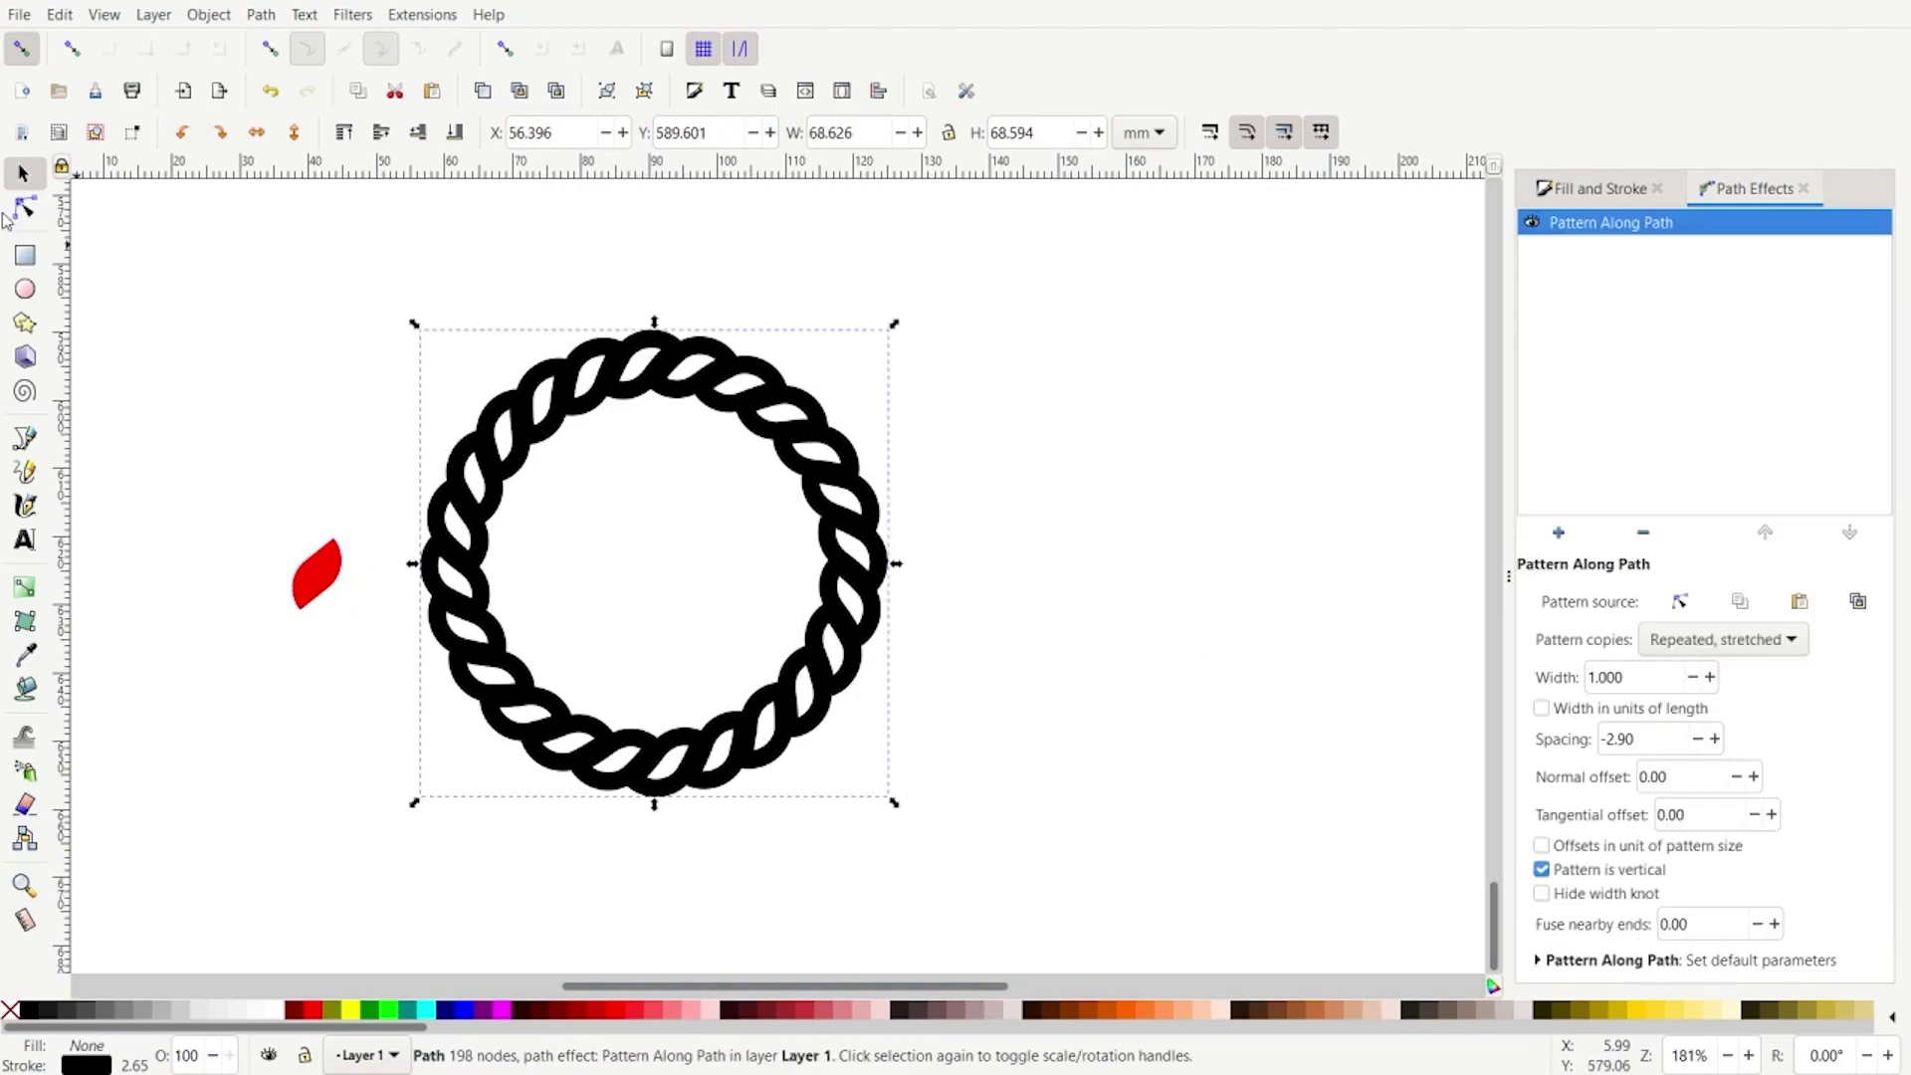
{"action": "left_click", "coordinate": [25, 209]}
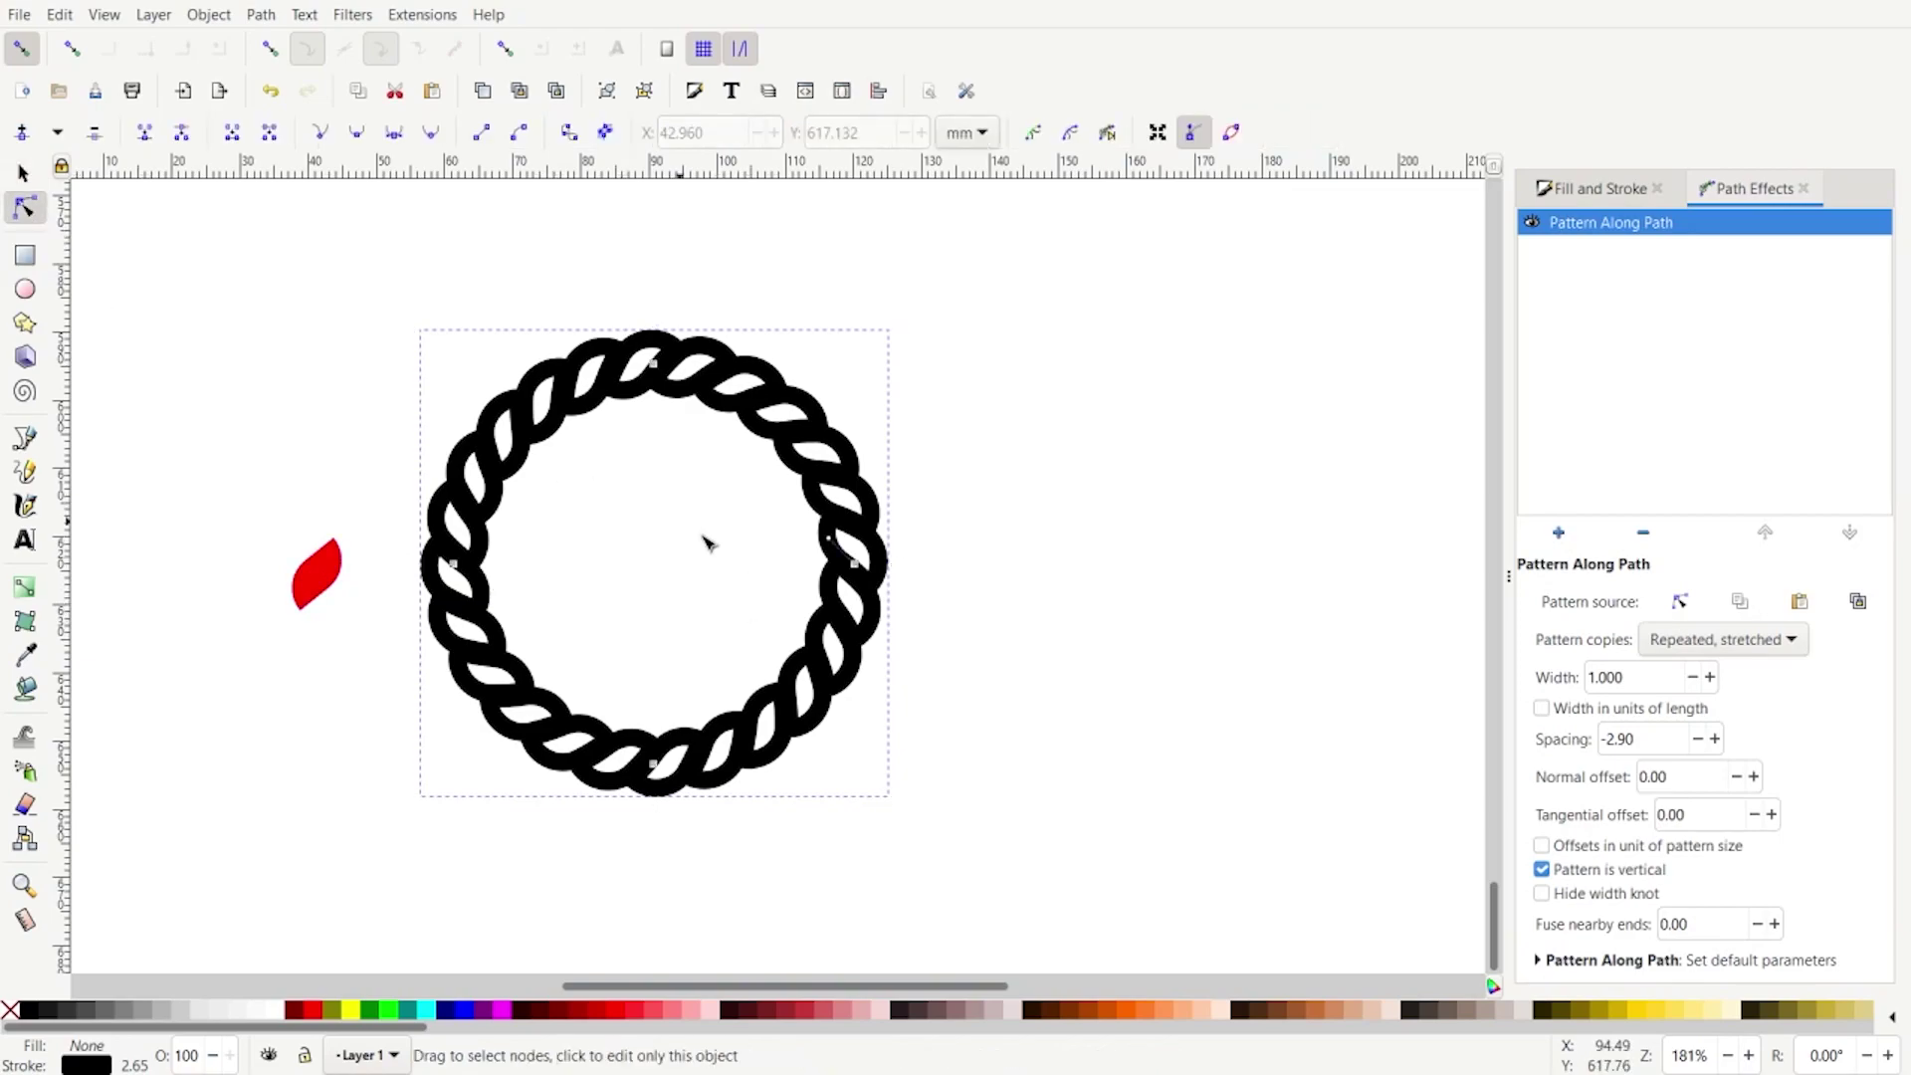
{"action": "scroll", "coordinate": [739, 564], "scroll_direction": "up", "scroll_amount": 4, "text": "ctrl"}
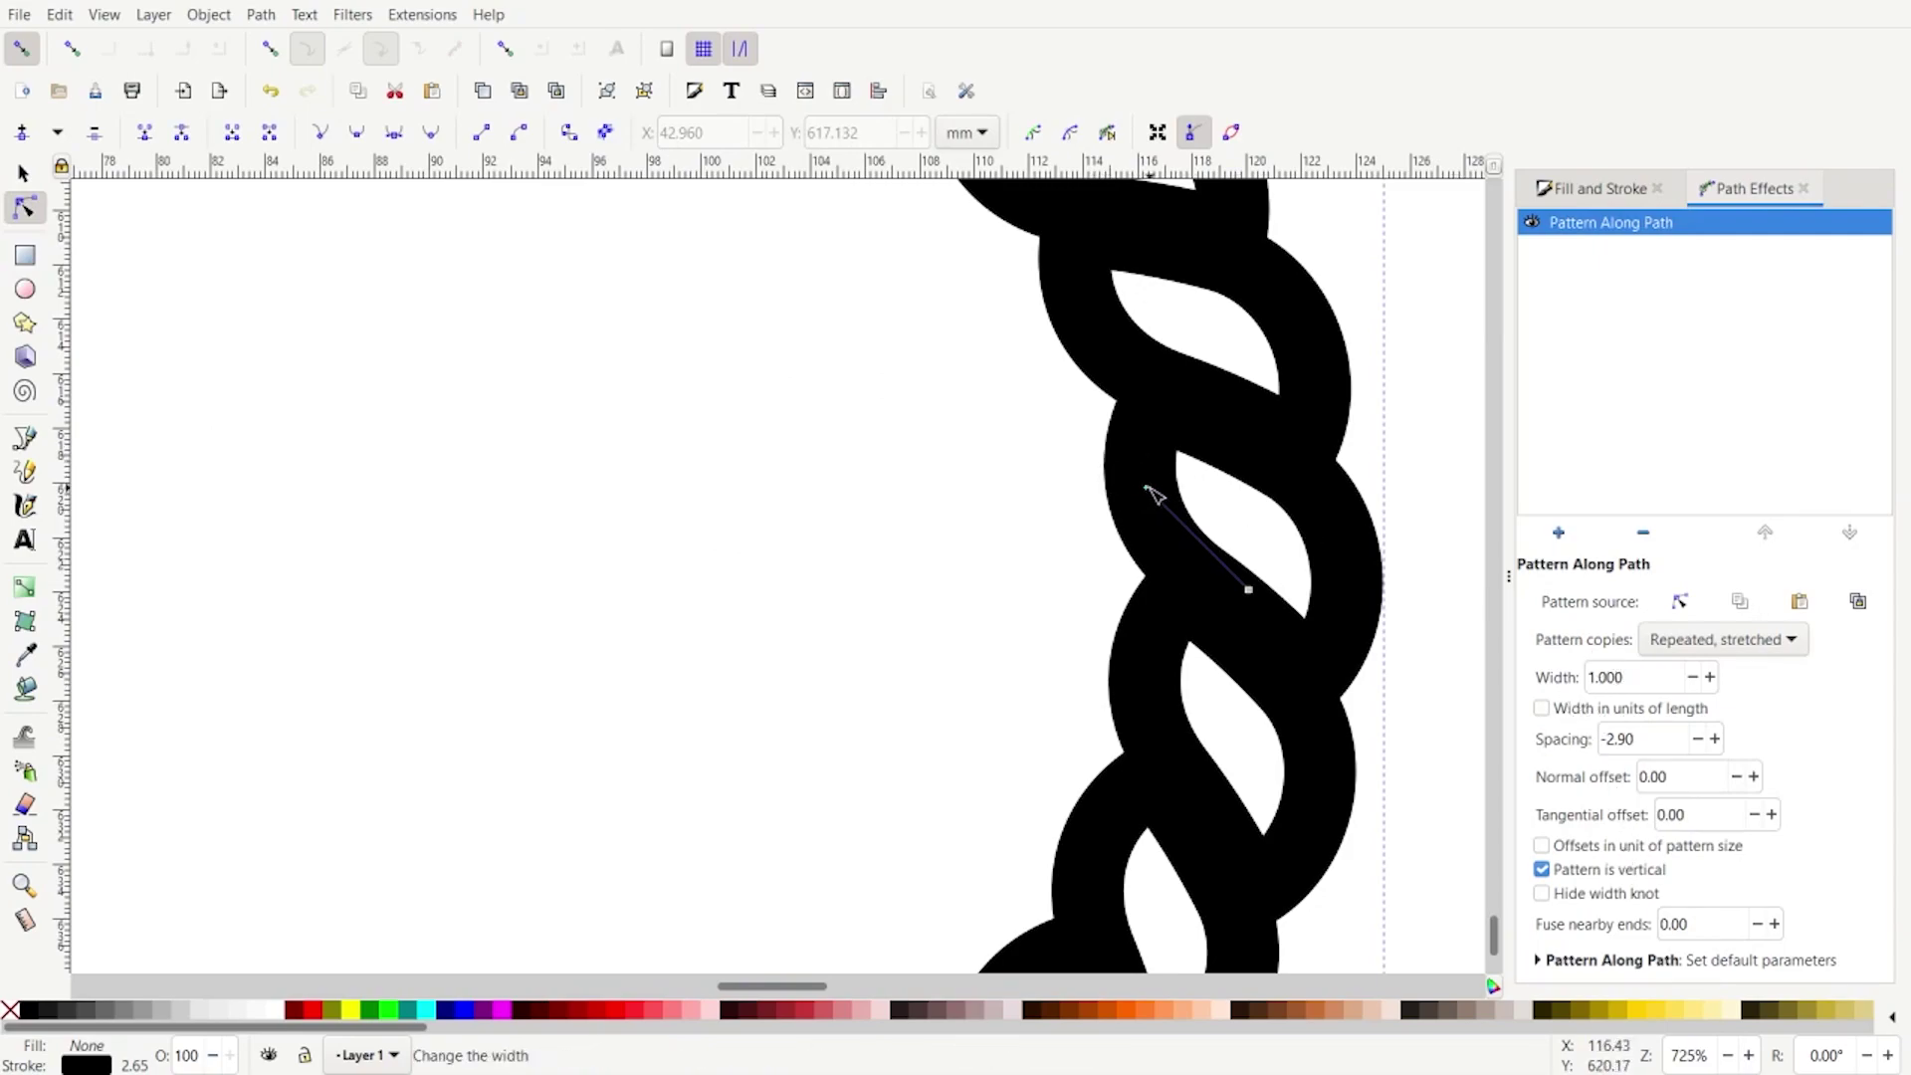
{"action": "left_click_drag", "start_coordinate": [1145, 488], "coordinate": [1168, 502]}
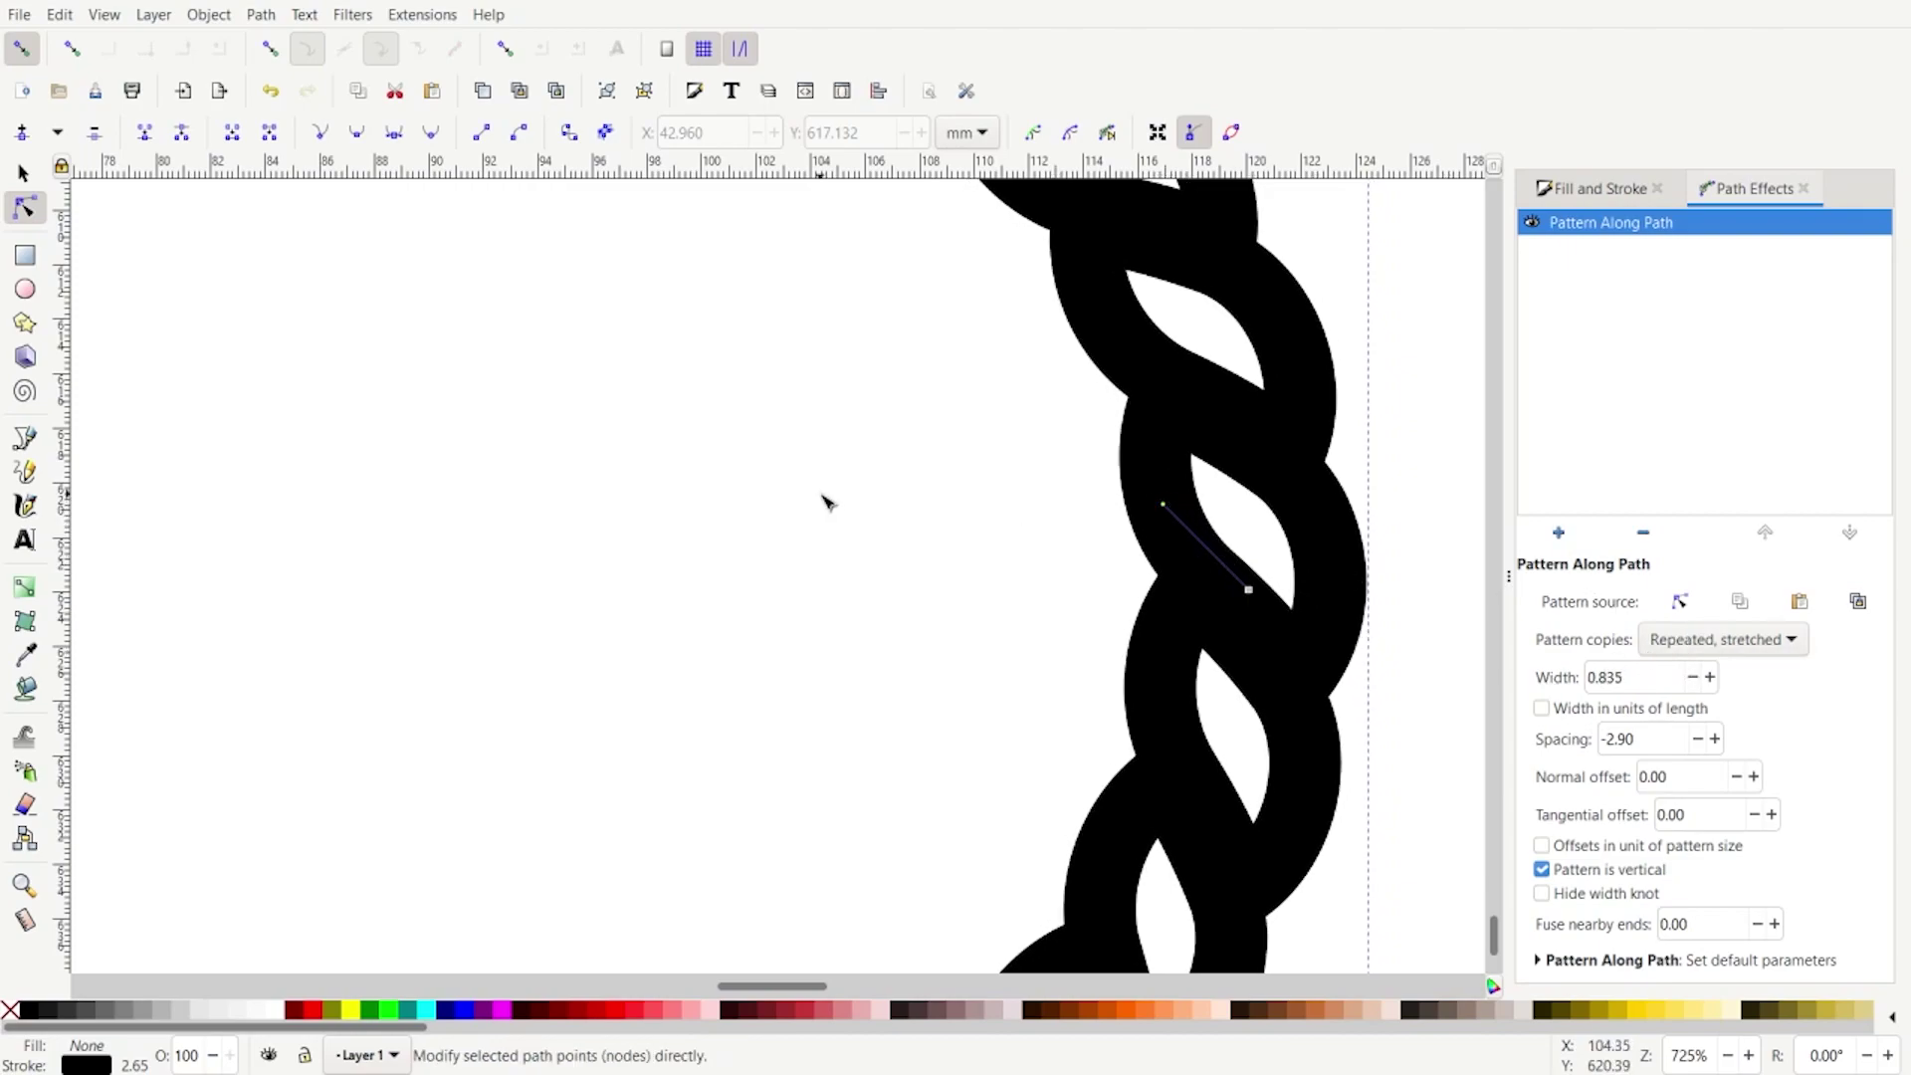
{"action": "key", "text": "ctrl+z"}
{"action": "scroll", "coordinate": [786, 502], "scroll_direction": "down", "scroll_amount": 6}
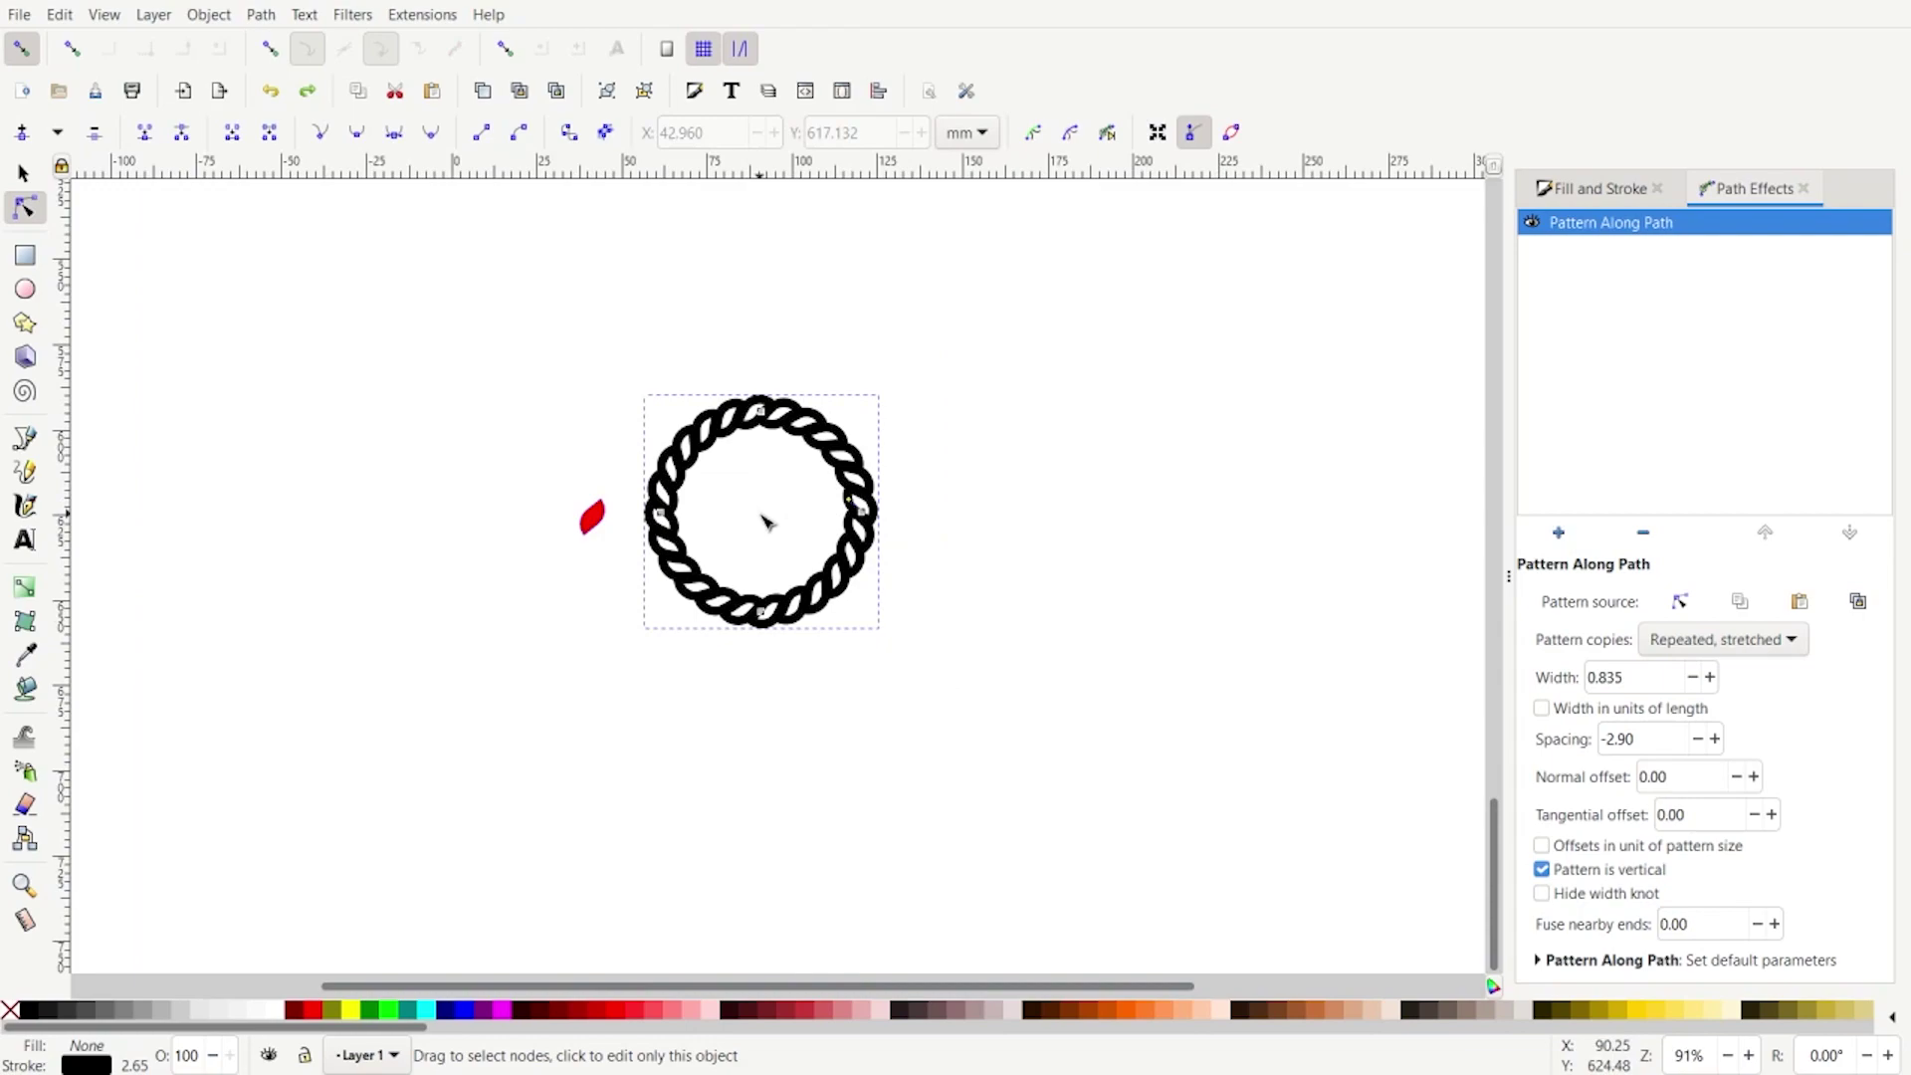
{"action": "scroll", "coordinate": [774, 516], "scroll_direction": "up", "scroll_amount": 2}
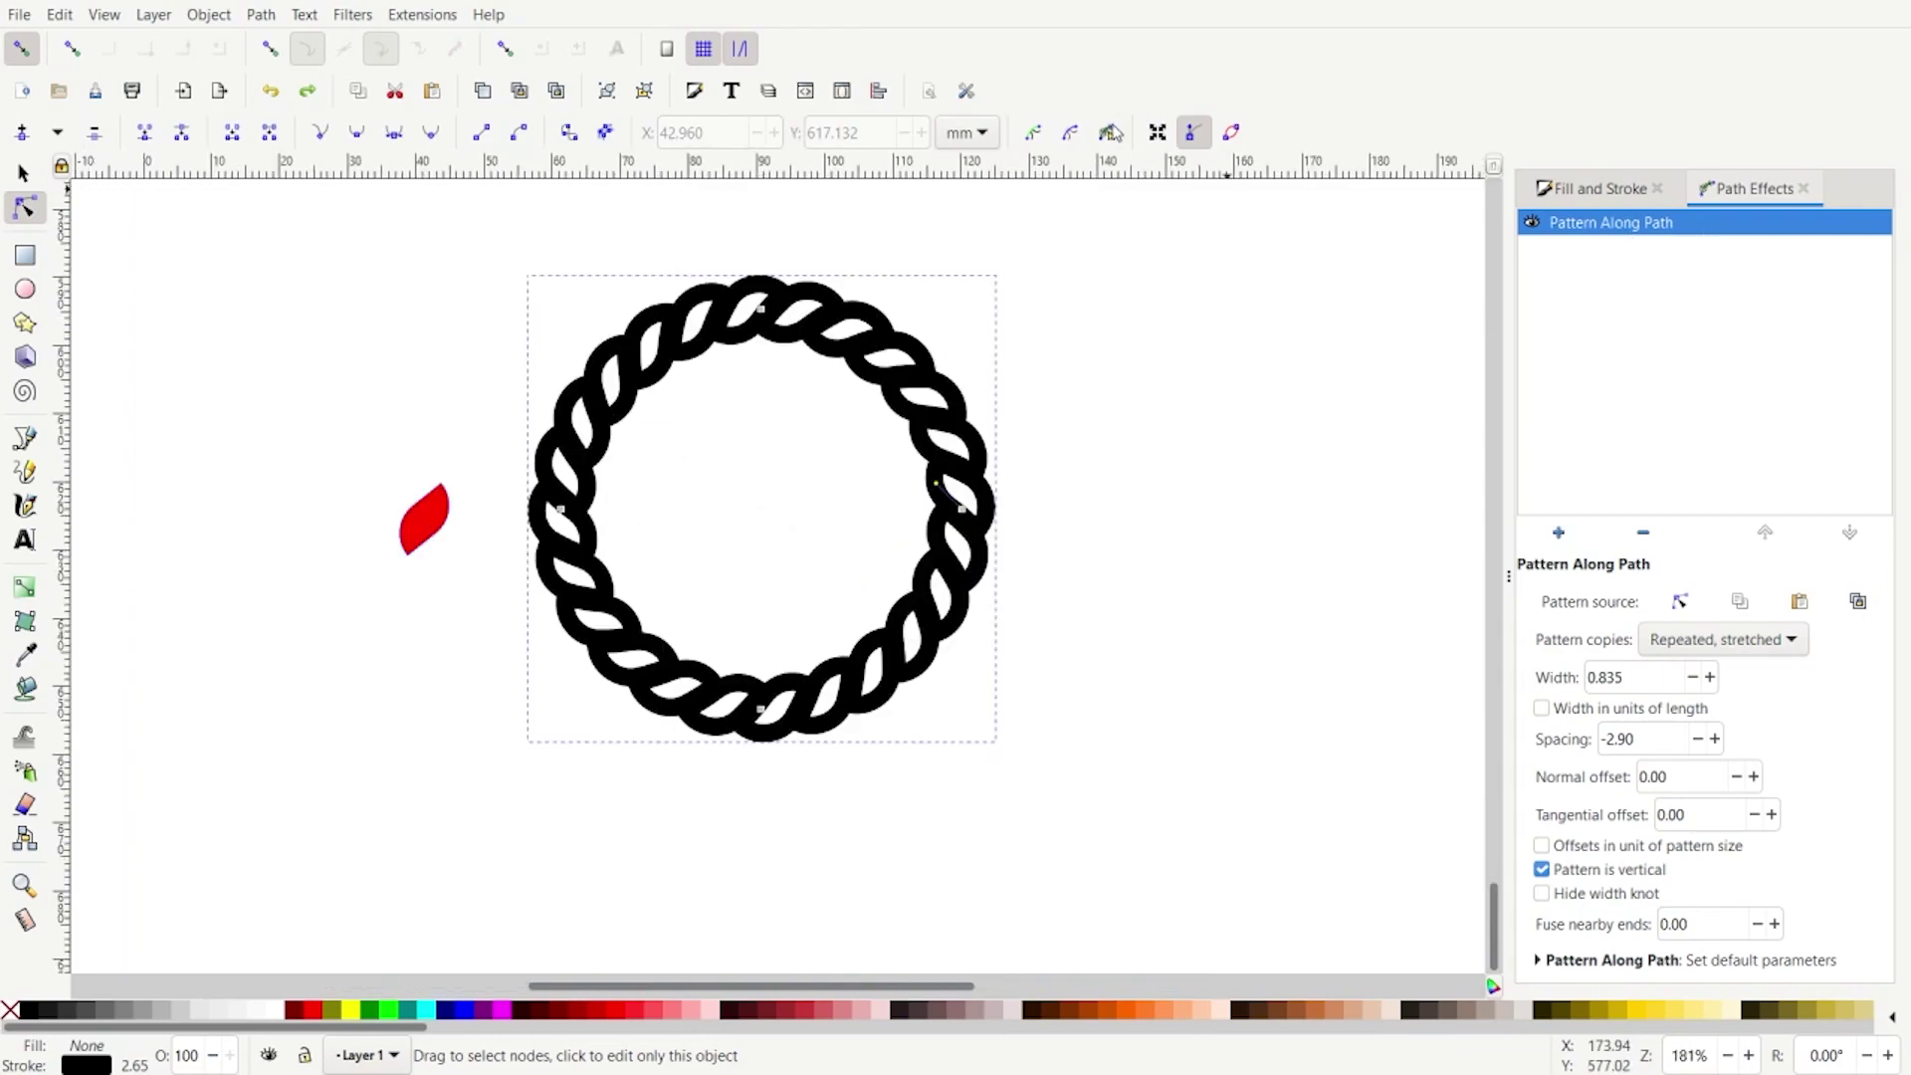
Step: Set the rope ring's stroke width to 5 px in Fill and Stroke
{"action": "left_click", "coordinate": [1585, 193]}
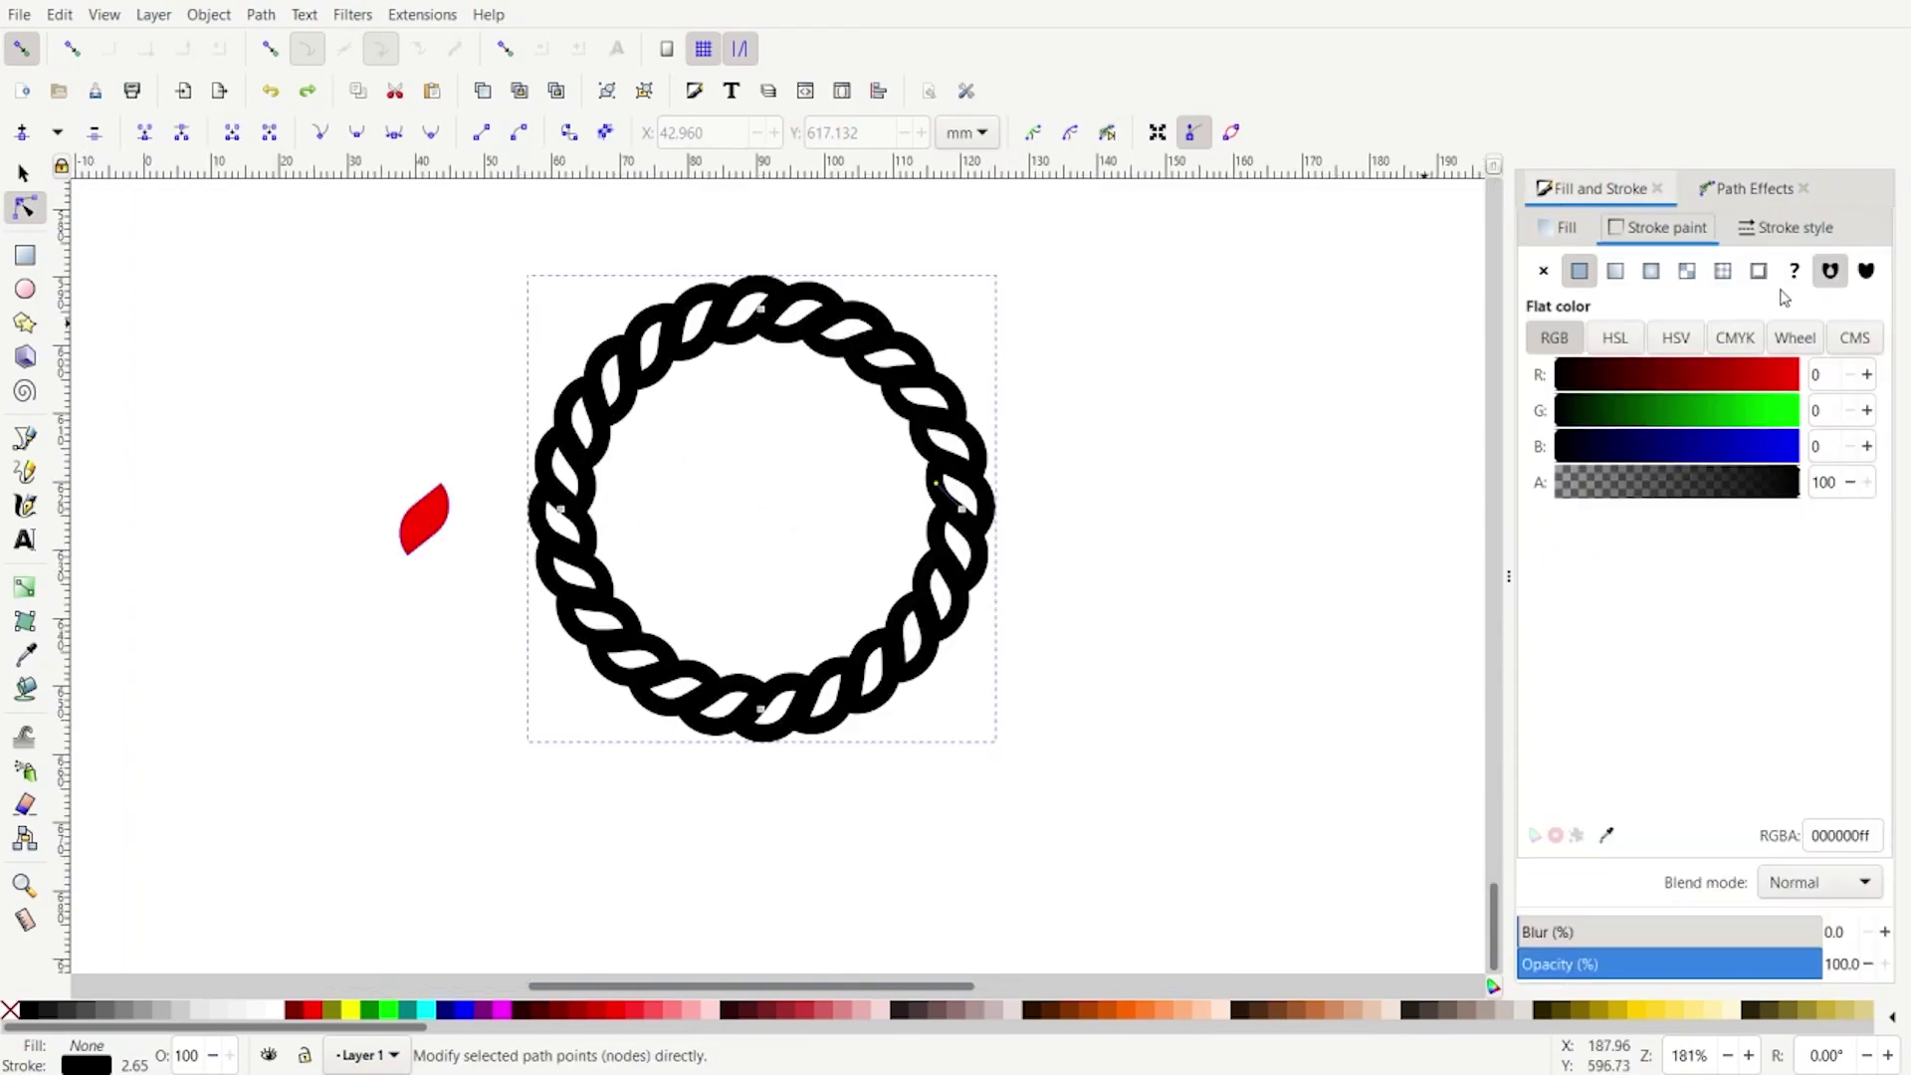
{"action": "left_click", "coordinate": [1787, 231]}
{"action": "left_click", "coordinate": [1731, 271]}
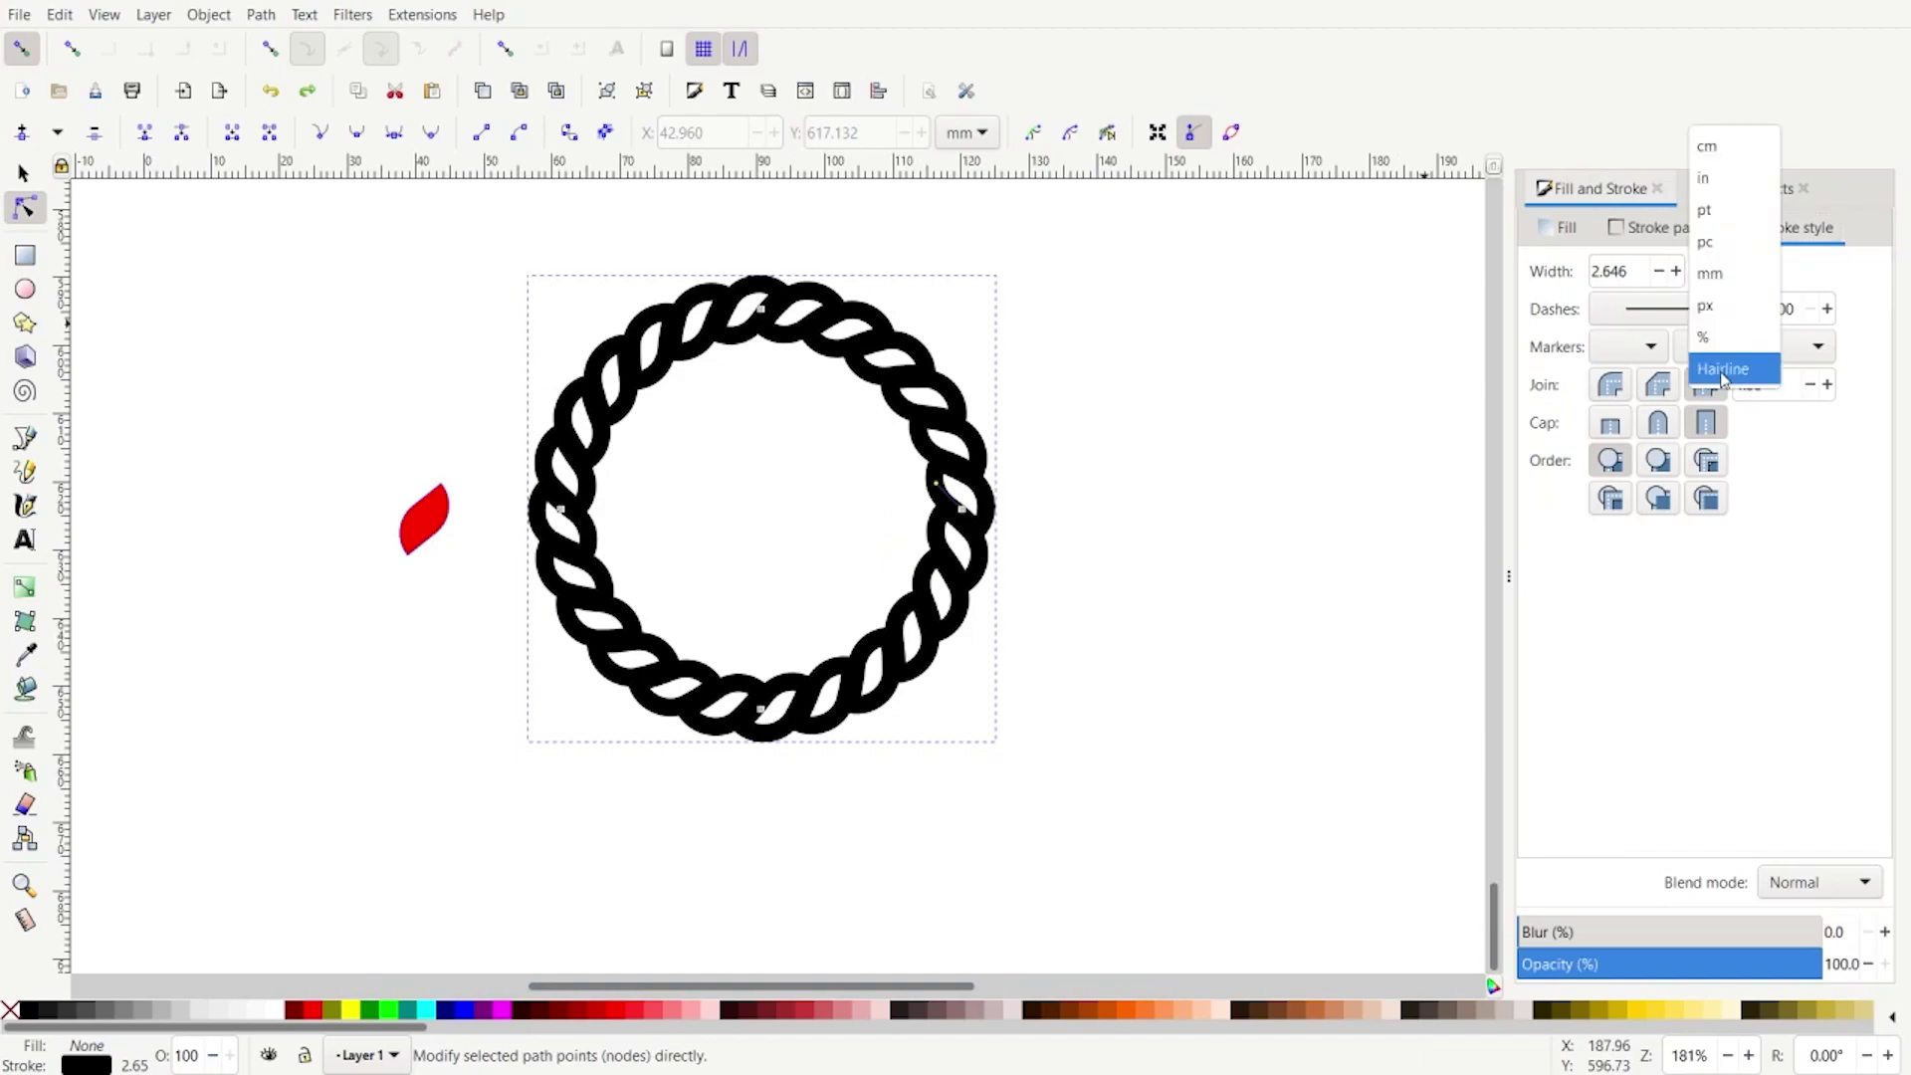
{"action": "left_click", "coordinate": [1721, 318]}
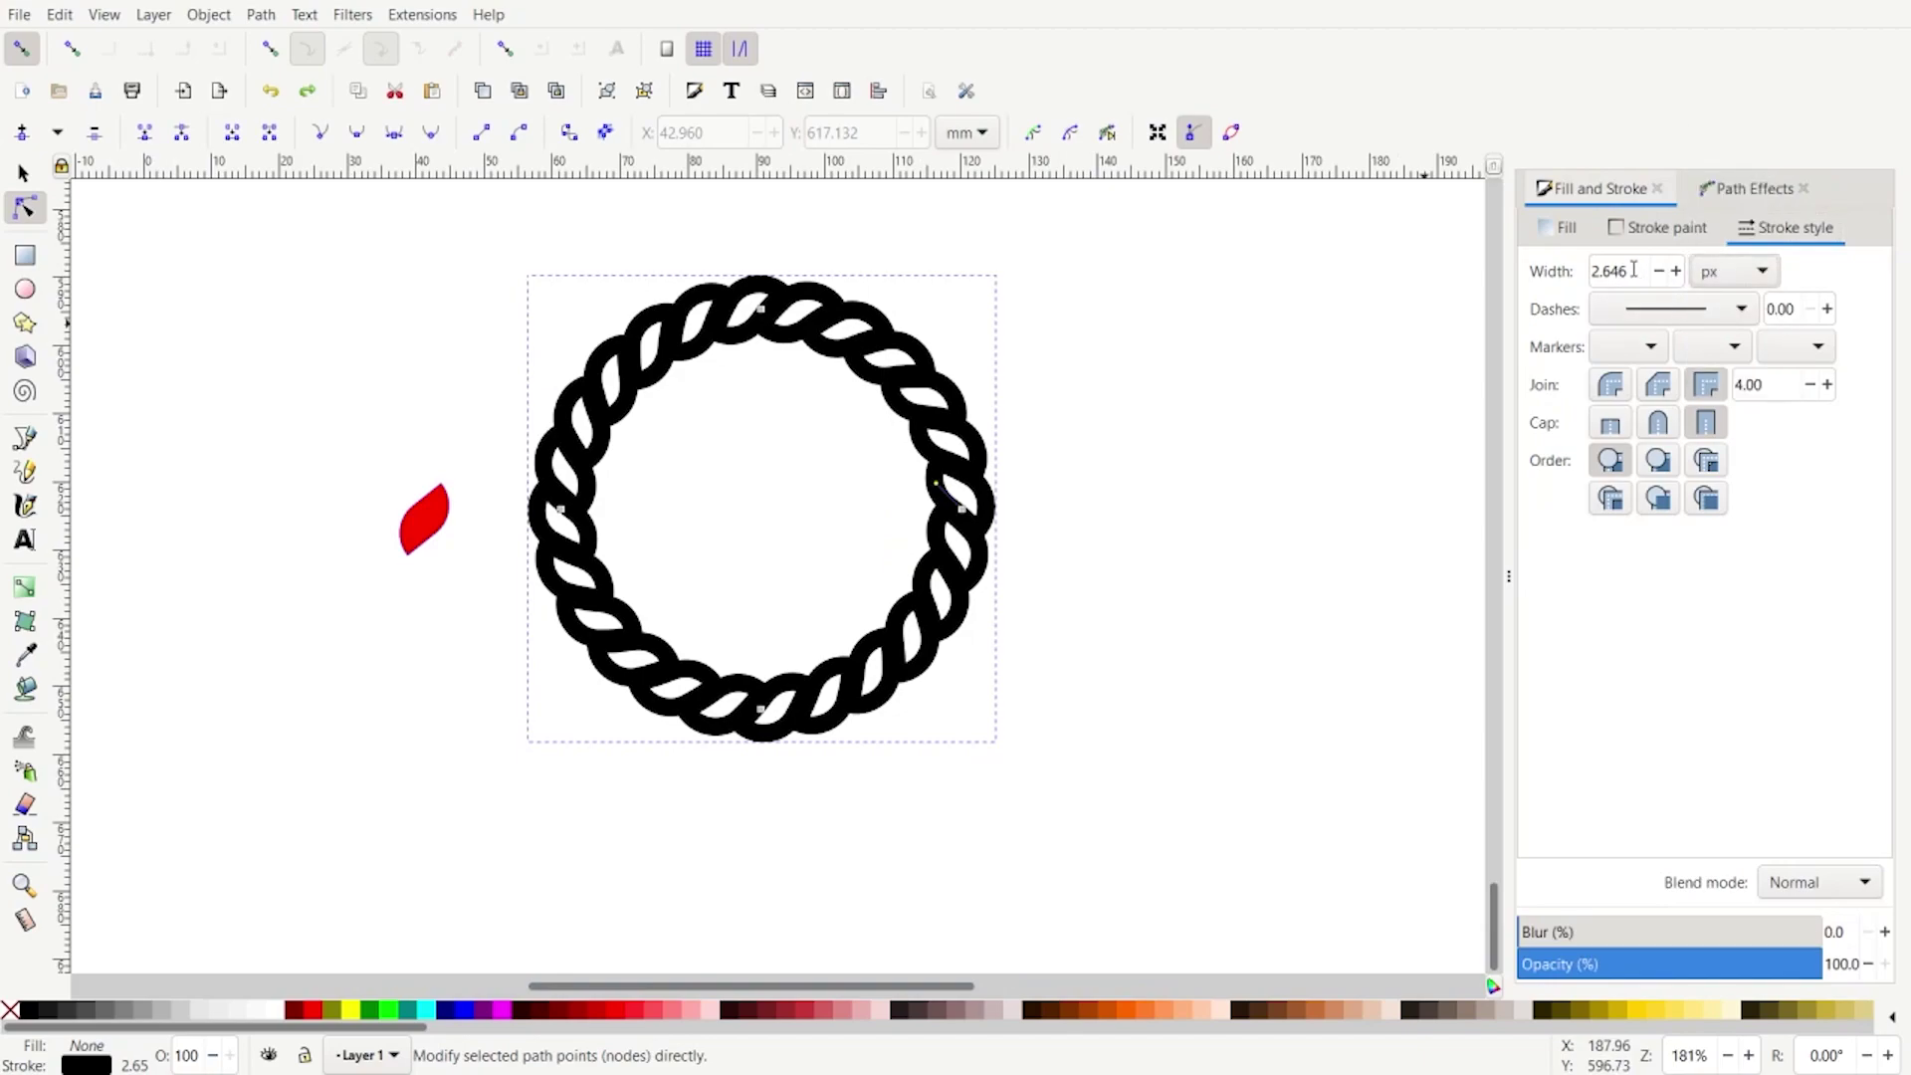
{"action": "left_click_drag", "start_coordinate": [1633, 269], "coordinate": [1608, 270]}
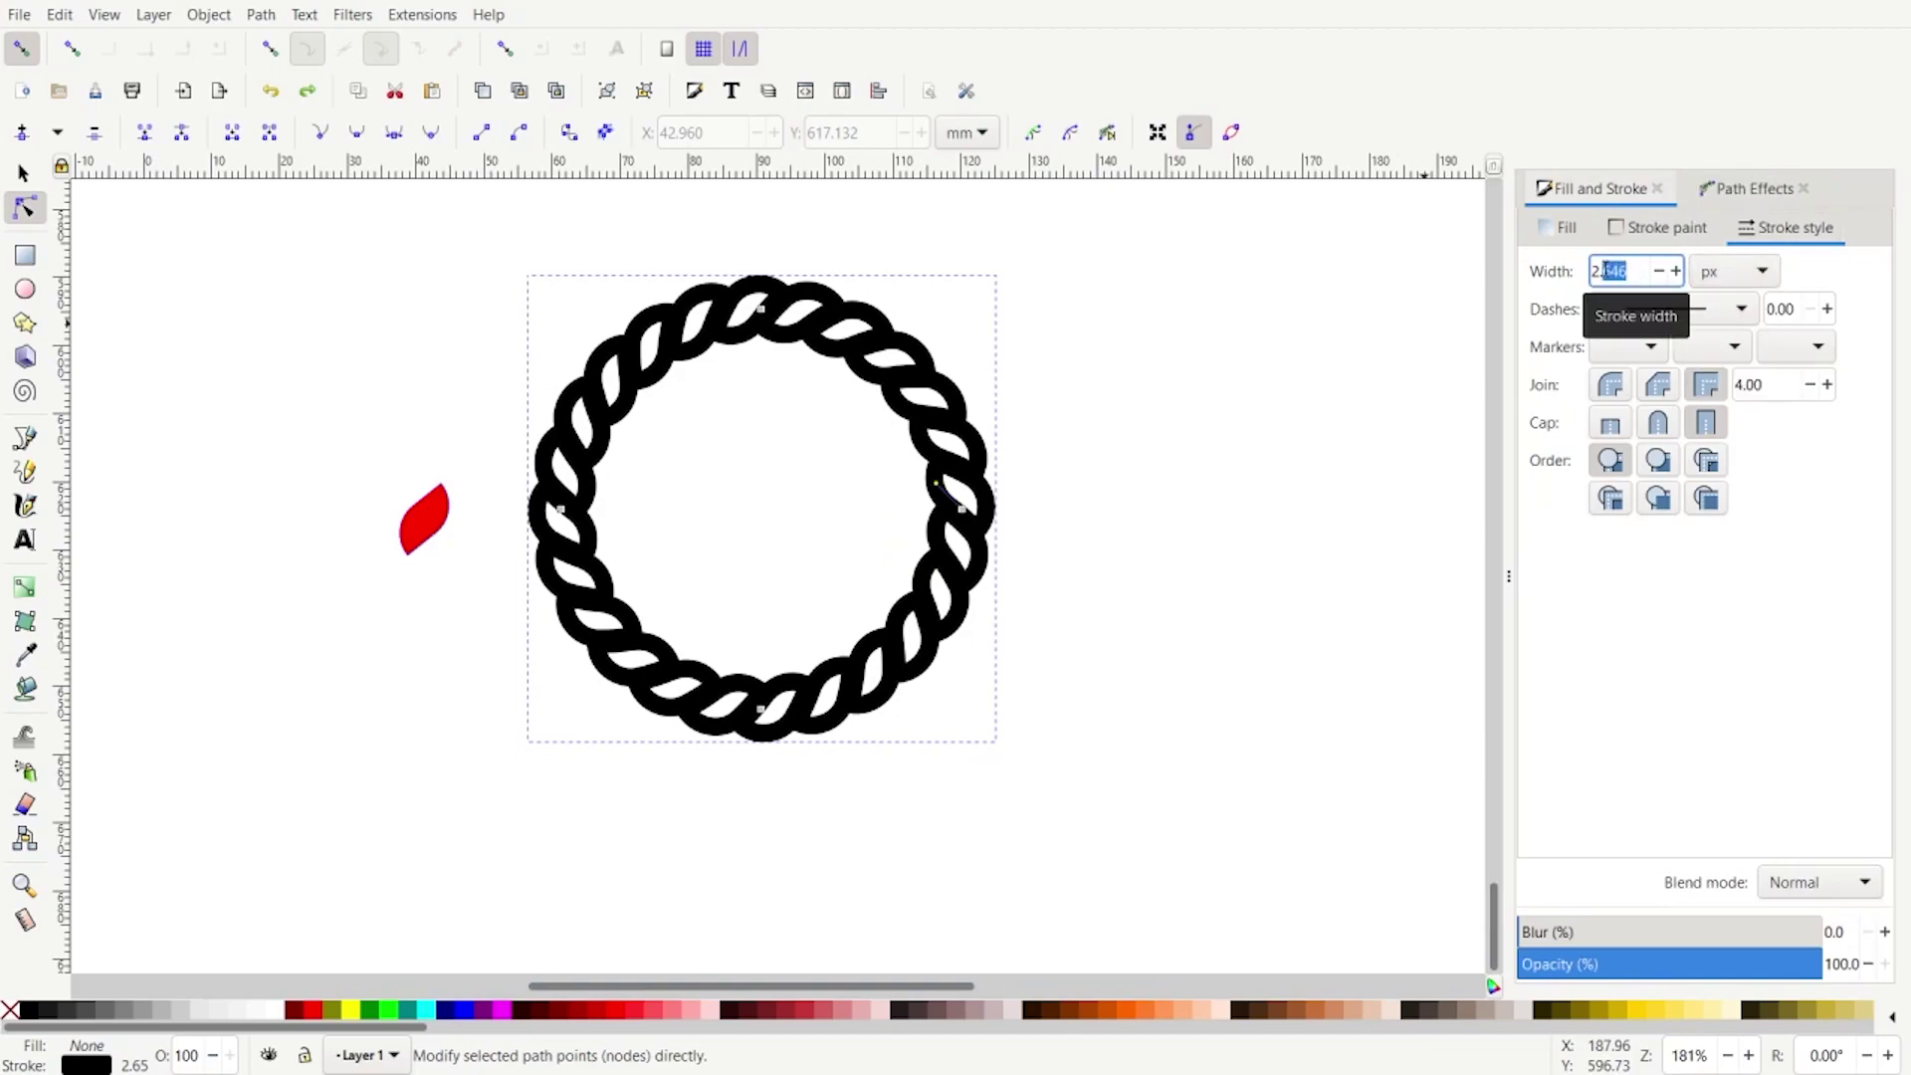
{"action": "type", "text": "000"}
{"action": "key", "text": "Return"}
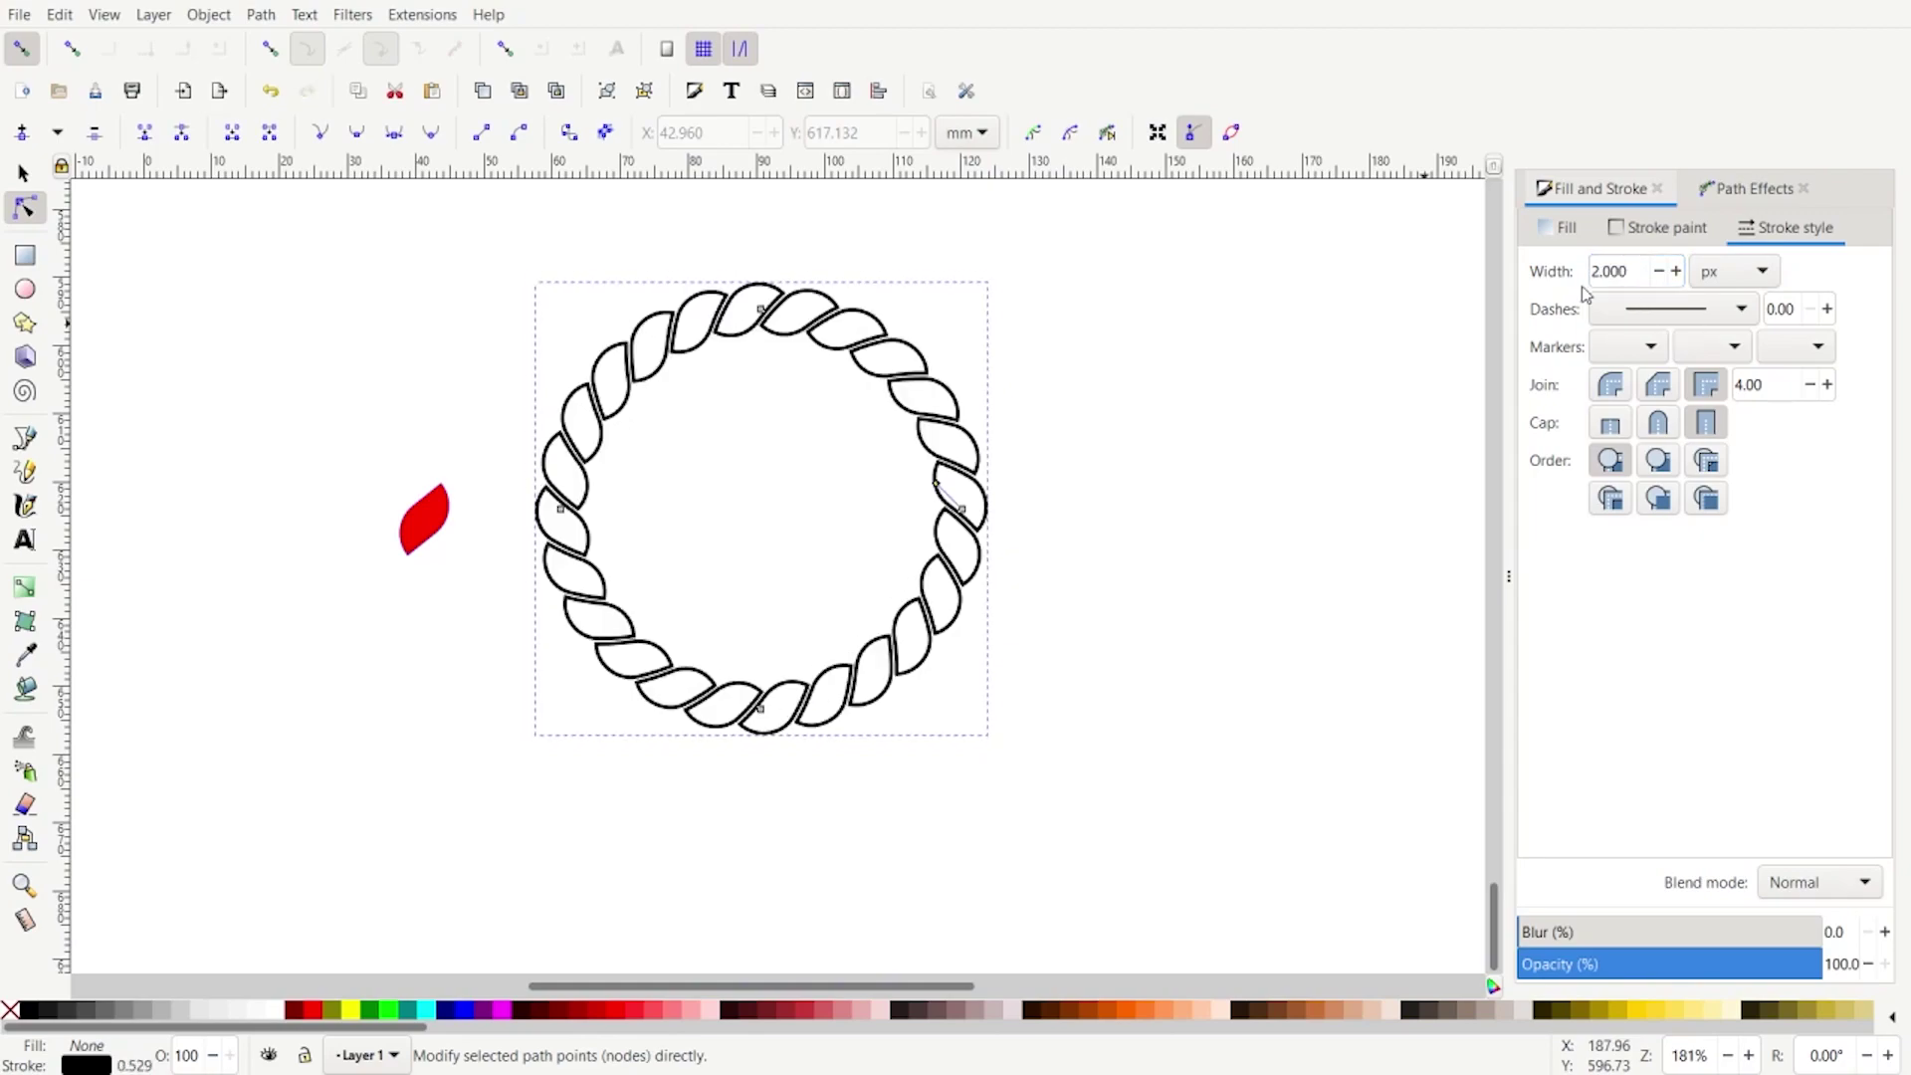
{"action": "left_click_drag", "start_coordinate": [1642, 267], "coordinate": [1548, 277]}
{"action": "type", "text": "5"}
{"action": "key", "text": "Return"}
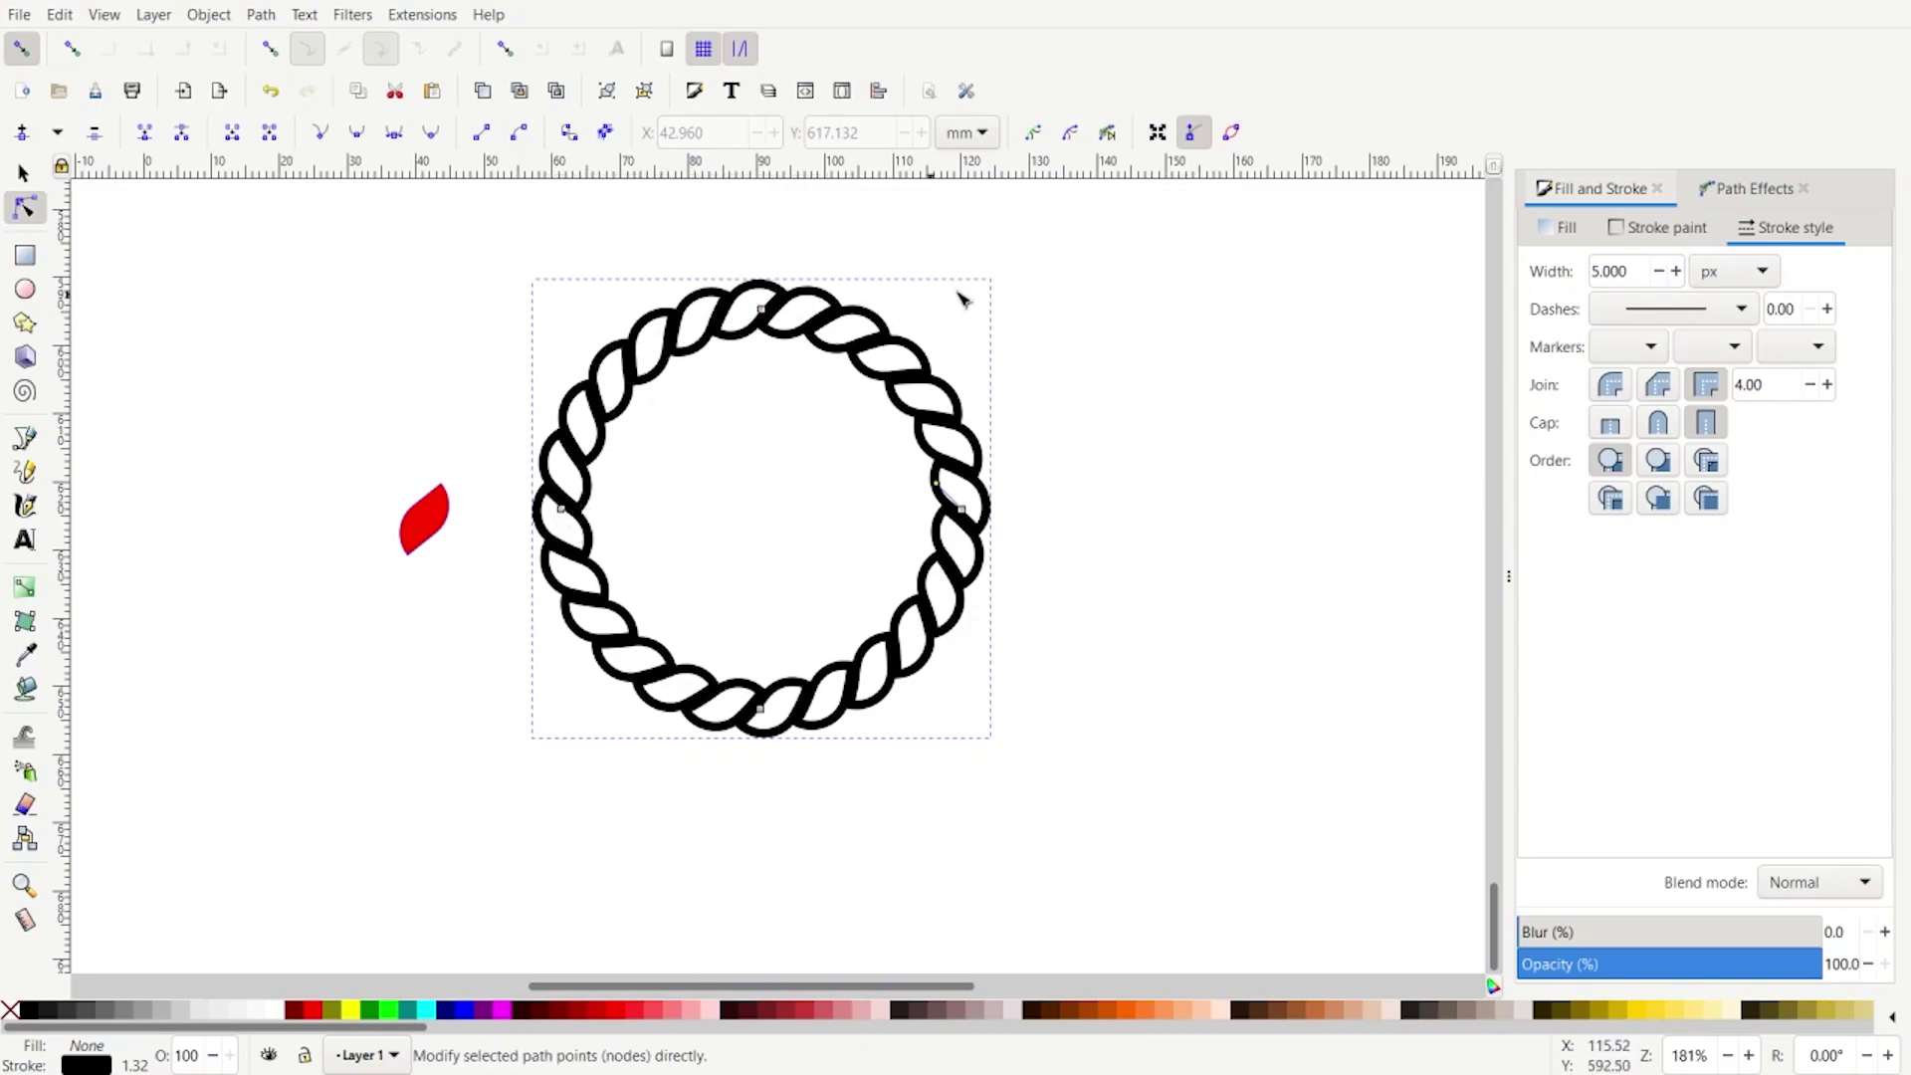
{"action": "left_click", "coordinate": [1744, 191]}
Step: Lower the Pattern Along Path spacing step by step to -3.80
{"action": "left_click", "coordinate": [962, 509]}
{"action": "scroll", "coordinate": [965, 528], "scroll_direction": "up", "scroll_amount": 2}
{"action": "scroll", "coordinate": [976, 538], "scroll_direction": "up", "scroll_amount": 2}
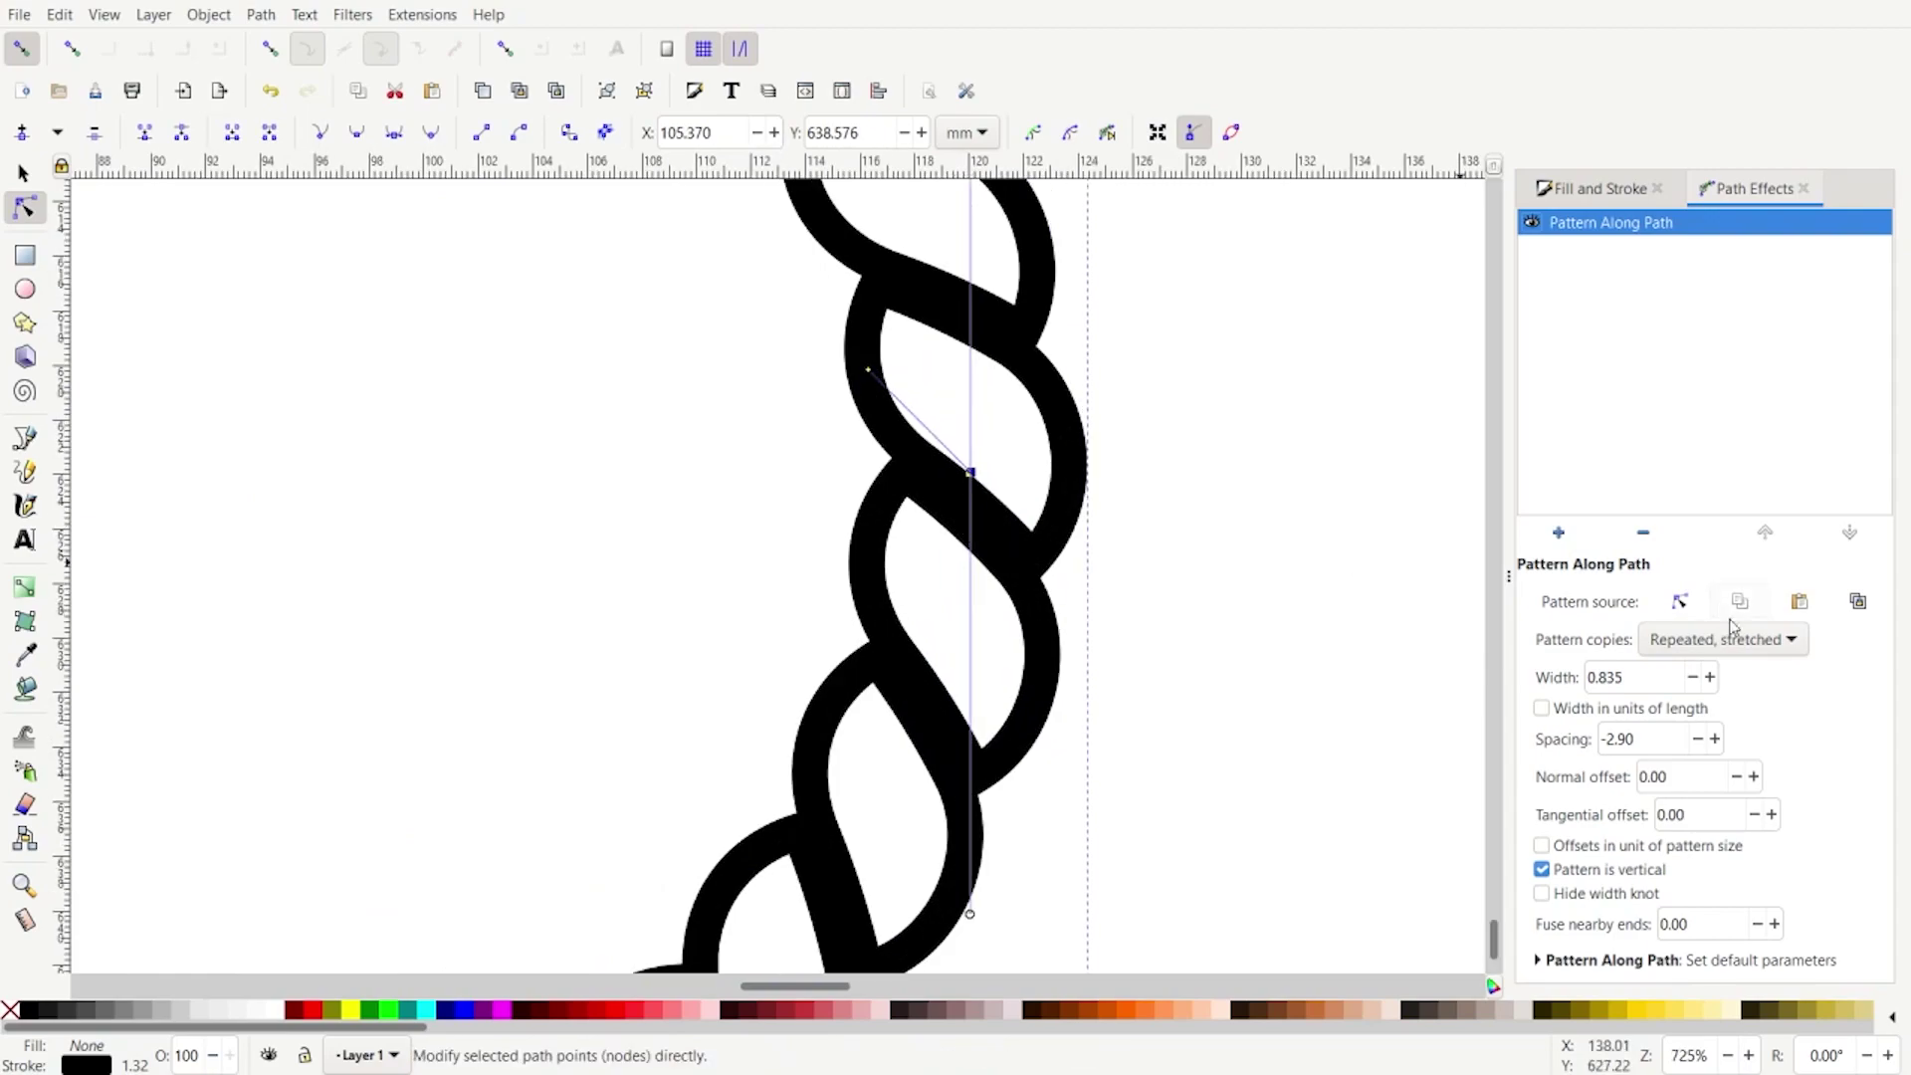
{"action": "left_click", "coordinate": [1698, 739]}
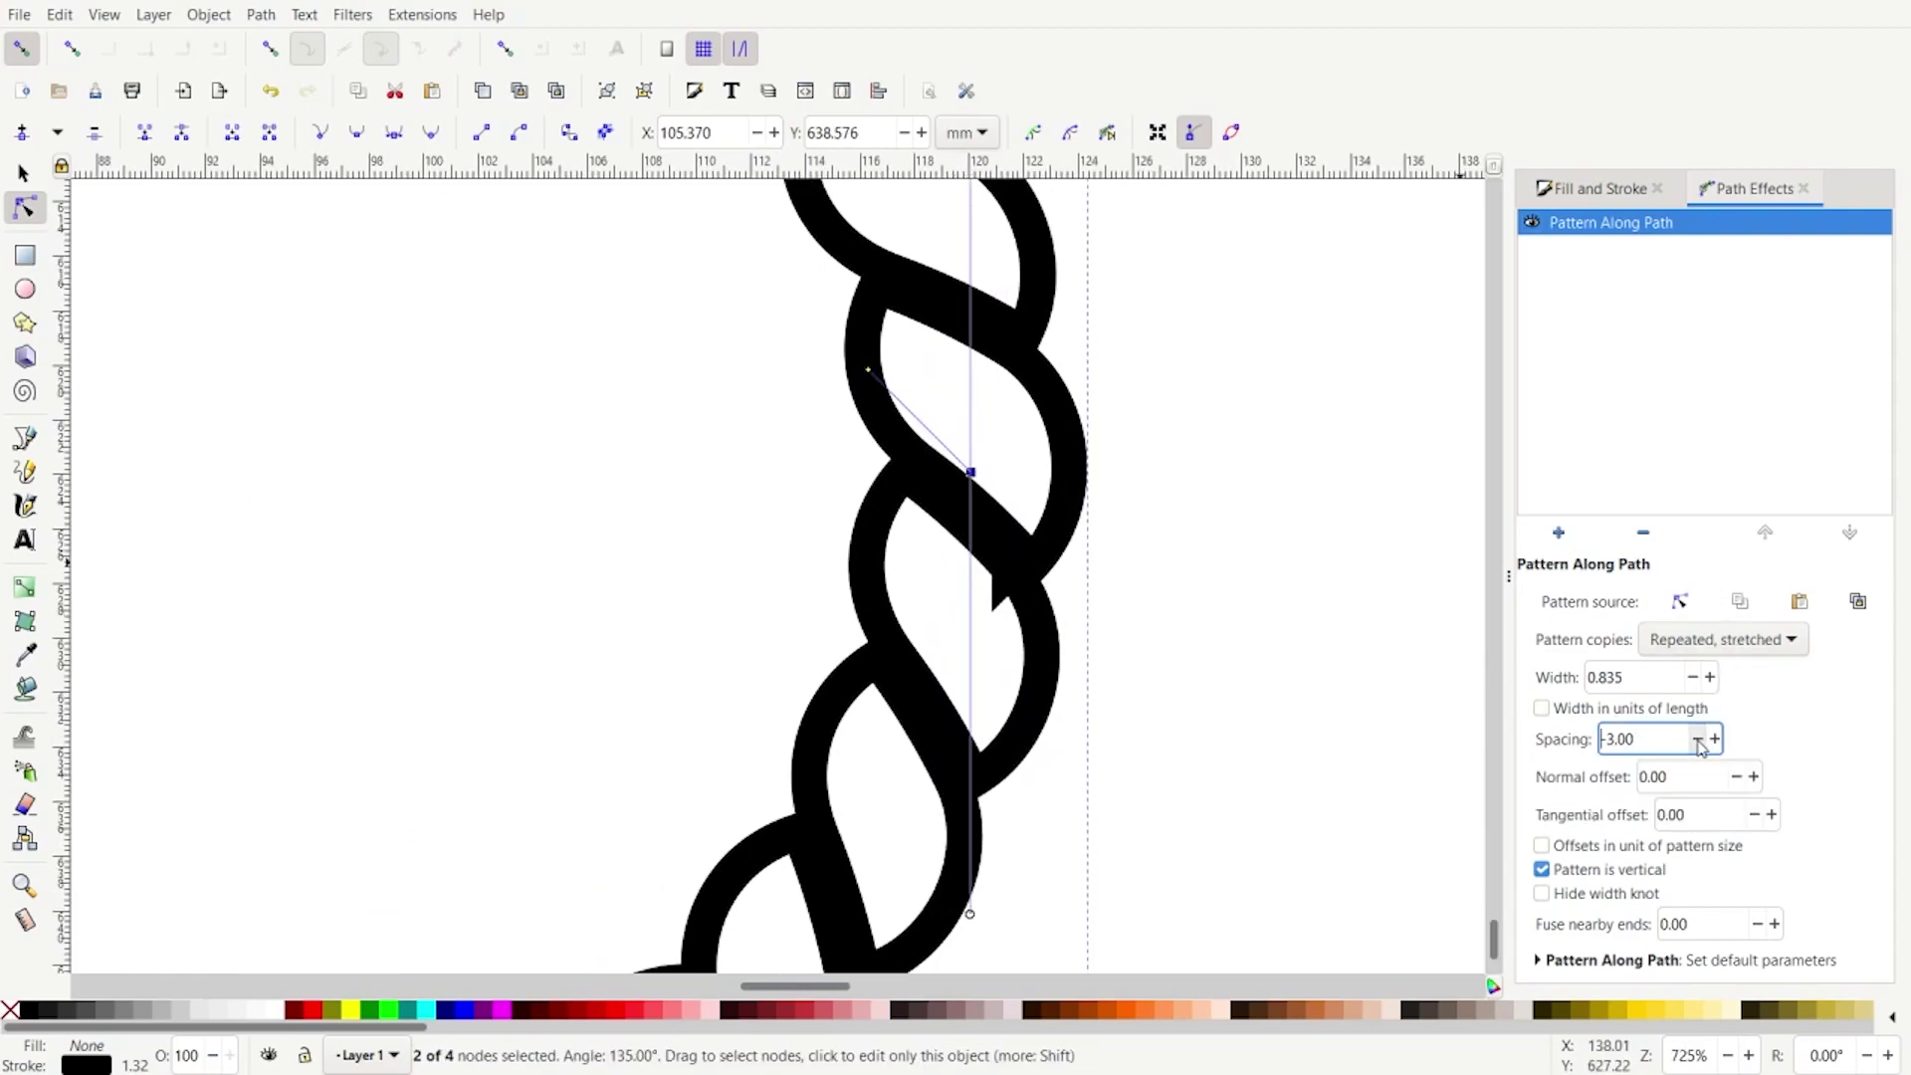
{"action": "left_click", "coordinate": [1697, 740]}
{"action": "left_click", "coordinate": [1697, 739]}
{"action": "left_click", "coordinate": [1697, 740]}
{"action": "left_click", "coordinate": [1697, 739]}
{"action": "left_click", "coordinate": [1697, 739]}
{"action": "left_click", "coordinate": [1698, 740]}
{"action": "left_click", "coordinate": [1698, 740]}
{"action": "left_click", "coordinate": [1697, 740]}
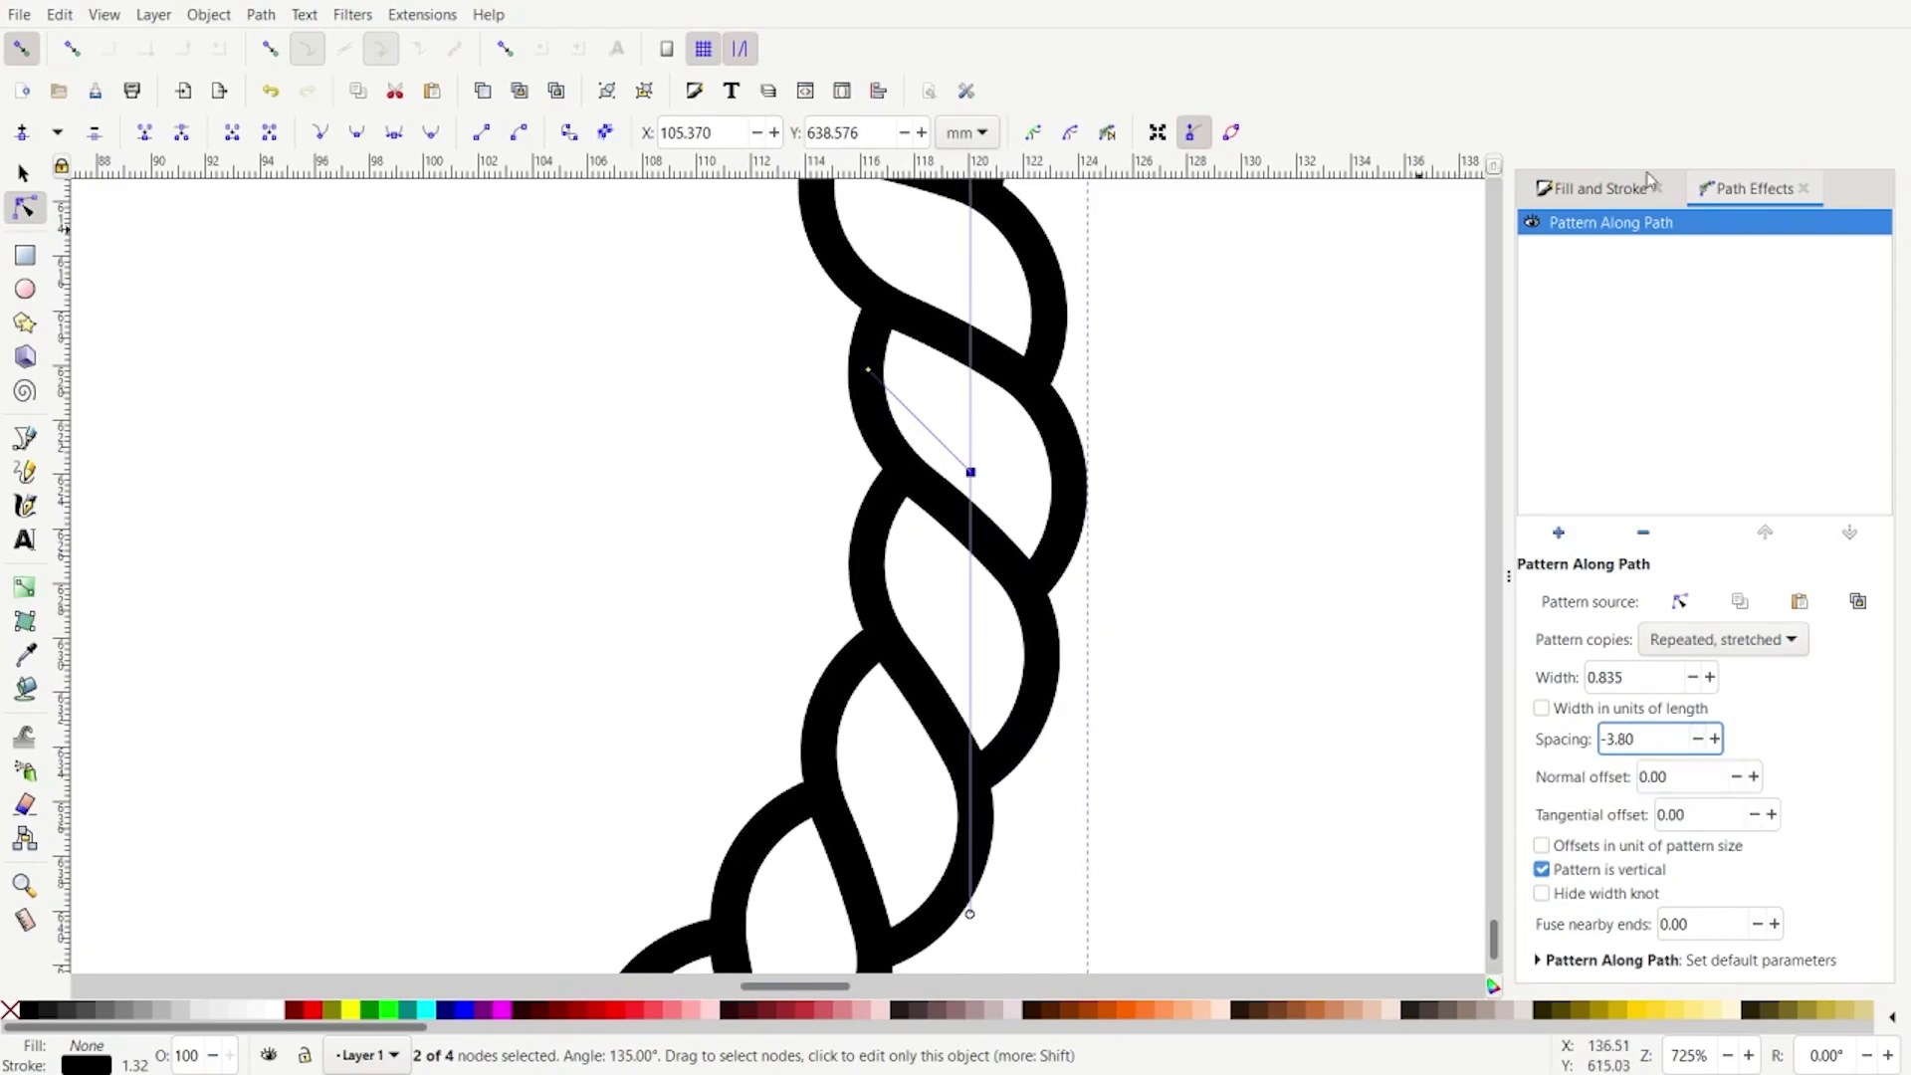
Step: Give the rope outline round joins and round caps in Stroke style
{"action": "left_click", "coordinate": [1580, 190]}
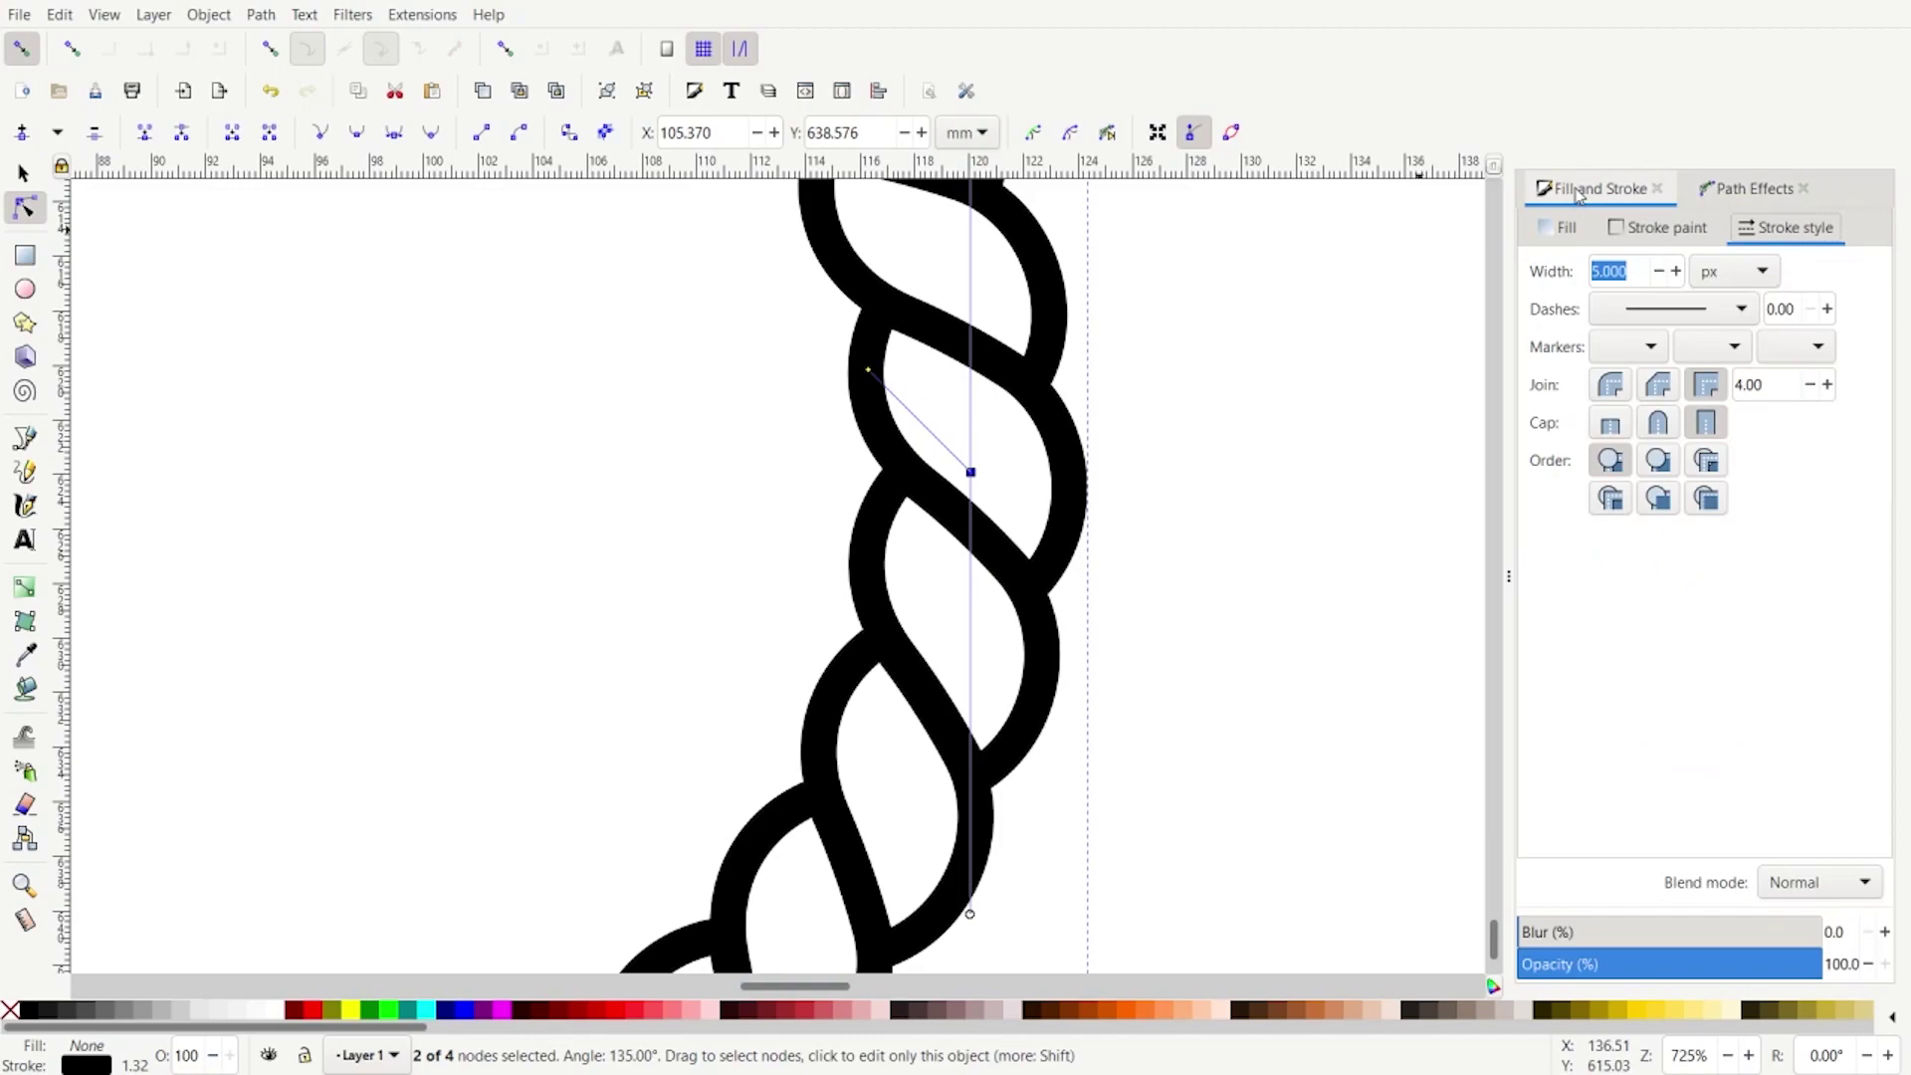
{"action": "left_click", "coordinate": [1611, 388]}
{"action": "left_click", "coordinate": [1658, 422]}
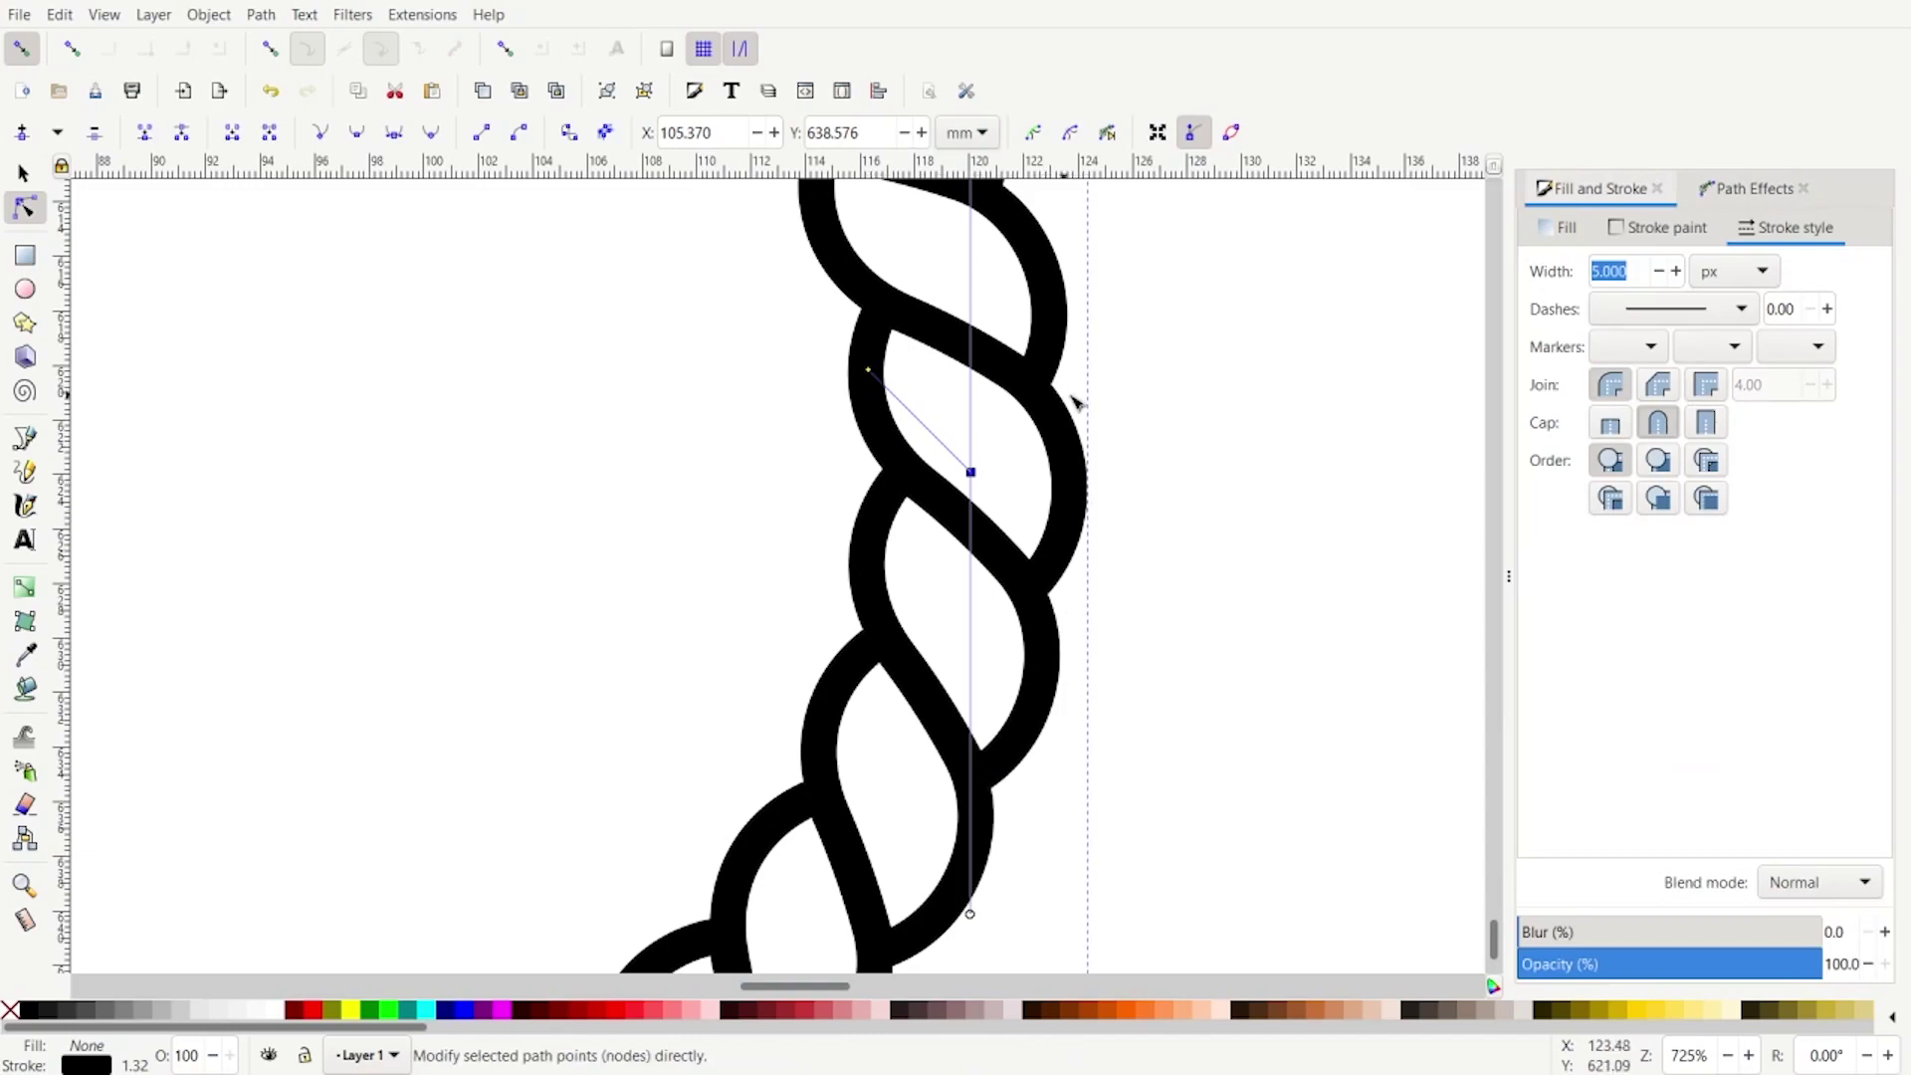
{"action": "scroll", "coordinate": [1066, 396], "scroll_direction": "up", "scroll_amount": 10}
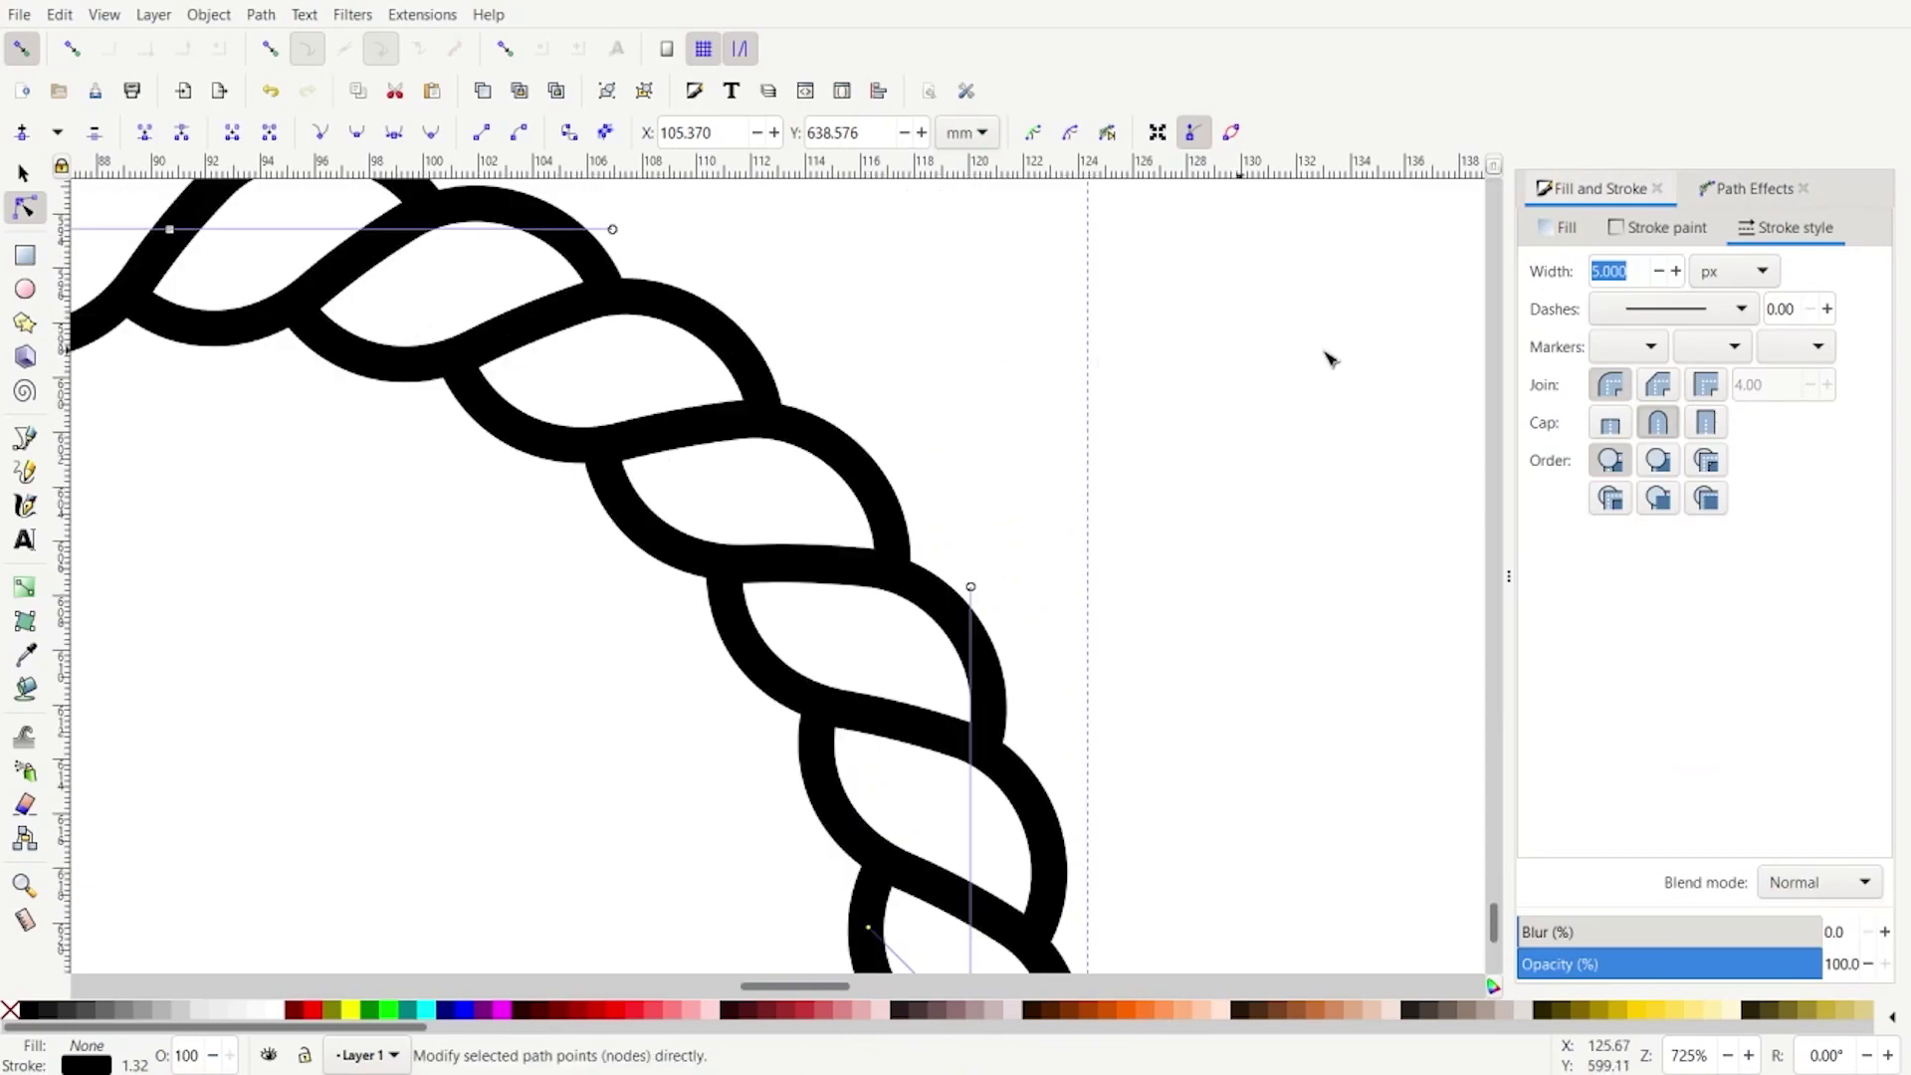
{"action": "left_click", "coordinate": [1754, 188]}
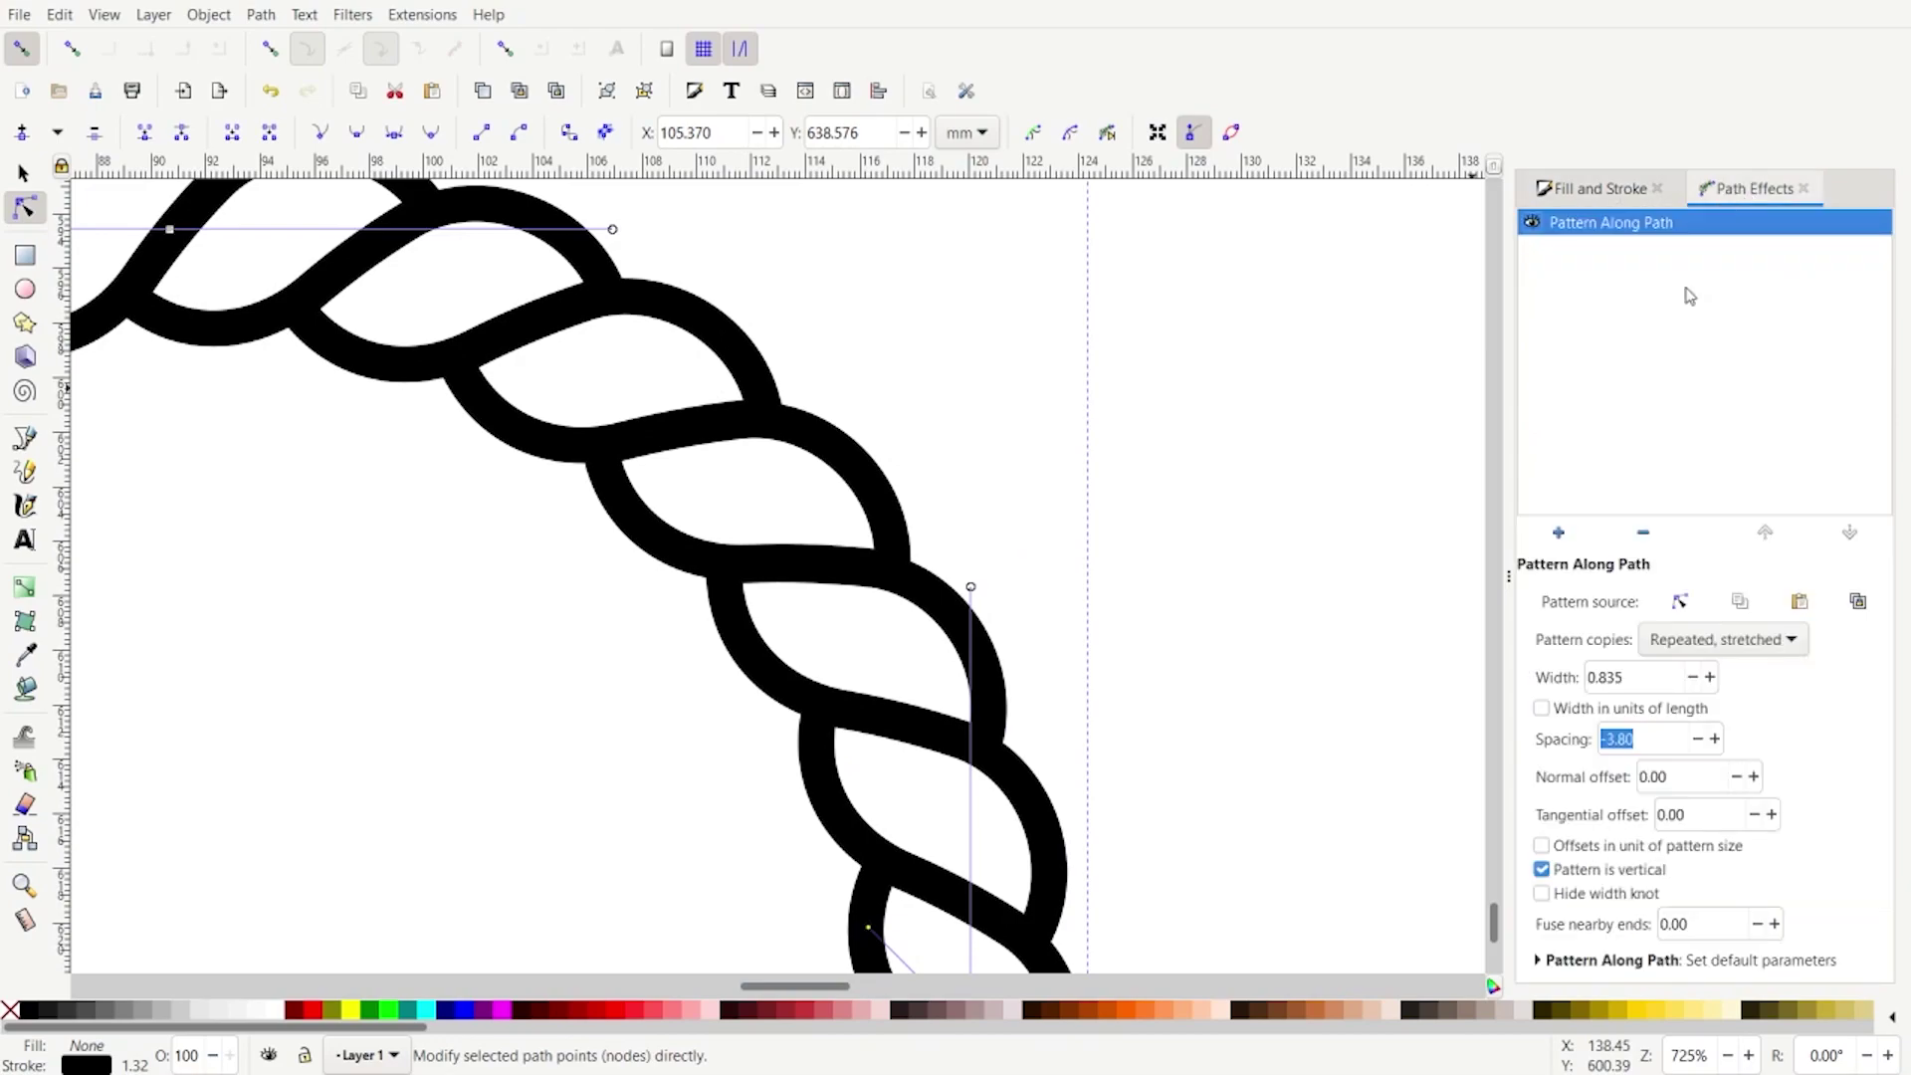
{"action": "scroll", "coordinate": [1258, 538], "scroll_direction": "down", "scroll_amount": 4}
{"action": "scroll", "coordinate": [1310, 627], "scroll_direction": "down", "scroll_amount": 1}
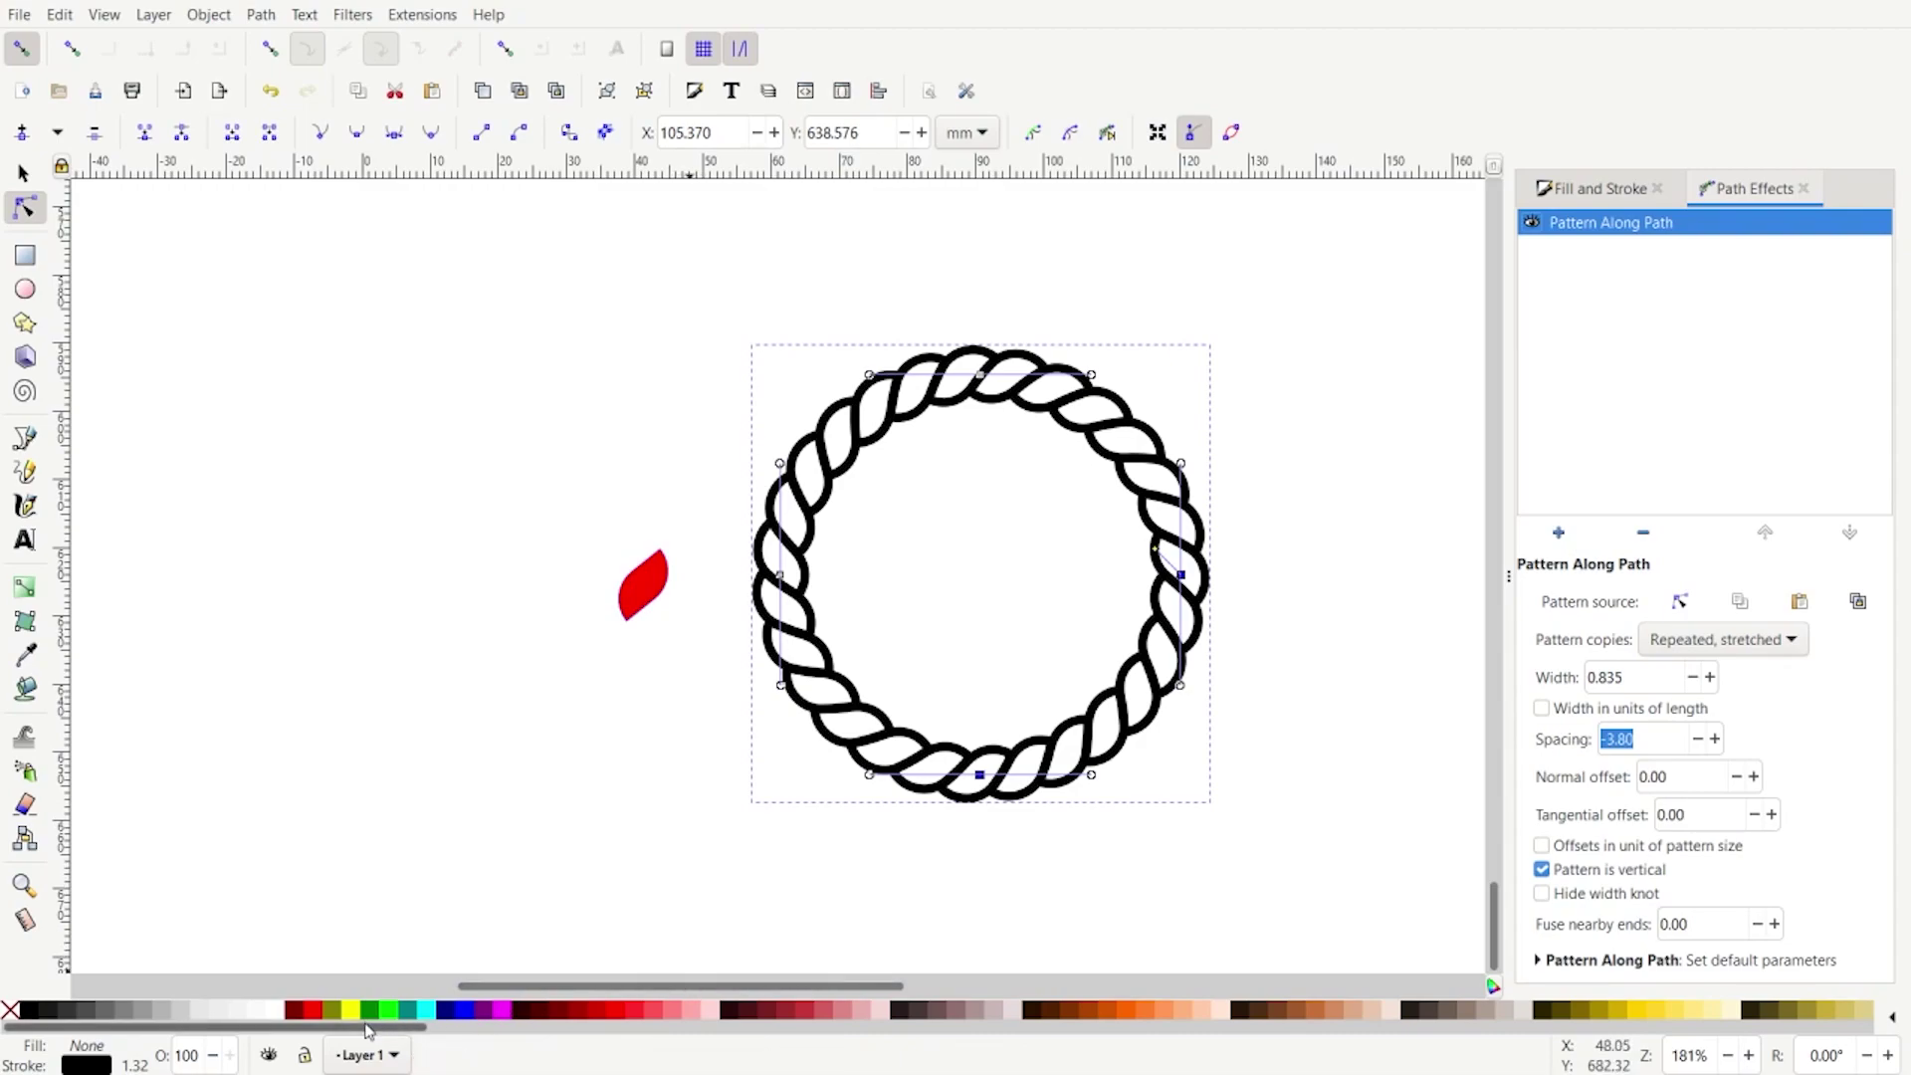
Step: Fill the rope with gold #D4AA00 and convert it with Path > Object to Path
{"action": "left_click", "coordinate": [1620, 1011]}
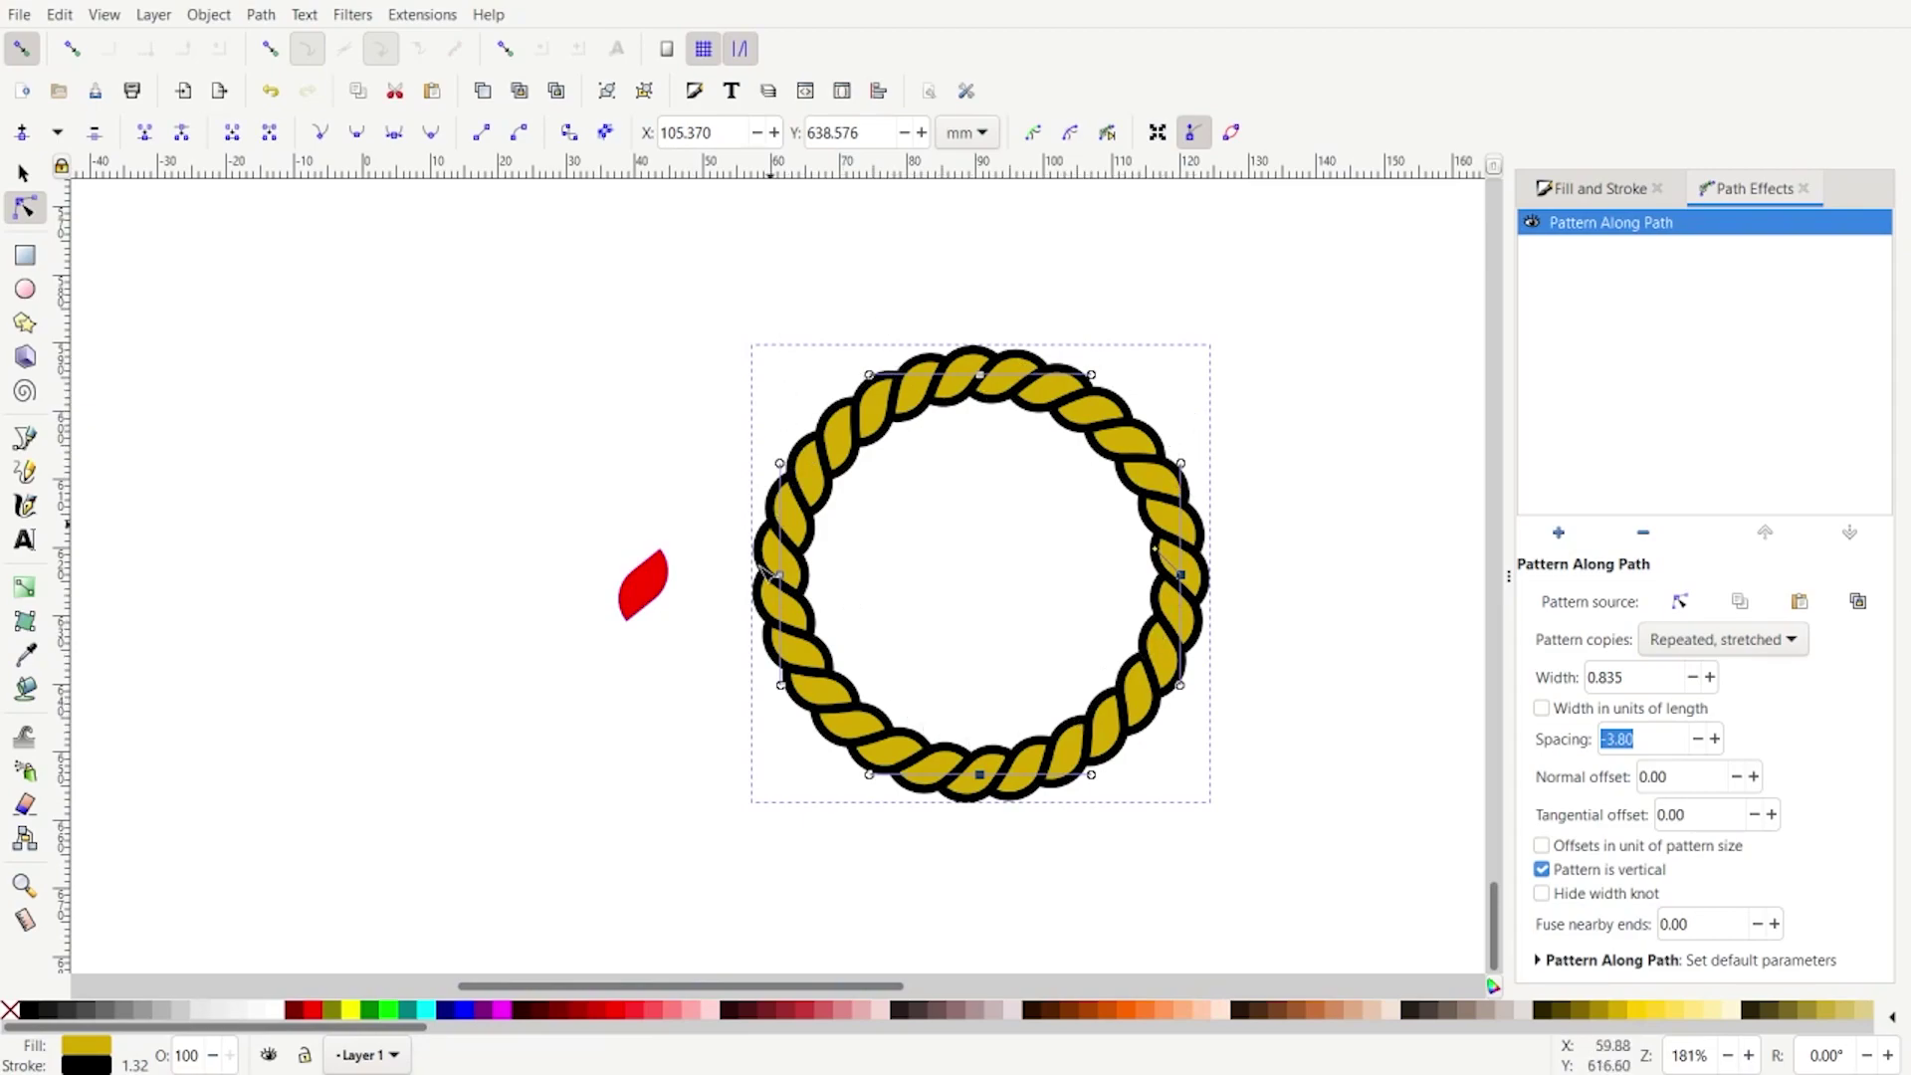
{"action": "left_click", "coordinate": [267, 15]}
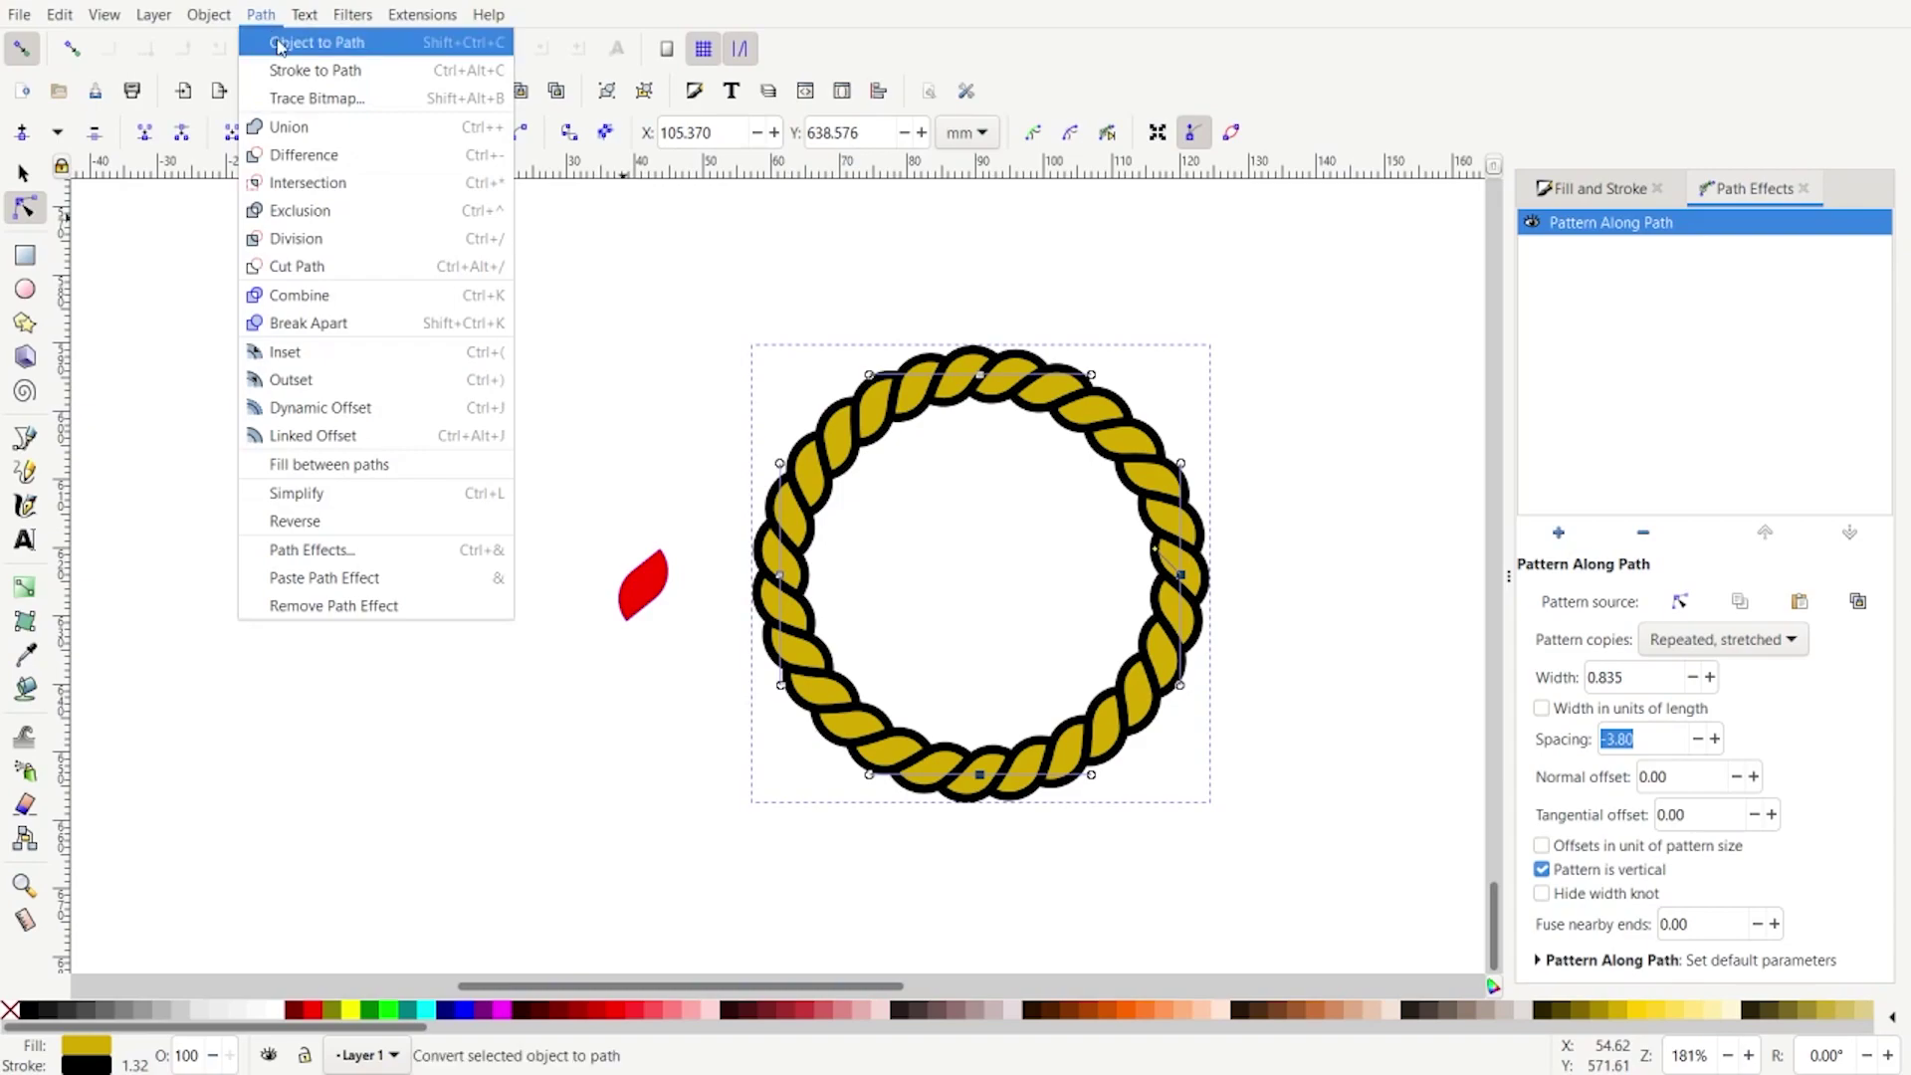
{"action": "left_click", "coordinate": [279, 45]}
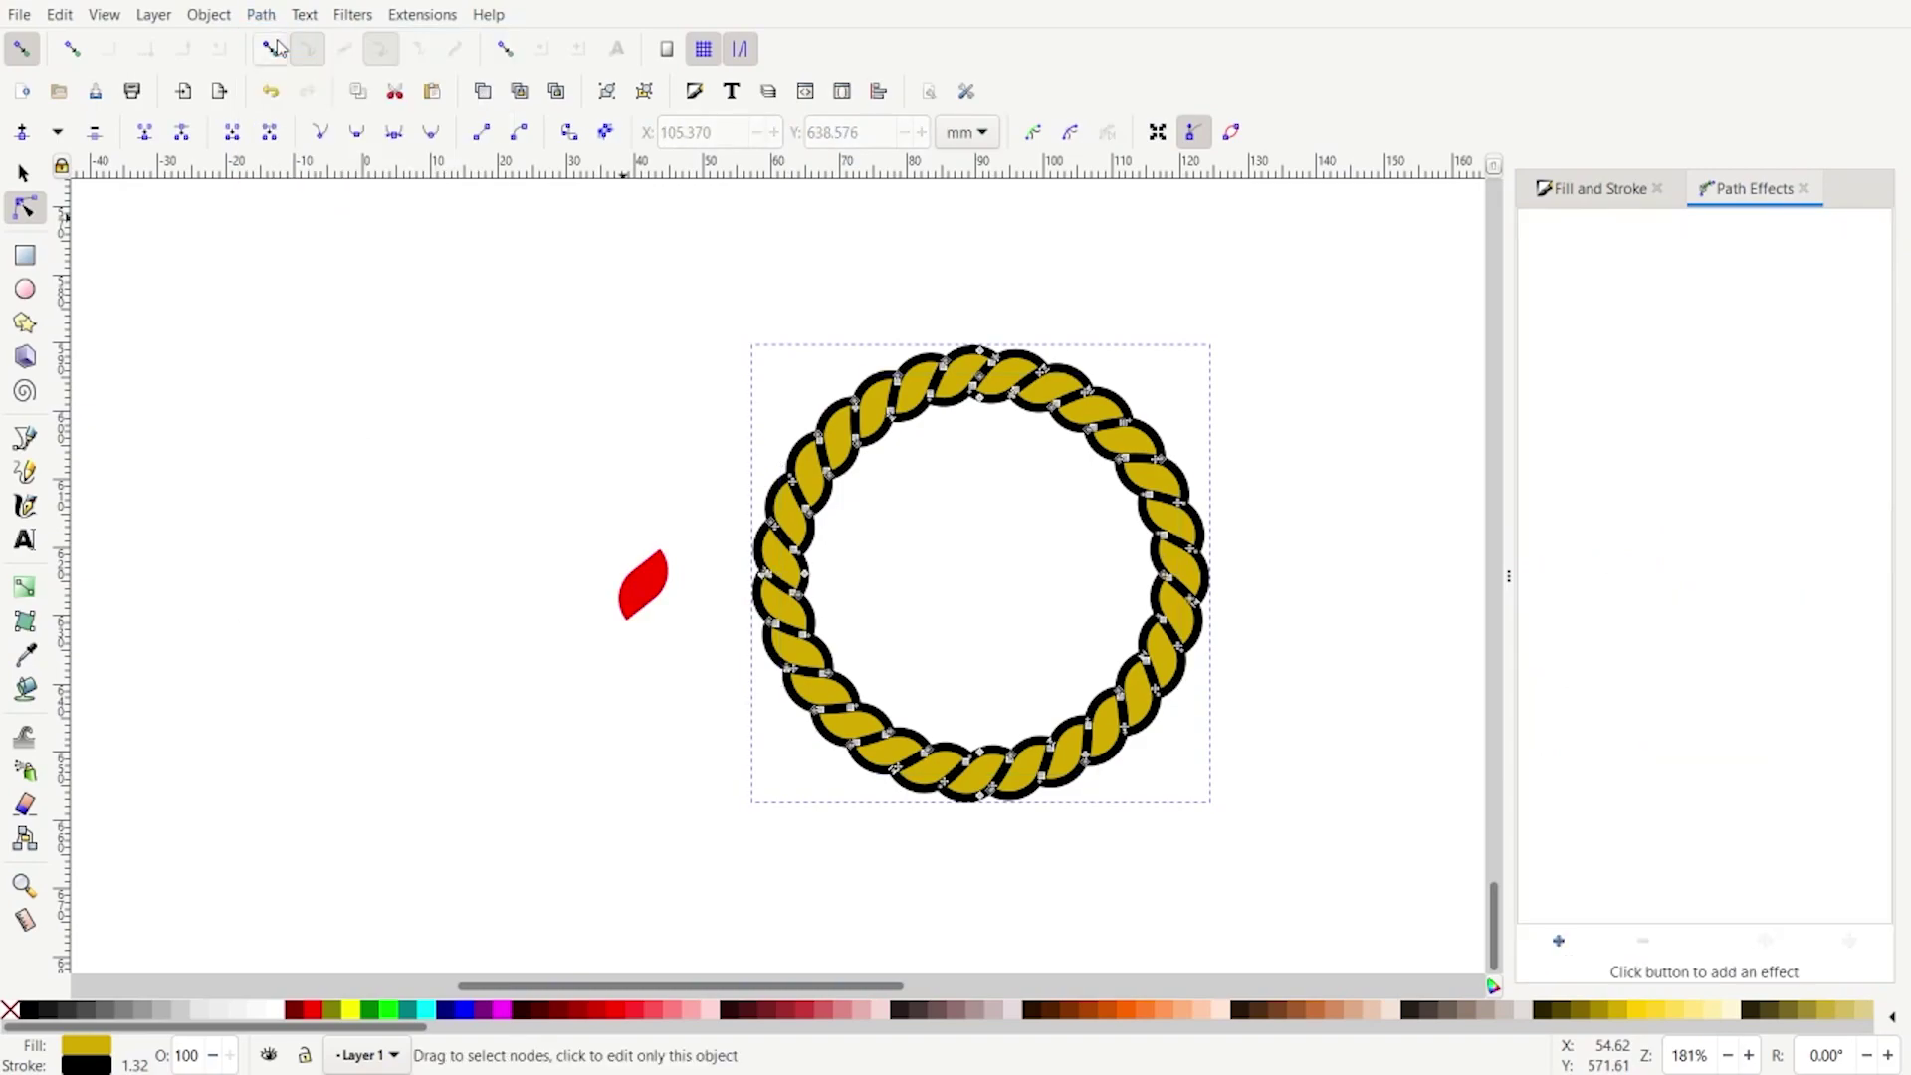
Step: Close the Path Effects panel and apply Stroke to Path to the rope
{"action": "left_click", "coordinate": [1803, 188]}
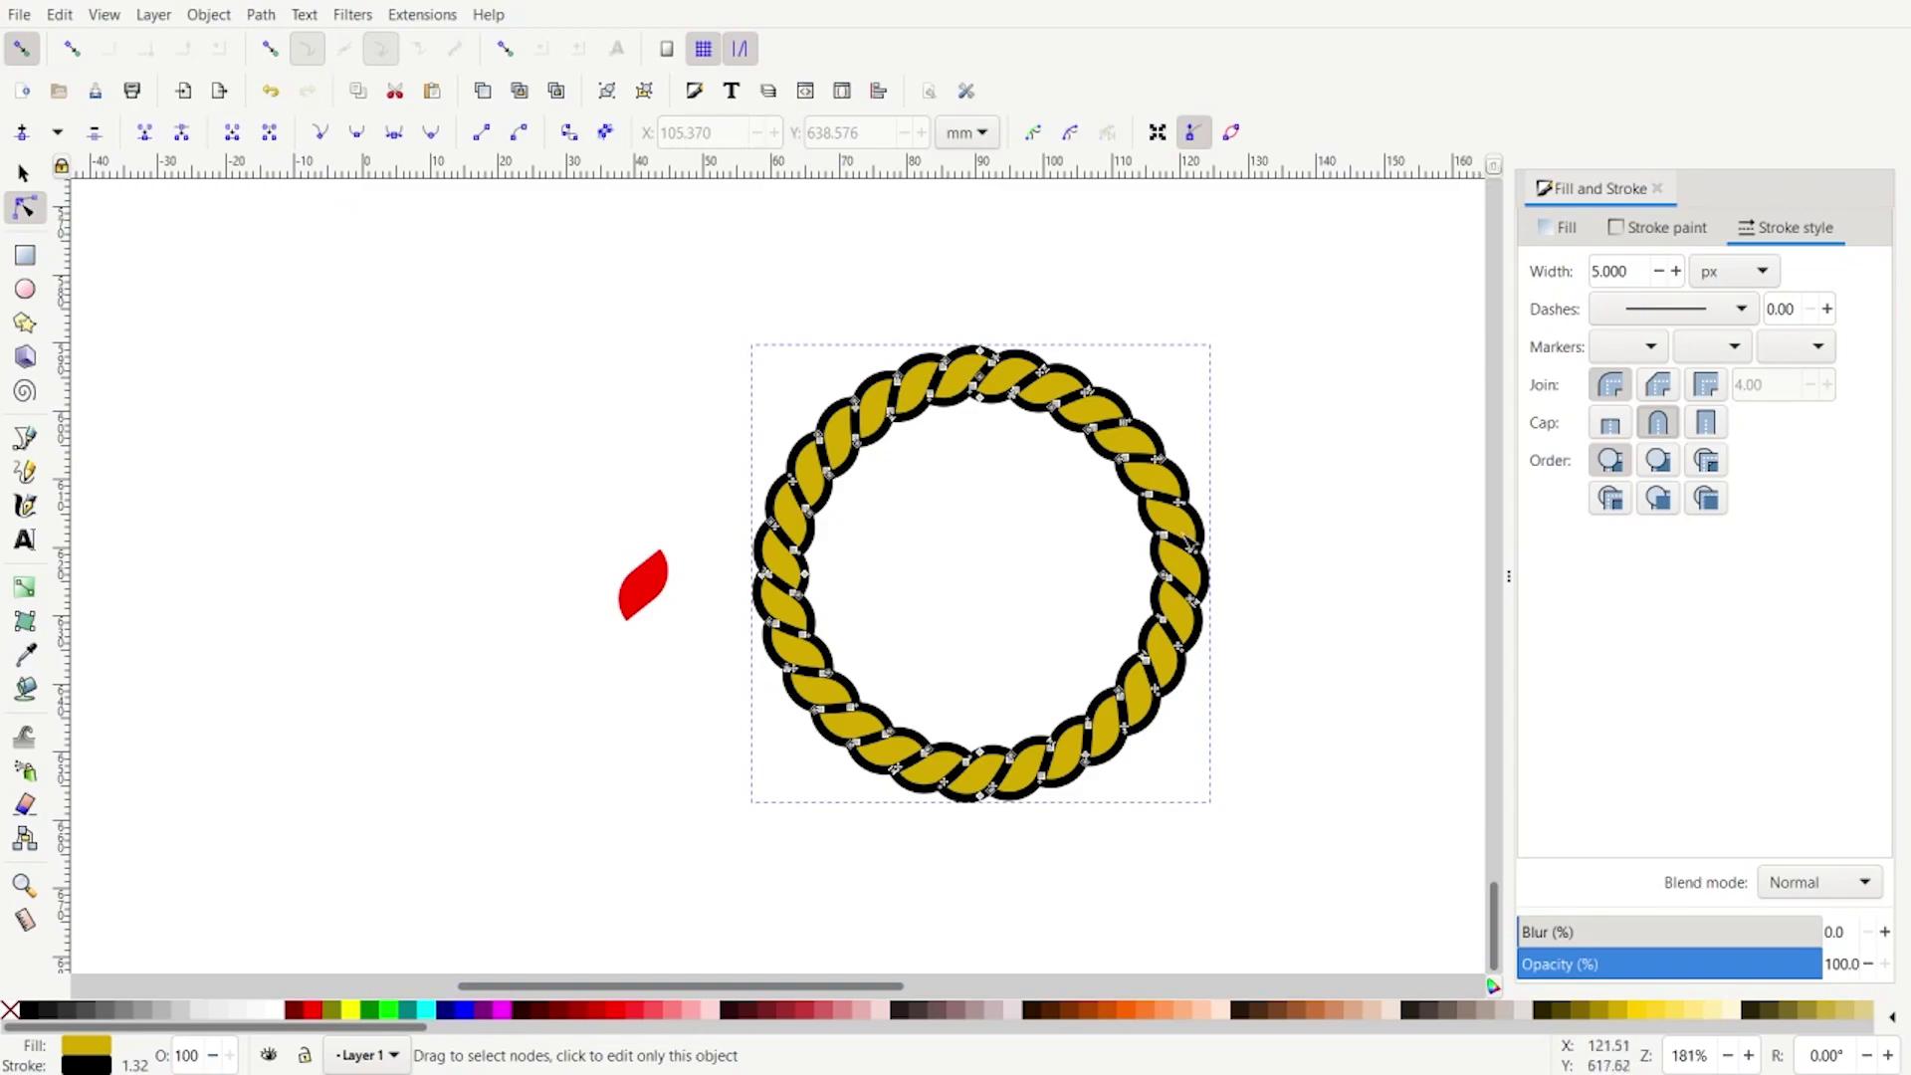
{"action": "left_click", "coordinate": [23, 173]}
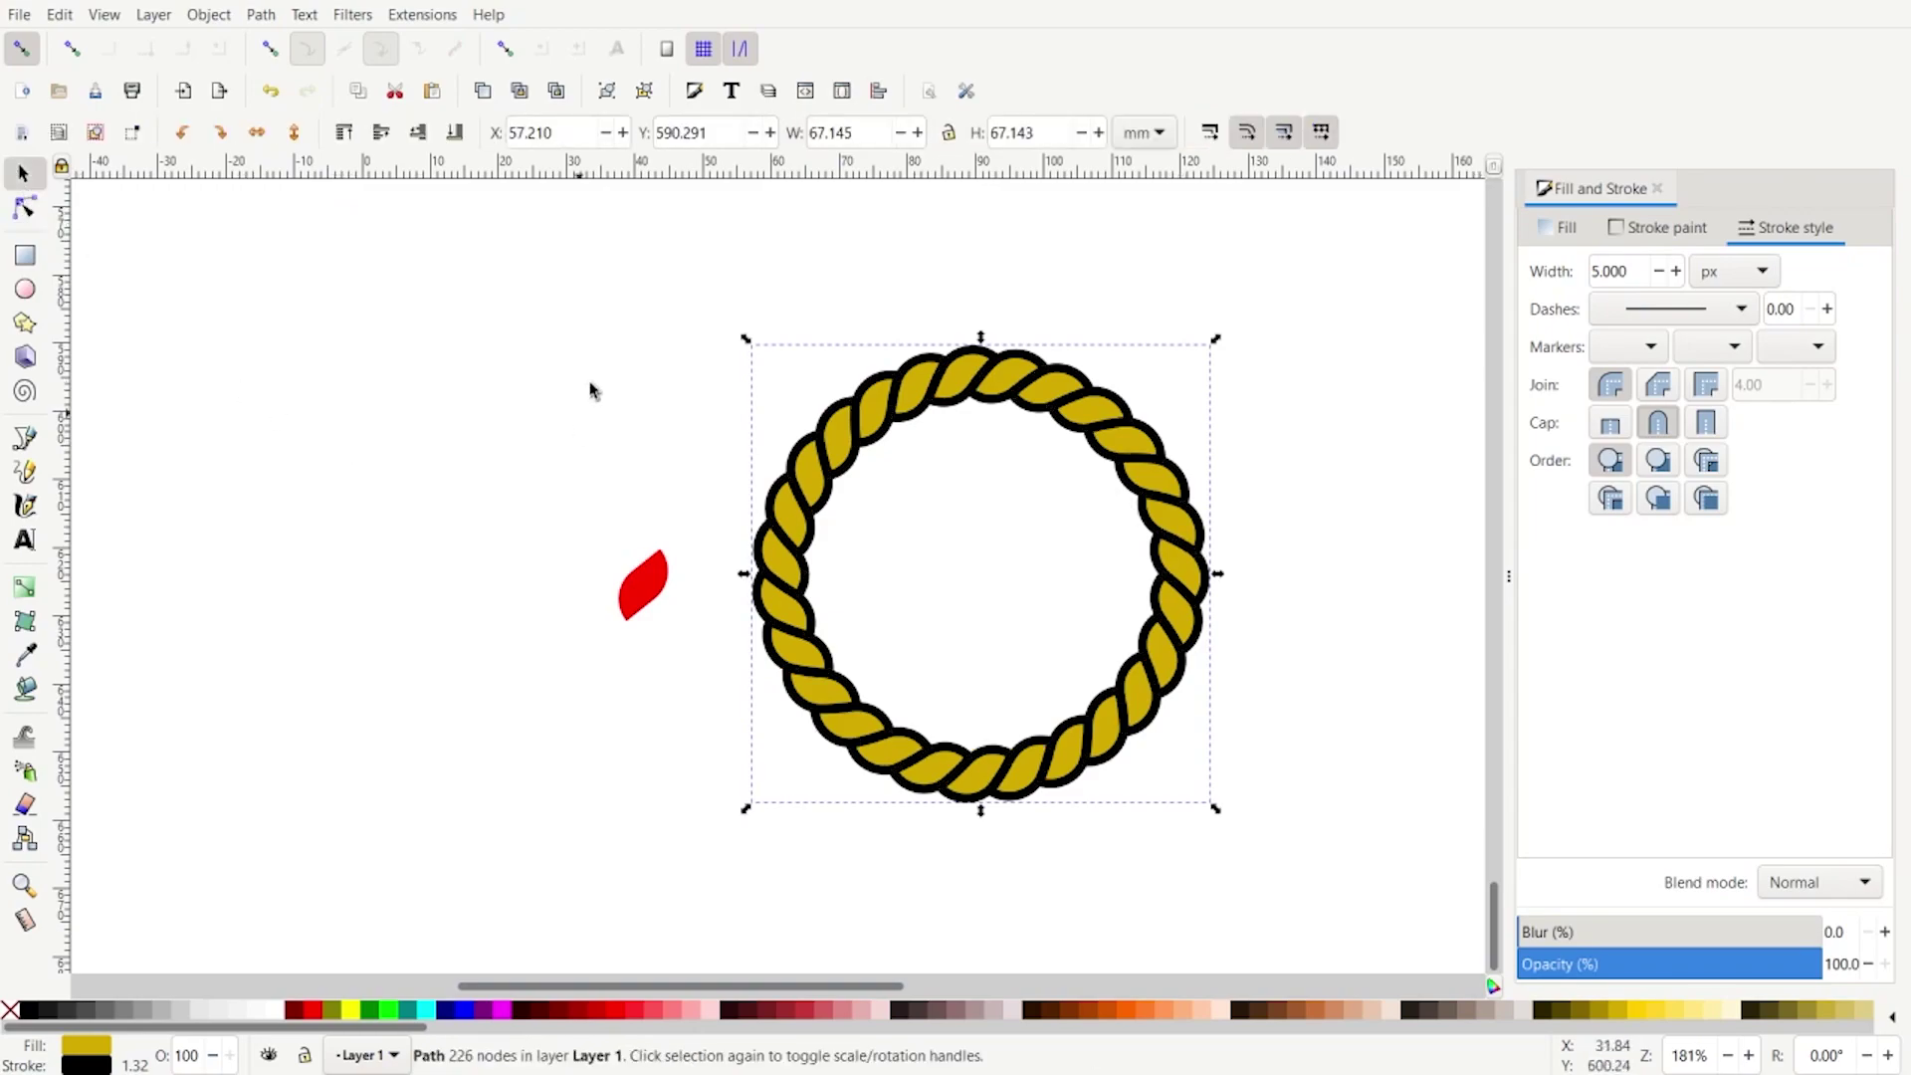
{"action": "left_click", "coordinate": [820, 508]}
{"action": "left_click", "coordinate": [260, 13]}
{"action": "left_click", "coordinate": [295, 71]}
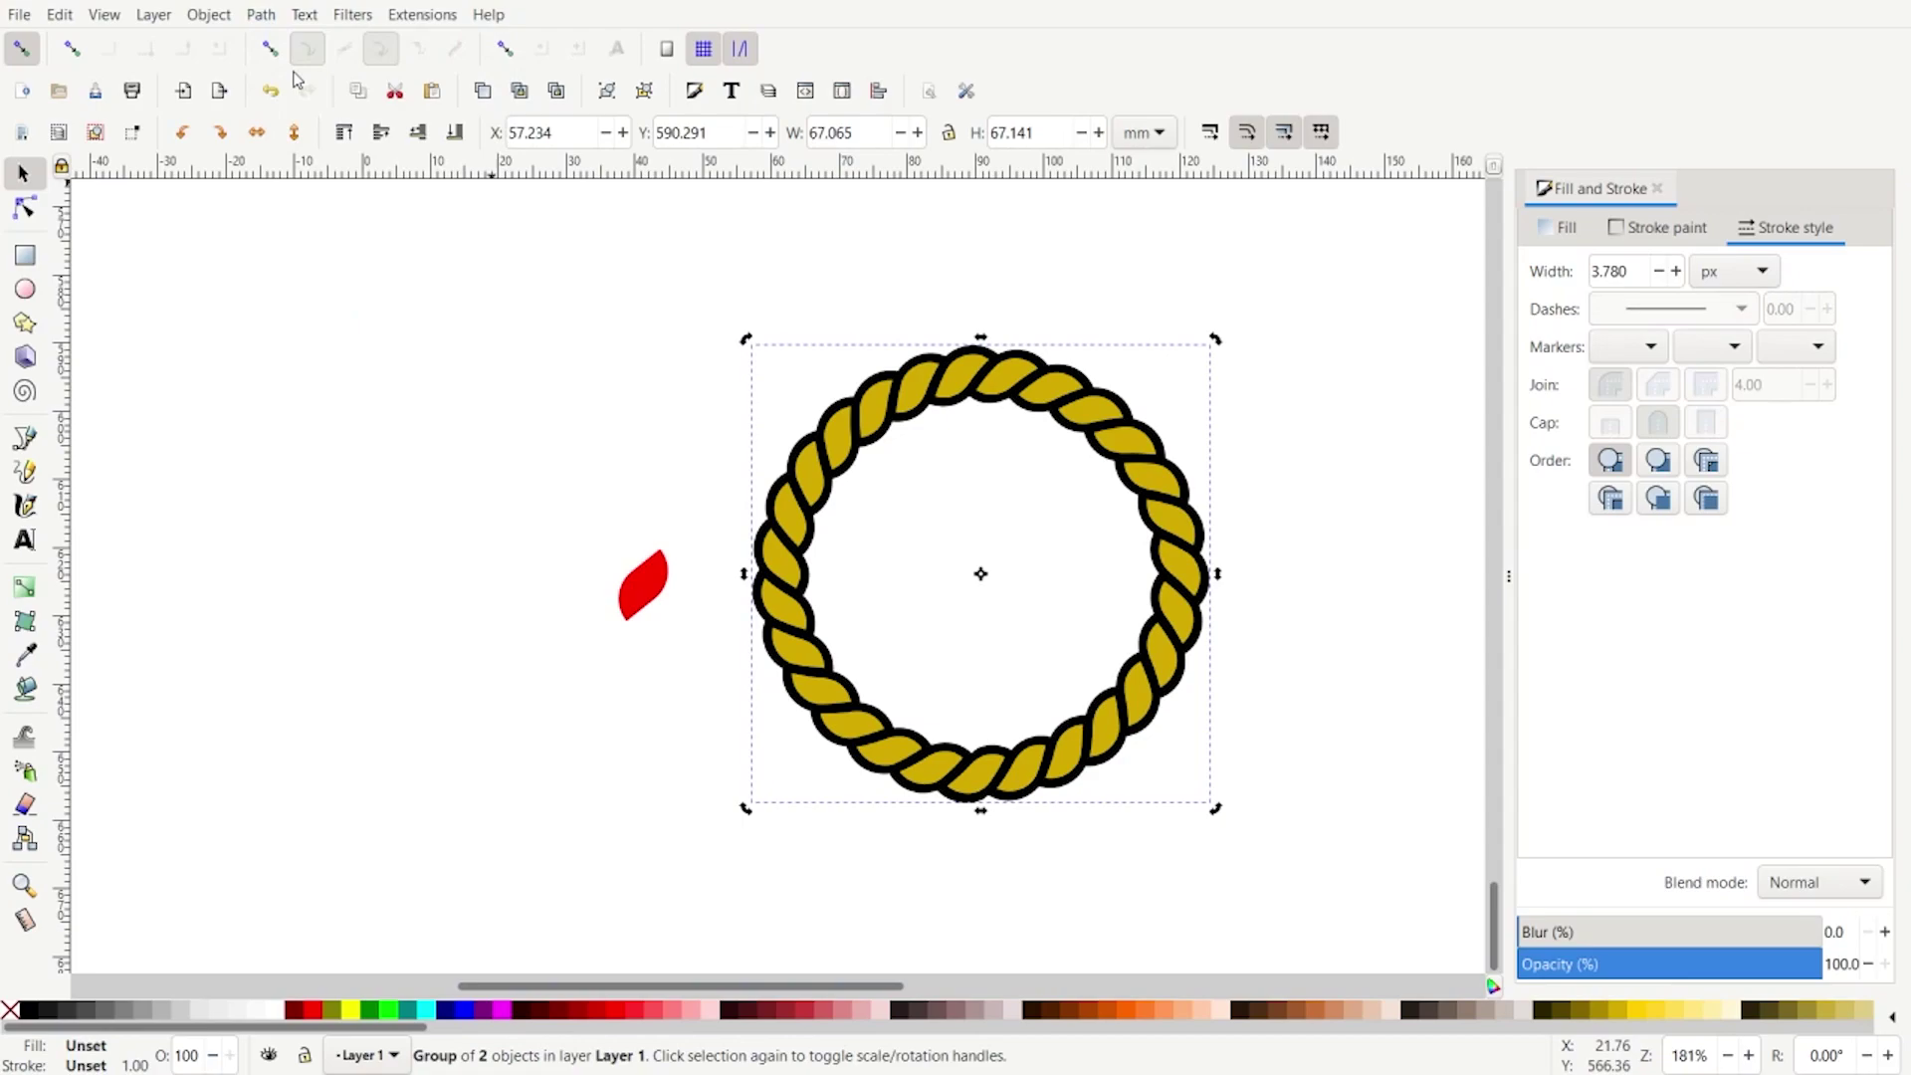
Step: Select the rope group and ungroup it into separate fill and outline paths
{"action": "left_click", "coordinate": [871, 478]}
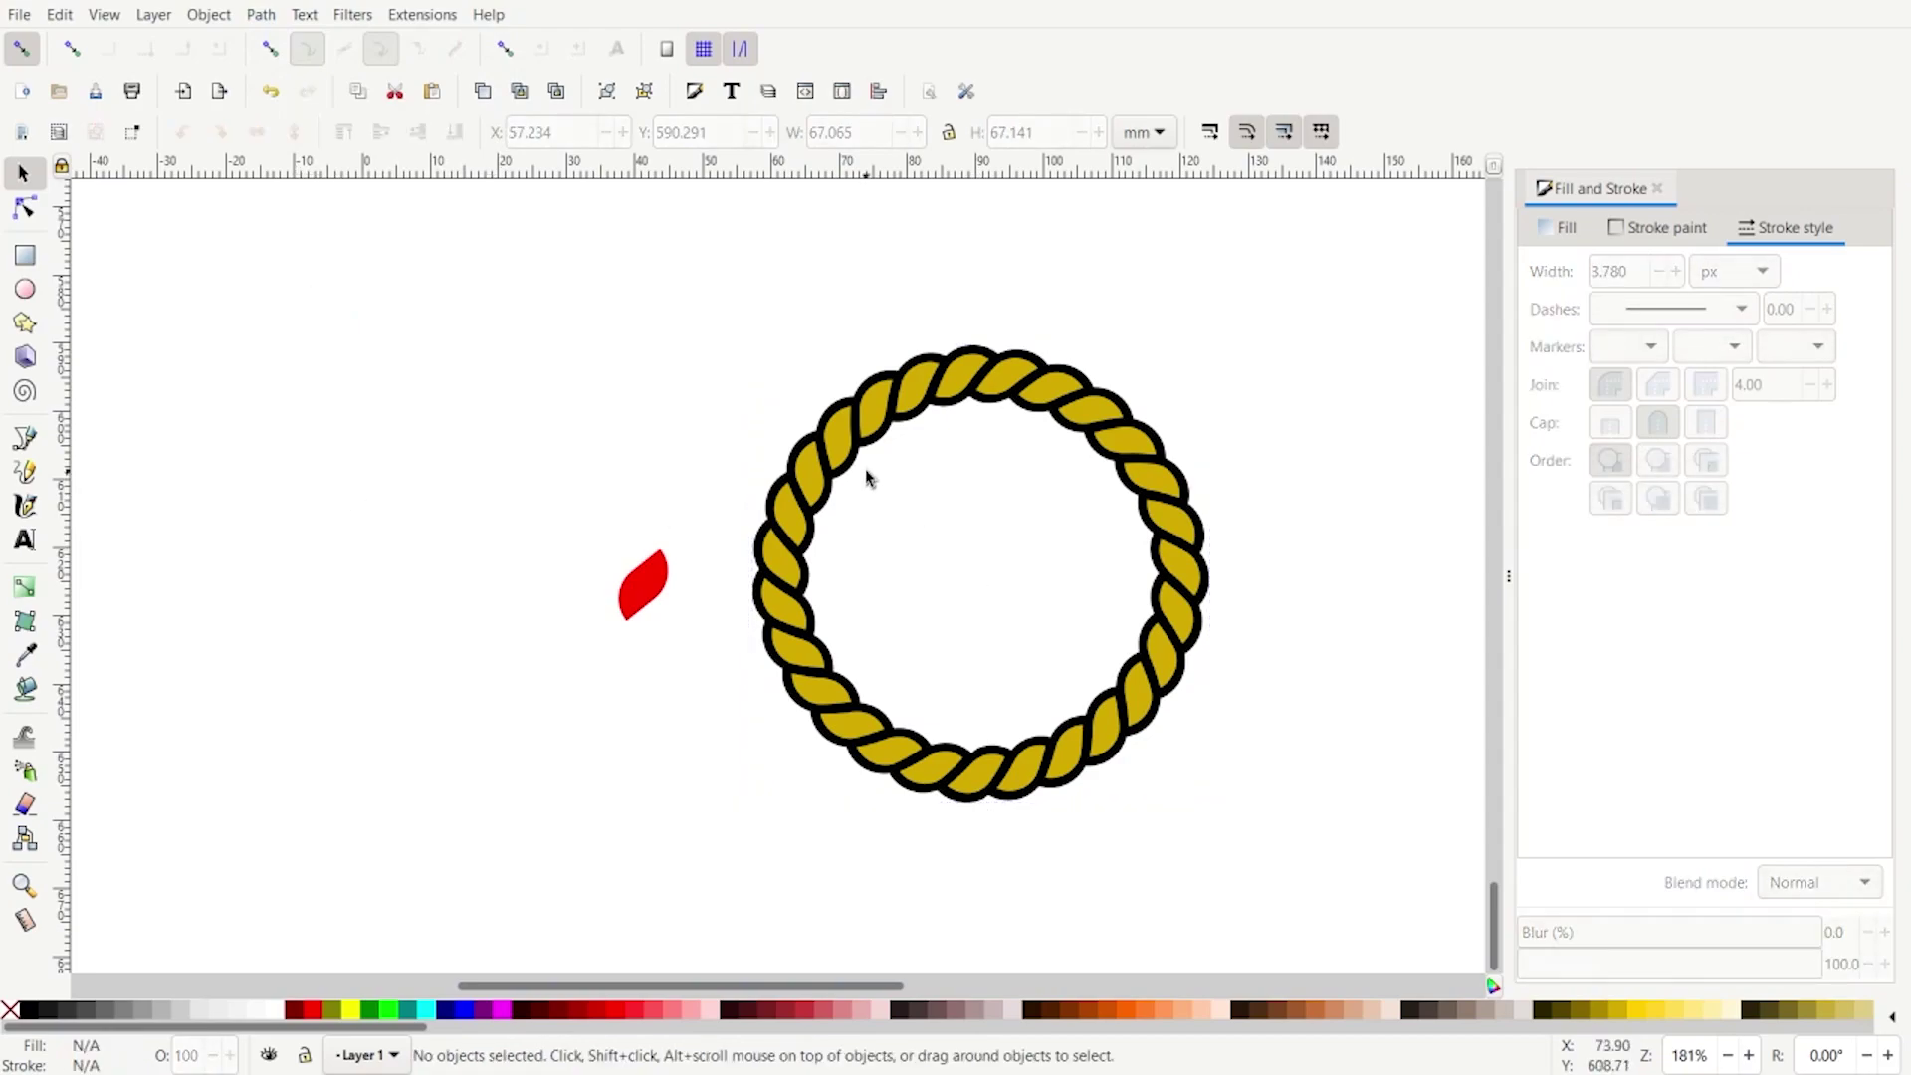
{"action": "left_click", "coordinate": [841, 448]}
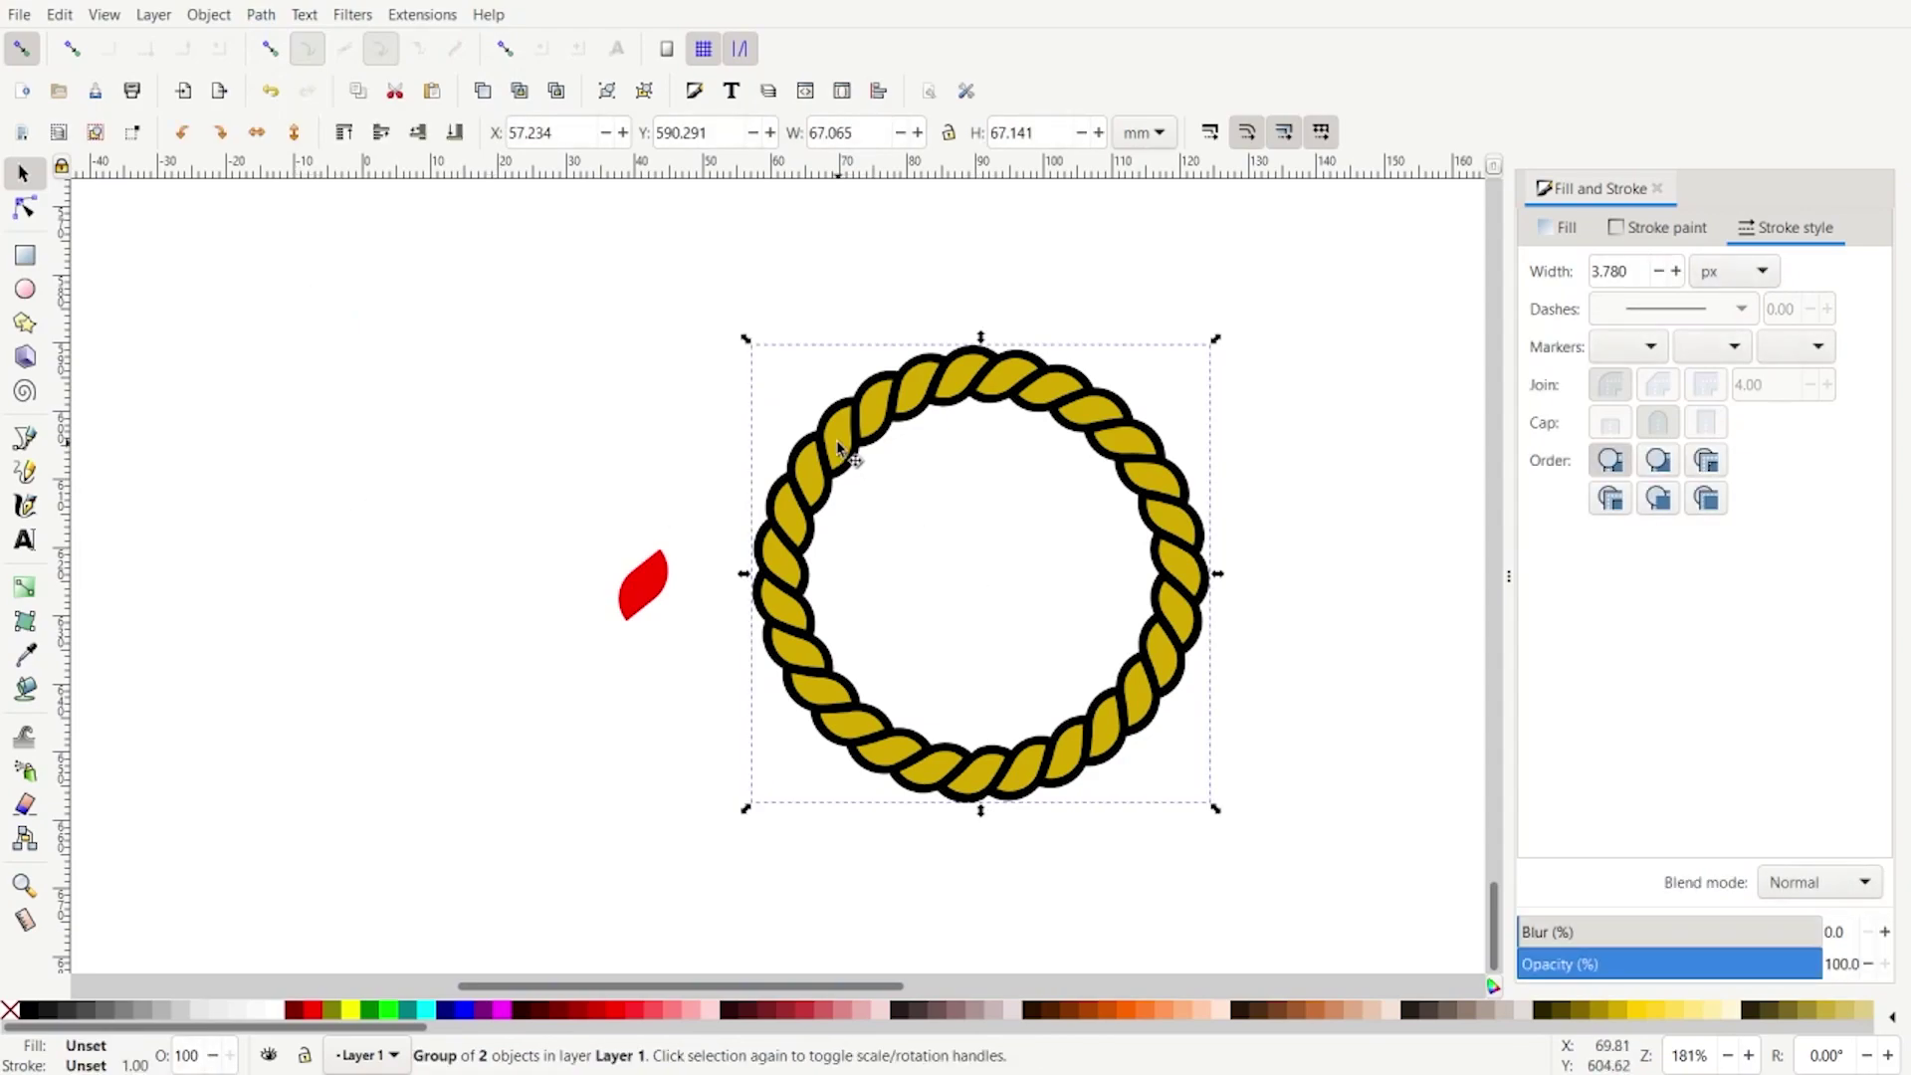
{"action": "left_click", "coordinate": [584, 439]}
{"action": "left_click_drag", "start_coordinate": [764, 317], "coordinate": [1284, 905]}
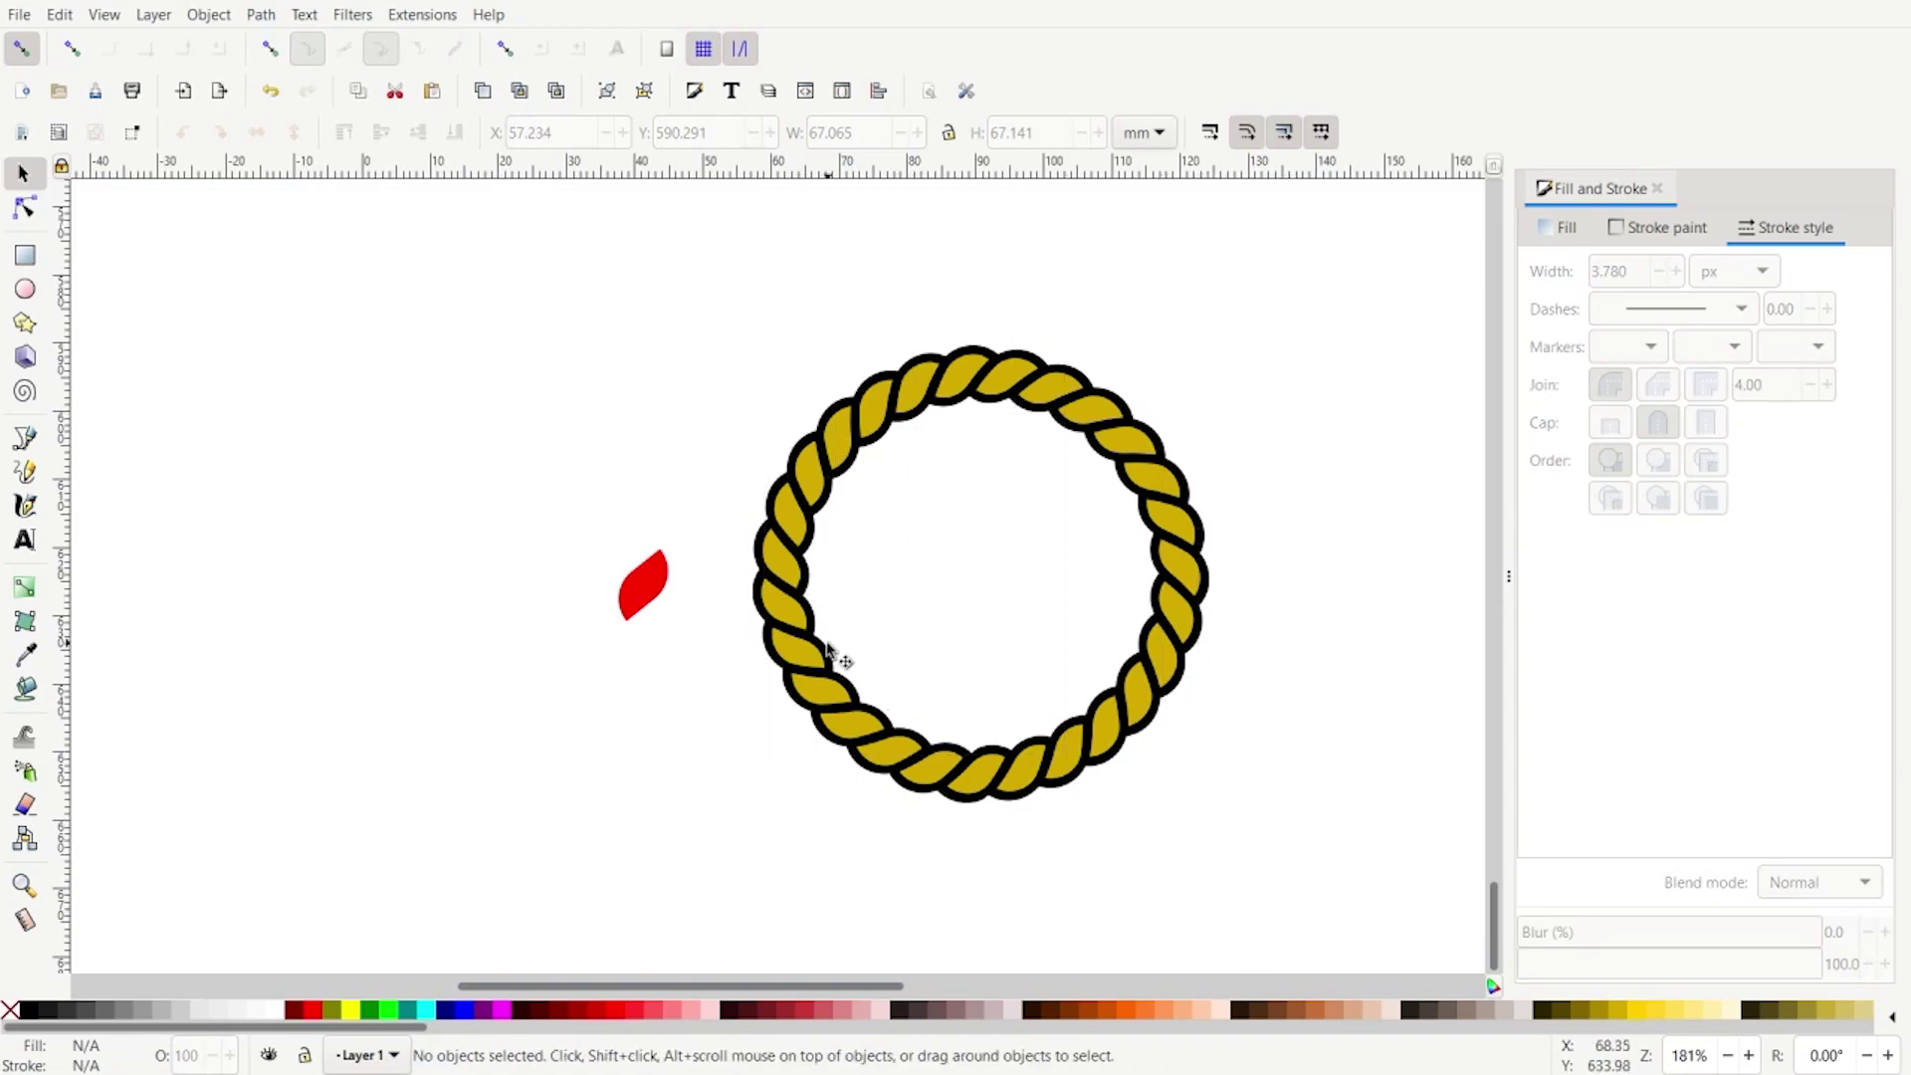
{"action": "left_click", "coordinate": [836, 653]}
{"action": "left_click", "coordinate": [645, 92]}
Step: Test moving and recolouring the gold fill path, then undo back to yellow
{"action": "left_click", "coordinate": [767, 461]}
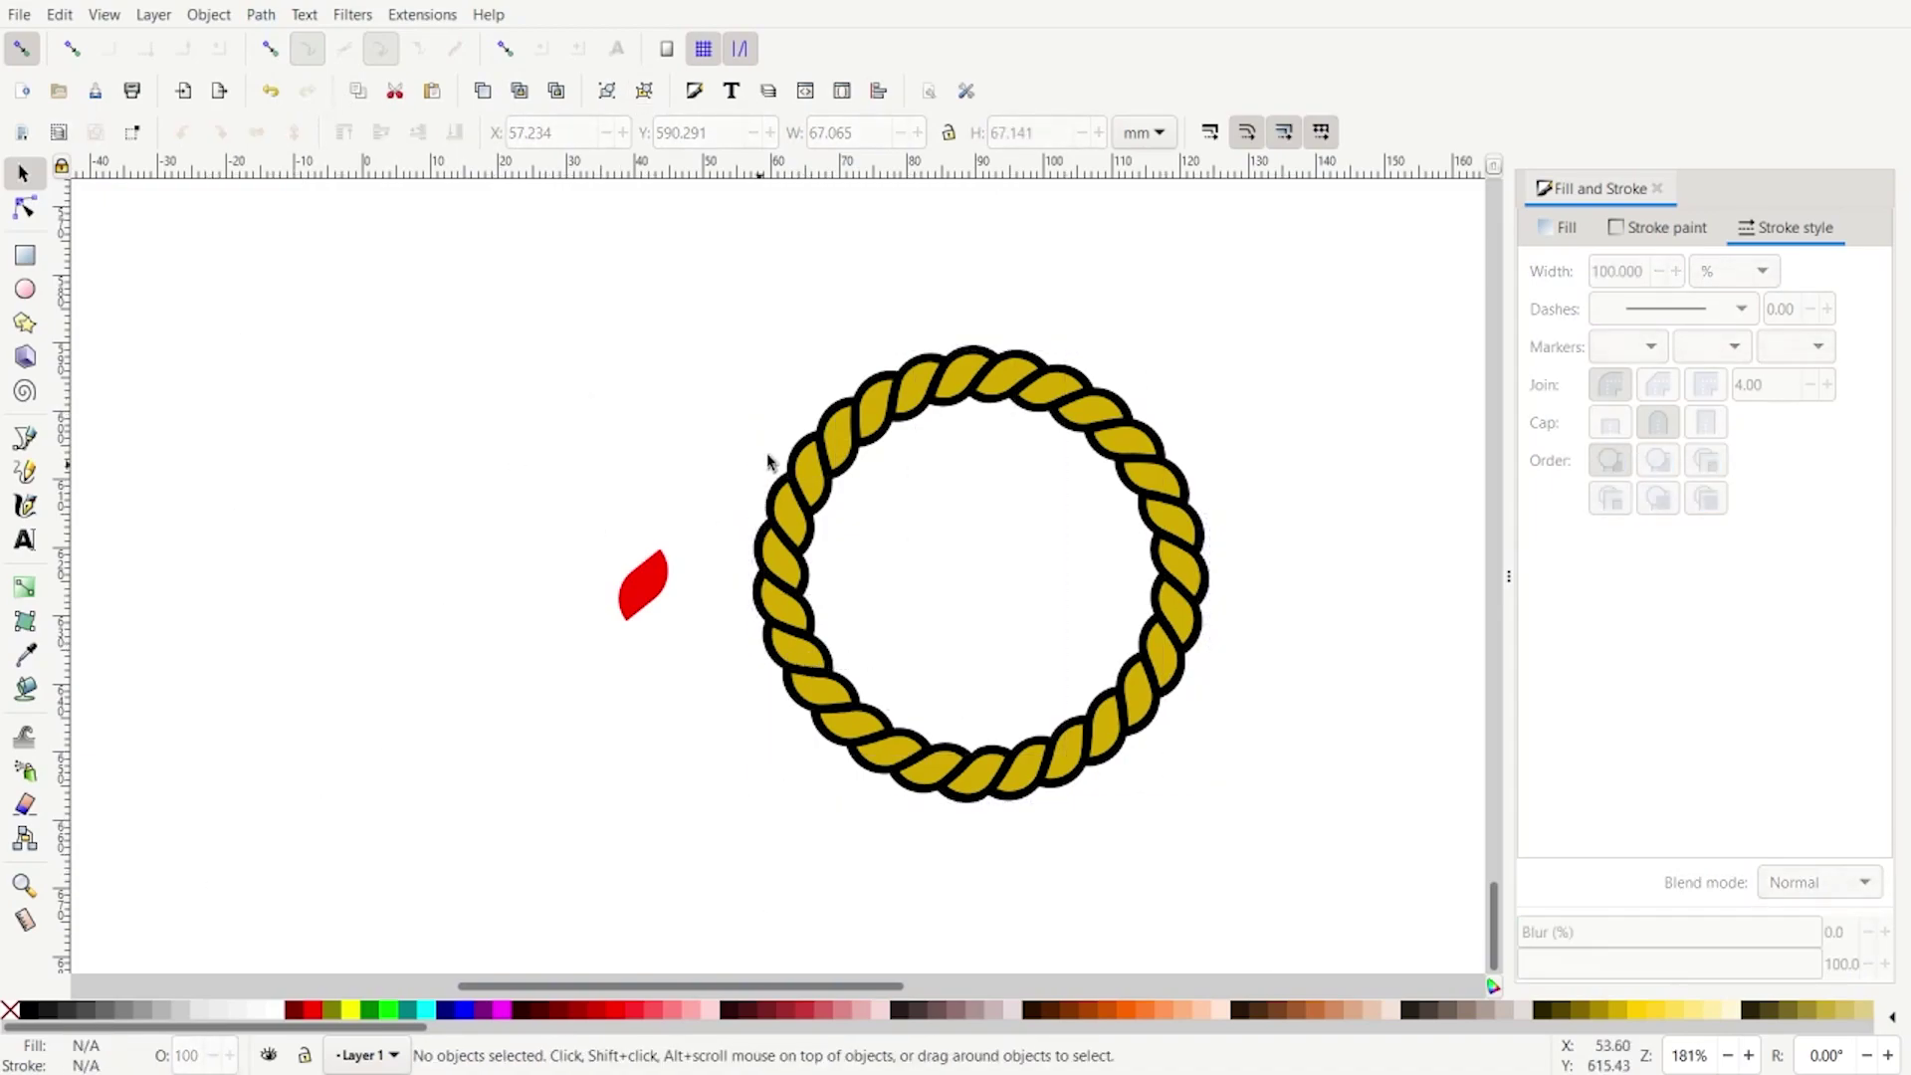
{"action": "left_click", "coordinate": [818, 478]}
{"action": "left_click_drag", "start_coordinate": [809, 472], "coordinate": [746, 482]}
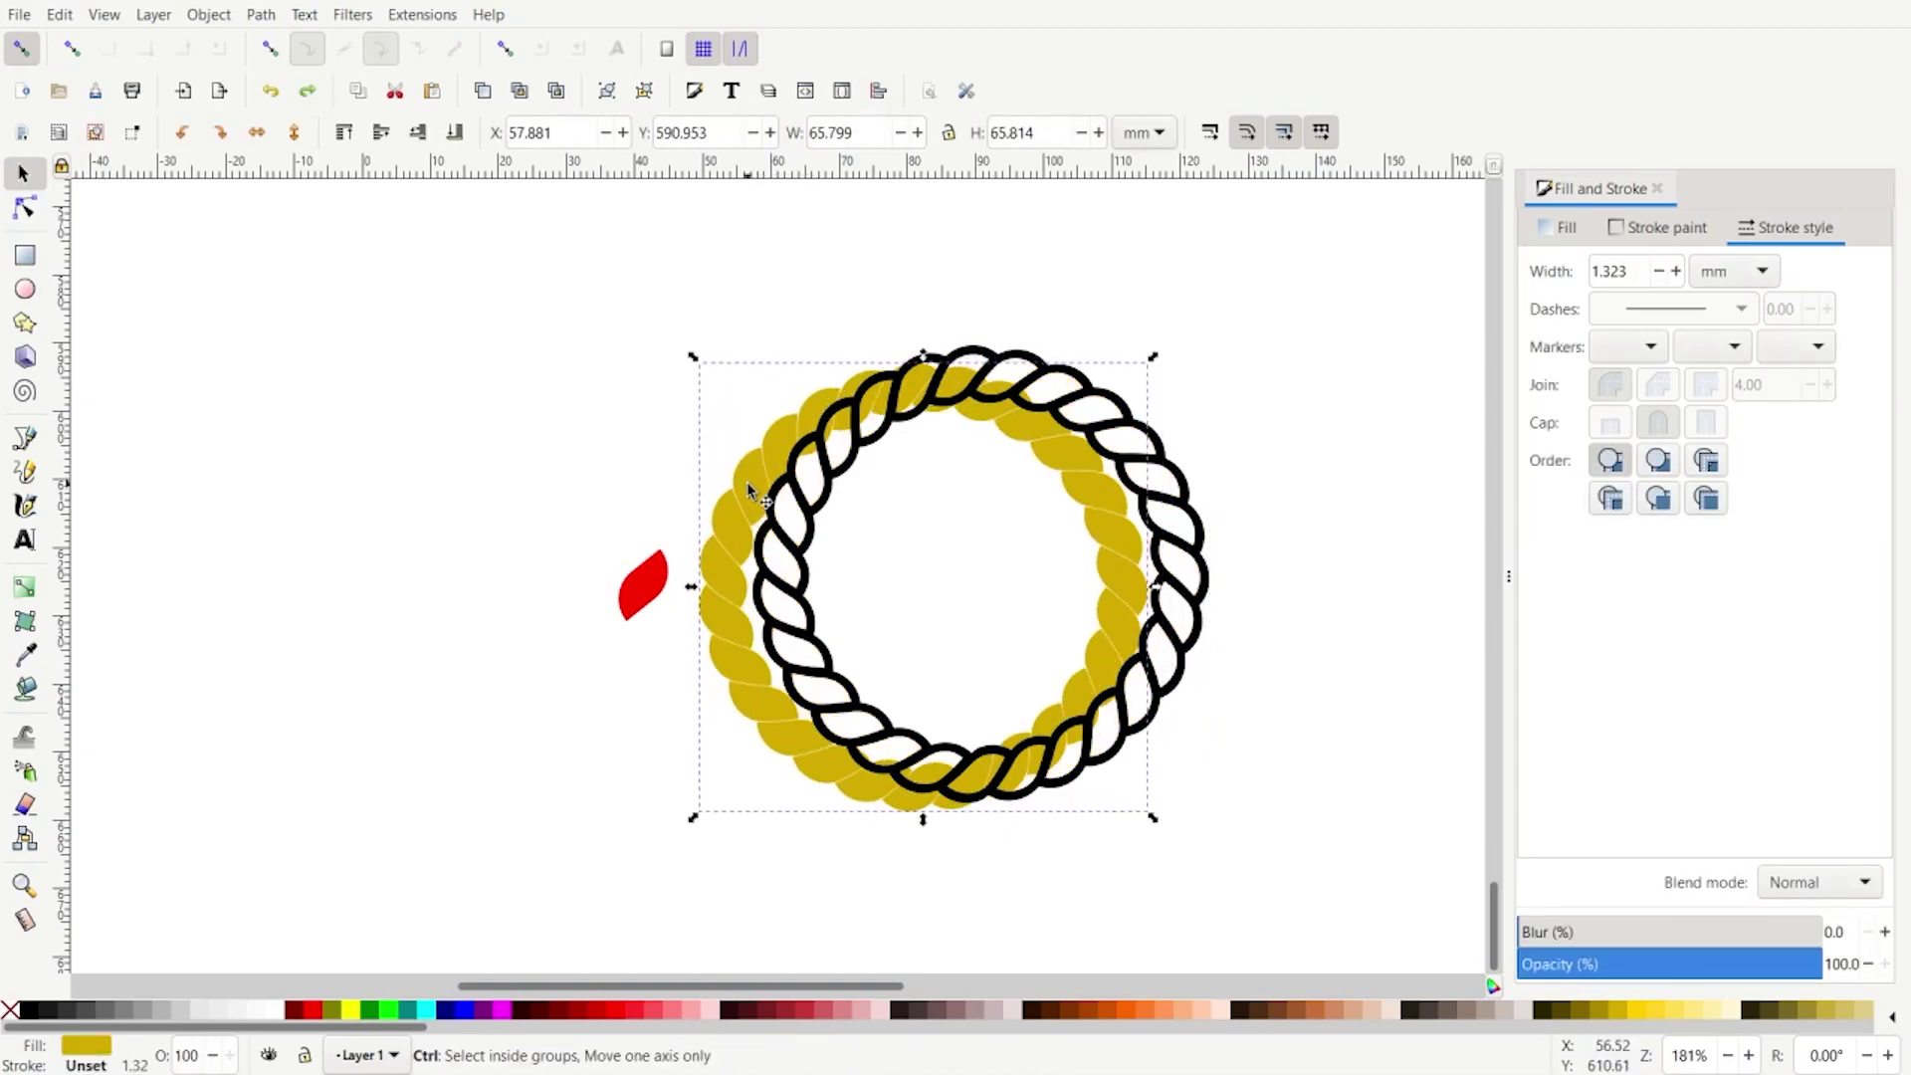
{"action": "key", "text": "ctrl+z"}
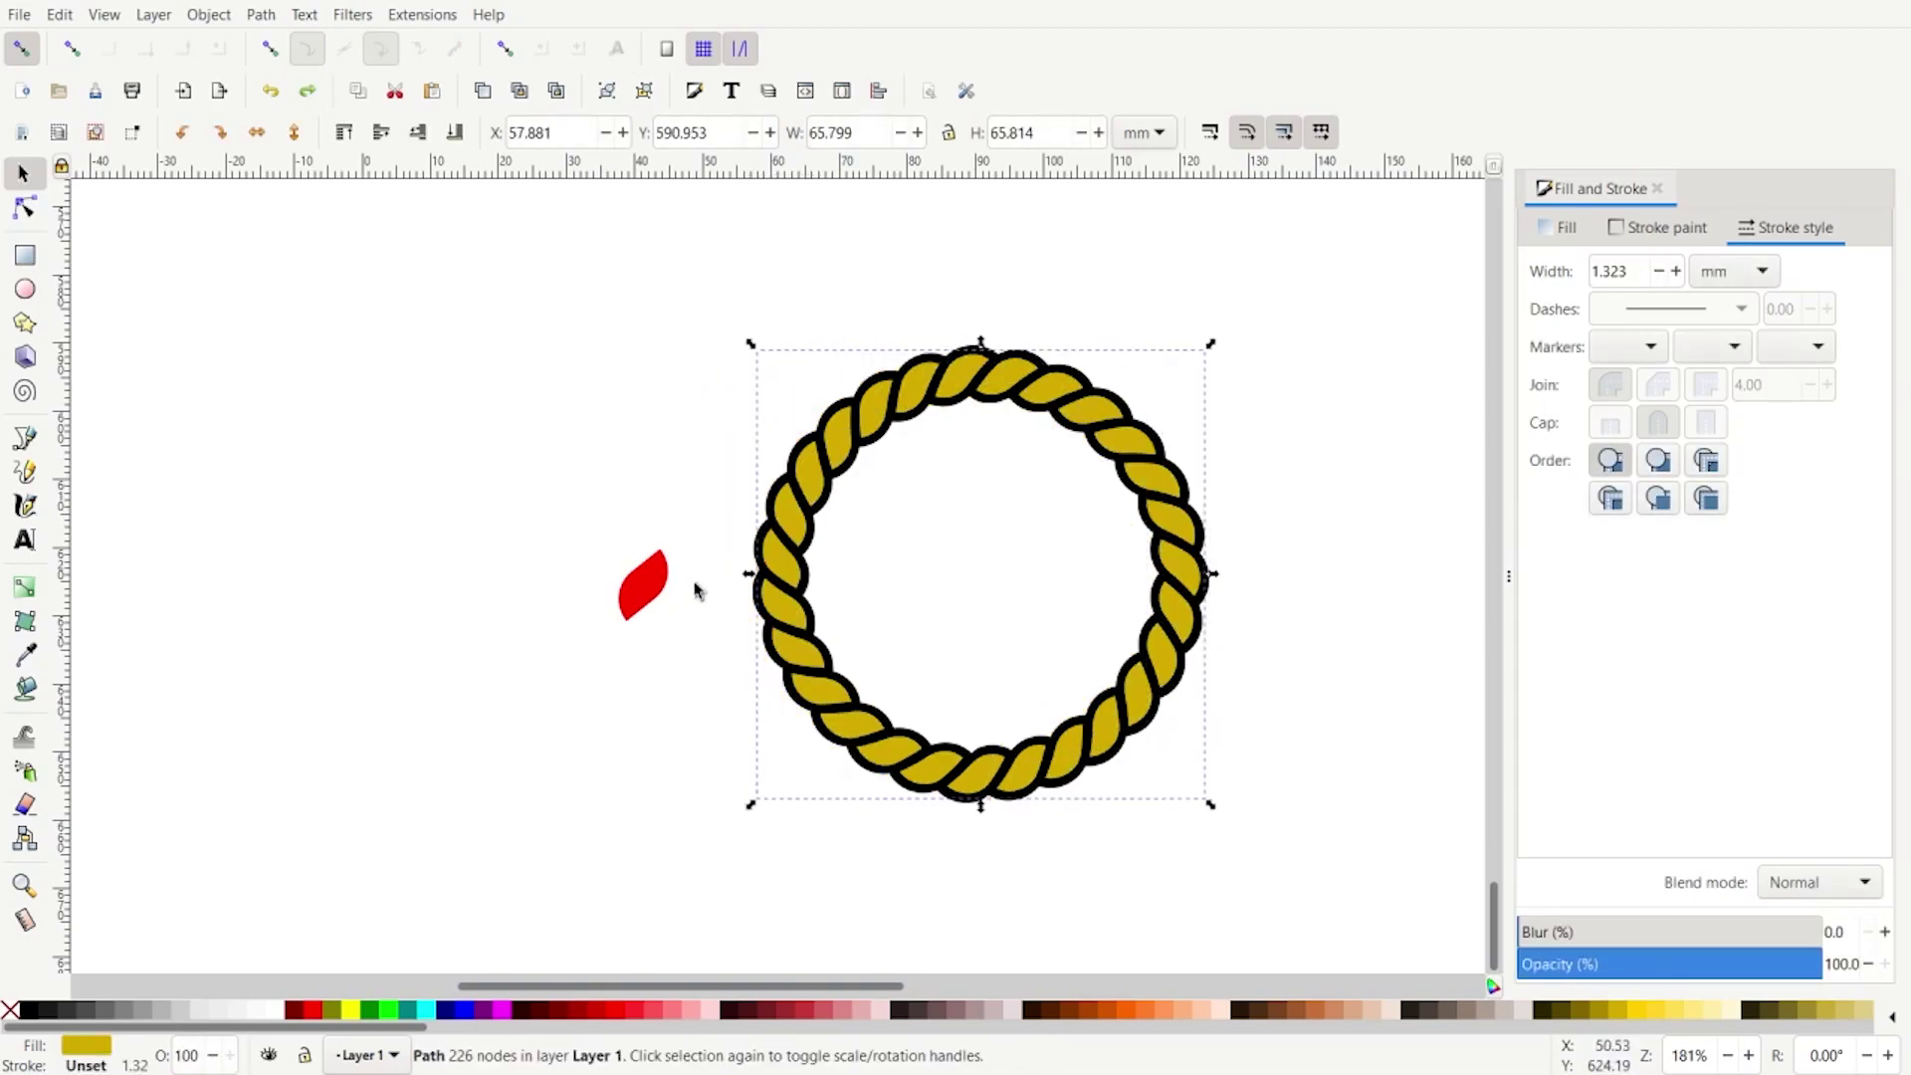
{"action": "left_click", "coordinate": [390, 1011]}
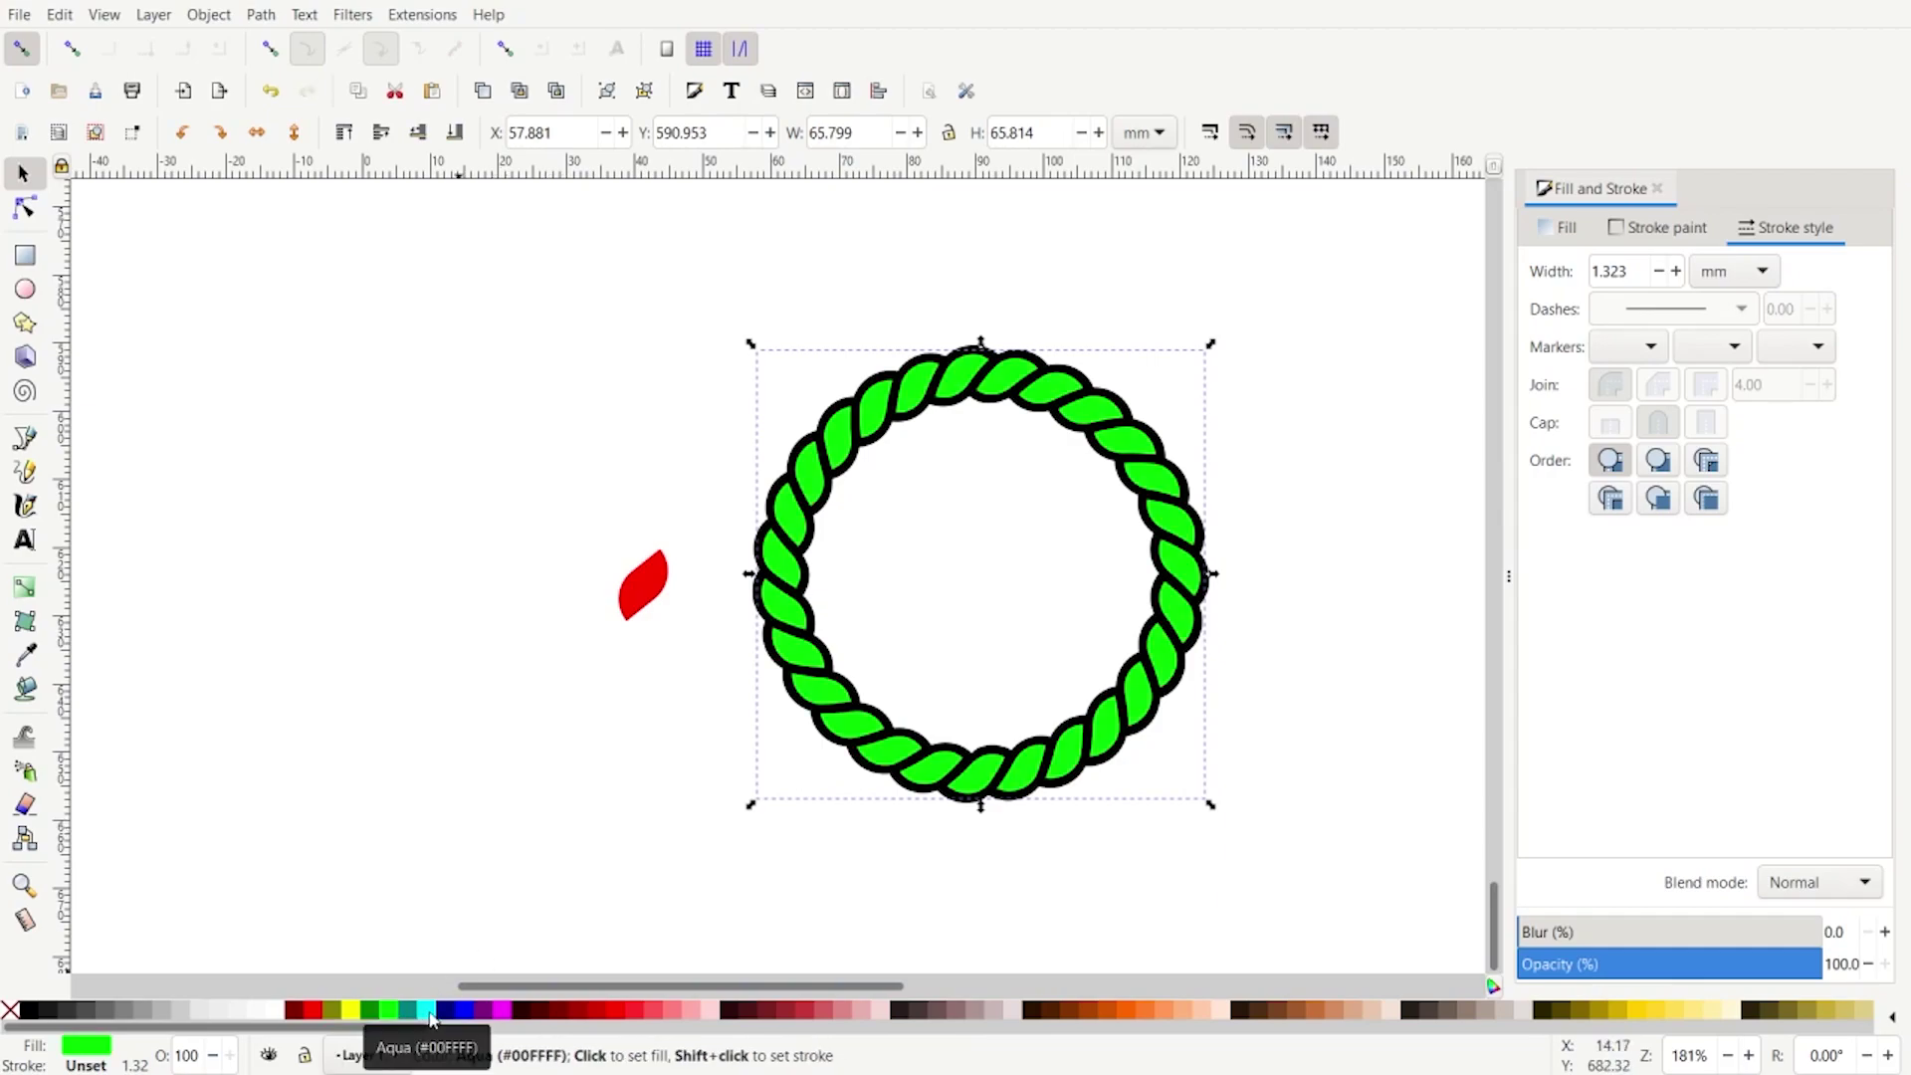
{"action": "left_click", "coordinate": [425, 1012]}
{"action": "key", "text": "ctrl+z"}
{"action": "key", "text": "ctrl+z"}
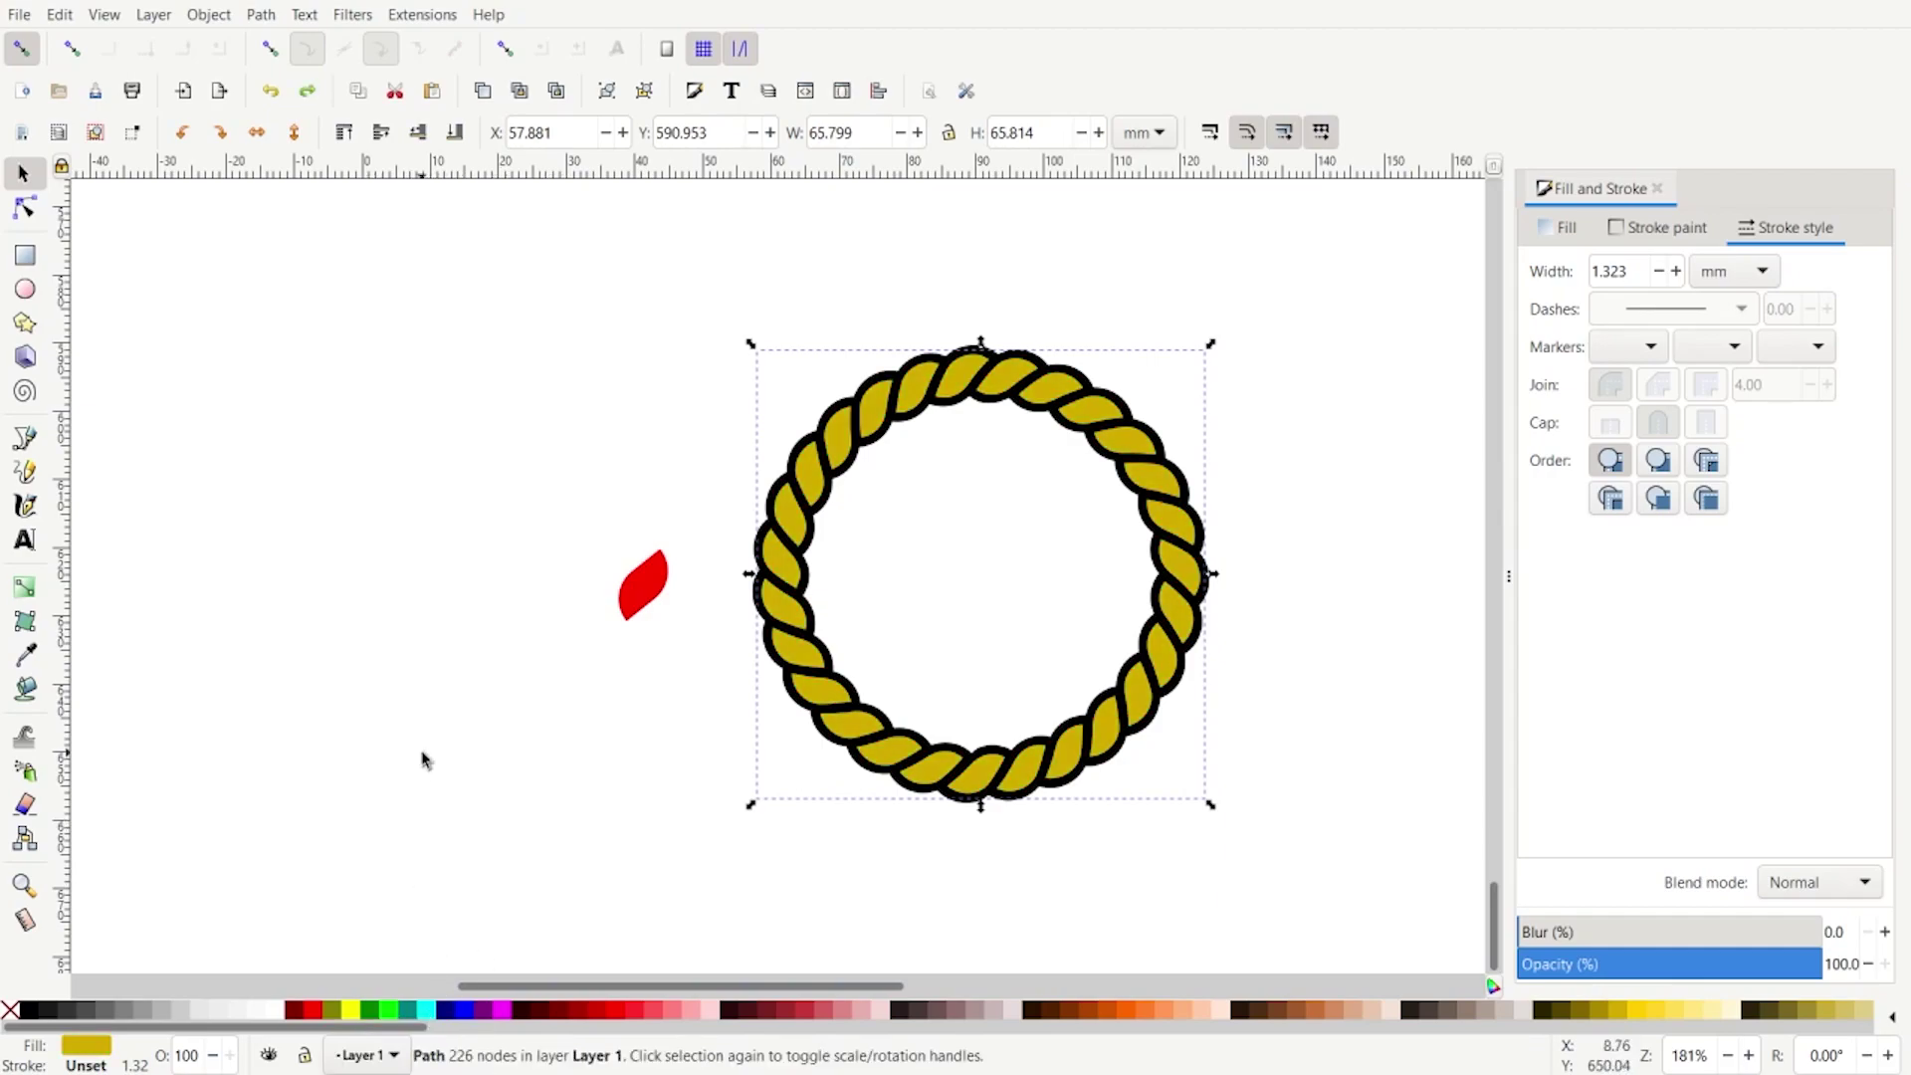
Step: Zoom and scroll the canvas to view the teal-outlined rope circle and gold rope letter
{"action": "scroll", "coordinate": [1297, 636], "scroll_direction": "down", "scroll_amount": 2}
{"action": "scroll", "coordinate": [1386, 653], "scroll_direction": "up", "scroll_amount": 2}
{"action": "scroll", "coordinate": [1384, 647], "scroll_direction": "up", "scroll_amount": 2}
{"action": "scroll", "coordinate": [1107, 482], "scroll_direction": "down", "scroll_amount": 2}
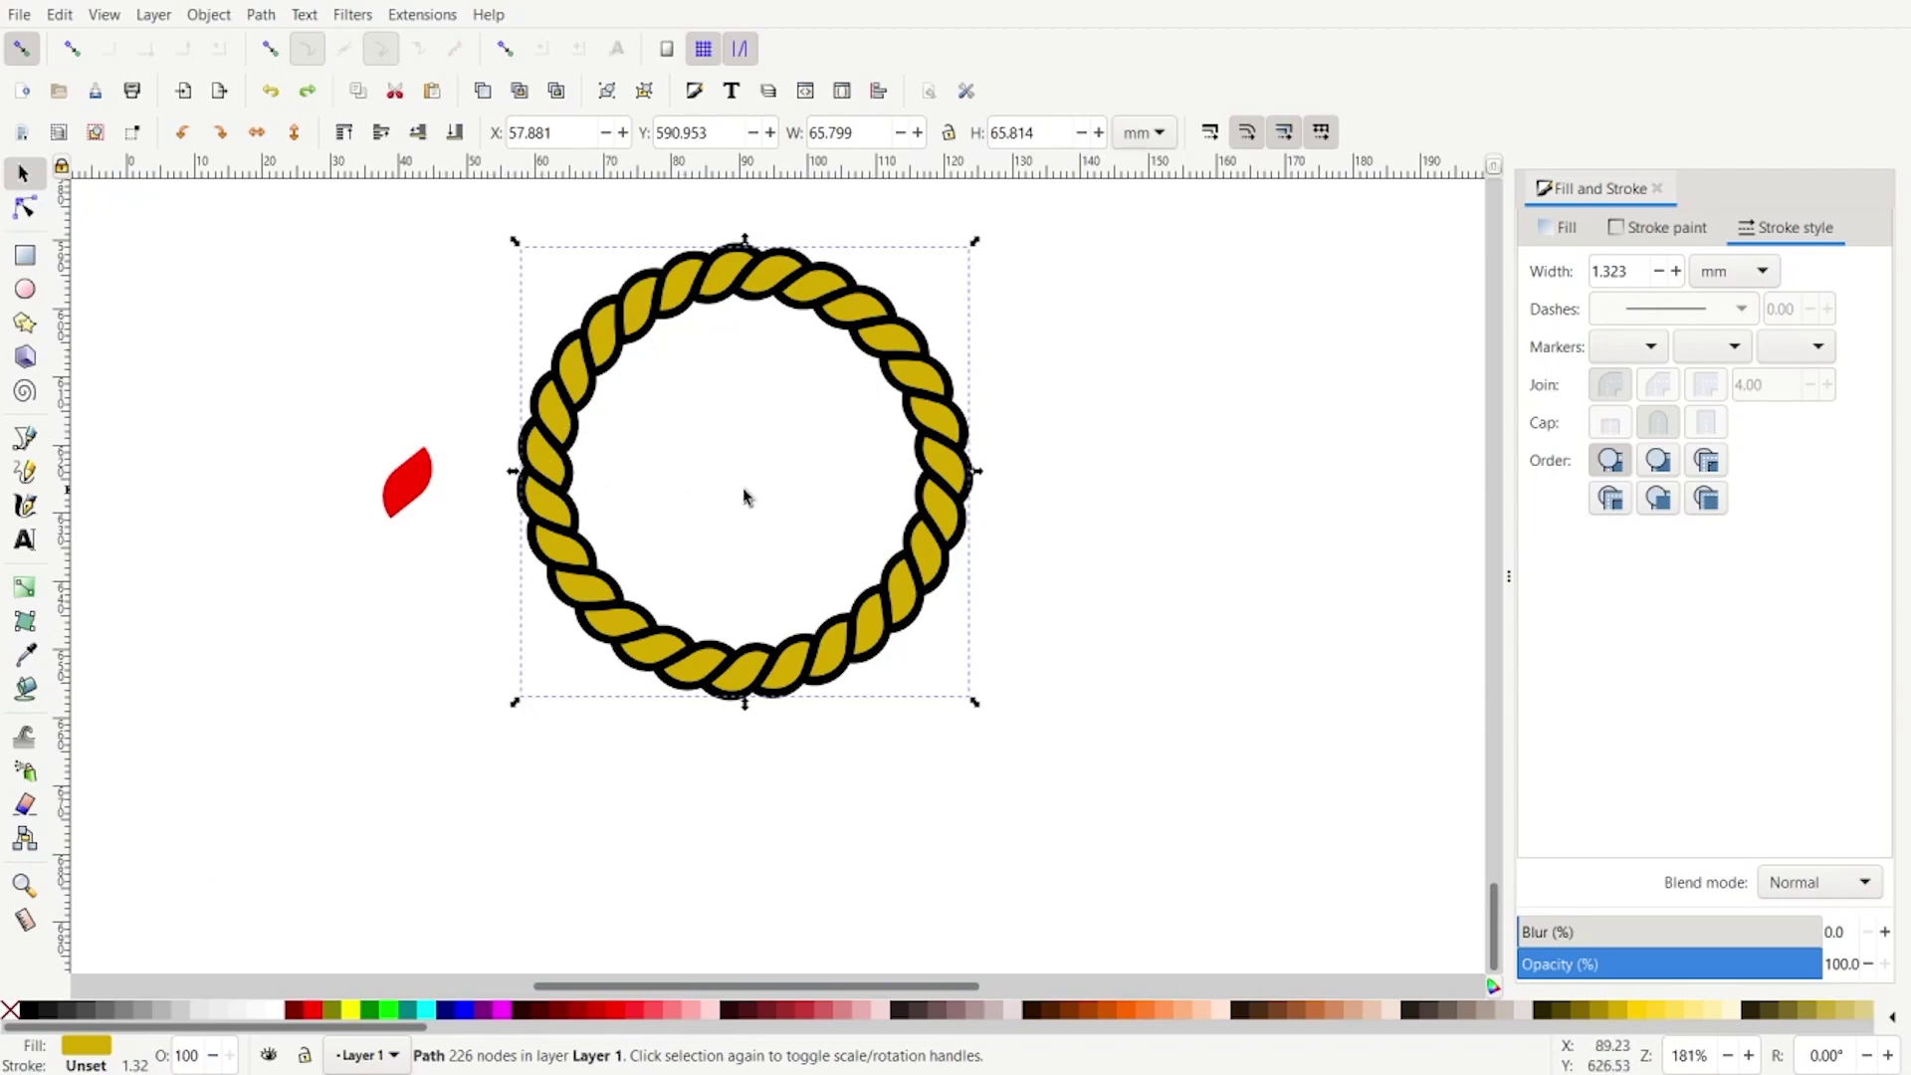
{"action": "scroll", "coordinate": [781, 498], "scroll_direction": "down", "scroll_amount": 2}
{"action": "scroll", "coordinate": [801, 430], "scroll_direction": "up", "scroll_amount": 2}
{"action": "scroll", "coordinate": [806, 423], "scroll_direction": "up", "scroll_amount": 10}
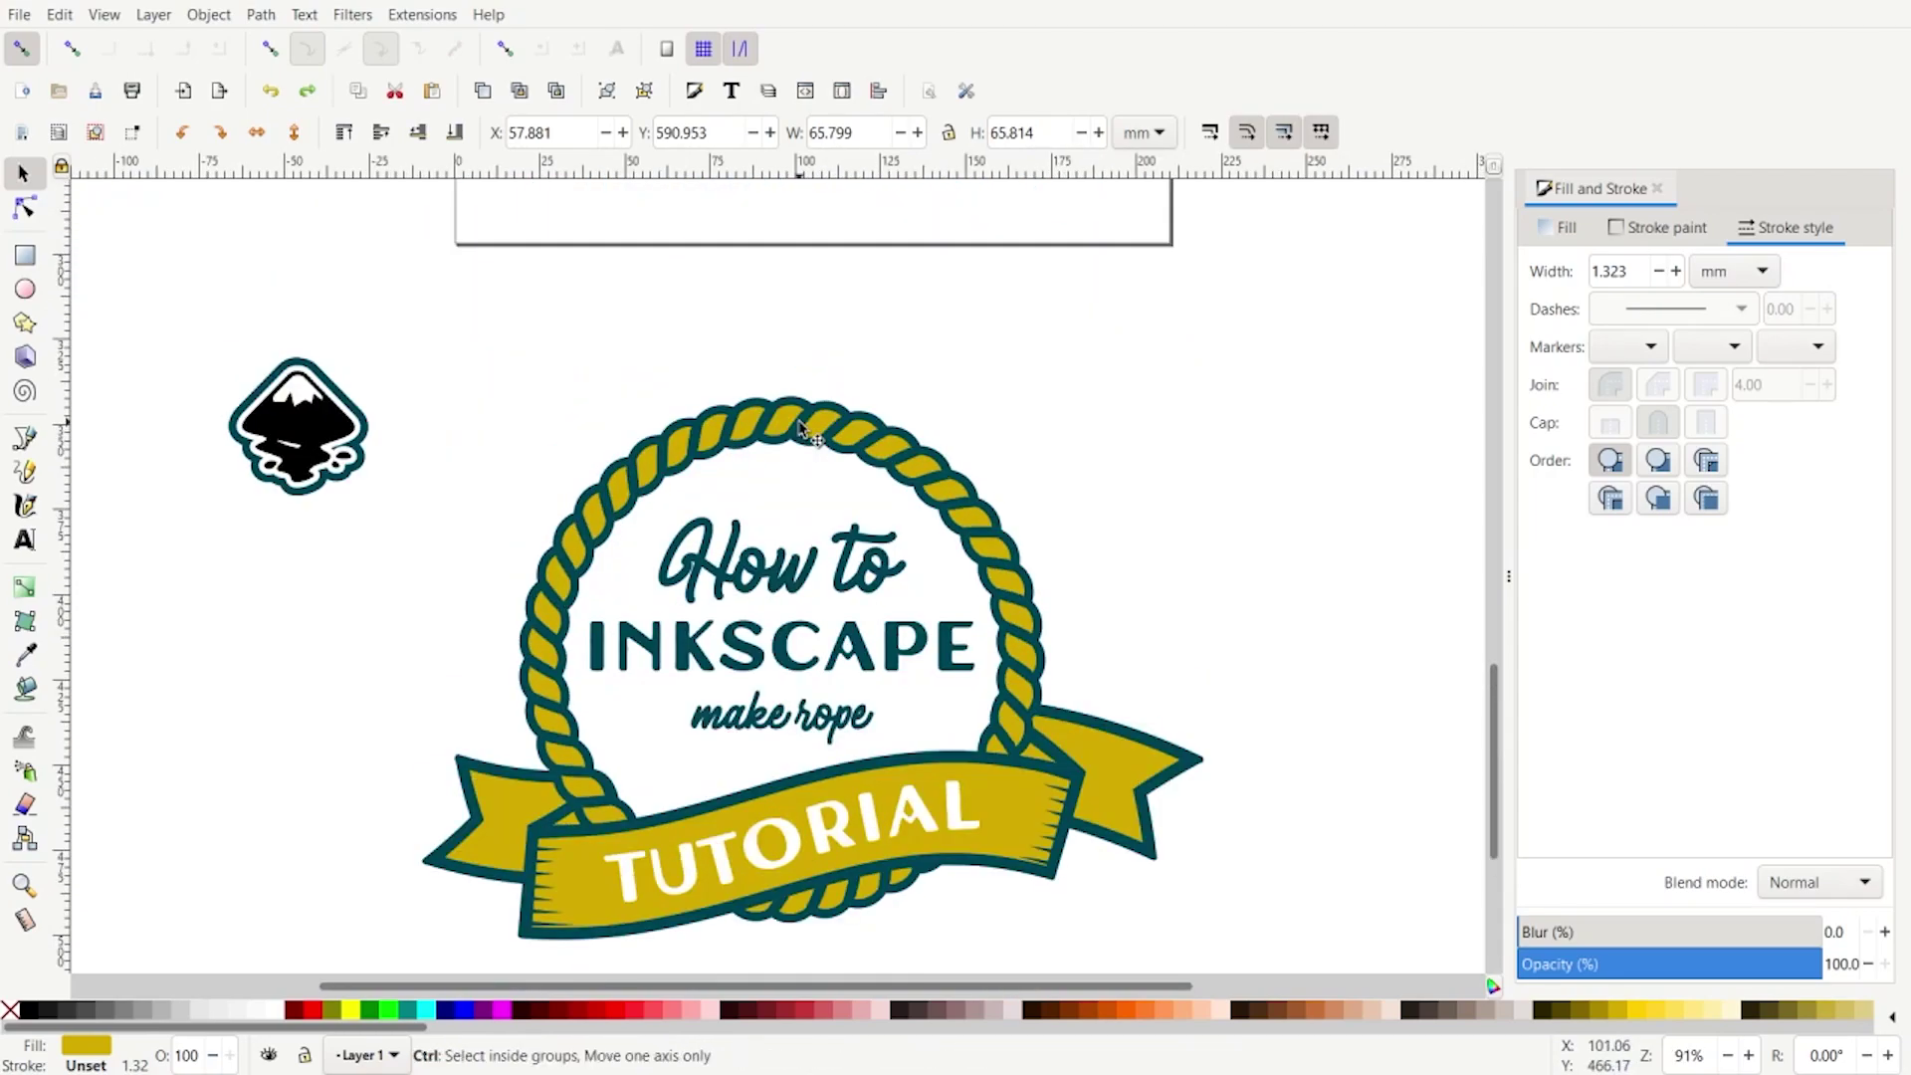
{"action": "scroll", "coordinate": [864, 389], "scroll_direction": "down", "scroll_amount": 2}
{"action": "scroll", "coordinate": [865, 389], "scroll_direction": "up", "scroll_amount": 3}
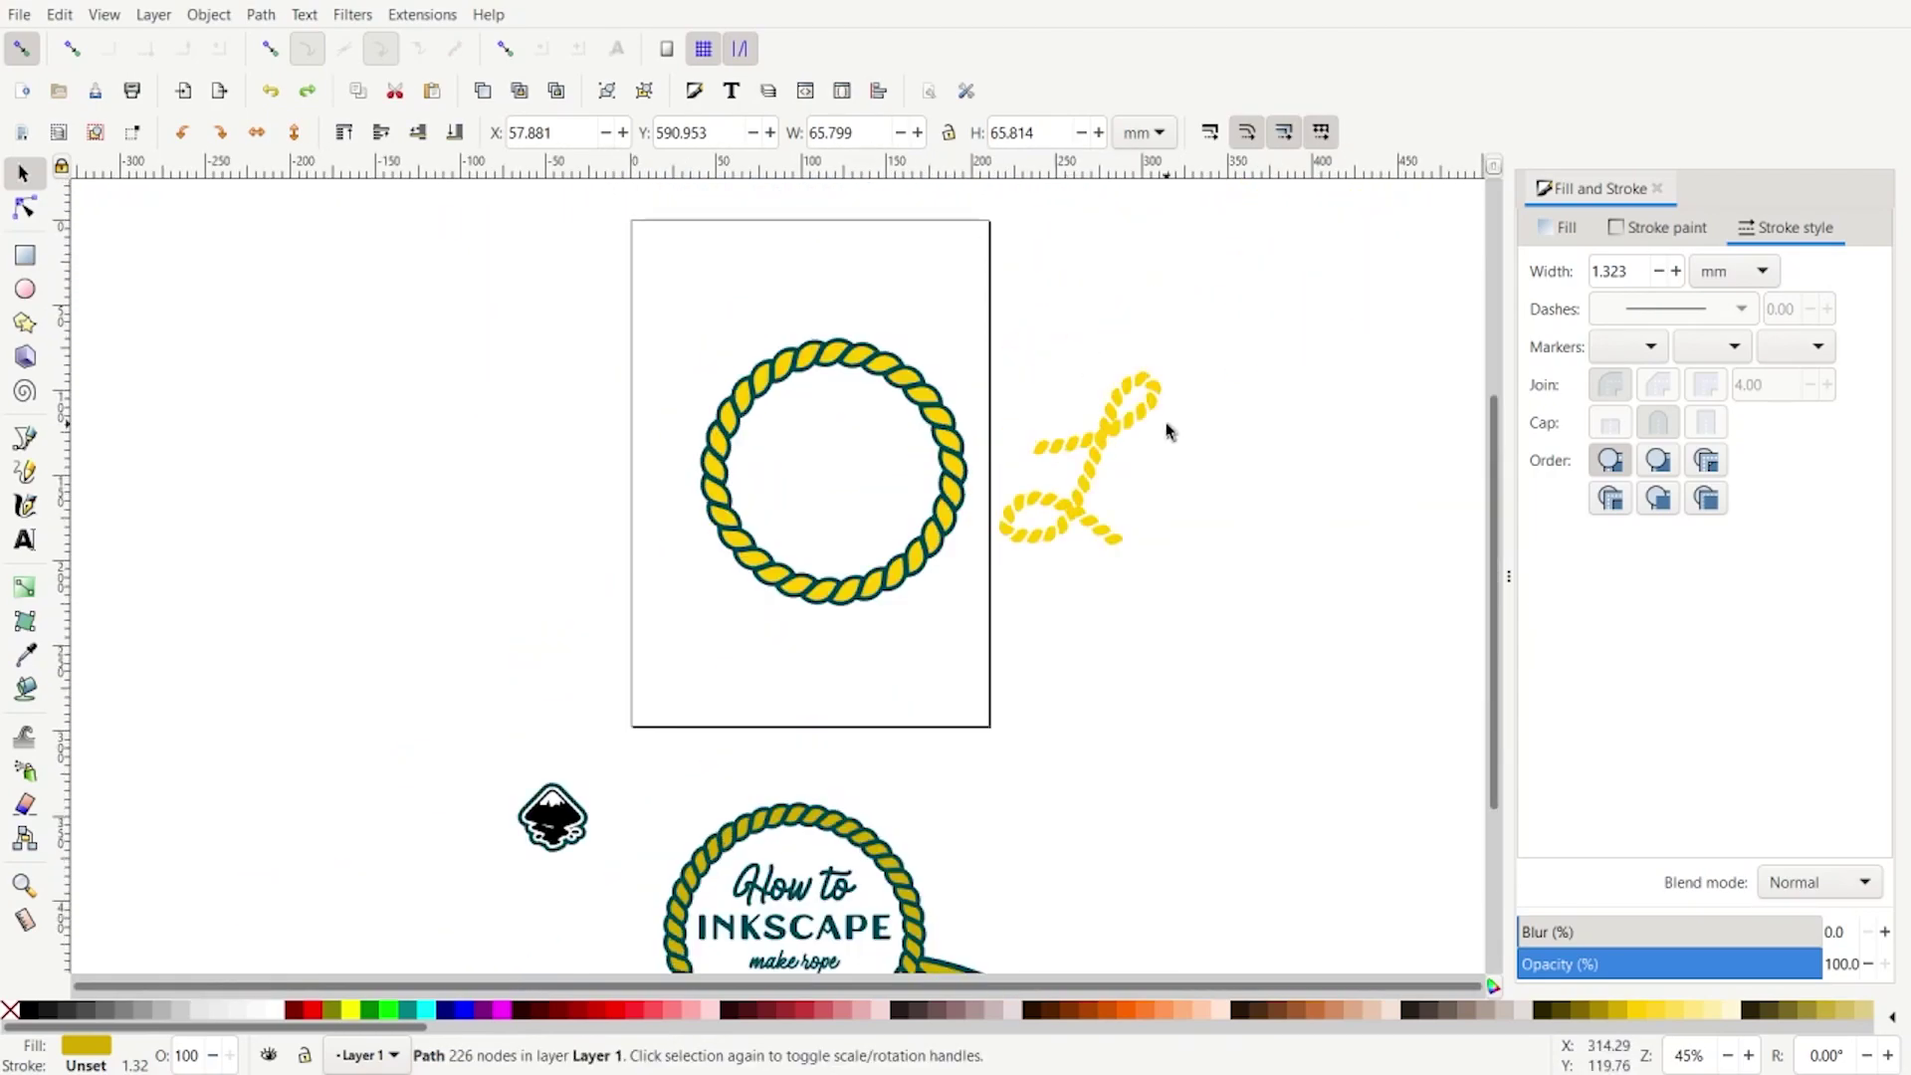
{"action": "scroll", "coordinate": [1185, 458], "scroll_direction": "up", "scroll_amount": 4}
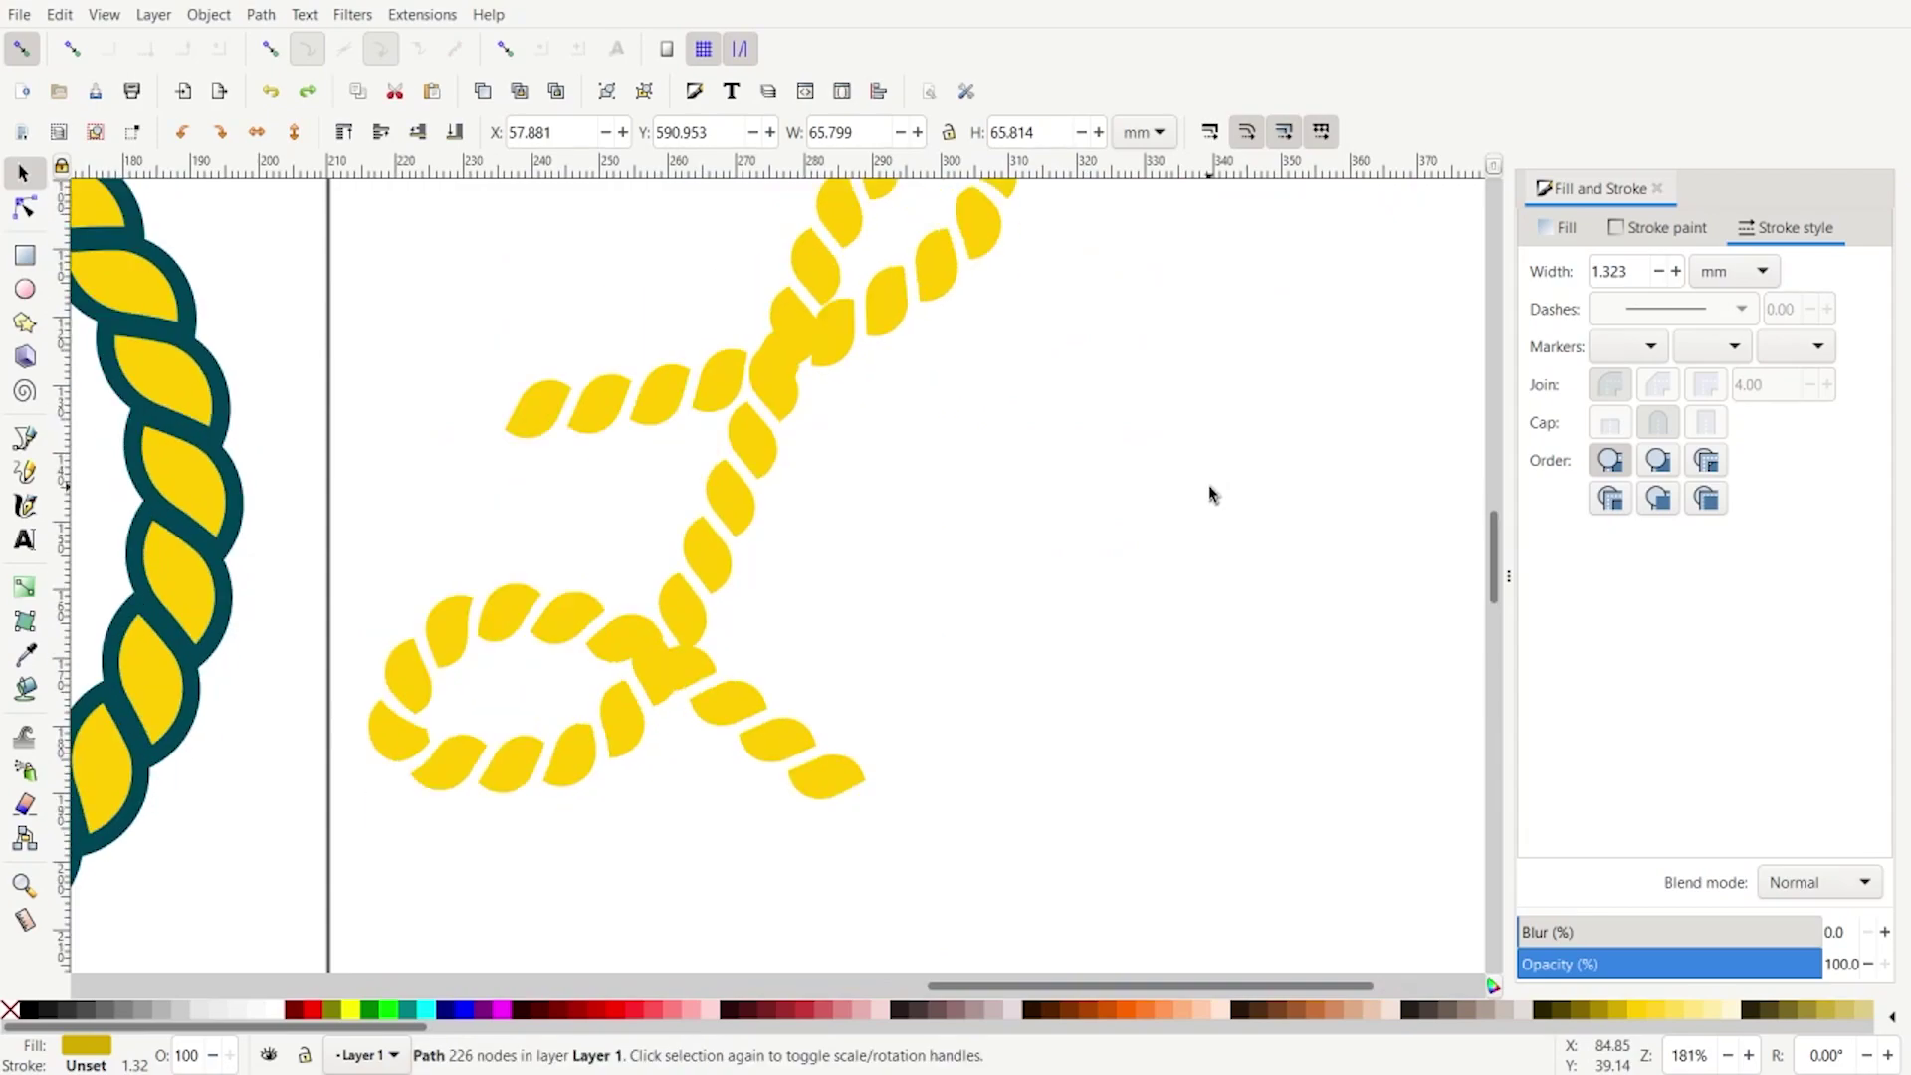
{"action": "scroll", "coordinate": [1210, 493], "scroll_direction": "down", "scroll_amount": 2}
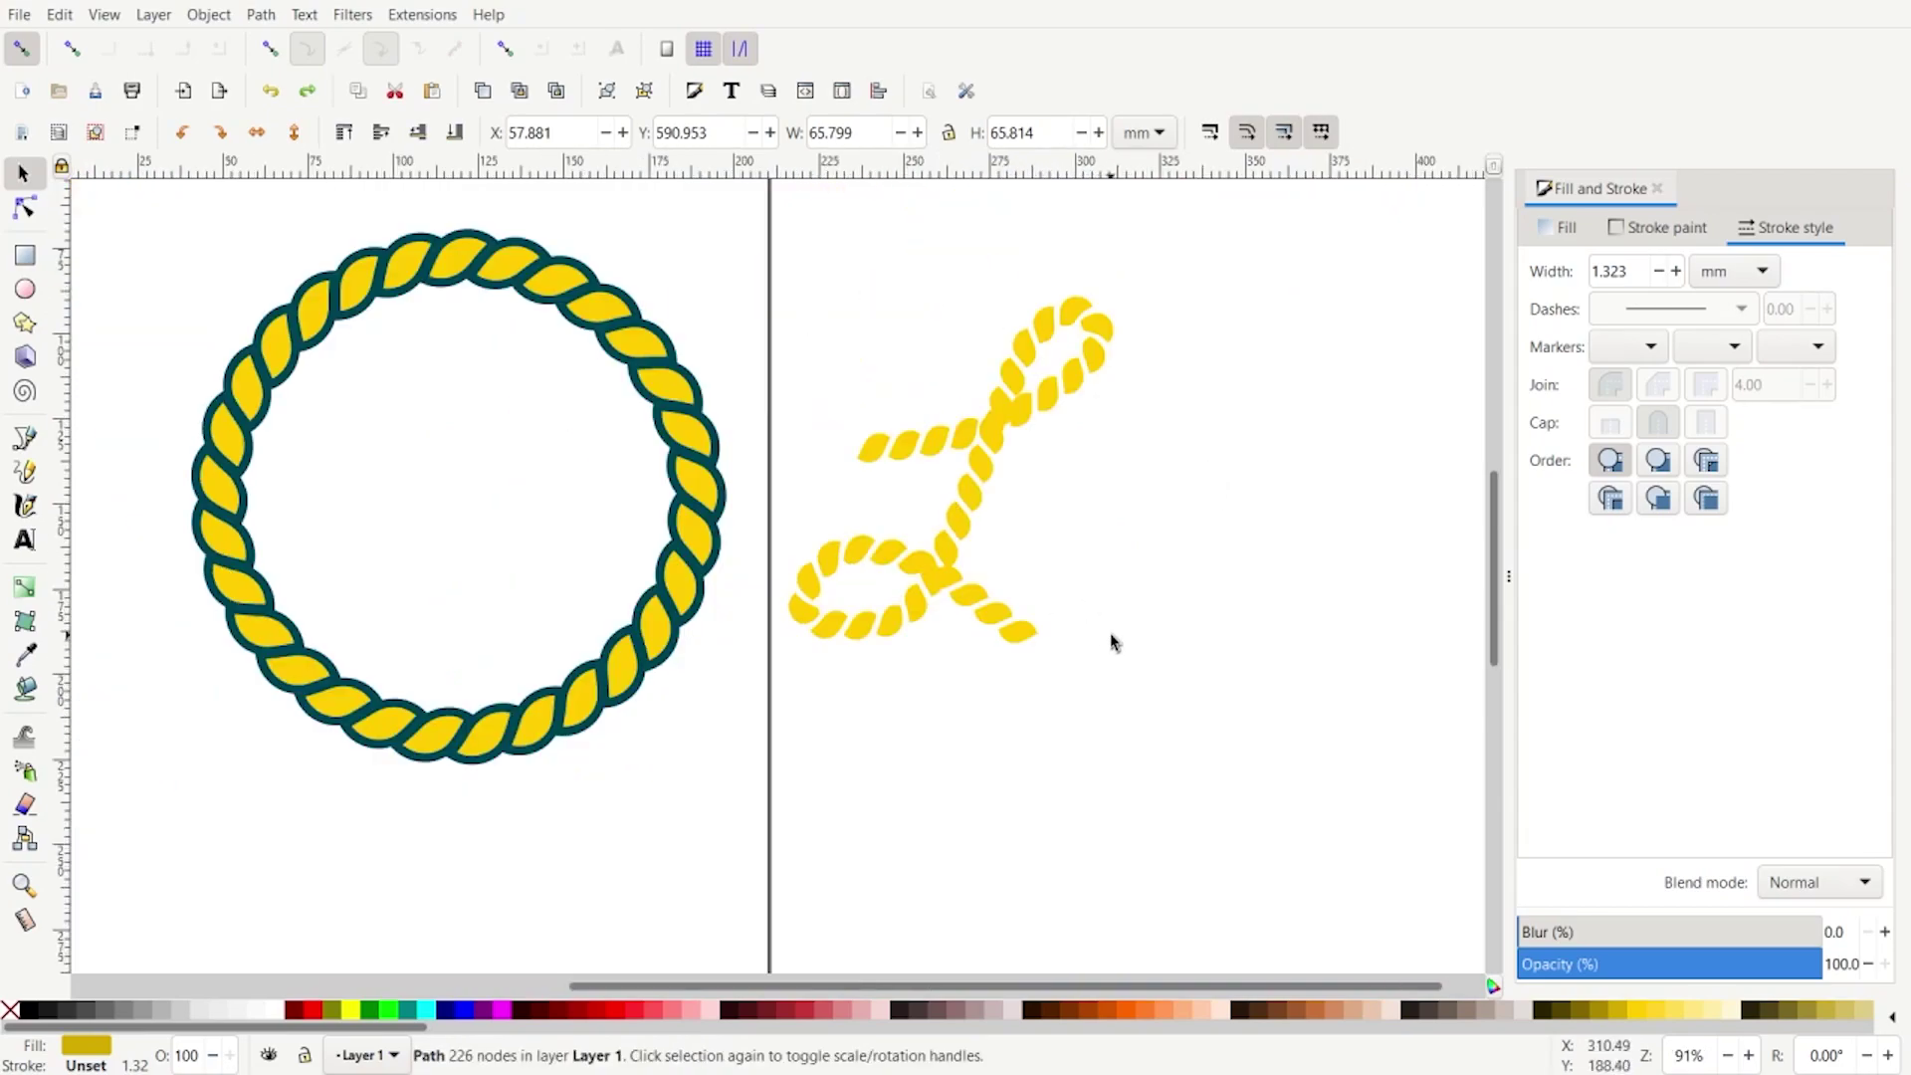